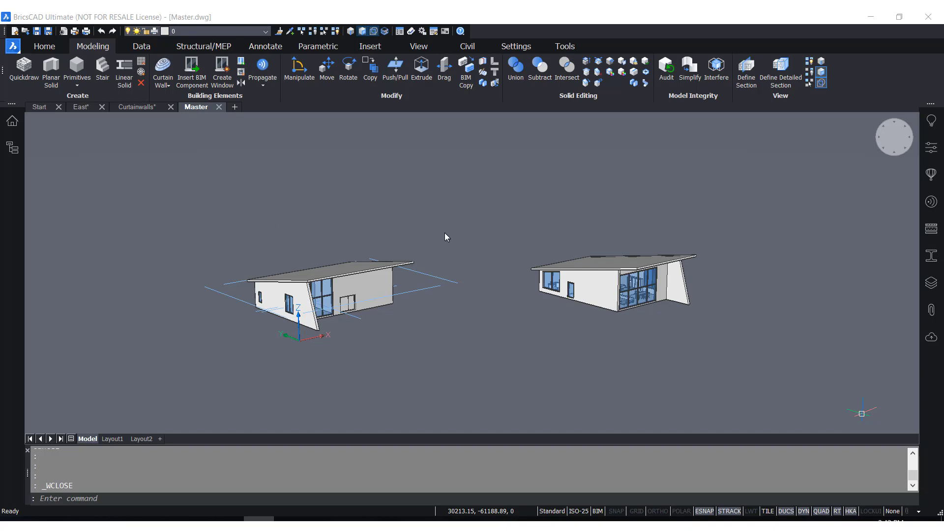
# Step: In File Explorer, browse to Documents > 03_Training_2020_01 > Starter files > 05_Drawing documentation basic > Exercise, check its files, and return to the drawing
pyautogui.scroll(2, 463, 284)
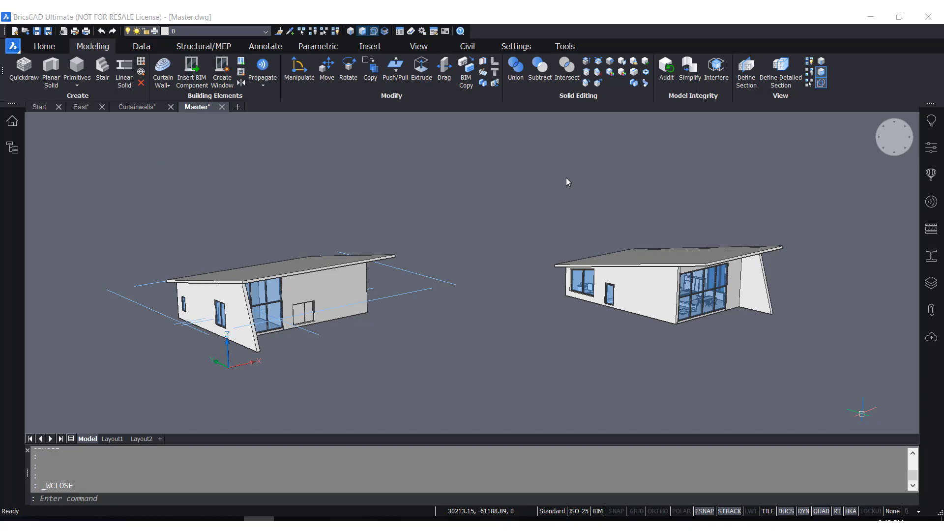
pyautogui.press('super+e')
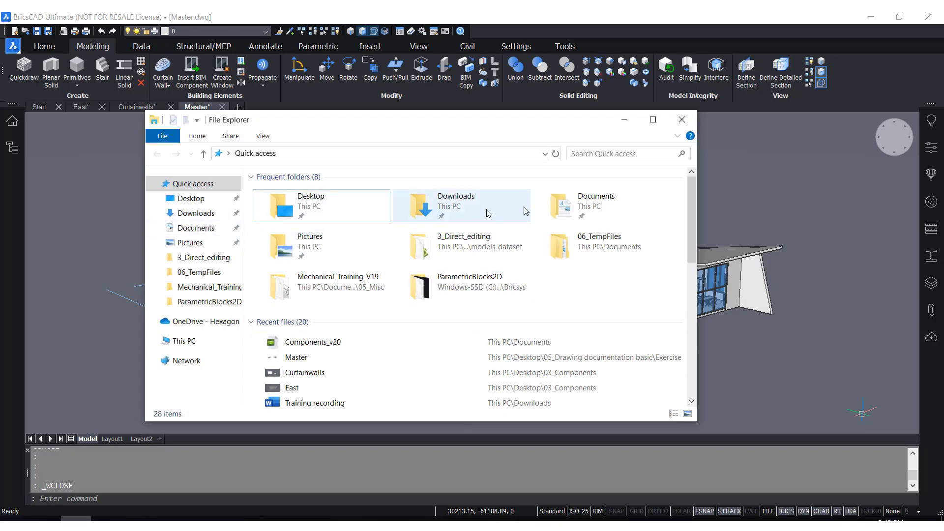
pyautogui.doubleClick(595, 204)
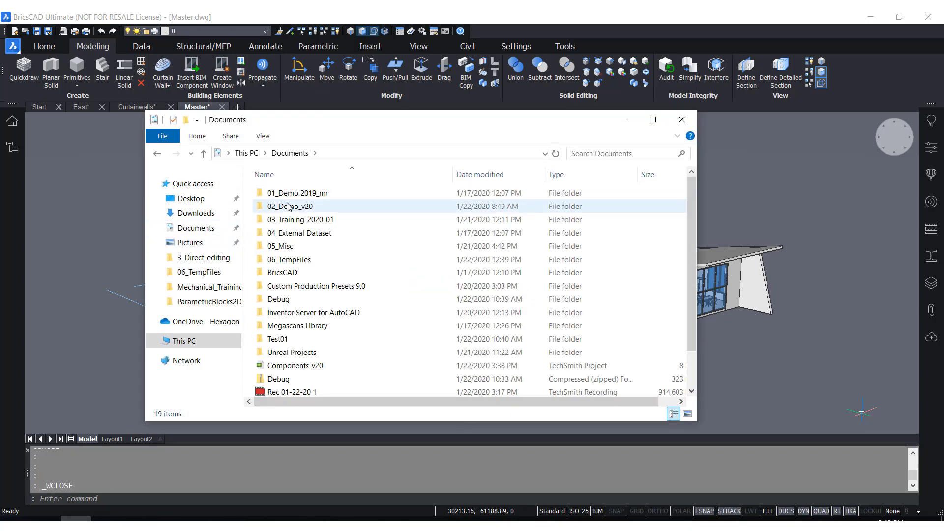
pyautogui.doubleClick(289, 222)
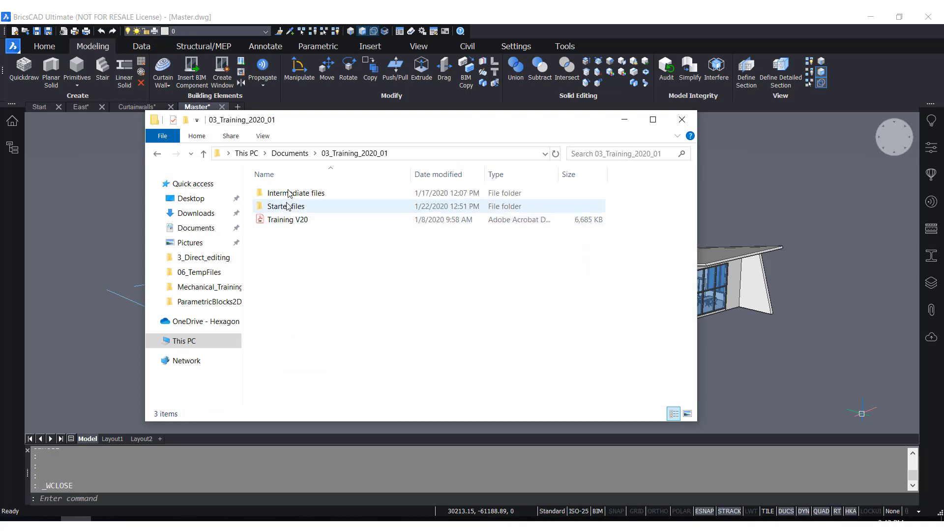
pyautogui.doubleClick(282, 206)
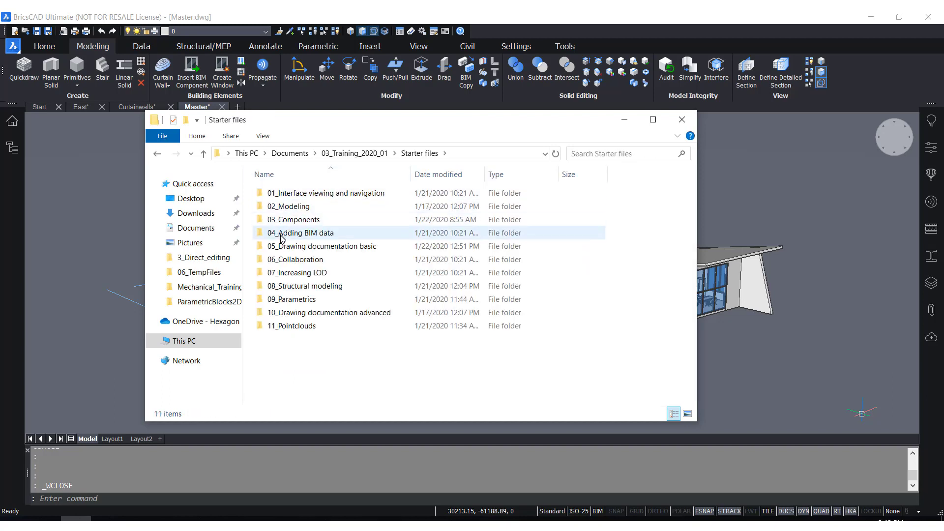
pyautogui.doubleClick(307, 252)
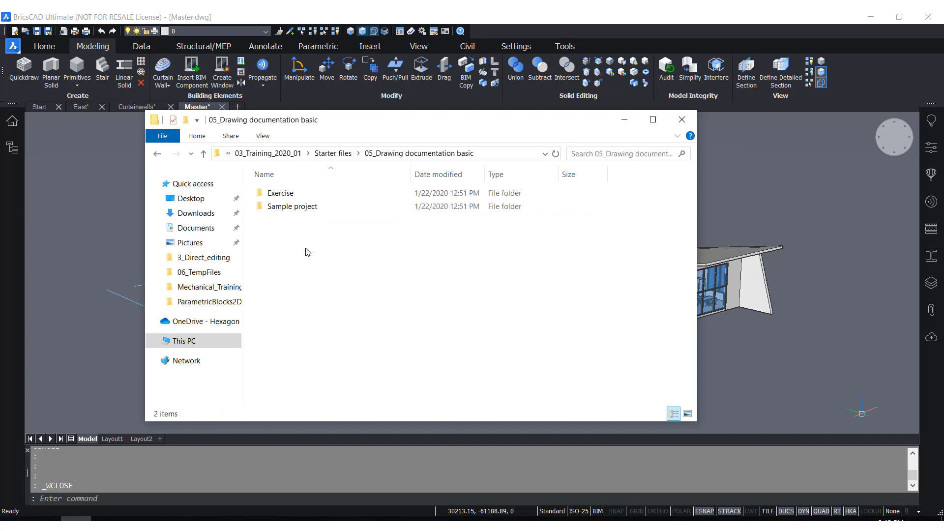
pyautogui.doubleClick(279, 194)
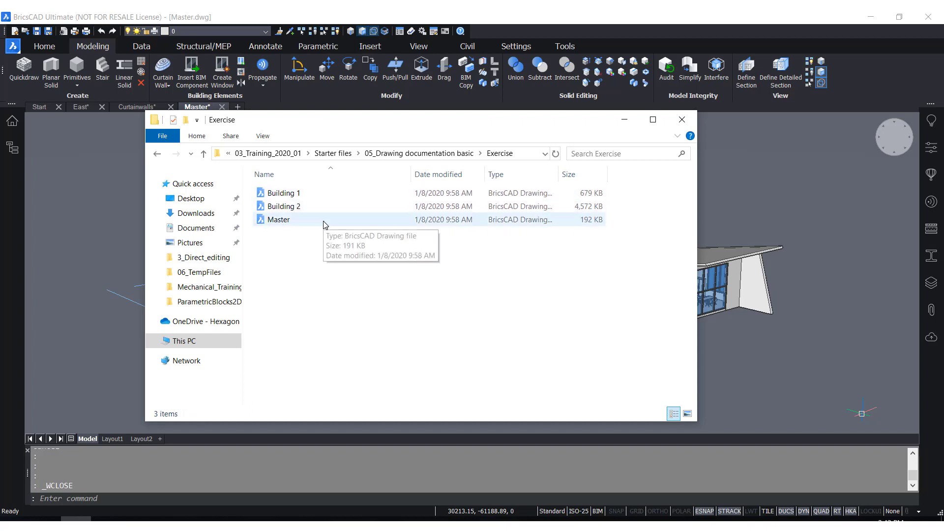
pyautogui.click(623, 121)
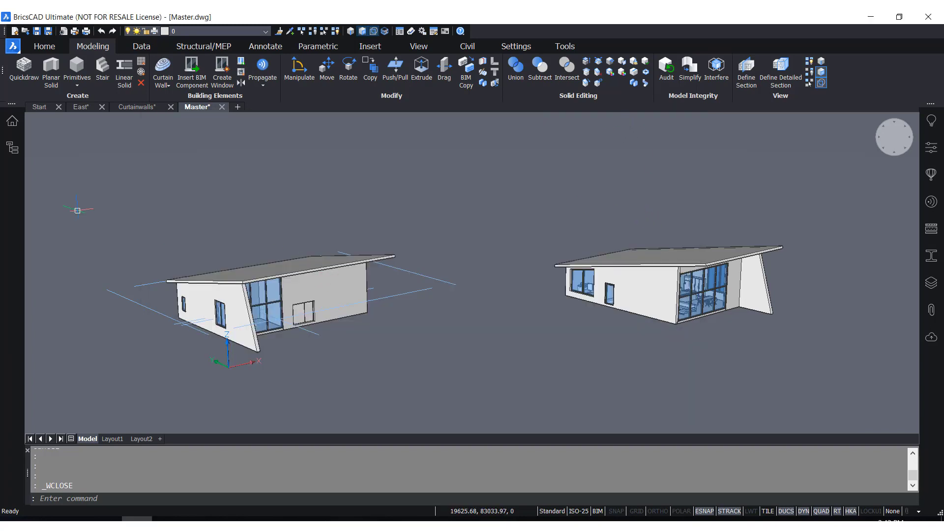
# Step: View the BIM Project Browser and Structure panels, check the list of available panels, and collapse the open panel
pyautogui.click(12, 122)
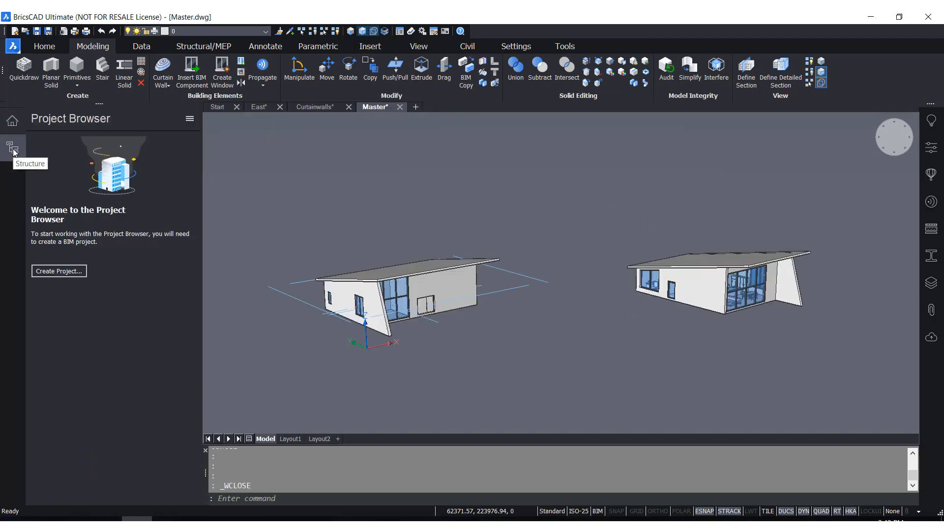
pyautogui.click(12, 149)
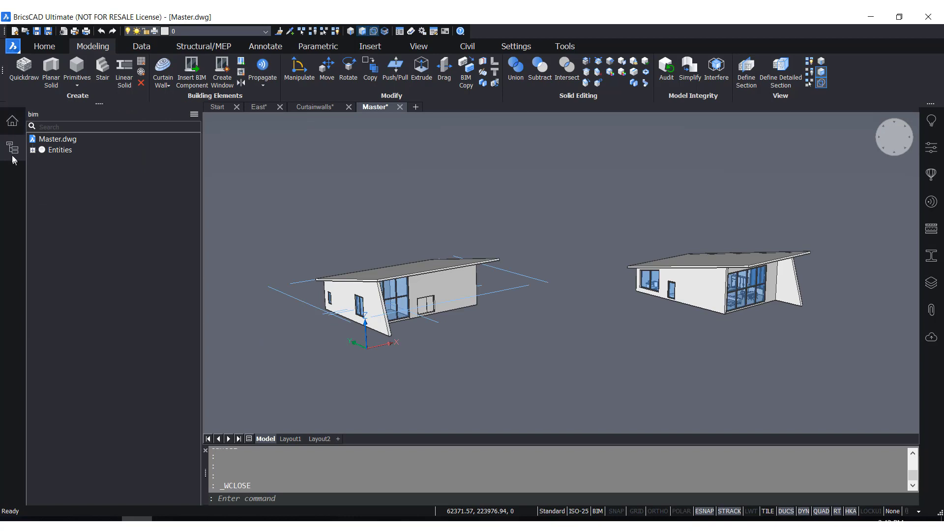
pyautogui.rightClick(14, 186)
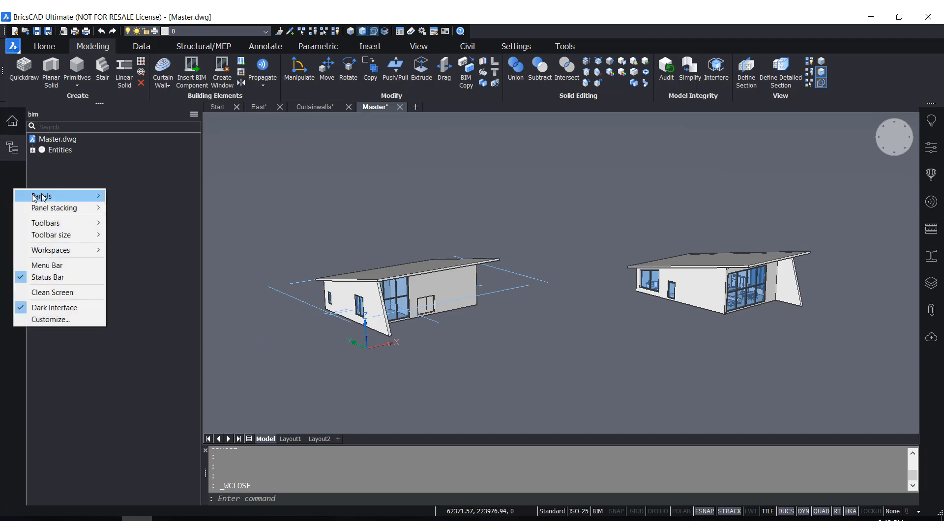
pyautogui.moveTo(43, 196)
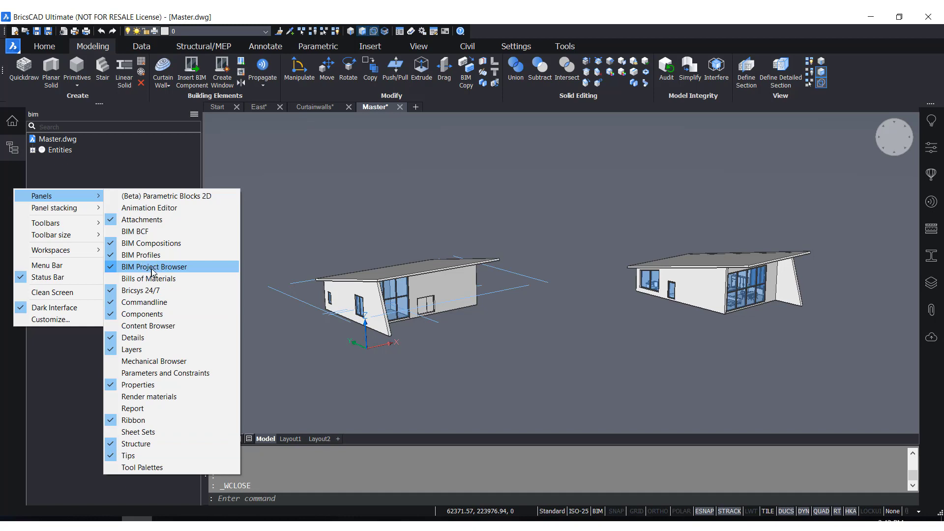
pyautogui.click(280, 165)
pyautogui.click(283, 163)
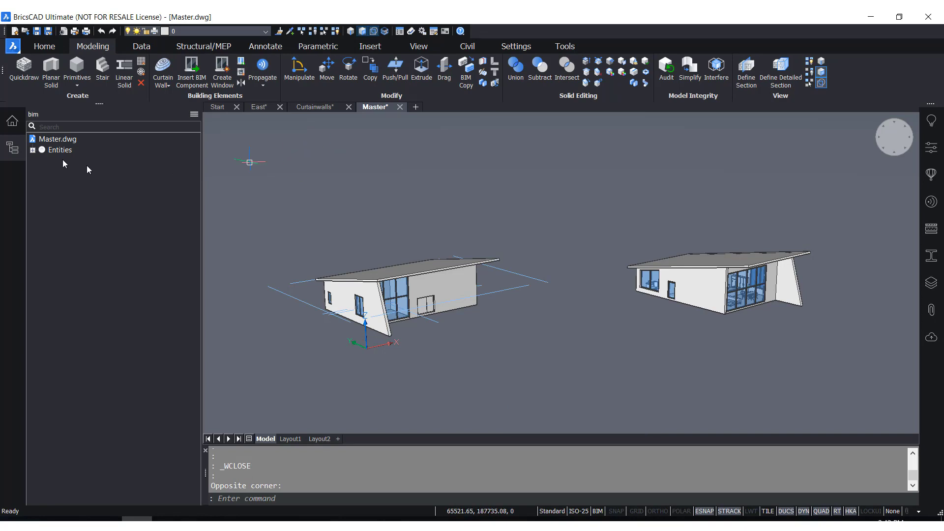
pyautogui.click(13, 148)
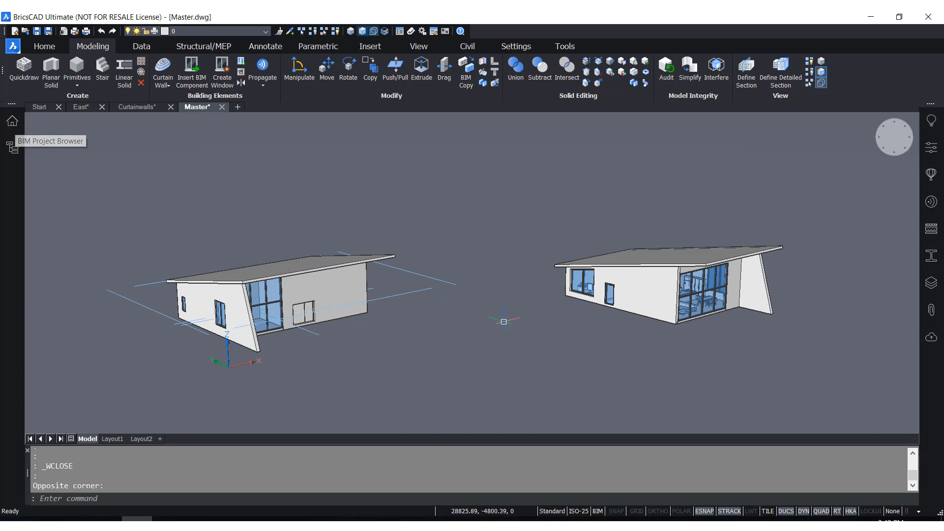
# Step: Examine the building at the coordinate origin up close and bring up its external reference options
pyautogui.scroll(3, 449, 326)
pyautogui.scroll(-3, 449, 327)
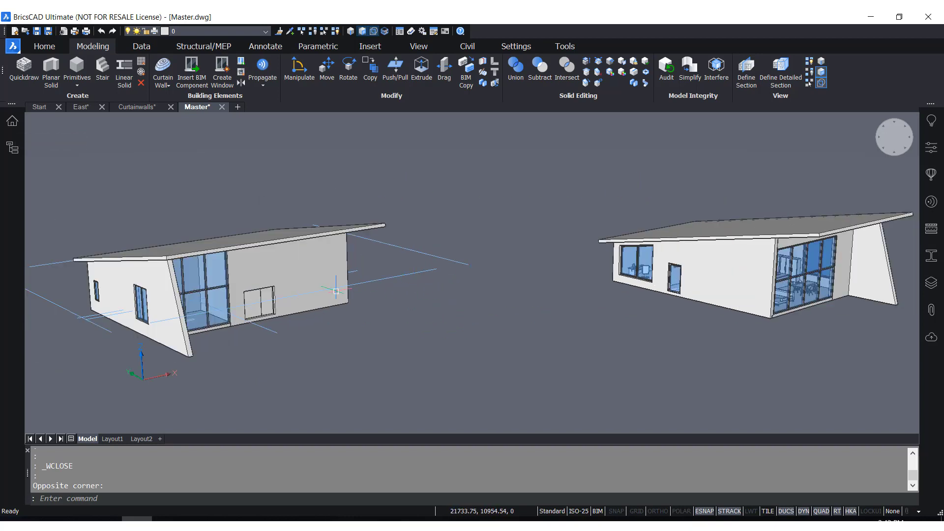
pyautogui.scroll(-1, 487, 278)
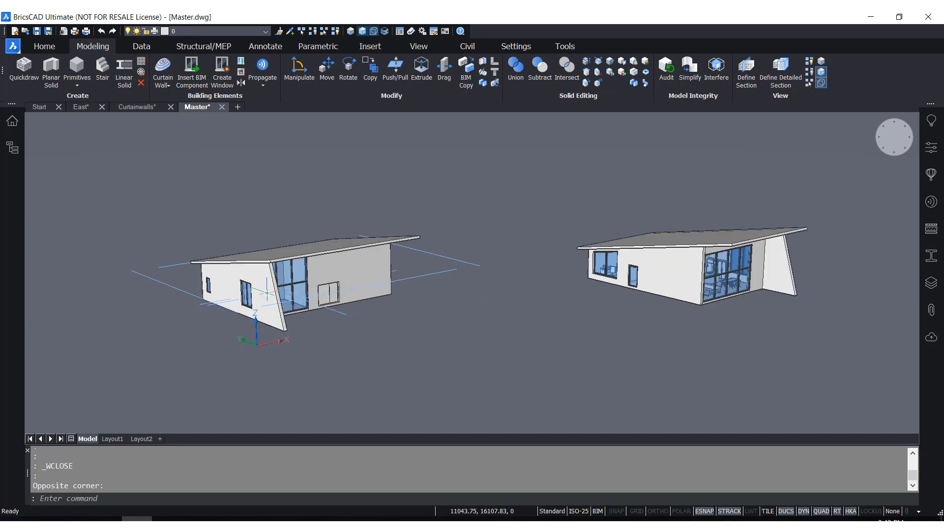
pyautogui.scroll(3, 443, 256)
pyautogui.scroll(-2, 393, 231)
pyautogui.scroll(1, 361, 213)
pyautogui.moveTo(361, 213)
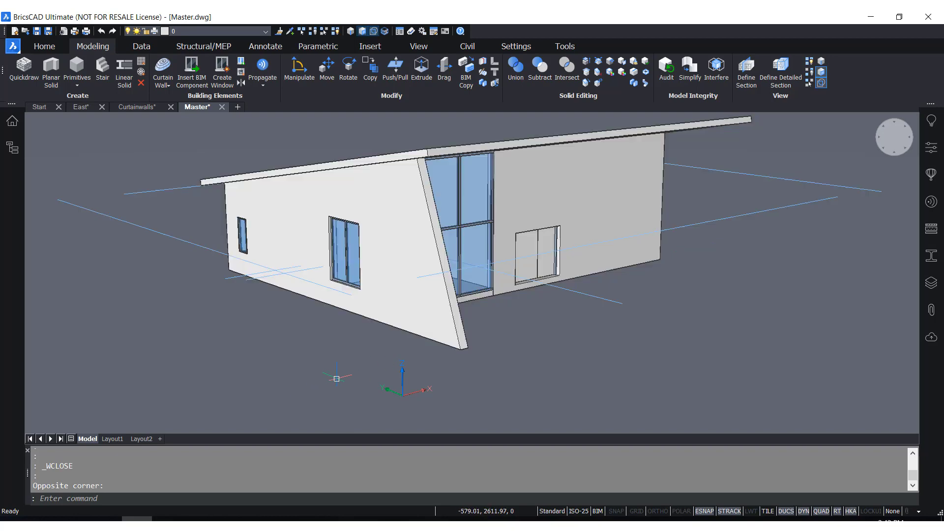
pyautogui.press('Escape')
pyautogui.moveTo(387, 241)
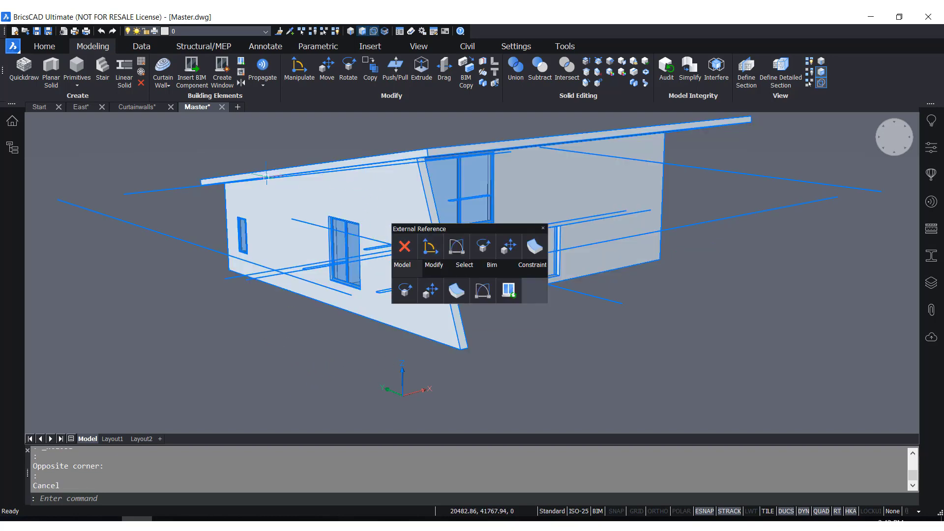
pyautogui.scroll(-3, 163, 310)
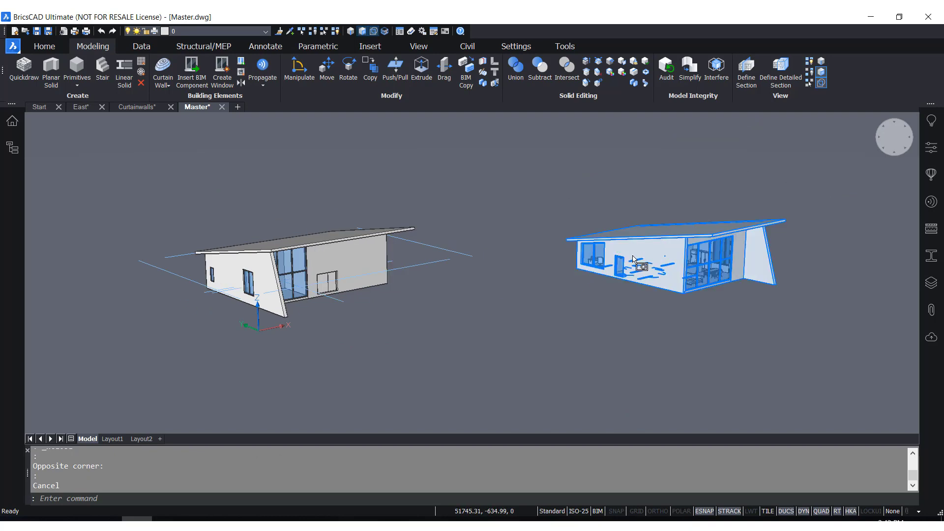
# Step: Examine the Building 2 external reference and its Modify commands, including Open xref, then clear the selection
pyautogui.moveTo(631, 256)
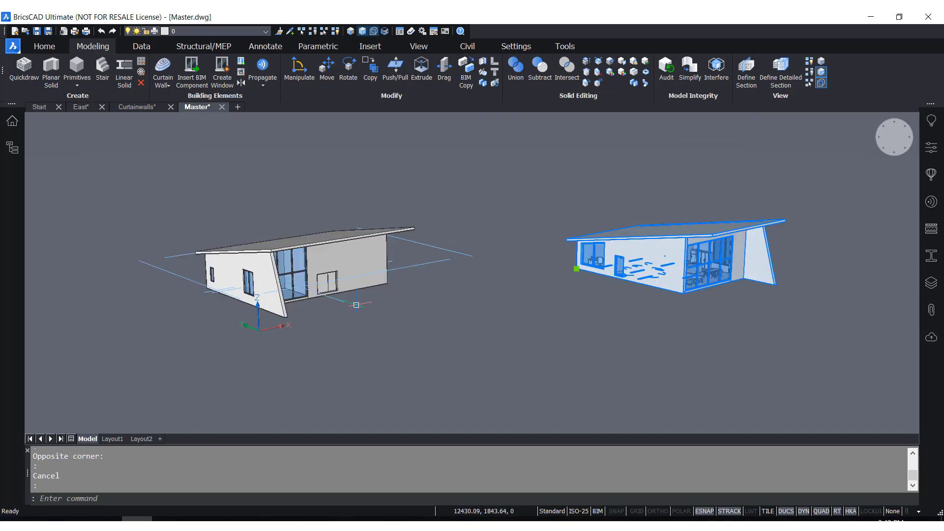
pyautogui.scroll(4, 818, 272)
pyautogui.scroll(-3, 819, 273)
pyautogui.scroll(2, 694, 262)
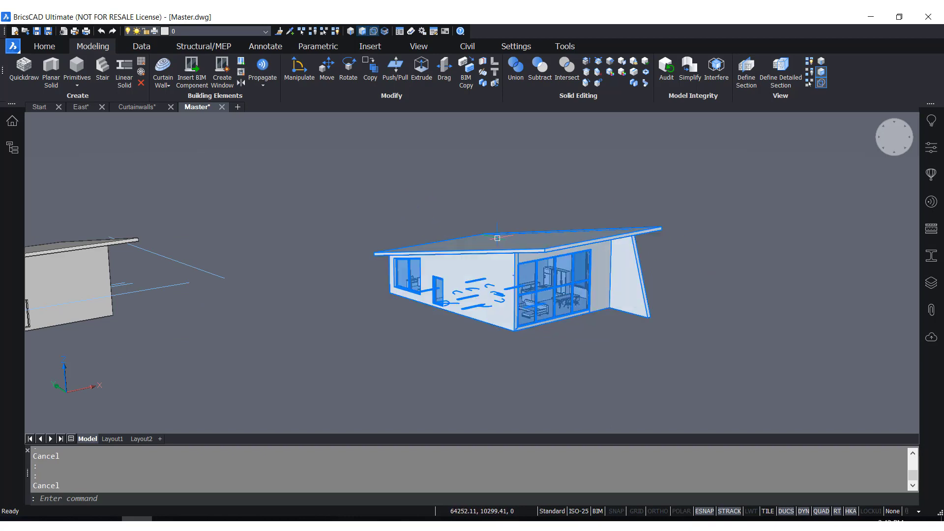
pyautogui.scroll(1, 578, 203)
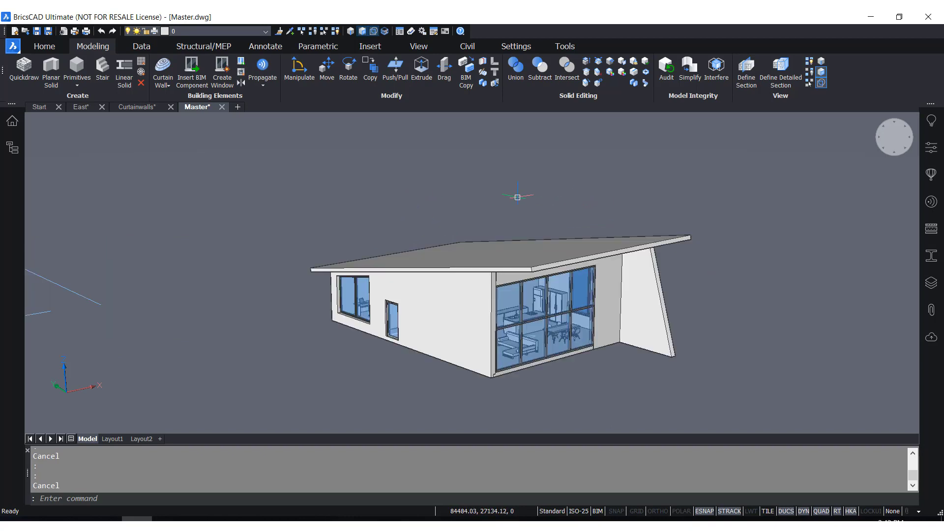
pyautogui.moveTo(427, 299)
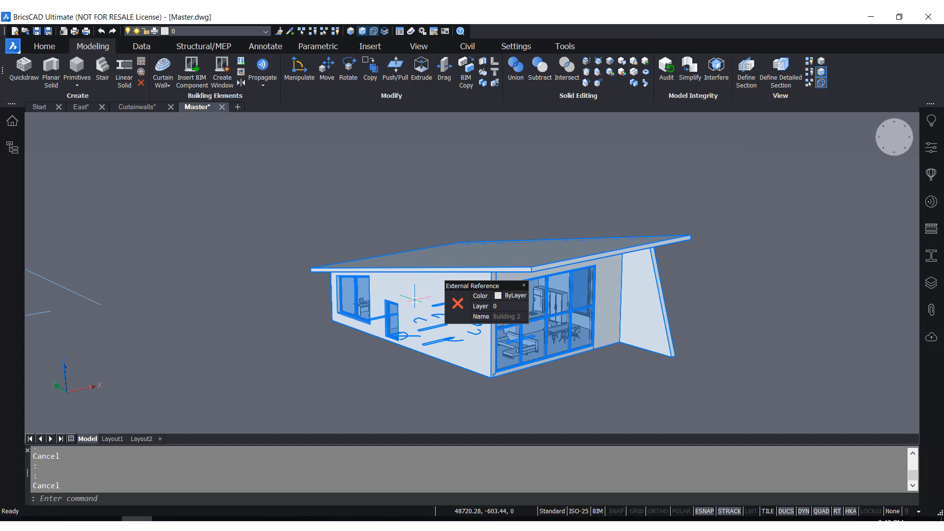
pyautogui.moveTo(461, 303)
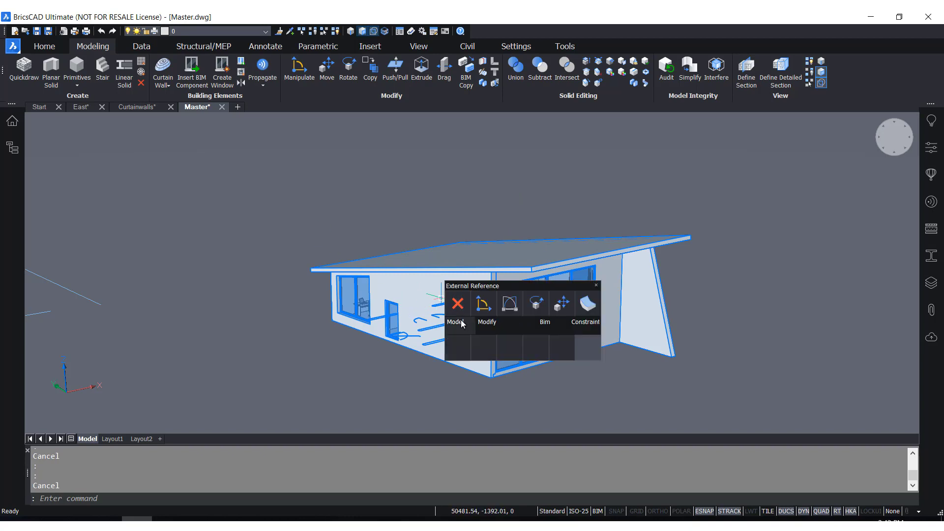
pyautogui.moveTo(482, 325)
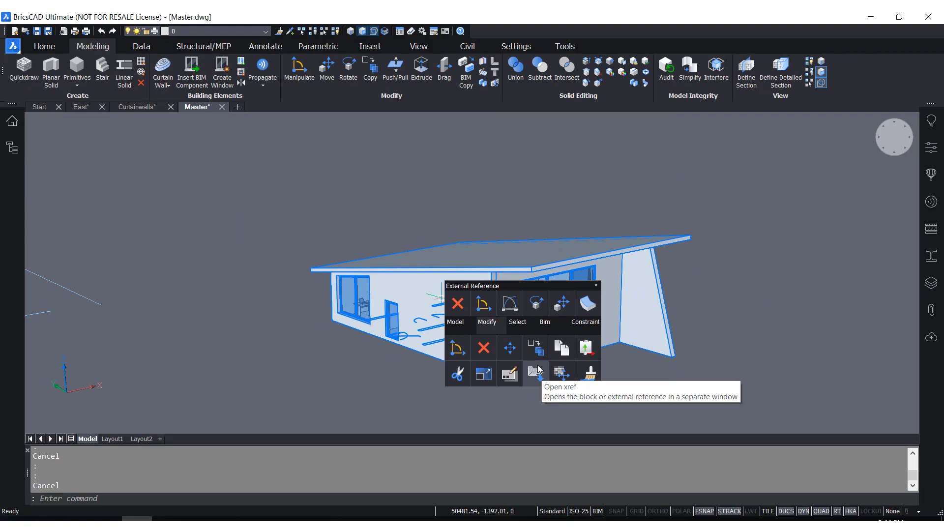
pyautogui.press('Escape')
pyautogui.moveTo(524, 202); pyautogui.dragTo(510, 179)
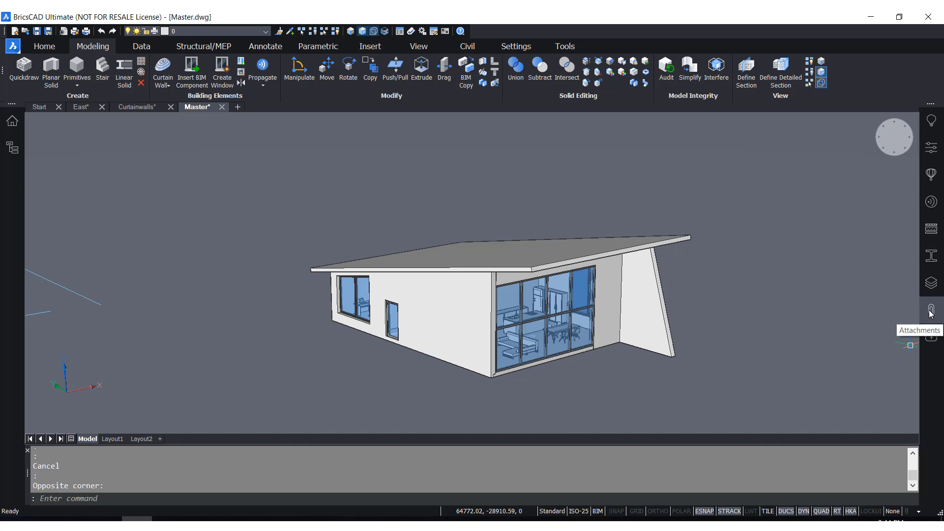
# Step: Check the list of available panels and open the Attachments panel
pyautogui.rightClick(934, 362)
pyautogui.moveTo(937, 369)
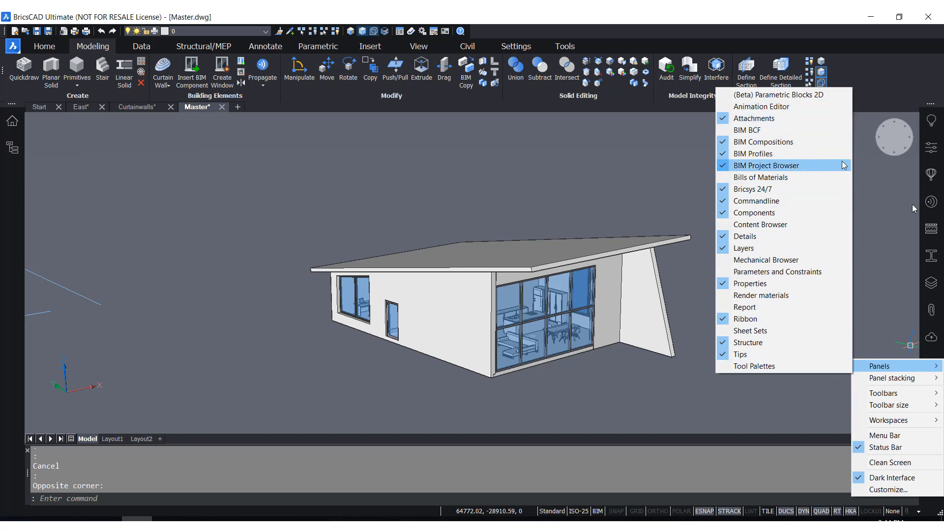
pyautogui.click(934, 318)
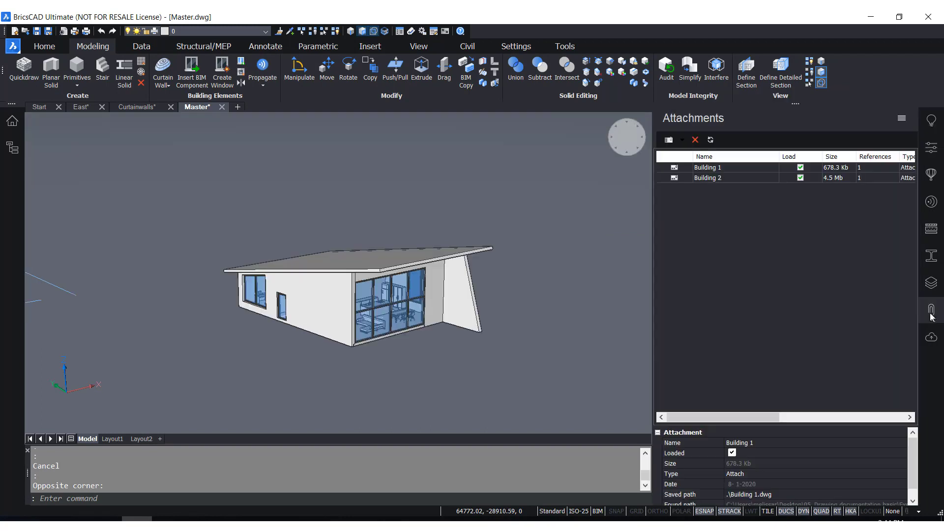
# Step: Examine the Building 1 and Building 2 entries in the attachments list and view both buildings in the model
pyautogui.click(708, 169)
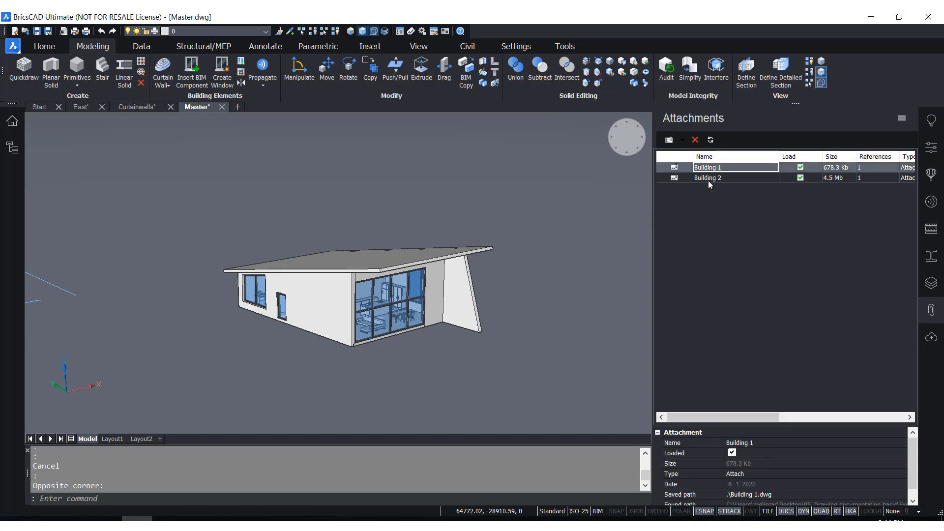
pyautogui.click(709, 181)
pyautogui.click(710, 170)
pyautogui.doubleClick(543, 247)
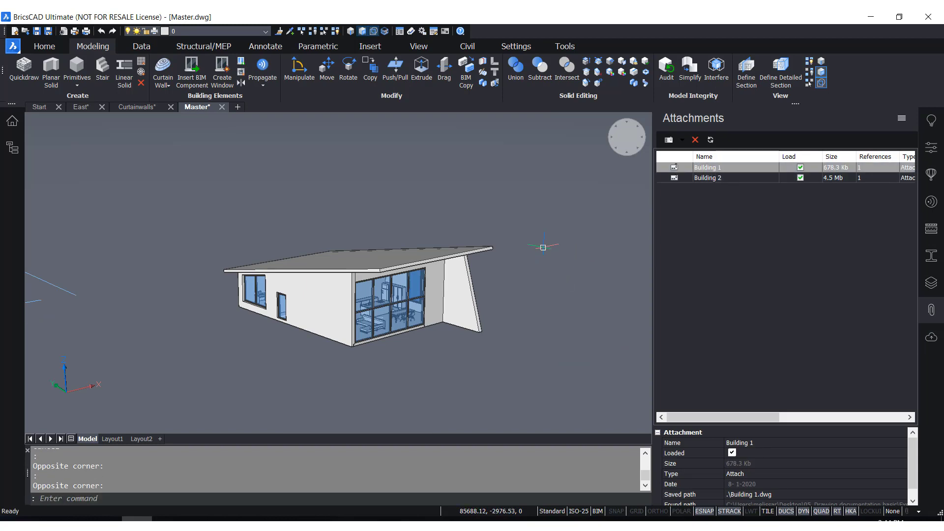
pyautogui.scroll(-3, 543, 247)
pyautogui.press('Escape')
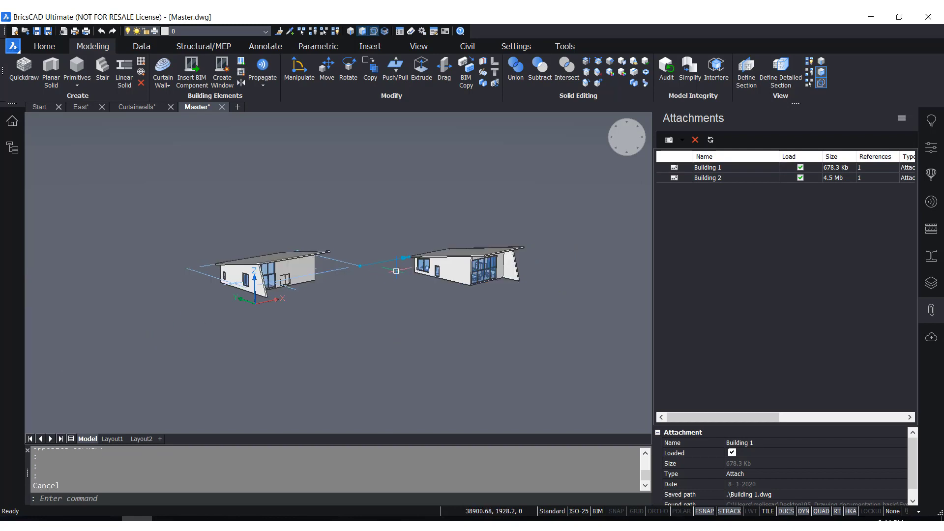
pyautogui.press('Escape')
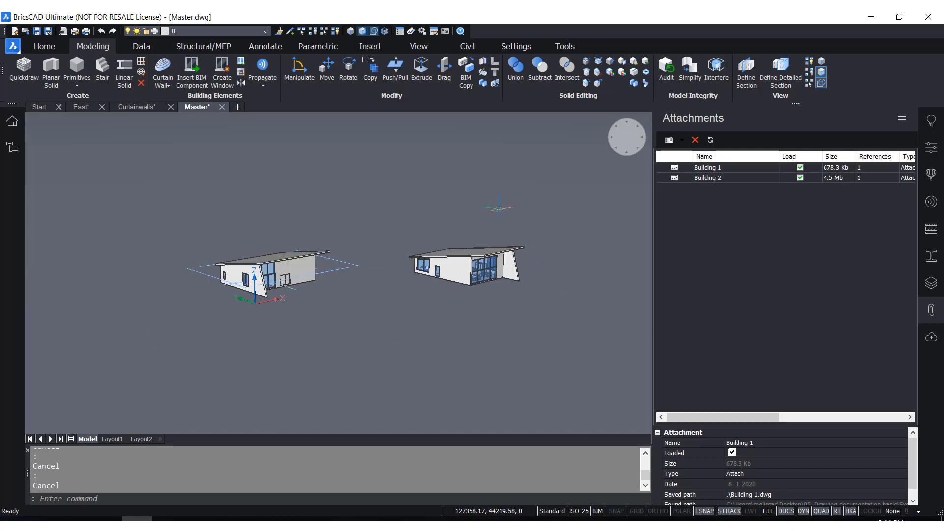
# Step: Open the attached Building 2 drawing in its own document from the attachments list
pyautogui.click(719, 181)
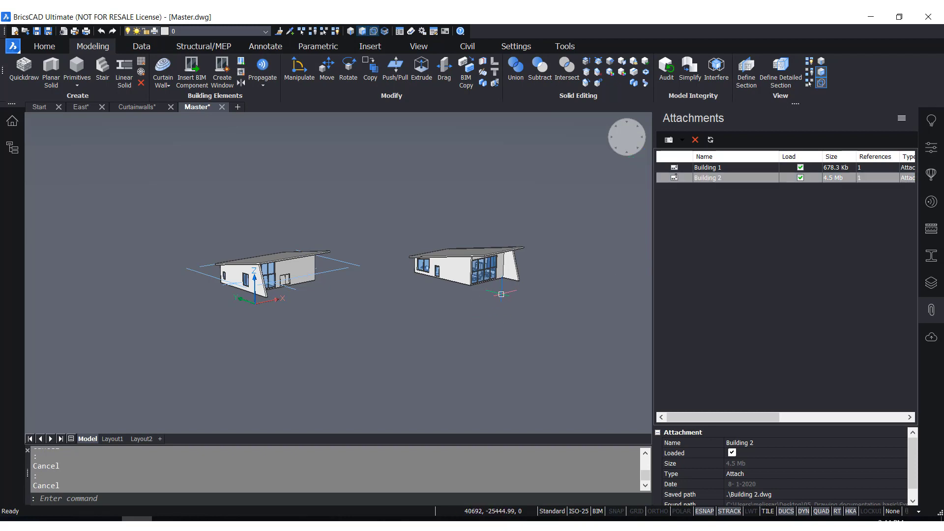
pyautogui.rightClick(719, 180)
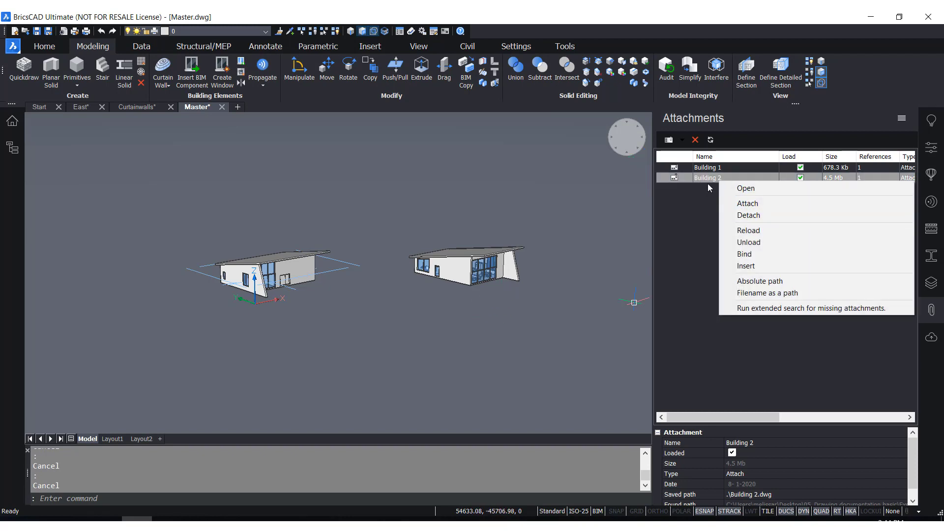
pyautogui.click(742, 190)
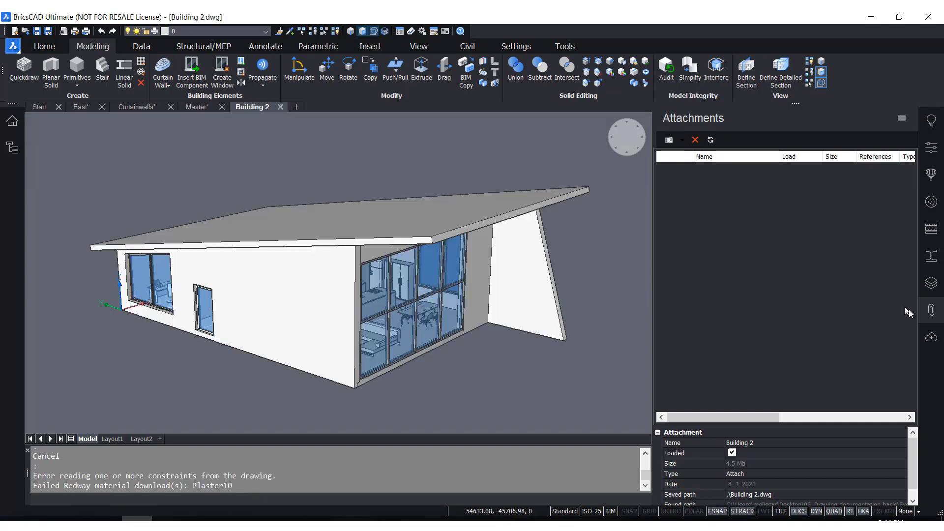
# Step: Examine the Building 2 element structure down to the Ground Floor categories, closing the attachments list beforehand
pyautogui.click(933, 313)
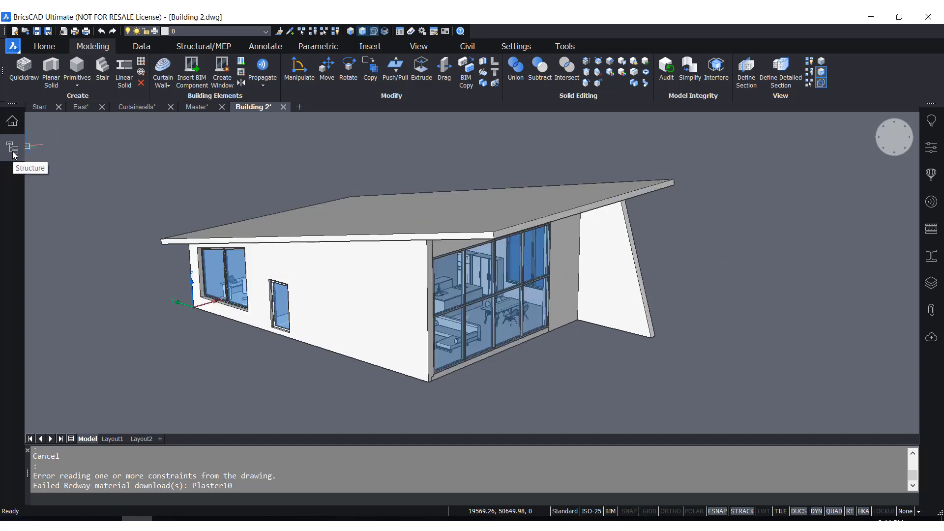
pyautogui.click(12, 149)
pyautogui.click(33, 150)
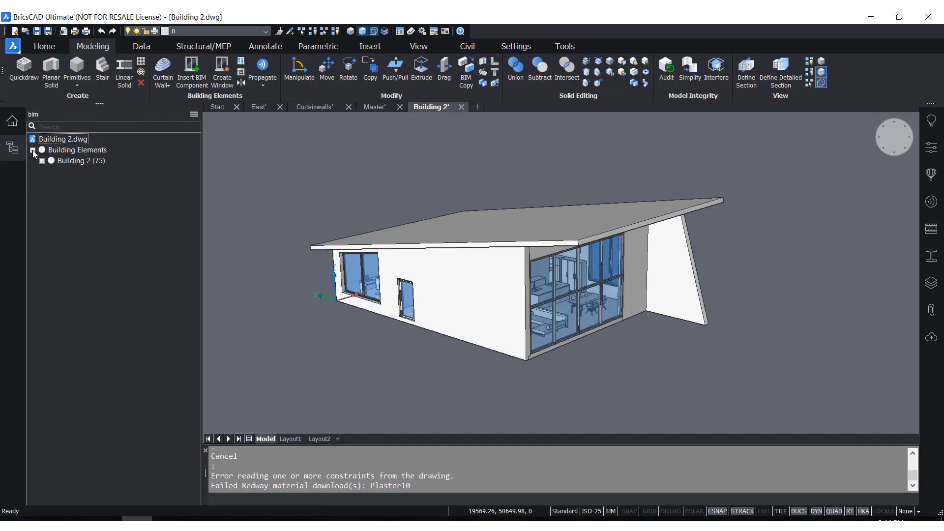
pyautogui.click(42, 161)
pyautogui.click(51, 172)
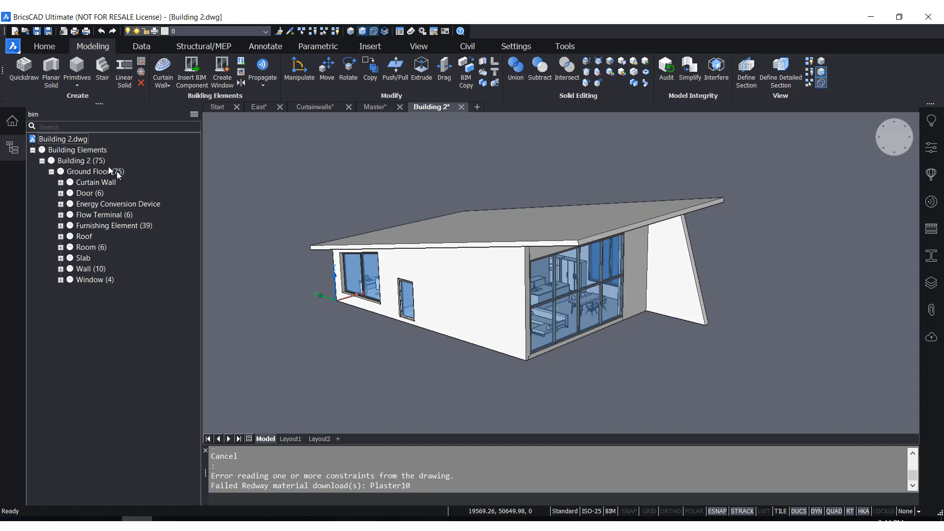
pyautogui.click(42, 161)
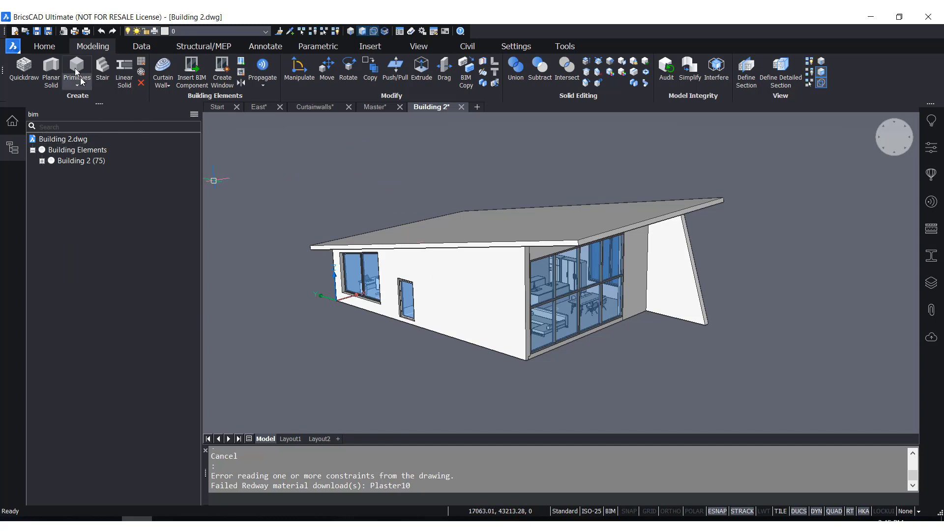
# Step: Run the automatic classification on the Building 2 model to generate its plan and elevation sections
pyautogui.click(45, 46)
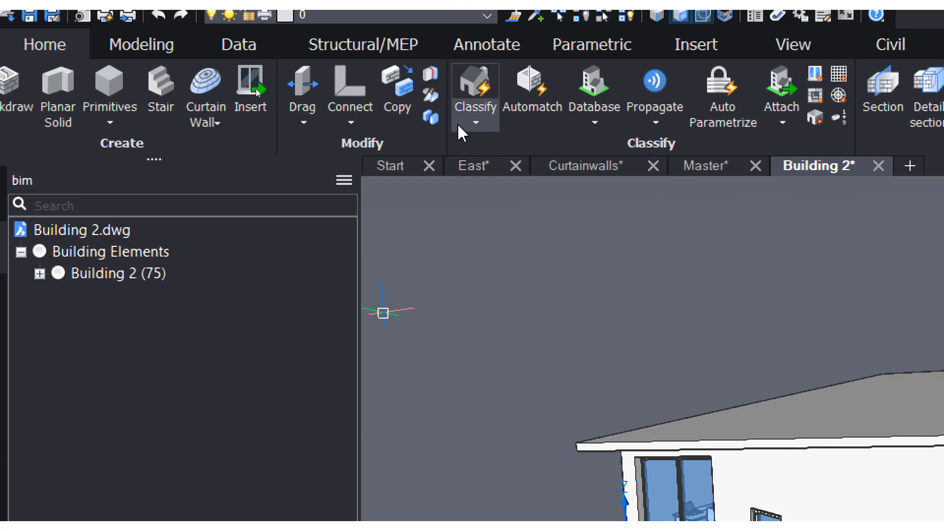
pyautogui.click(481, 114)
pyautogui.click(503, 163)
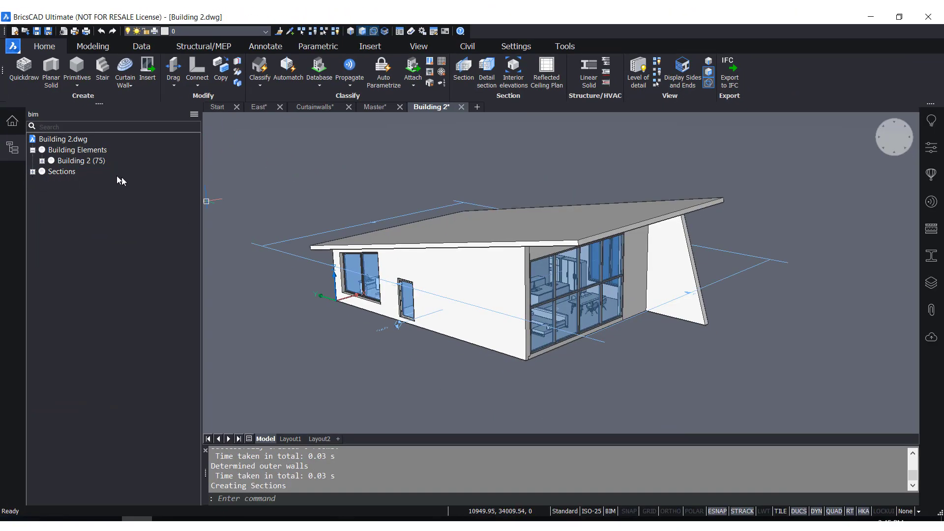
# Step: Examine the Sections group in the model structure, highlight the Plan section in the model, and clear the selection
pyautogui.click(14, 153)
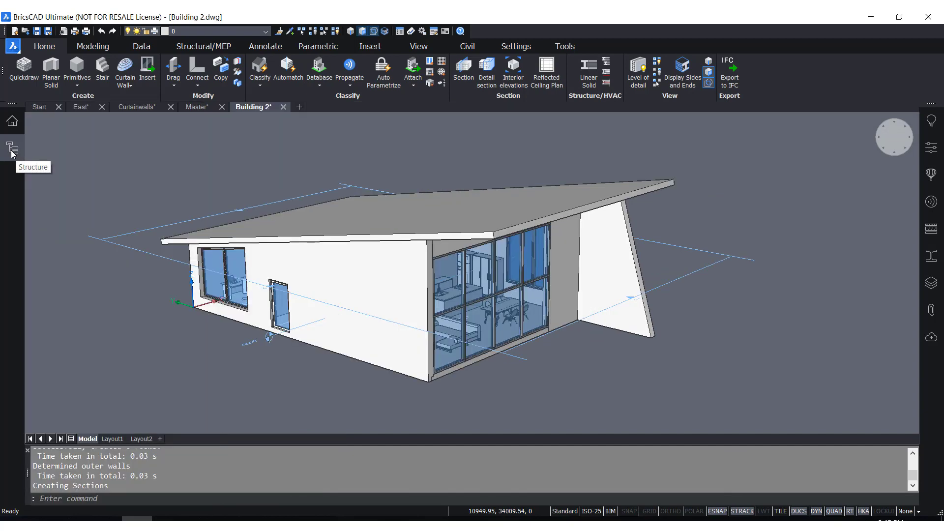
pyautogui.click(14, 152)
pyautogui.click(32, 161)
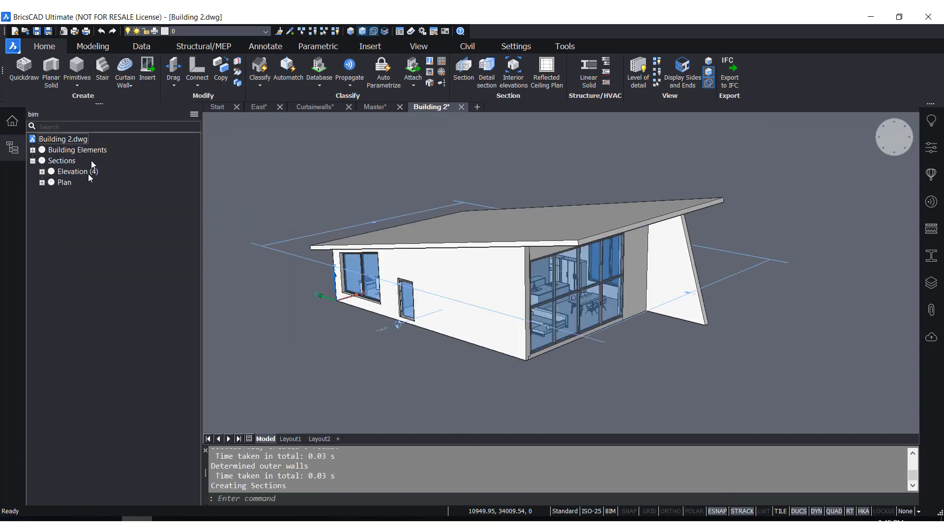
pyautogui.click(69, 172)
pyautogui.click(51, 181)
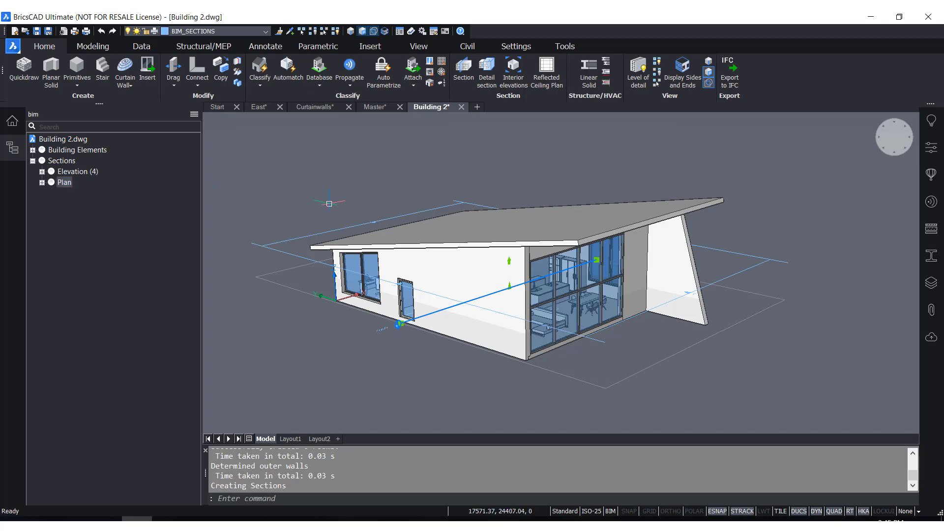
pyautogui.press('Escape')
pyautogui.press('Escape')
# Step: Inspect the elevation section lines around the building and their entries in the structure, then clear the selection and hide the structure
pyautogui.scroll(4, 243, 226)
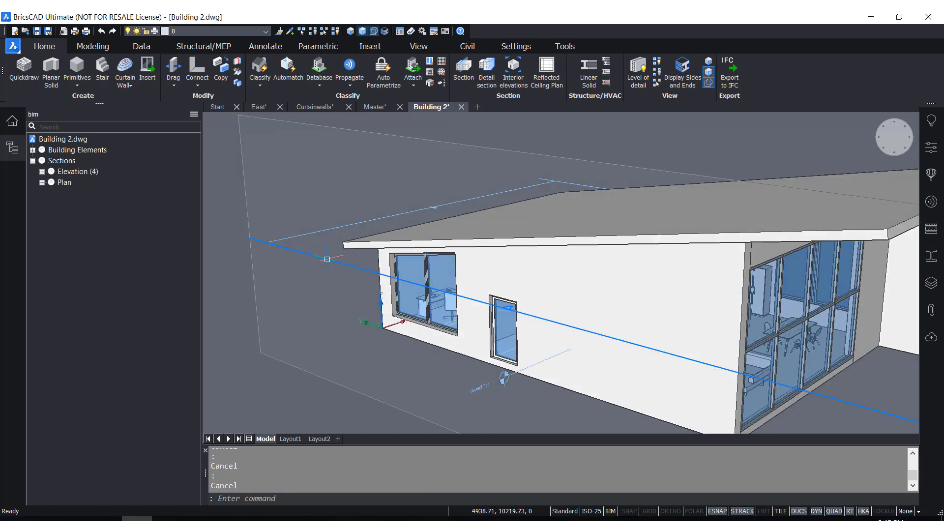
pyautogui.click(374, 270)
pyautogui.click(317, 236)
pyautogui.press('Escape')
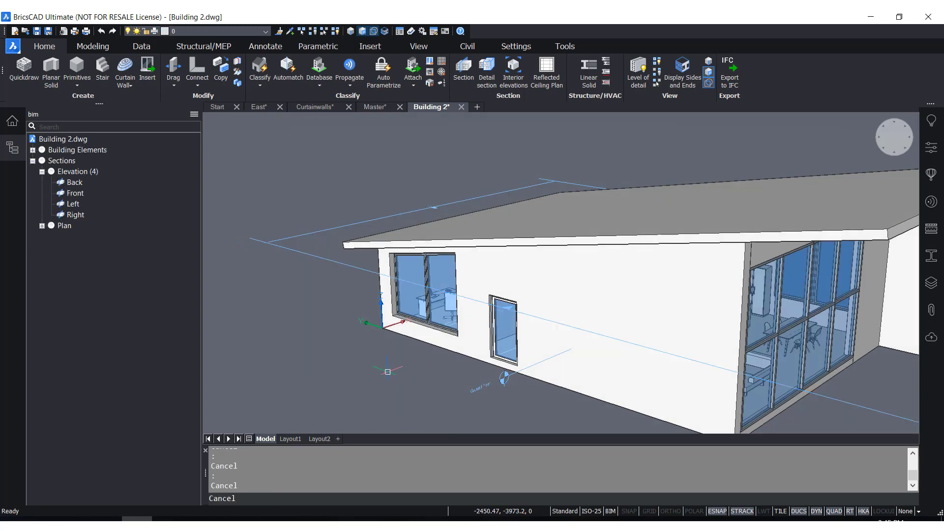
pyautogui.scroll(-3, 437, 340)
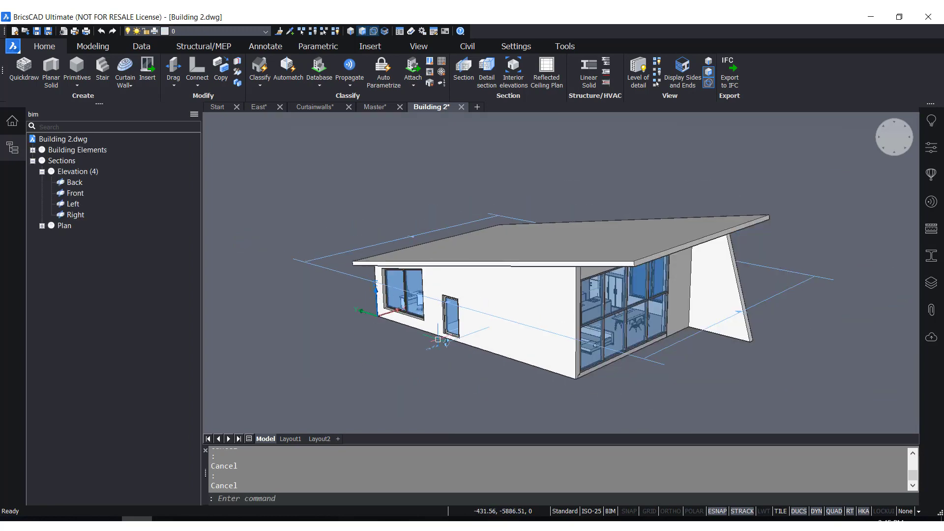
pyautogui.click(12, 148)
pyautogui.scroll(-3, 248, 233)
pyautogui.scroll(3, 248, 234)
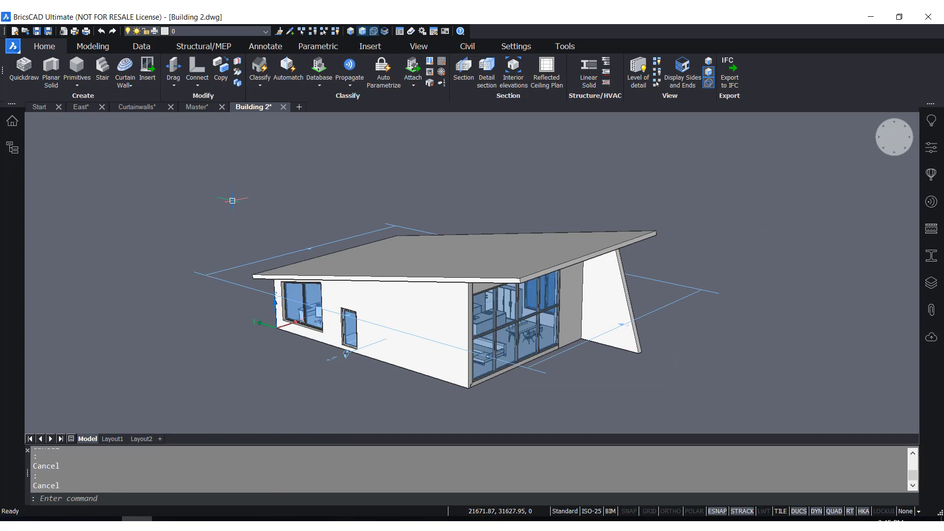
# Step: Close the Building 2 drawing and save its changes
pyautogui.click(283, 106)
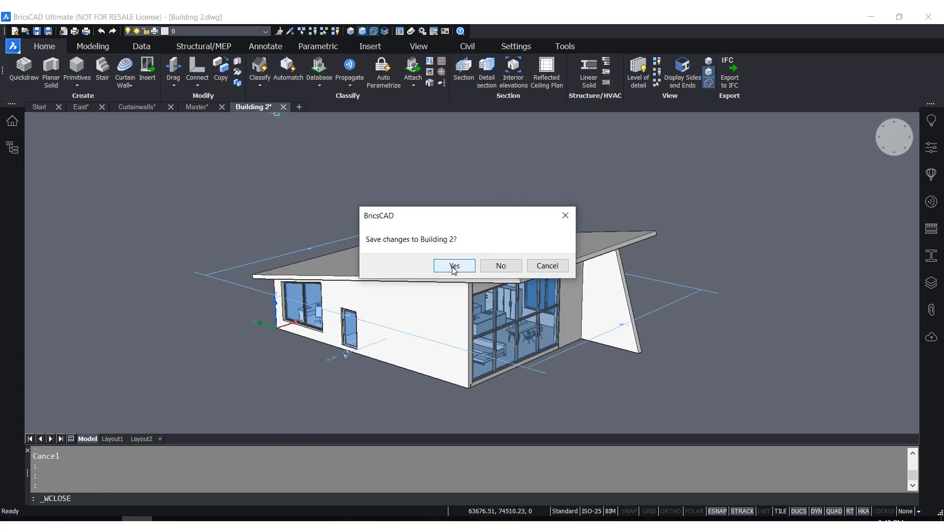
pyautogui.click(453, 272)
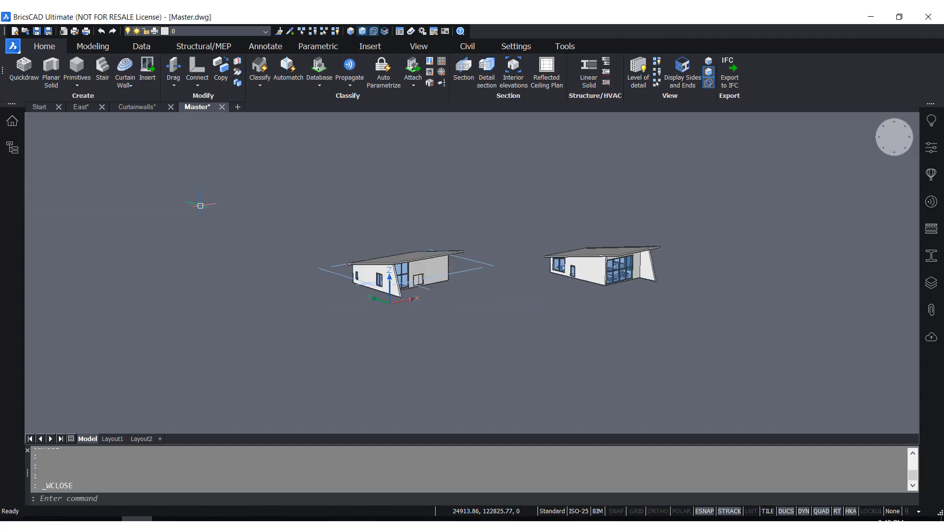
# Step: Reload the Building 2 external reference in the Master drawing from its attachments list
pyautogui.scroll(2, 695, 219)
pyautogui.scroll(2, 528, 224)
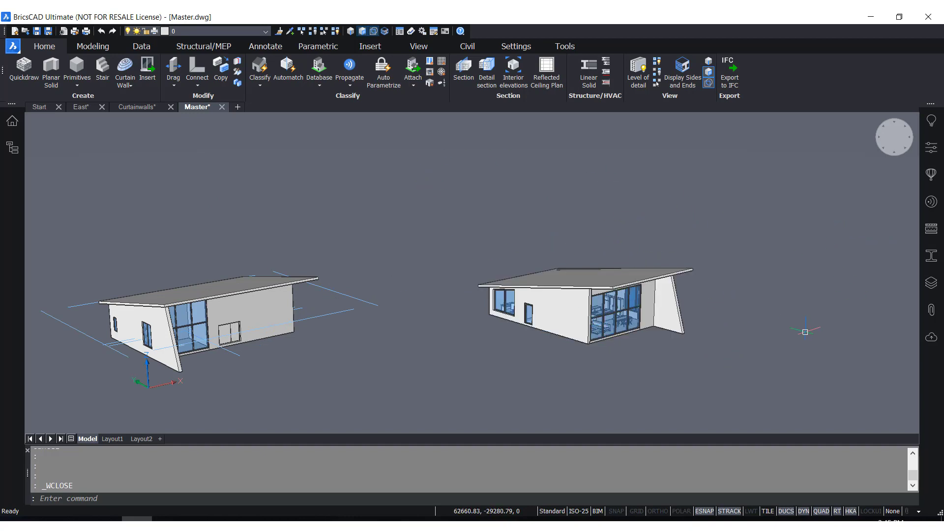
pyautogui.click(931, 310)
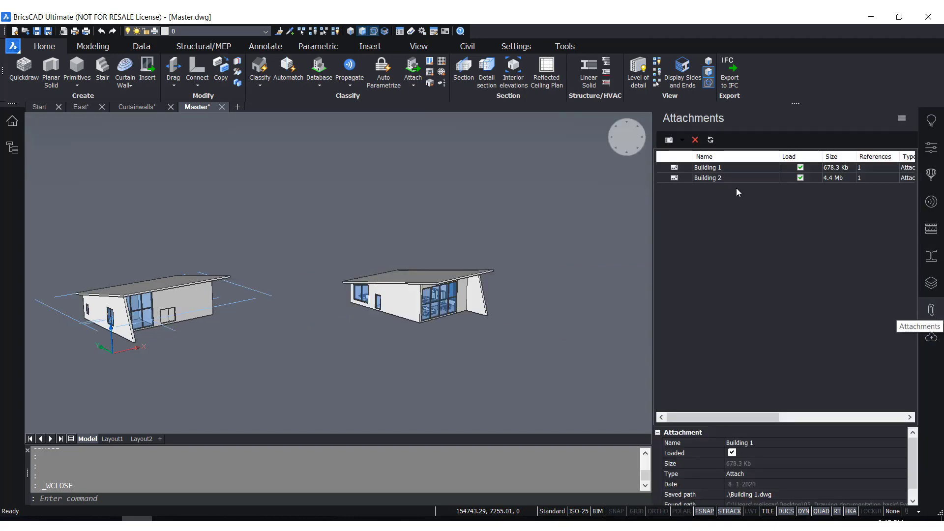
pyautogui.click(725, 179)
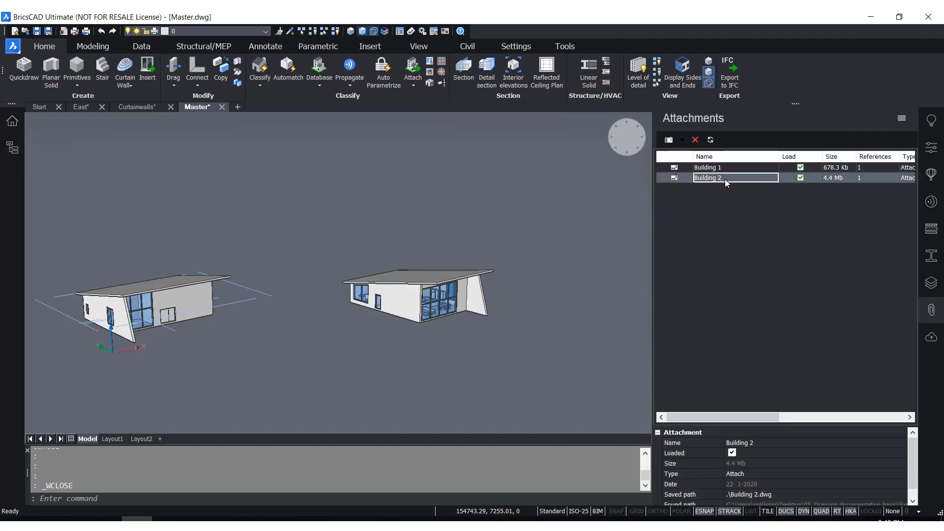
pyautogui.rightClick(725, 179)
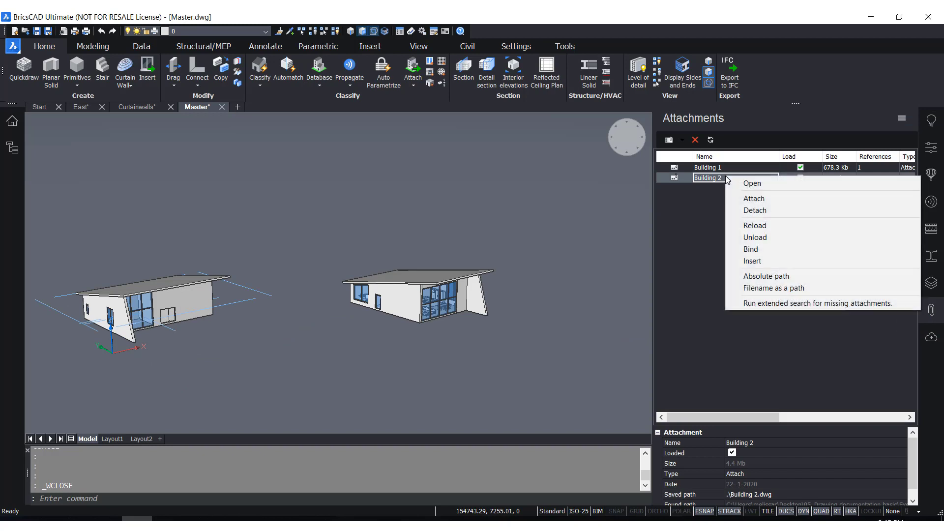
pyautogui.click(754, 226)
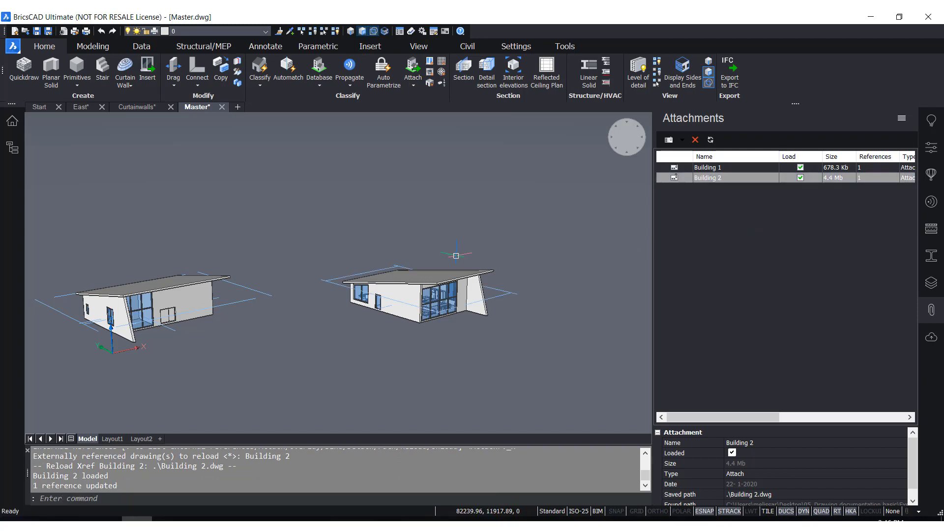
# Step: Hide the attachments list and inspect the section lines around Building 2 in the Master model
pyautogui.click(931, 310)
pyautogui.scroll(5, 774, 305)
pyautogui.scroll(-6, 773, 305)
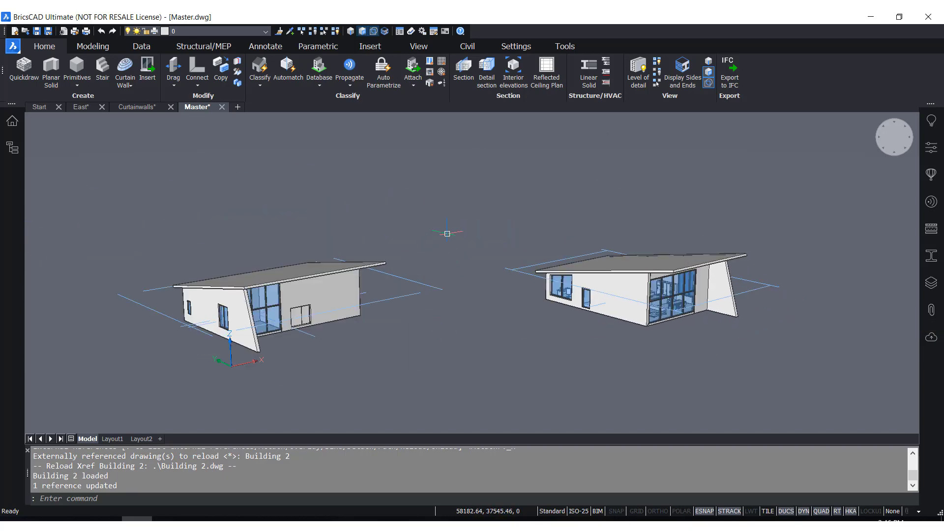
pyautogui.scroll(4, 765, 272)
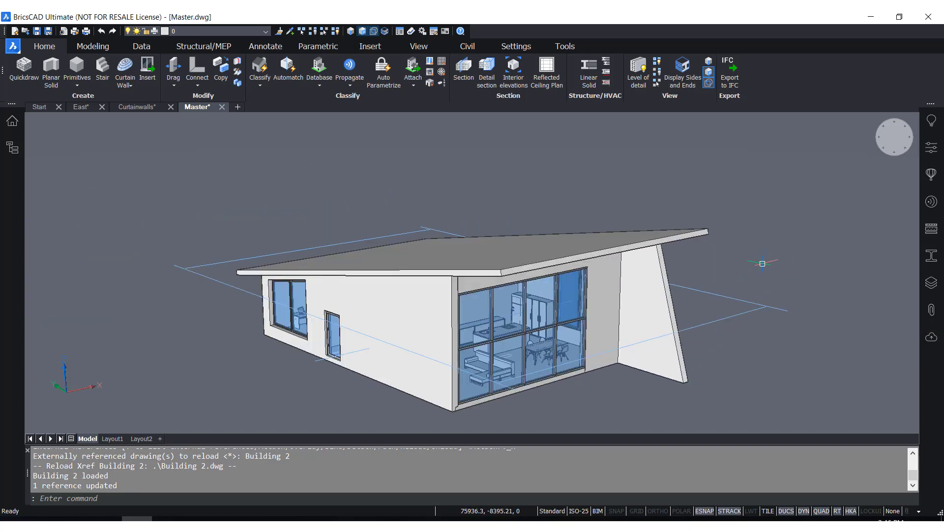
pyautogui.scroll(-2, 764, 243)
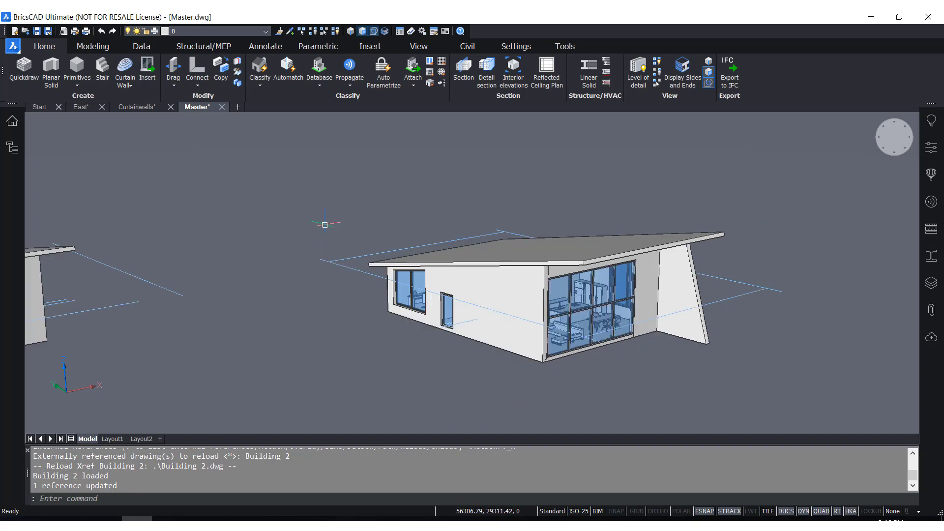
# Step: Open the Project Browser and start creating a BIM project named Exercise in the Exercise folder
pyautogui.click(14, 121)
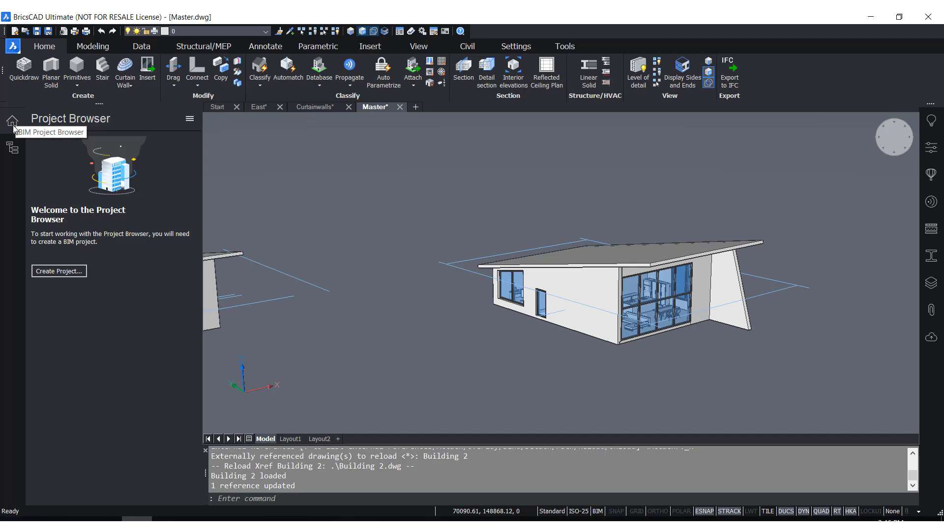
pyautogui.click(48, 272)
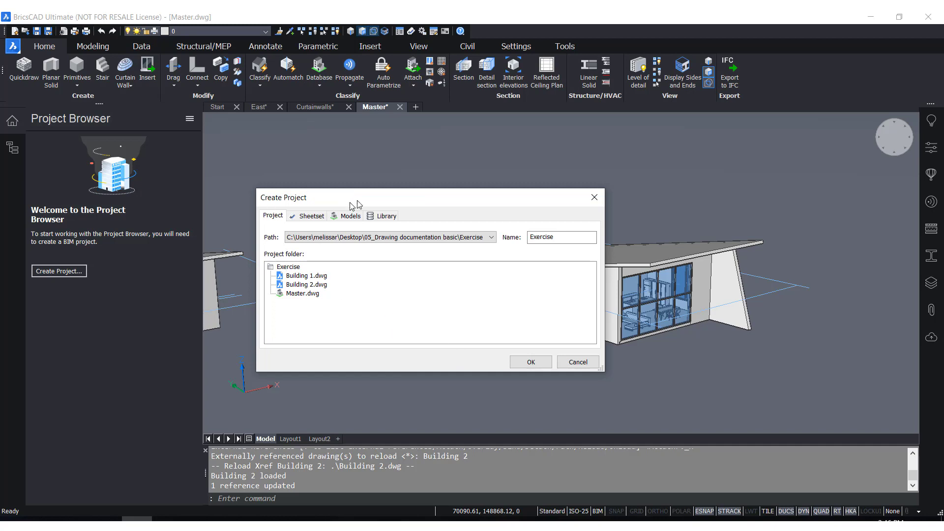
pyautogui.moveTo(380, 203); pyautogui.dragTo(417, 187)
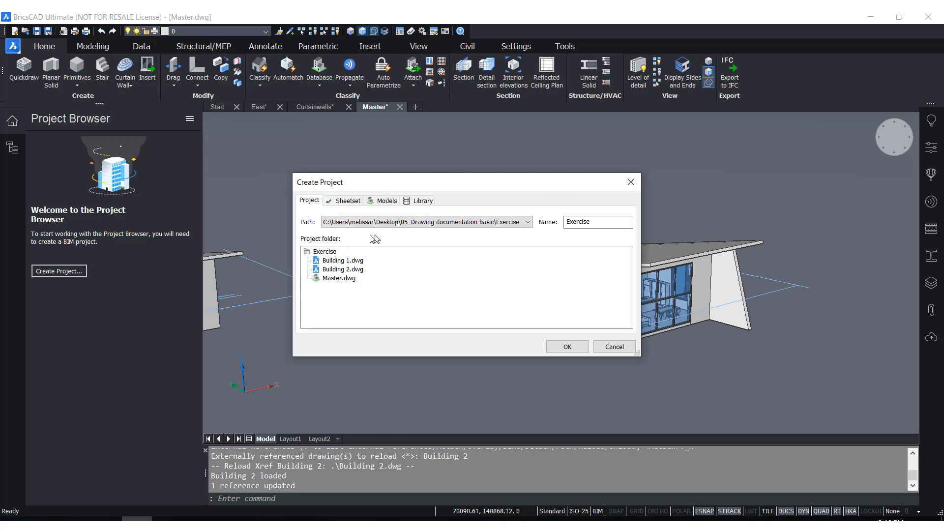
# Step: Check the project.dst sheet set name and include Building 2.dwg among the project's model drawings
pyautogui.click(343, 201)
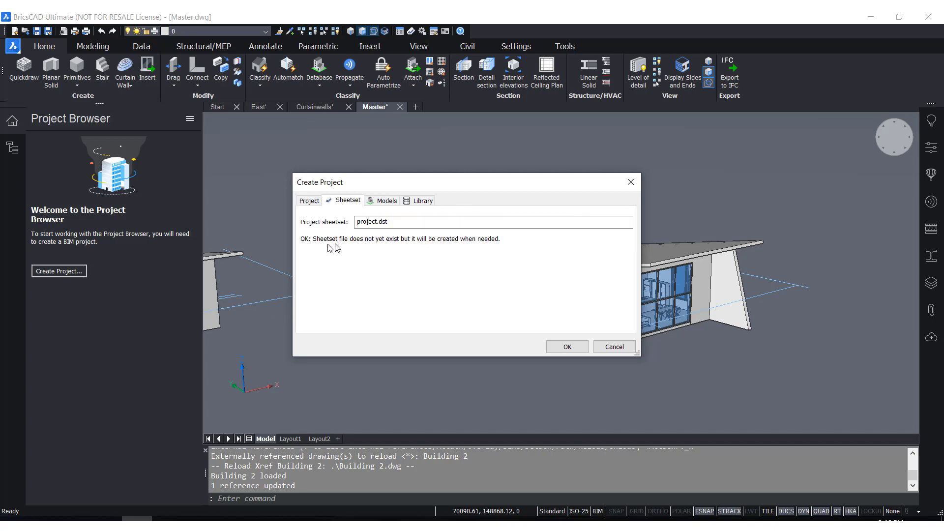
pyautogui.click(366, 224)
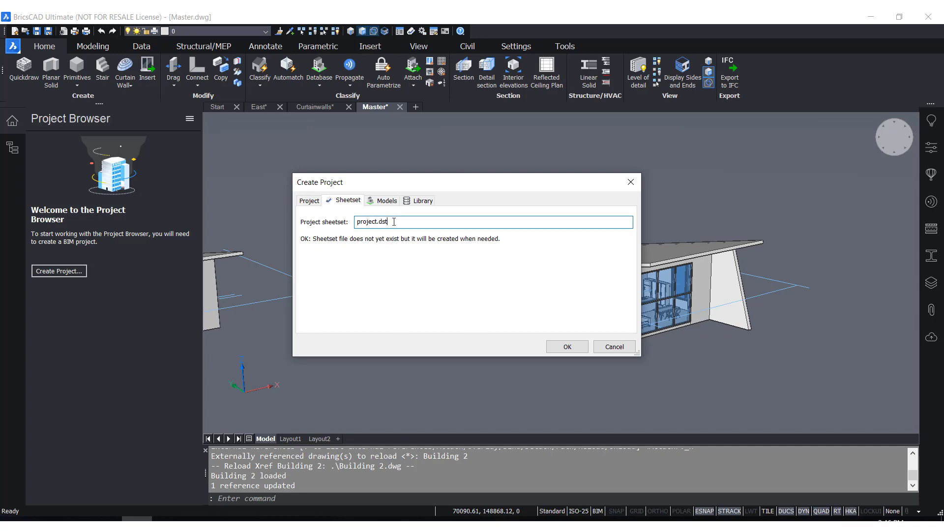
pyautogui.moveTo(369, 224); pyautogui.dragTo(353, 222)
pyautogui.click(383, 202)
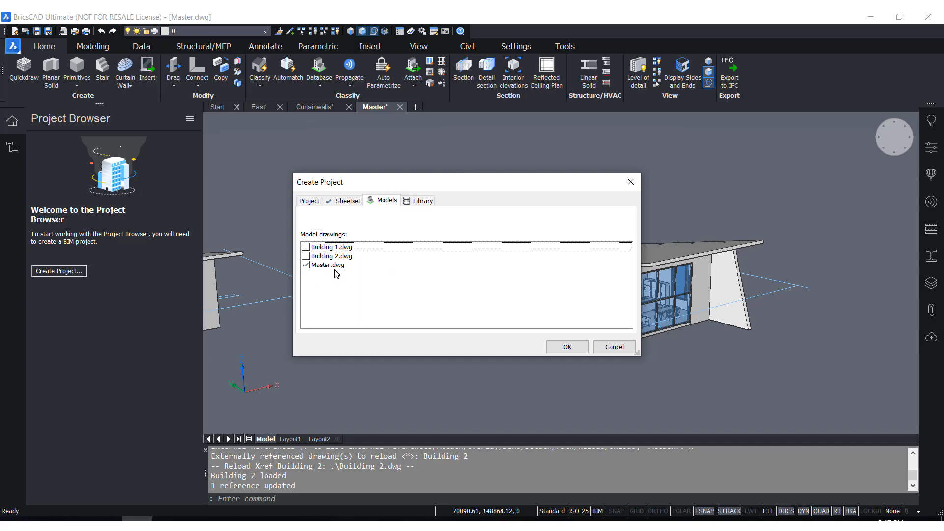
pyautogui.click(306, 256)
# Step: Share the project.bsyslib library with the Building 2 and Master models, and confirm the project's creation
pyautogui.click(414, 202)
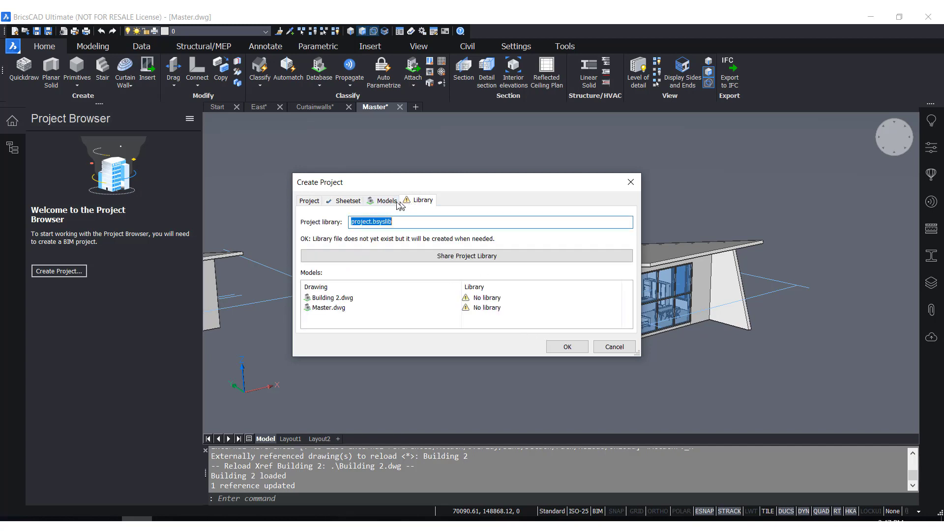
pyautogui.click(407, 221)
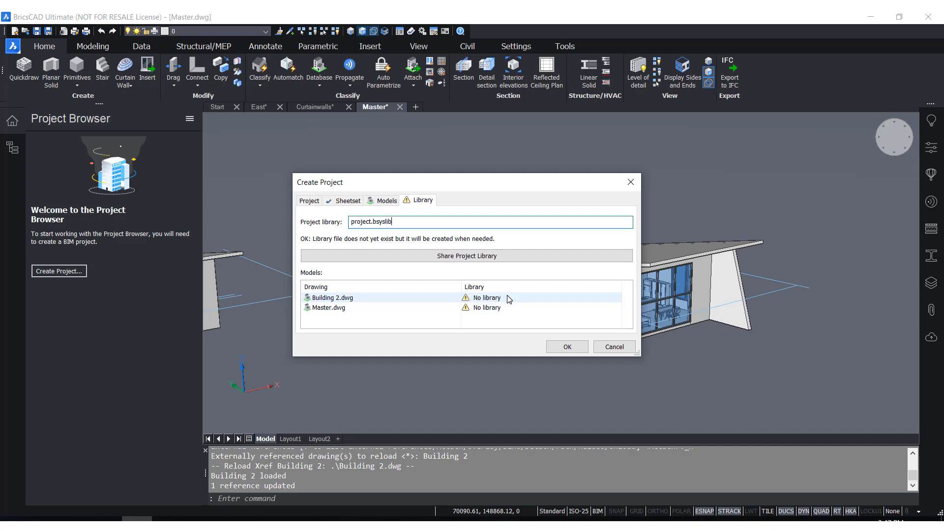
pyautogui.click(471, 257)
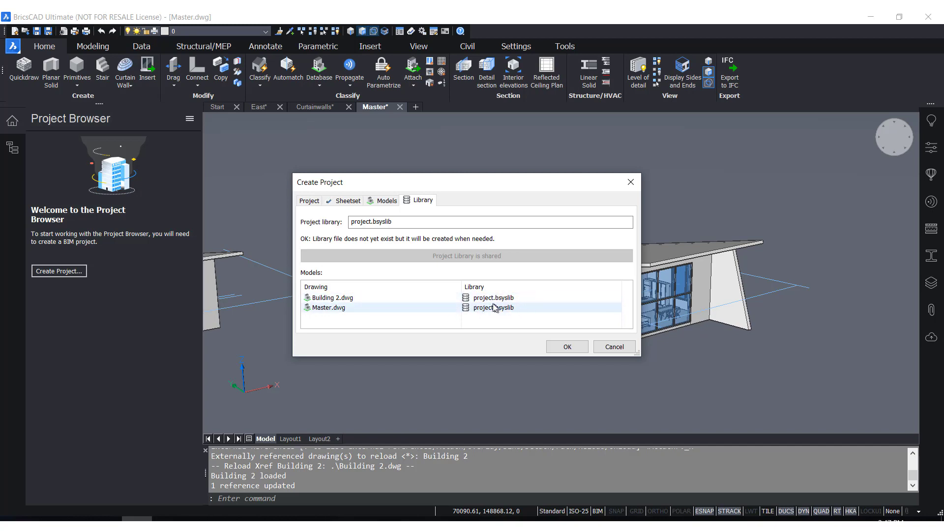
pyautogui.click(384, 301)
pyautogui.click(360, 309)
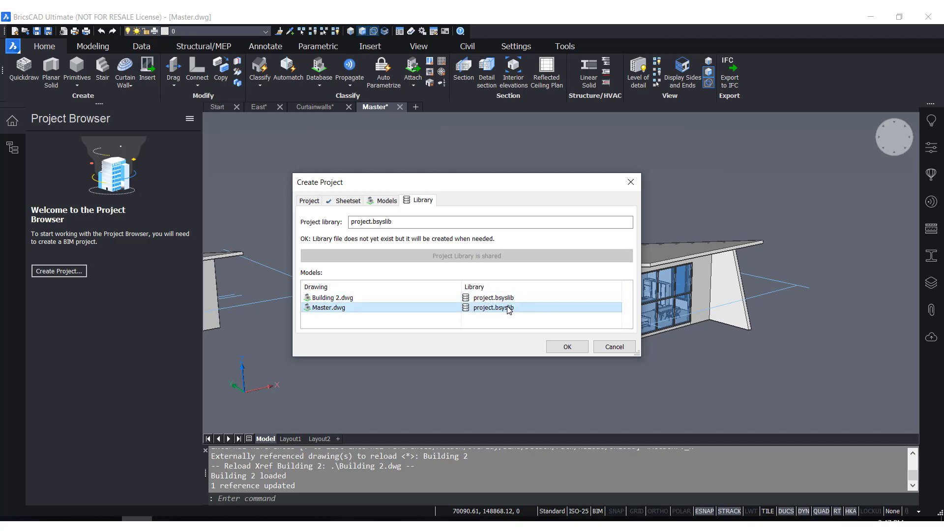
pyautogui.click(440, 221)
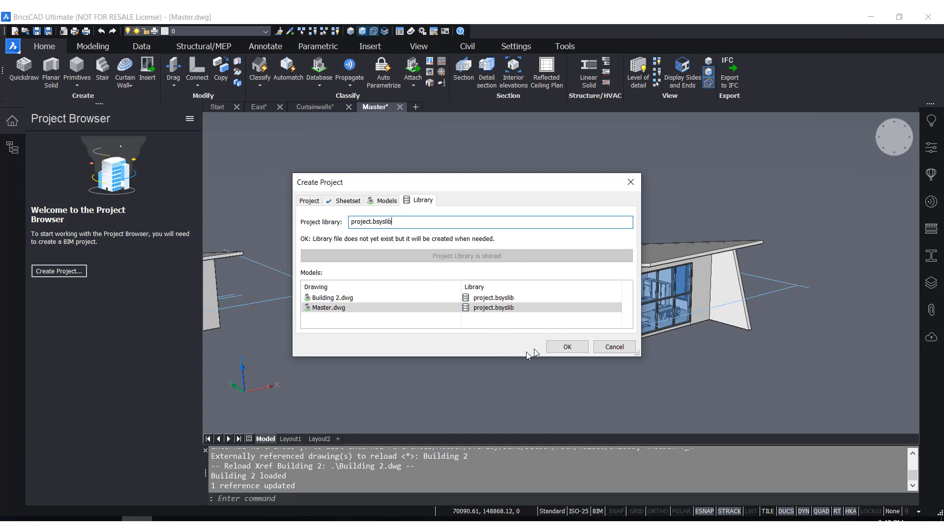
pyautogui.click(558, 347)
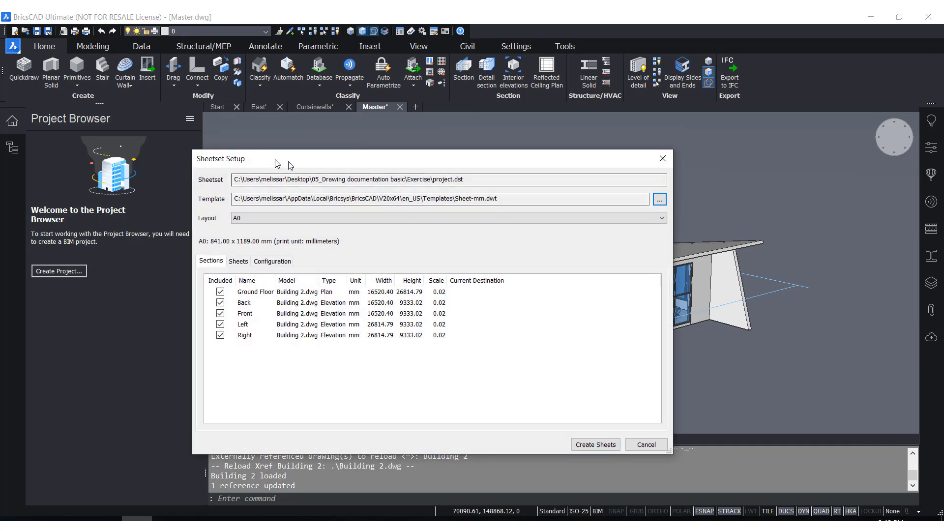
# Step: Check the project.dst sheet set path and browse the available sheet templates, keeping Sheet-mm.dwt
pyautogui.moveTo(276, 162); pyautogui.dragTo(324, 164)
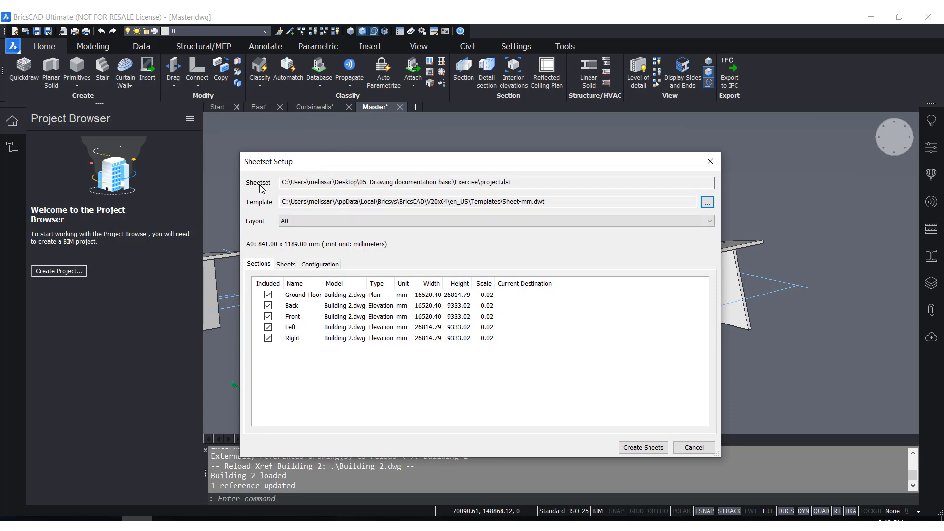
pyautogui.click(580, 182)
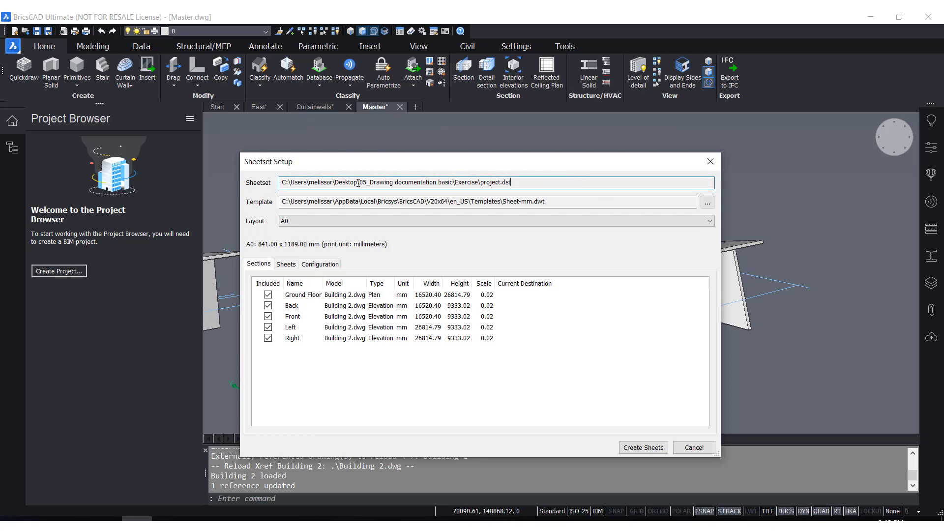
pyautogui.moveTo(358, 182); pyautogui.dragTo(468, 182)
pyautogui.click(542, 184)
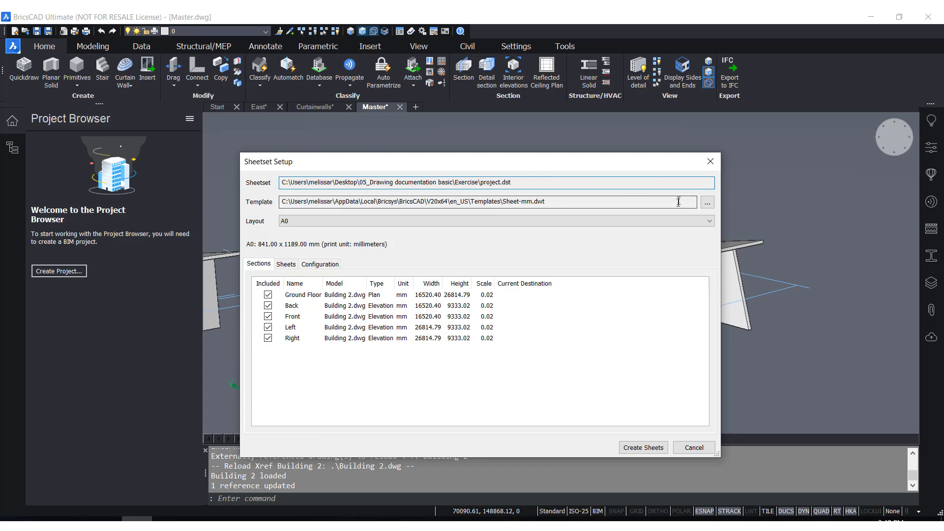
pyautogui.click(566, 200)
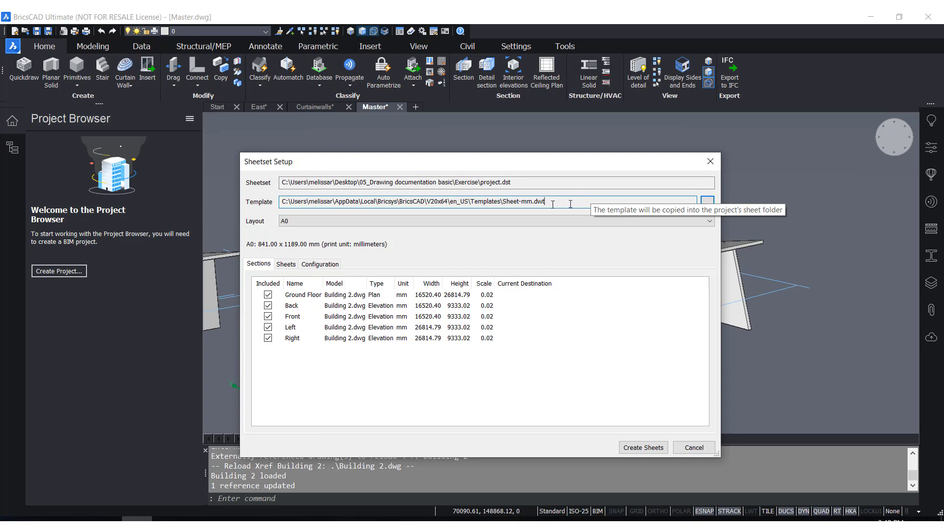
pyautogui.click(707, 206)
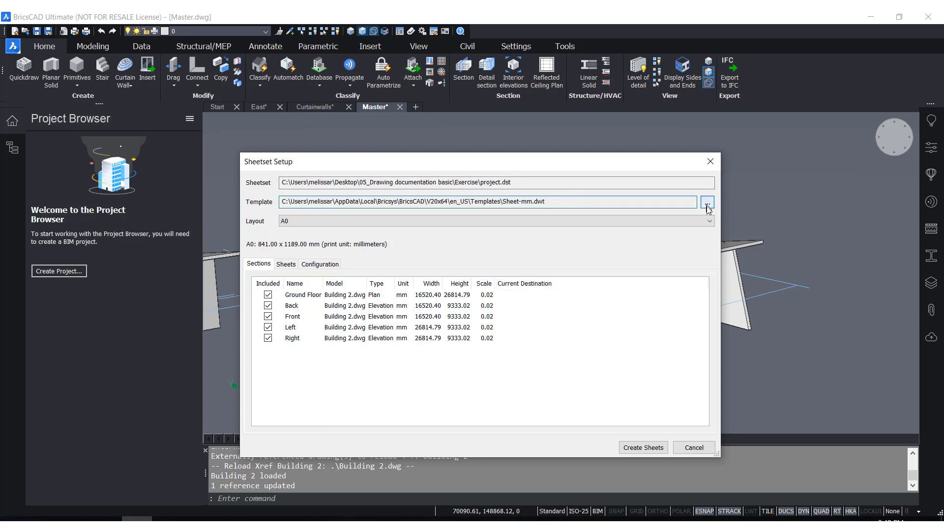
pyautogui.click(707, 206)
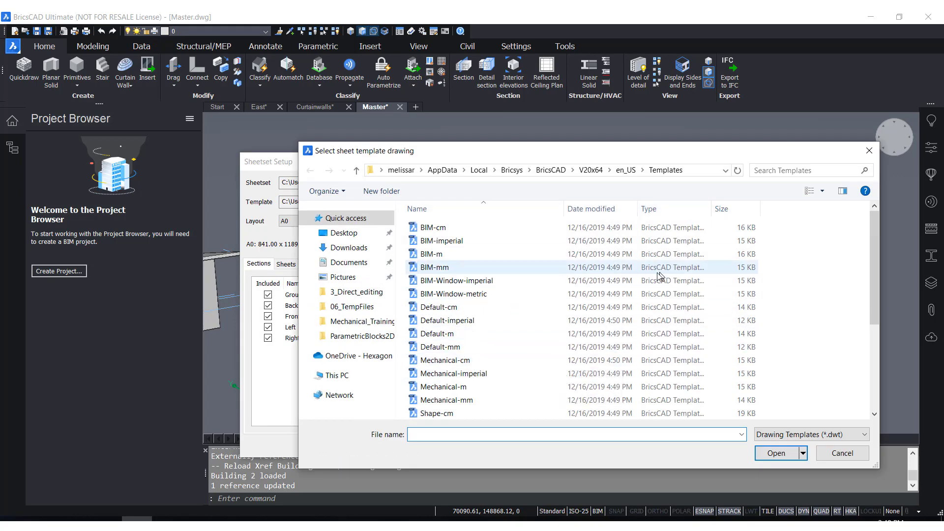
pyautogui.click(869, 151)
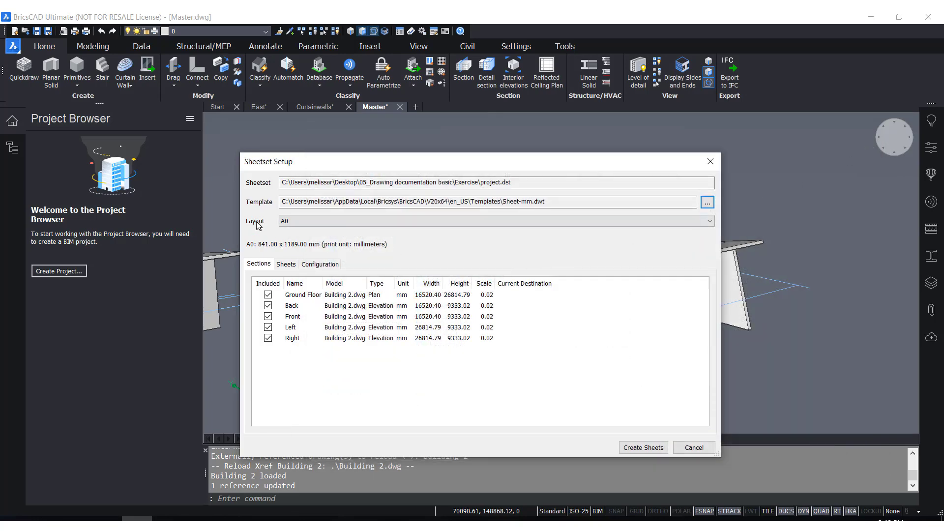
# Step: Look through the layout sizes offered by the sheet template, keeping A0
pyautogui.click(293, 223)
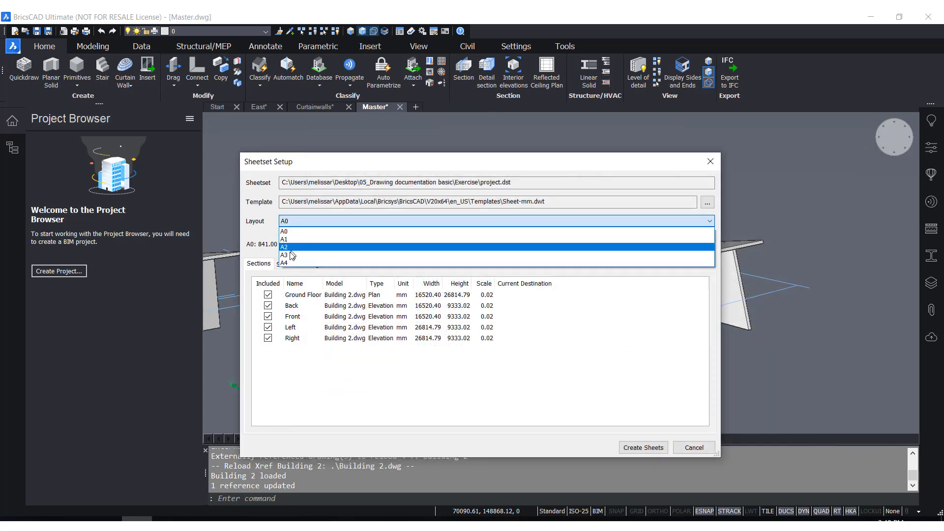
pyautogui.click(265, 225)
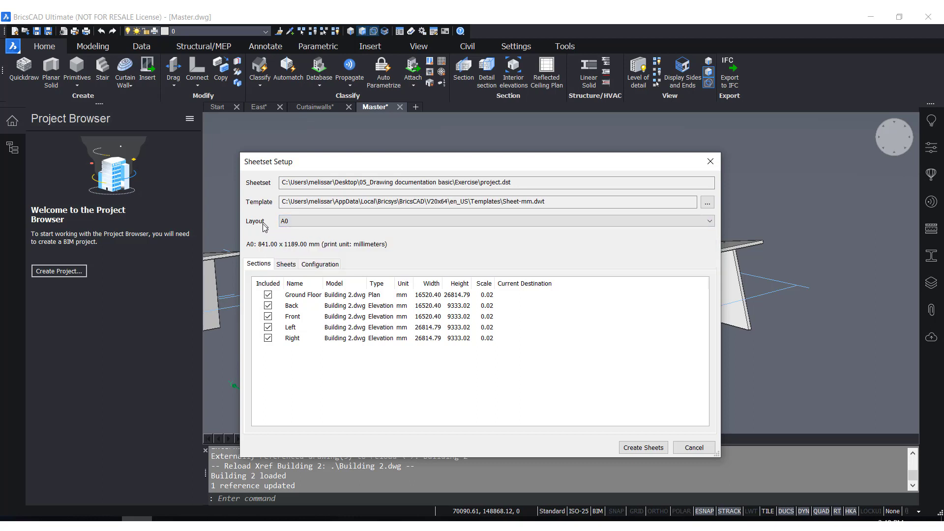
pyautogui.click(303, 223)
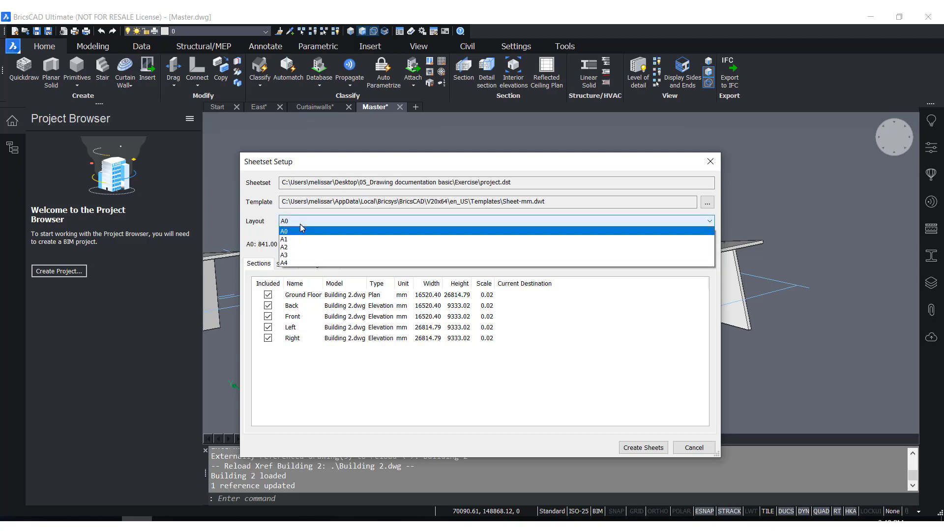
pyautogui.click(274, 235)
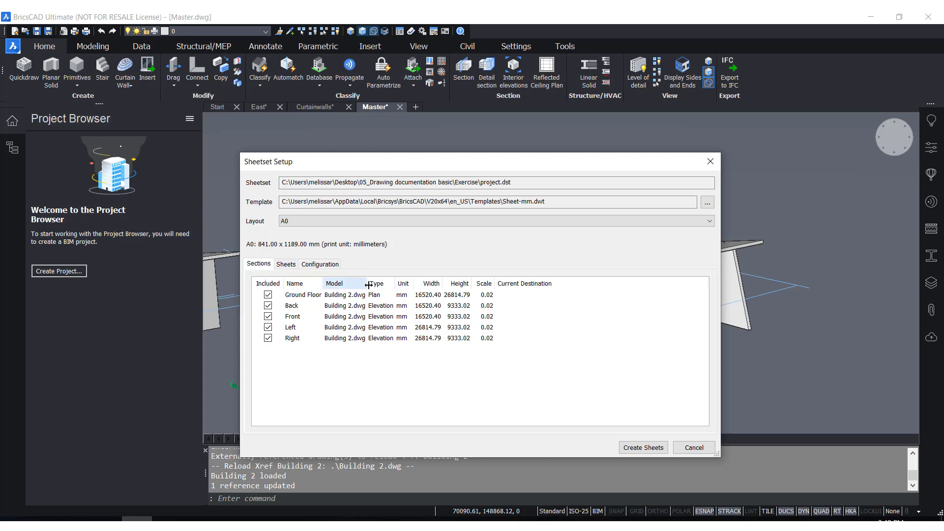
# Step: Widen the columns of the section list and review the Building 2 sections' model, type, unit, size and scale
pyautogui.moveTo(367, 284); pyautogui.dragTo(388, 286)
pyautogui.moveTo(327, 284); pyautogui.dragTo(352, 334)
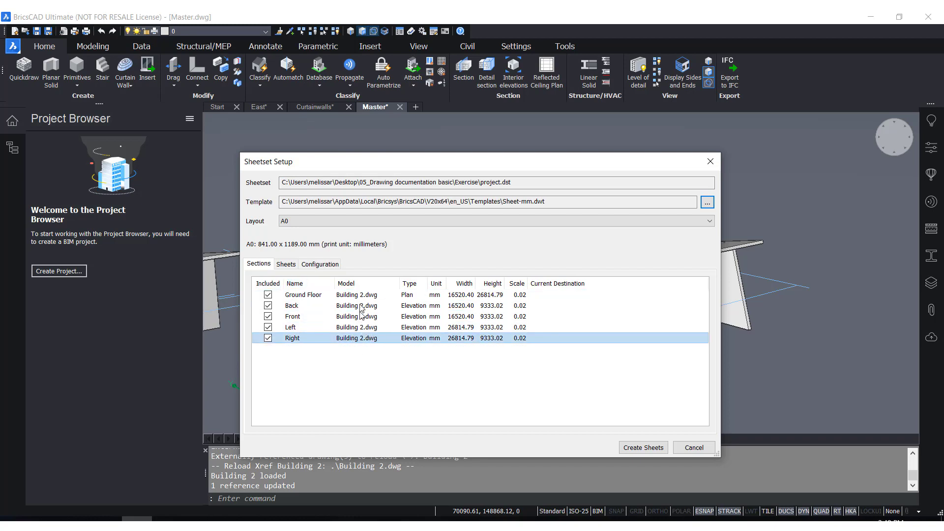
pyautogui.click(353, 307)
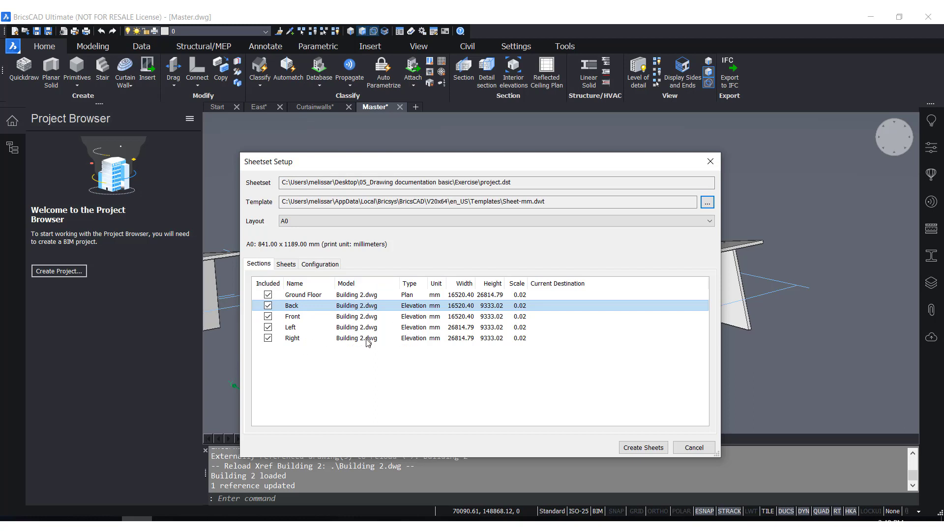
pyautogui.moveTo(427, 284); pyautogui.dragTo(439, 284)
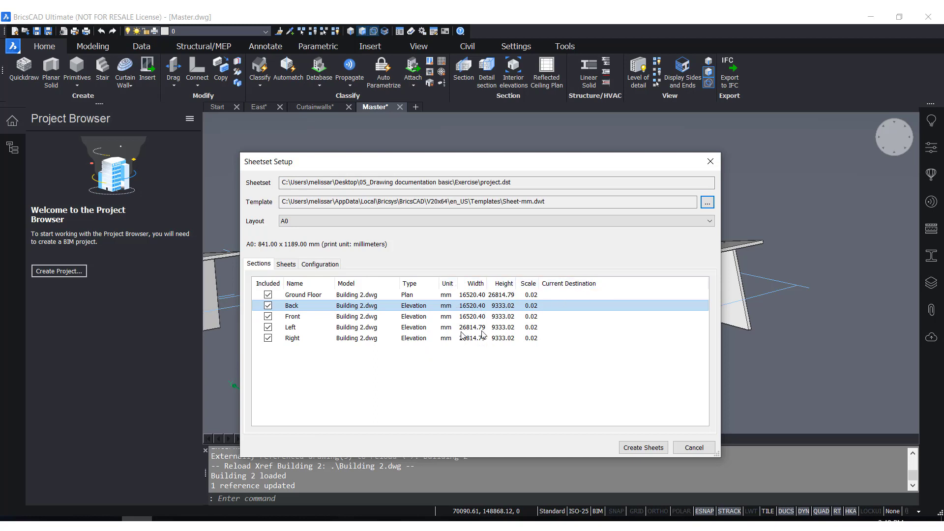
pyautogui.click(529, 297)
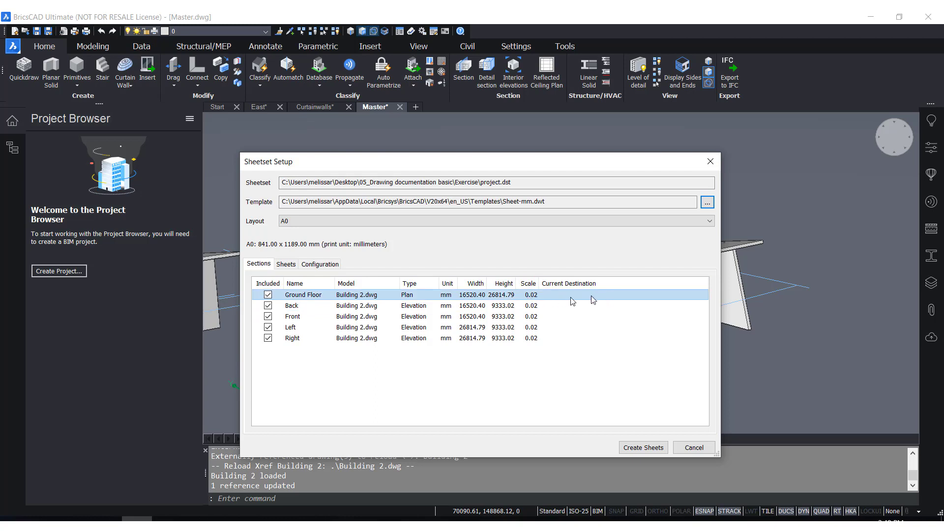
# Step: Preview the section placement on sheets A-100 and A-300 and compare it with the section types in the section list
pyautogui.click(295, 266)
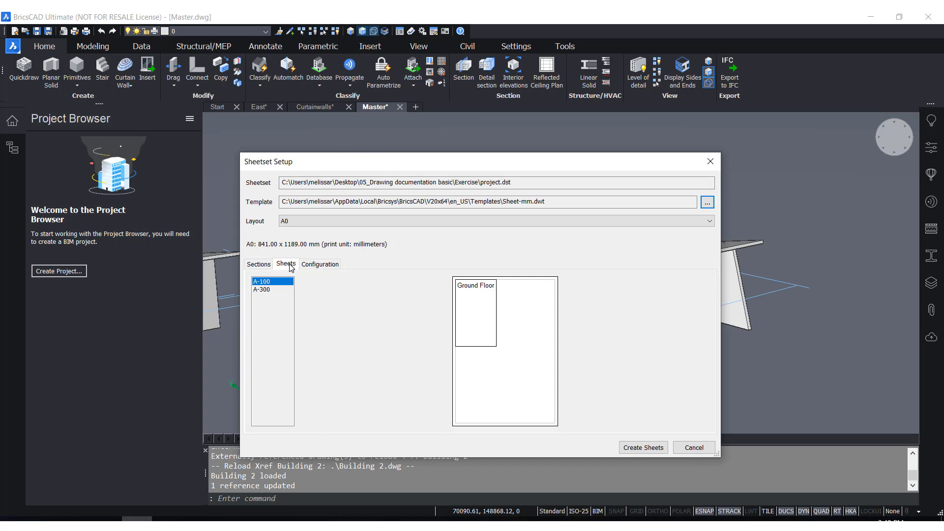
pyautogui.click(265, 290)
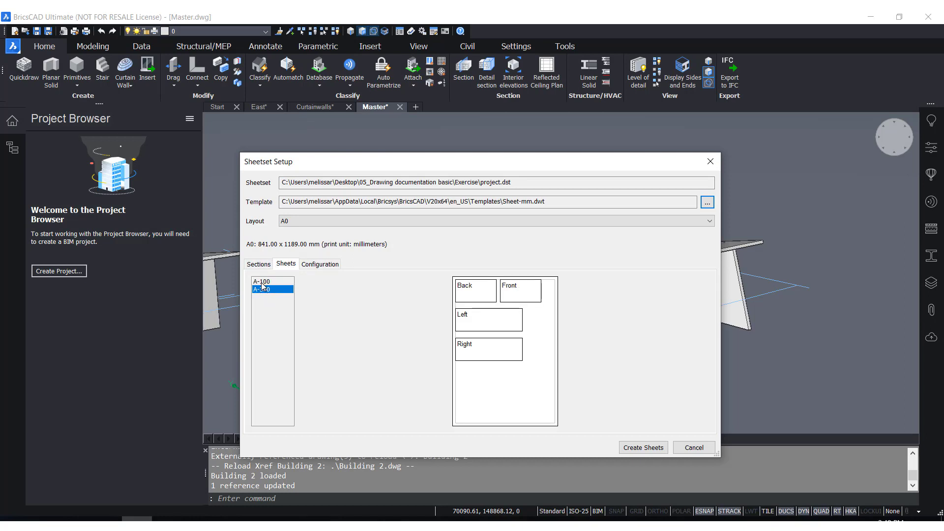
pyautogui.click(263, 282)
pyautogui.click(263, 289)
pyautogui.click(262, 283)
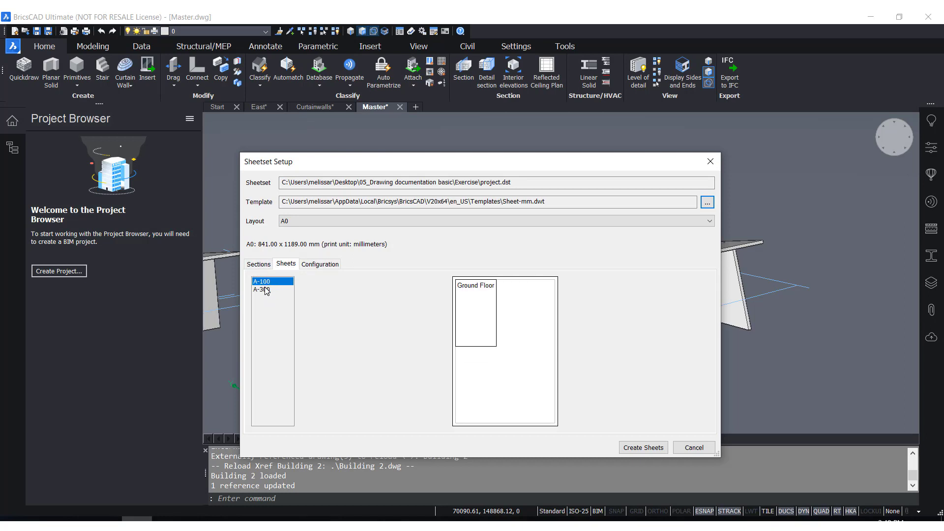
pyautogui.click(265, 290)
pyautogui.click(268, 281)
pyautogui.click(259, 265)
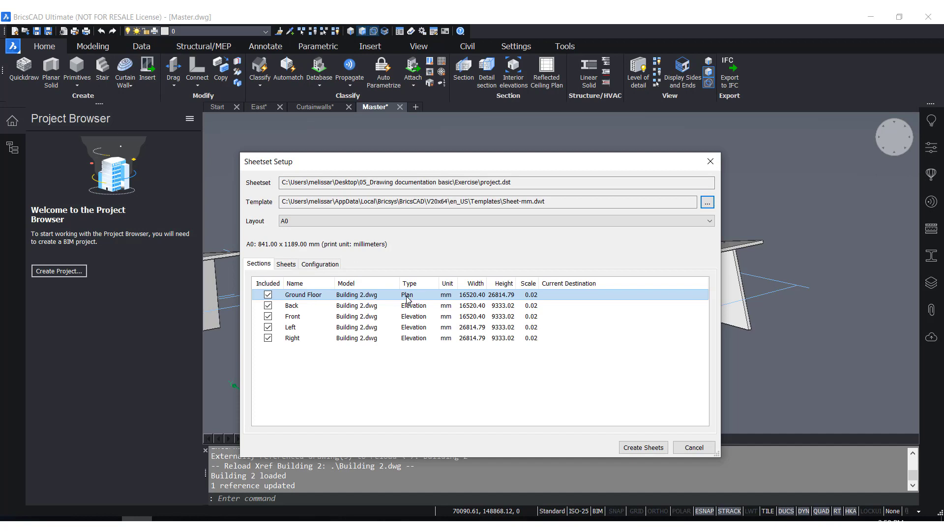
pyautogui.click(287, 267)
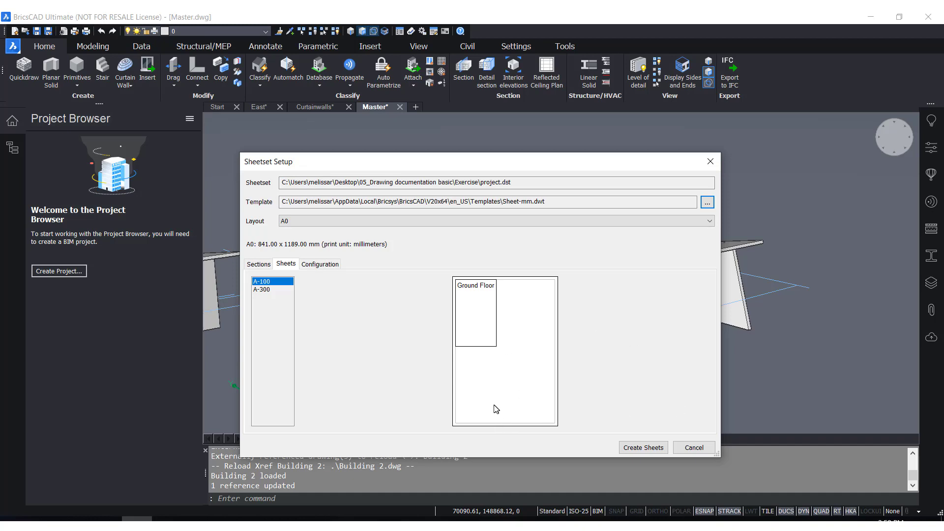
pyautogui.click(257, 264)
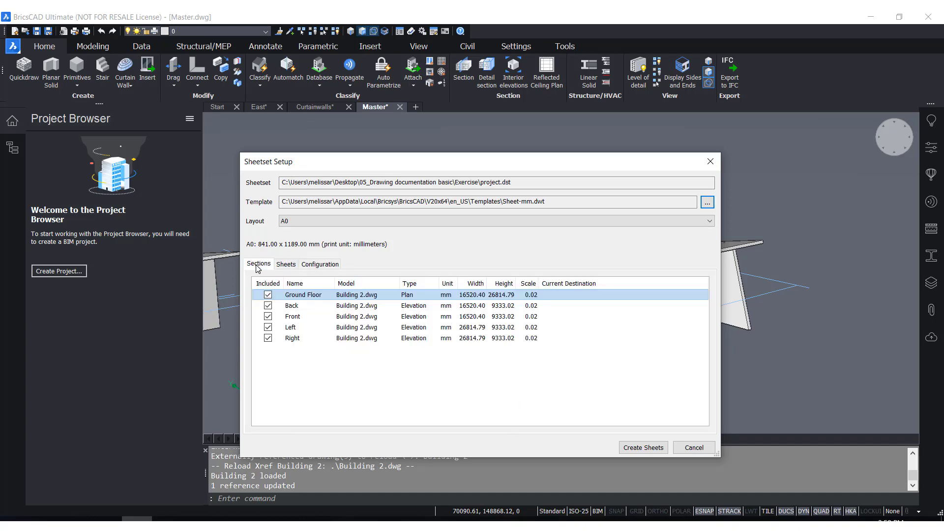
pyautogui.click(287, 266)
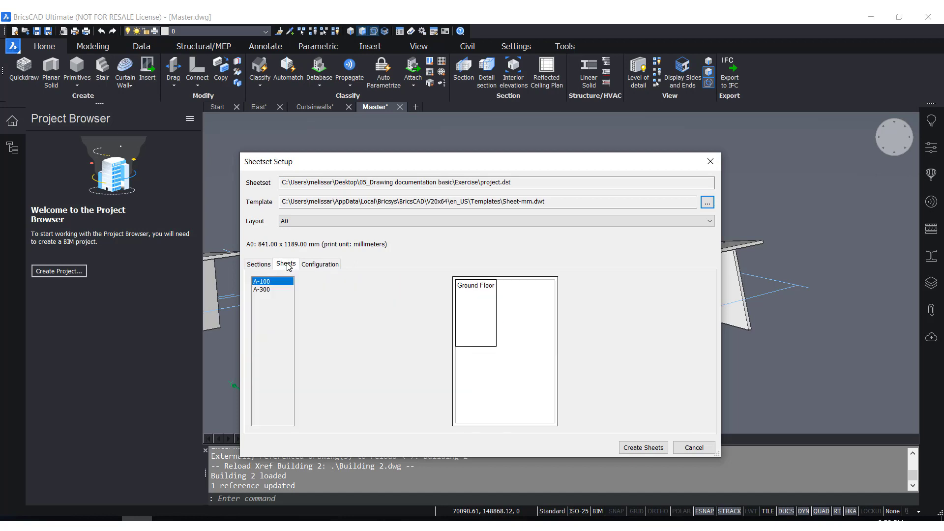
pyautogui.click(264, 290)
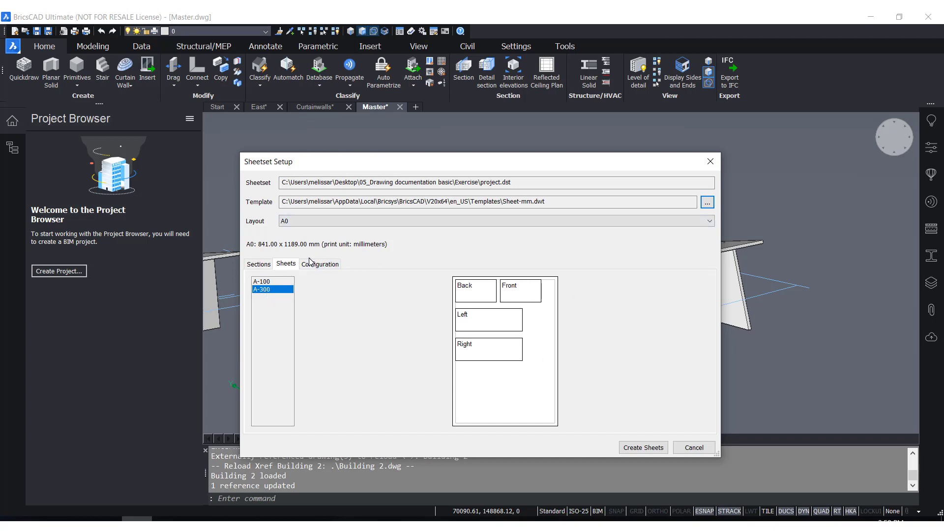
# Step: Check the sheets folder, category numbering and margins in the sheet set configuration, and create the sheets
pyautogui.click(322, 269)
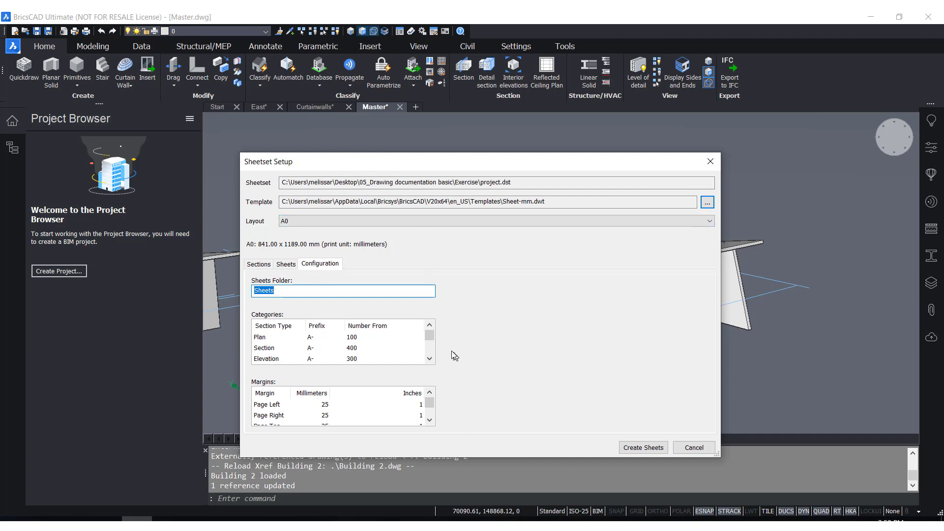
pyautogui.moveTo(429, 338)
pyautogui.mouseDown()
pyautogui.moveTo(429, 350)
pyautogui.moveTo(431, 340)
pyautogui.mouseUp()
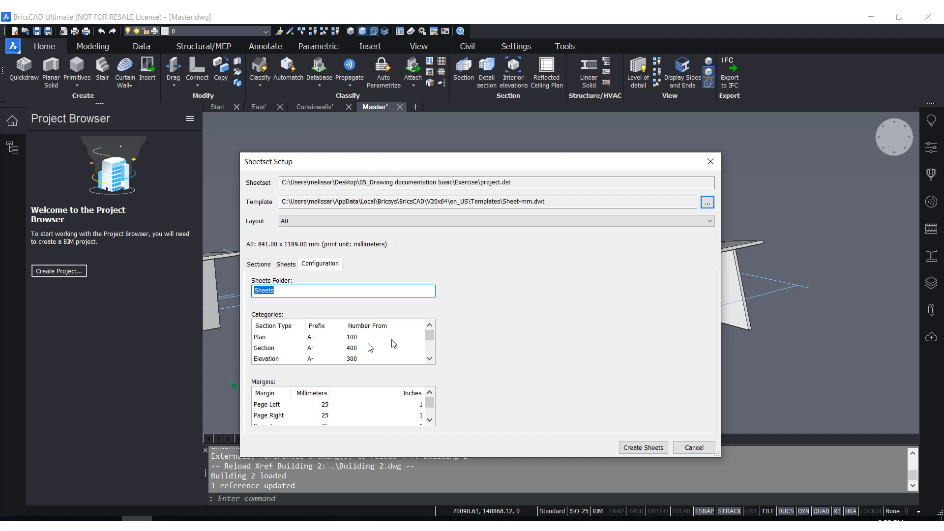
pyautogui.click(355, 338)
pyautogui.click(355, 336)
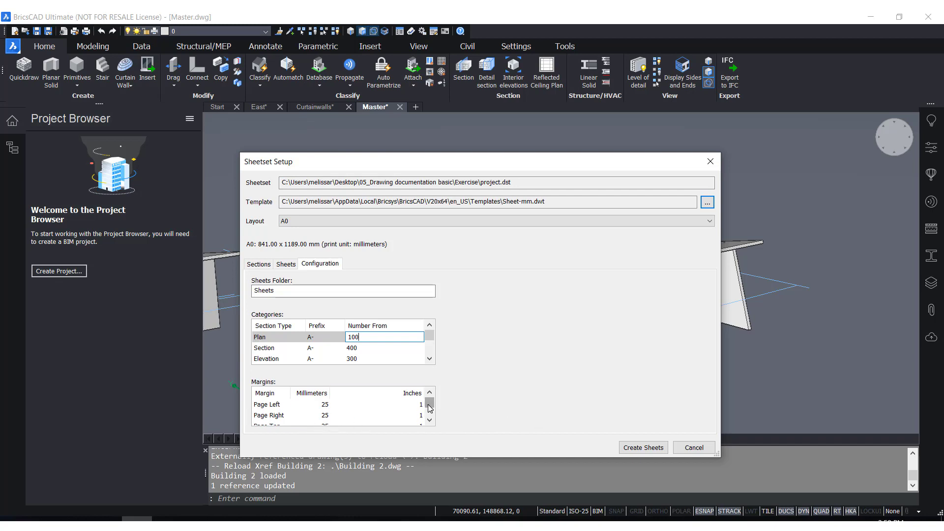
pyautogui.moveTo(430, 403)
pyautogui.mouseDown()
pyautogui.moveTo(430, 426)
pyautogui.moveTo(429, 403)
pyautogui.mouseUp()
pyautogui.click(634, 448)
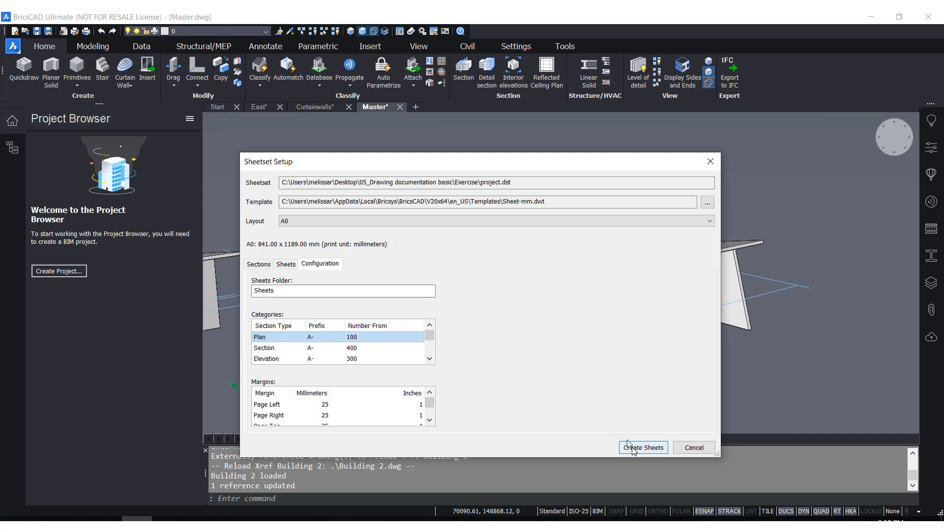
pyautogui.click(641, 450)
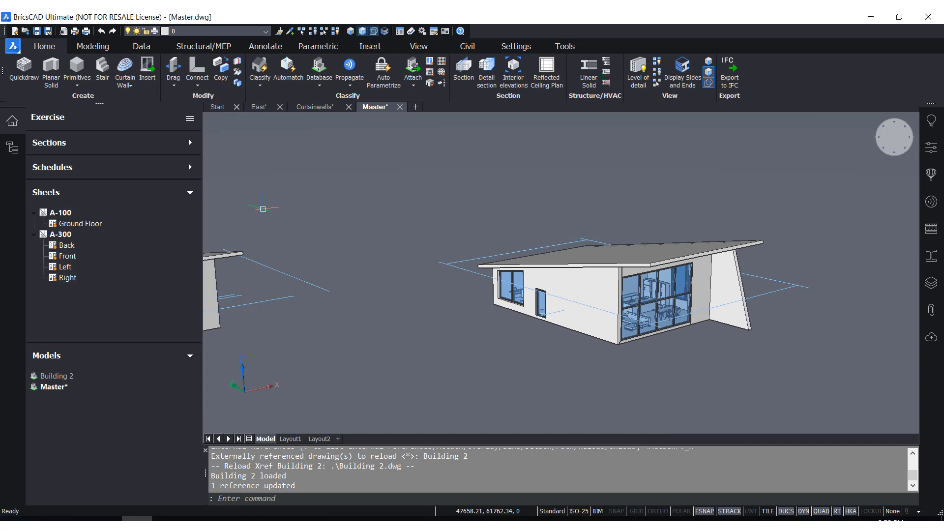
# Step: Examine the sections, schedules, sheets and models listed for the Exercise project, leaving the sections list expanded
pyautogui.click(190, 192)
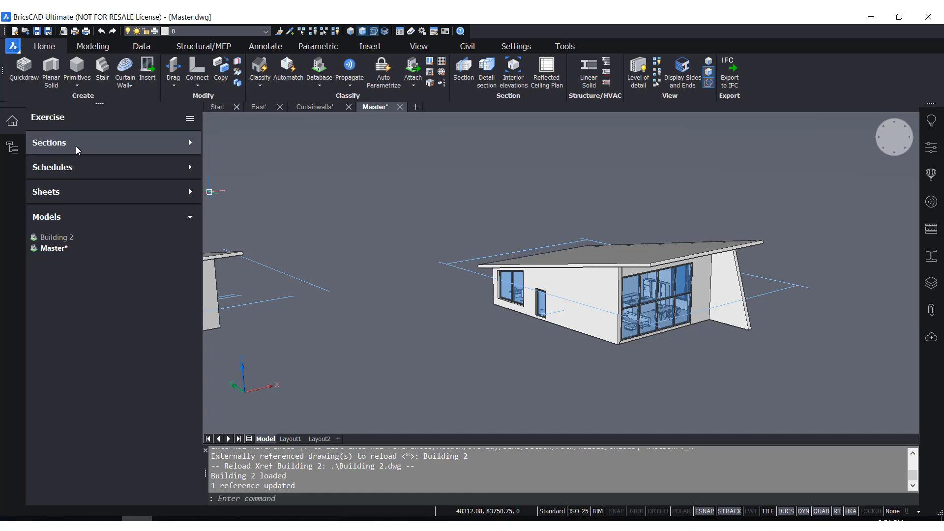
pyautogui.click(59, 145)
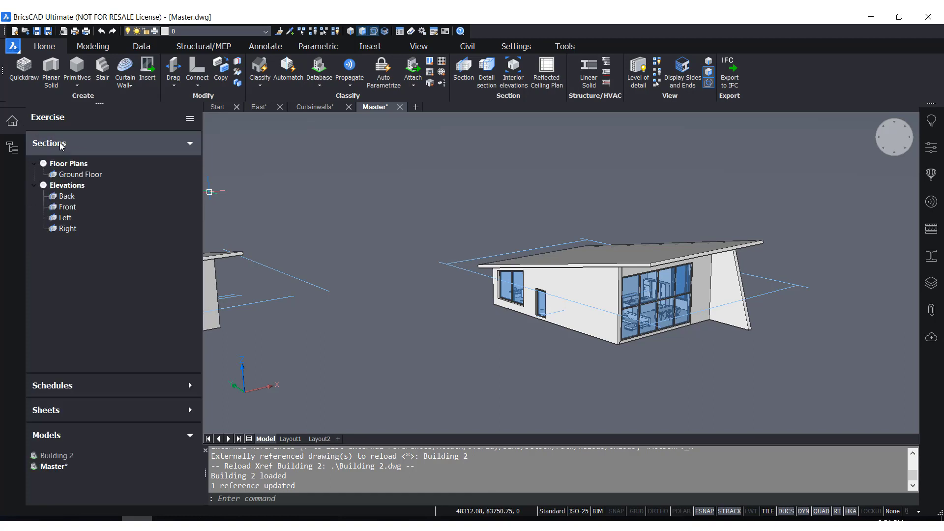
pyautogui.click(62, 145)
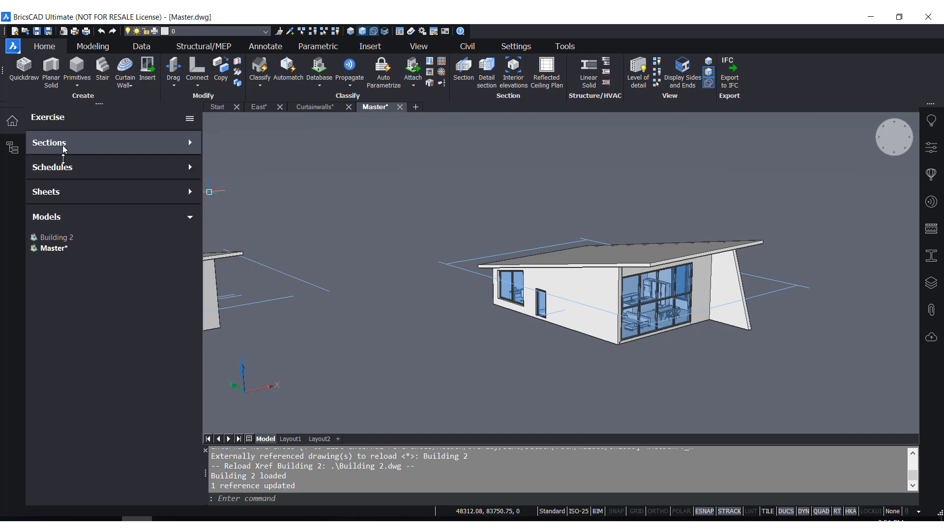
pyautogui.click(62, 168)
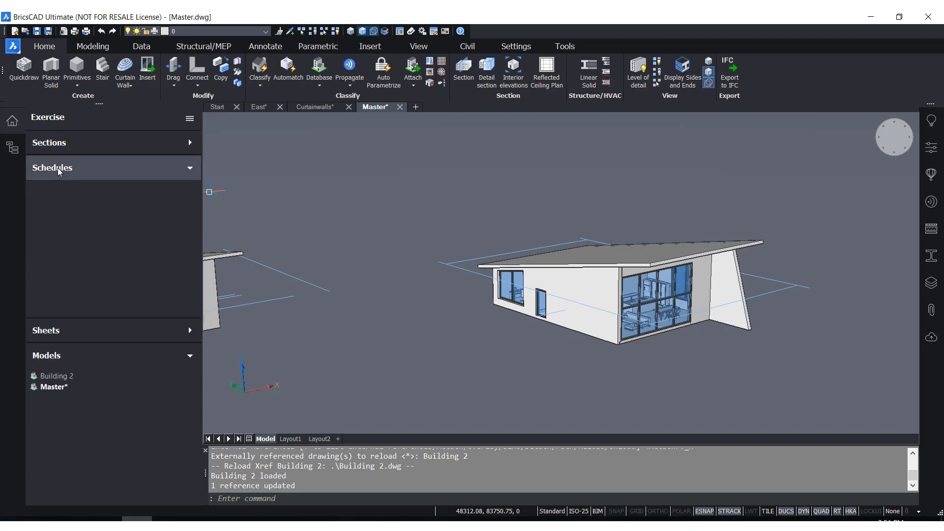
pyautogui.click(180, 170)
pyautogui.click(92, 193)
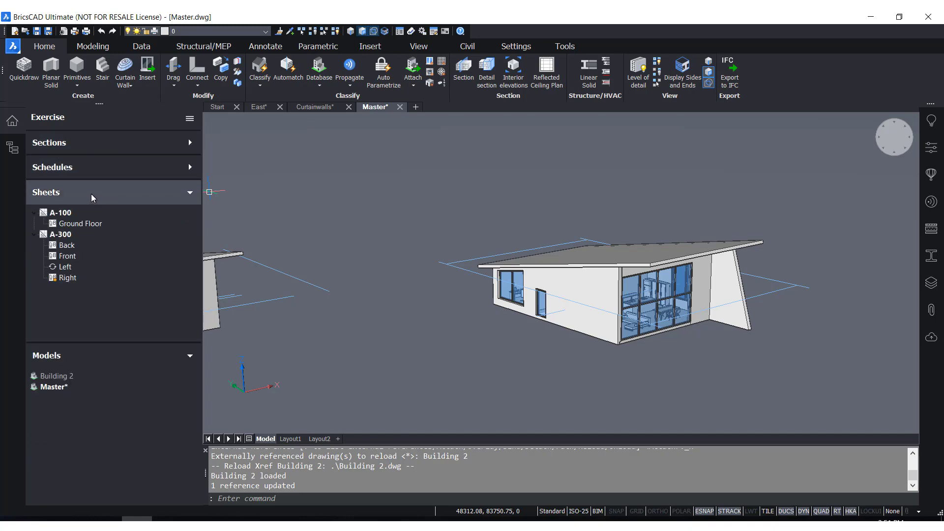
pyautogui.click(187, 192)
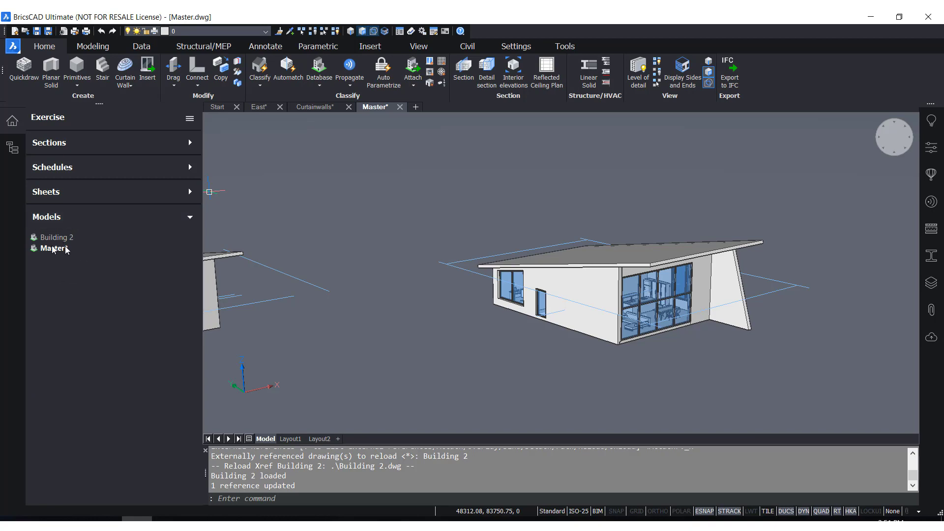
pyautogui.click(140, 142)
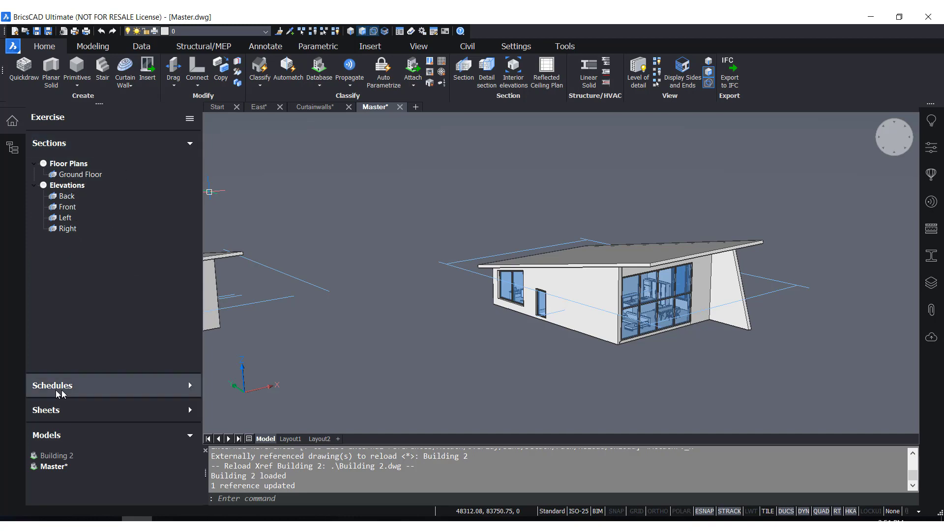
# Step: Review the project's schedules and the section views listed under sheets A-100 and A-300
pyautogui.click(183, 143)
pyautogui.click(187, 168)
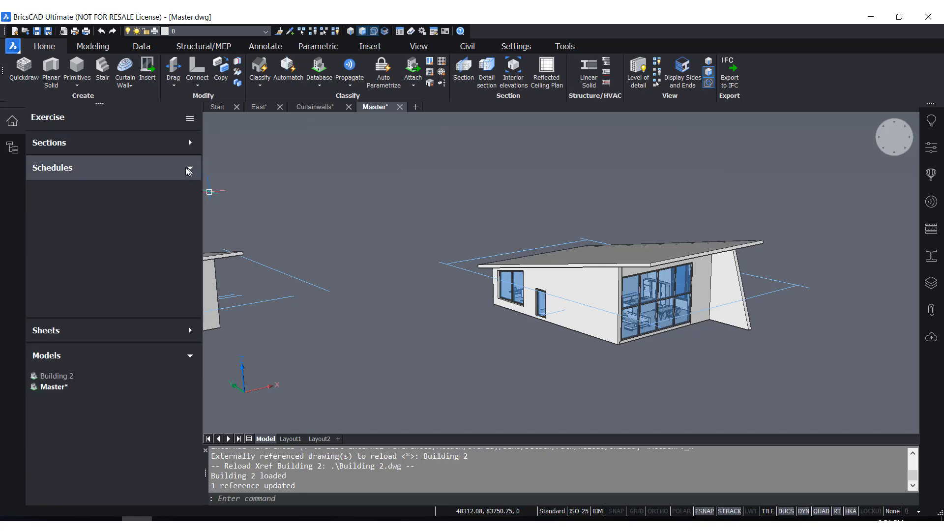
pyautogui.click(188, 171)
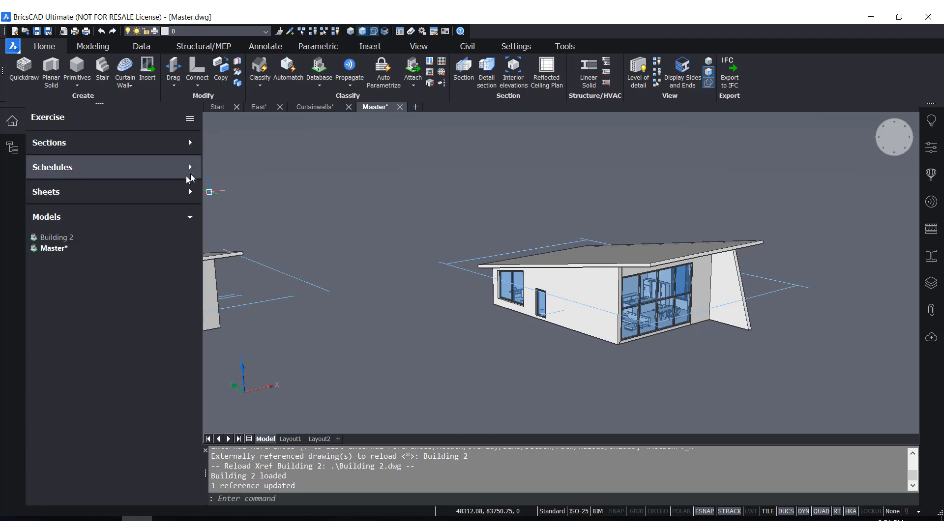
pyautogui.click(103, 193)
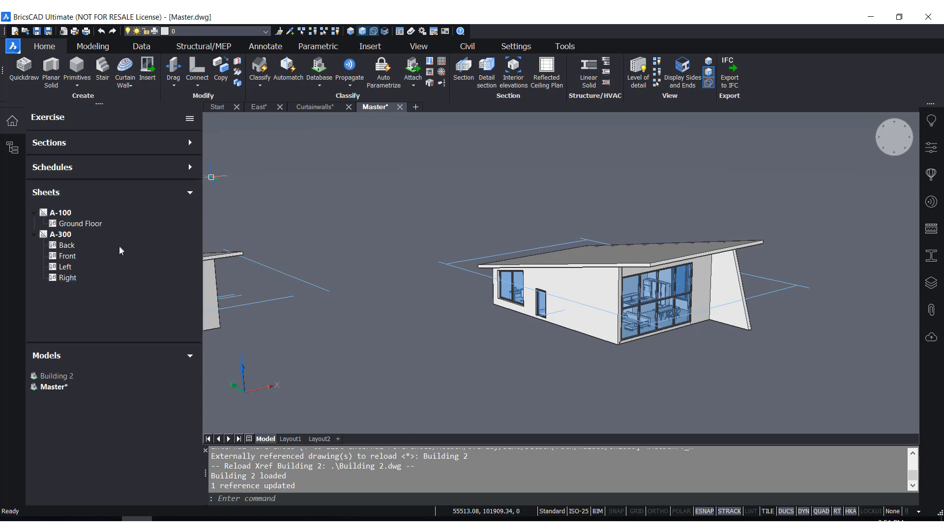
pyautogui.click(69, 223)
pyautogui.click(65, 267)
# Step: Turn off background updating for the Exercise project and recheck the project options
pyautogui.click(189, 118)
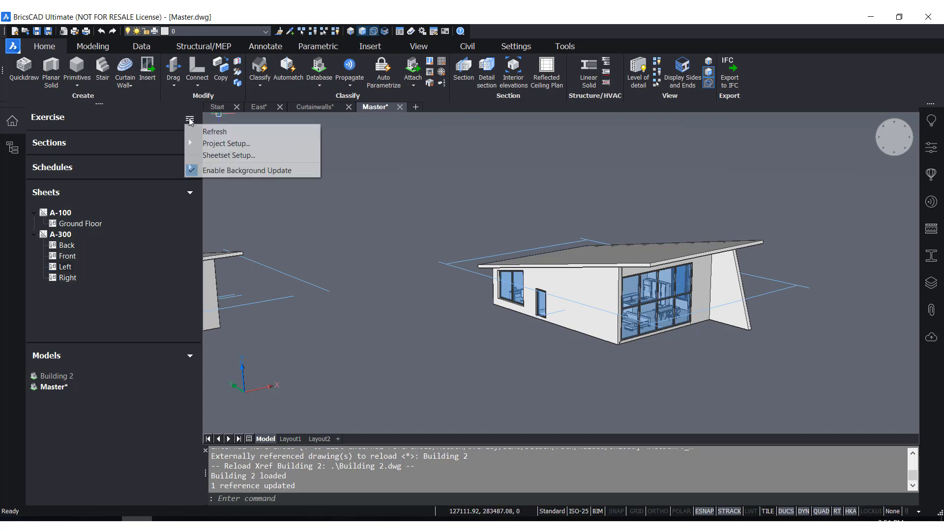
pyautogui.click(202, 170)
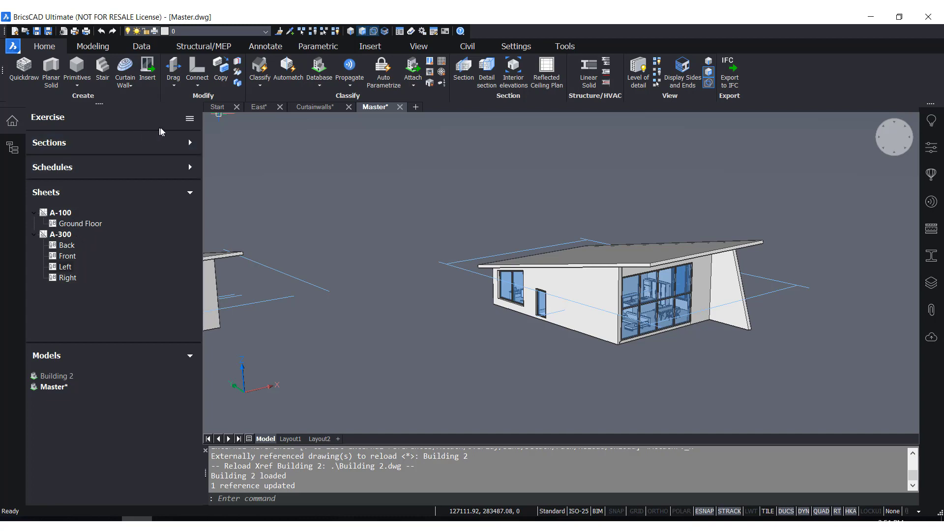
pyautogui.click(190, 120)
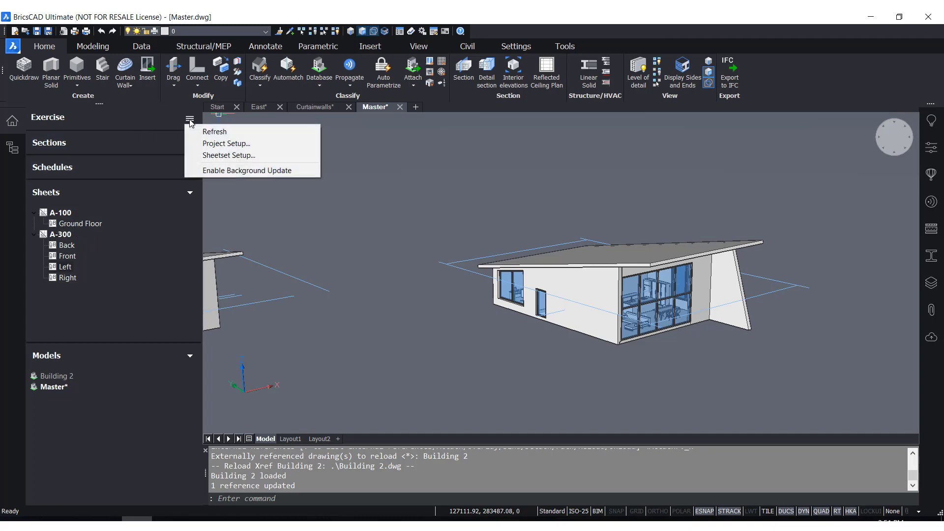
pyautogui.click(157, 125)
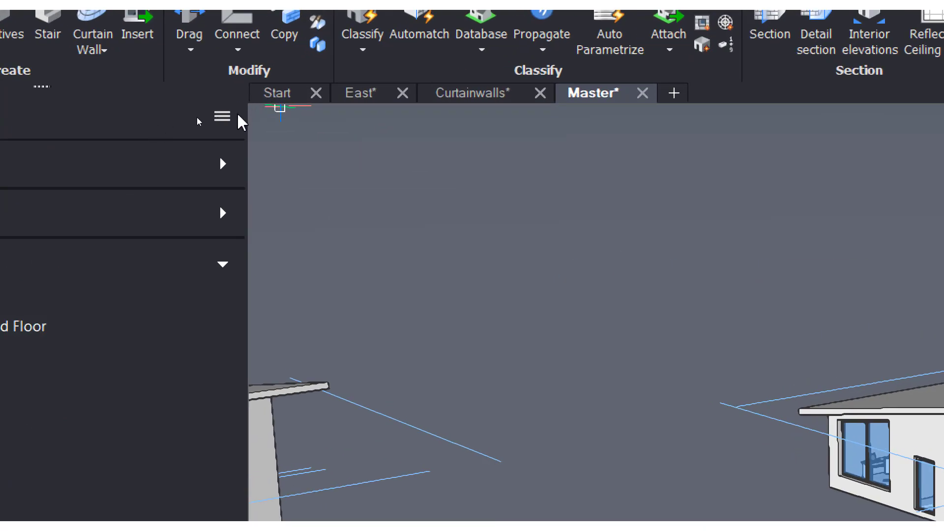
pyautogui.click(222, 116)
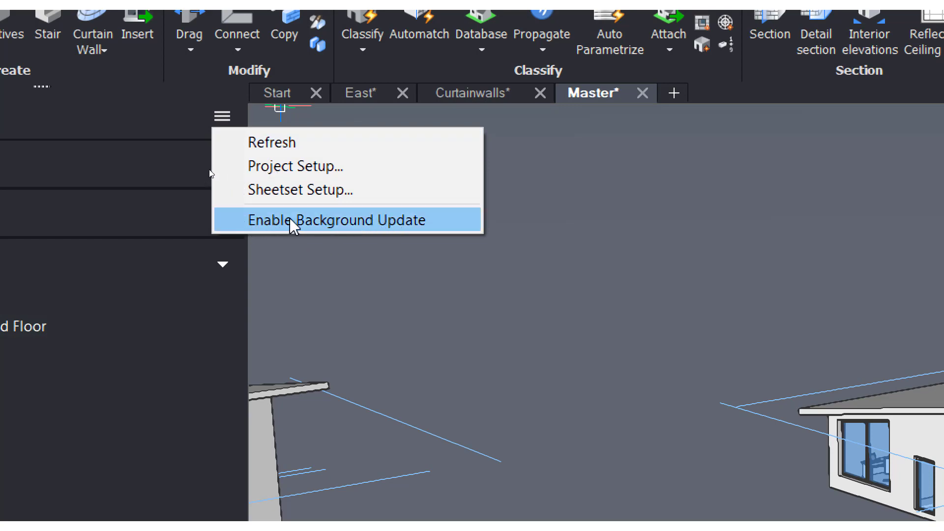
pyautogui.click(174, 121)
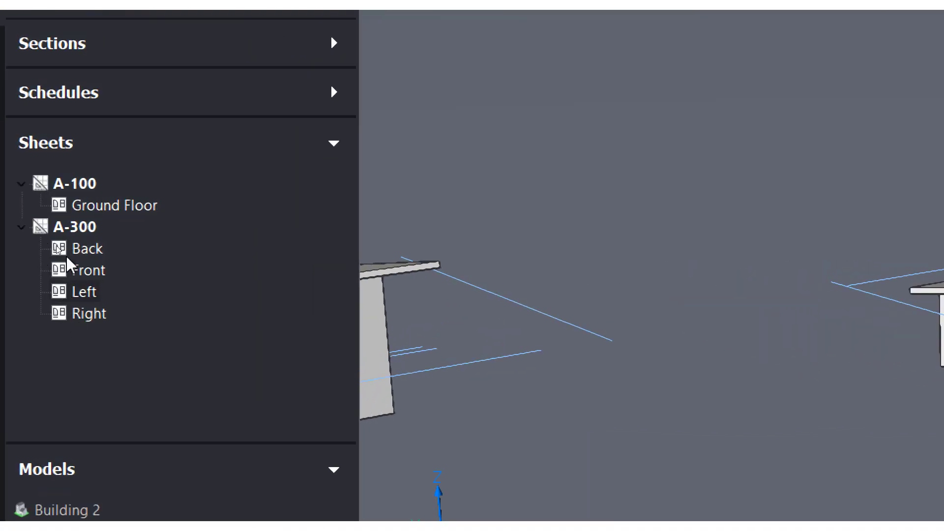
# Step: Examine the update options for the Ground Floor view, the A-300 elevation views and the project as a whole
pyautogui.click(91, 206)
pyautogui.rightClick(90, 203)
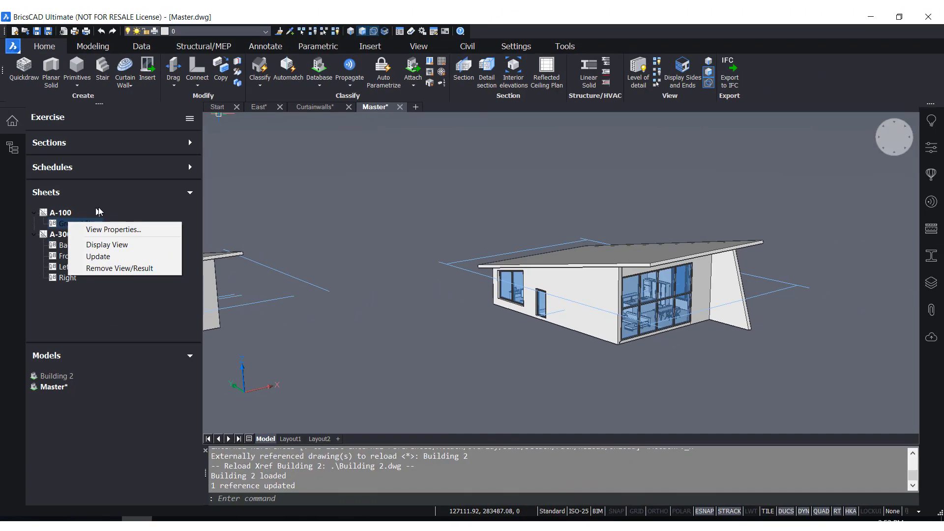
pyautogui.click(190, 213)
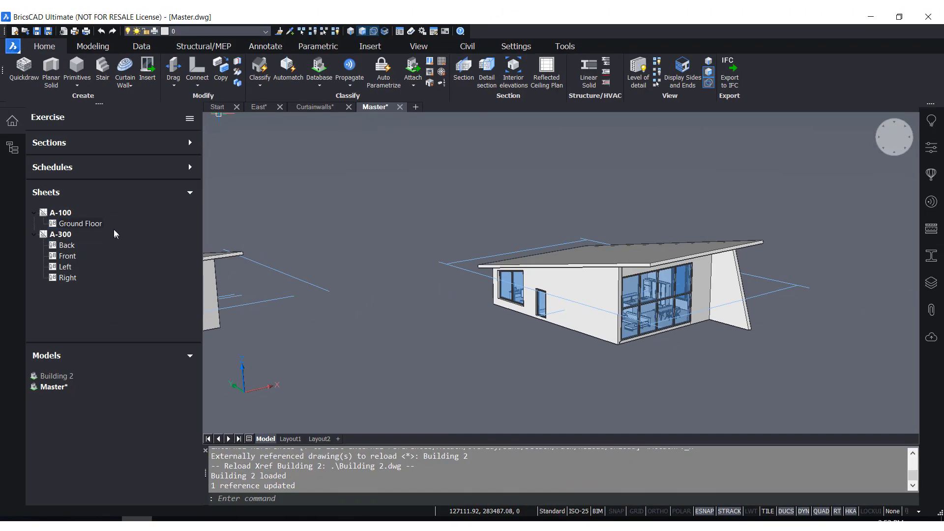
pyautogui.click(89, 223)
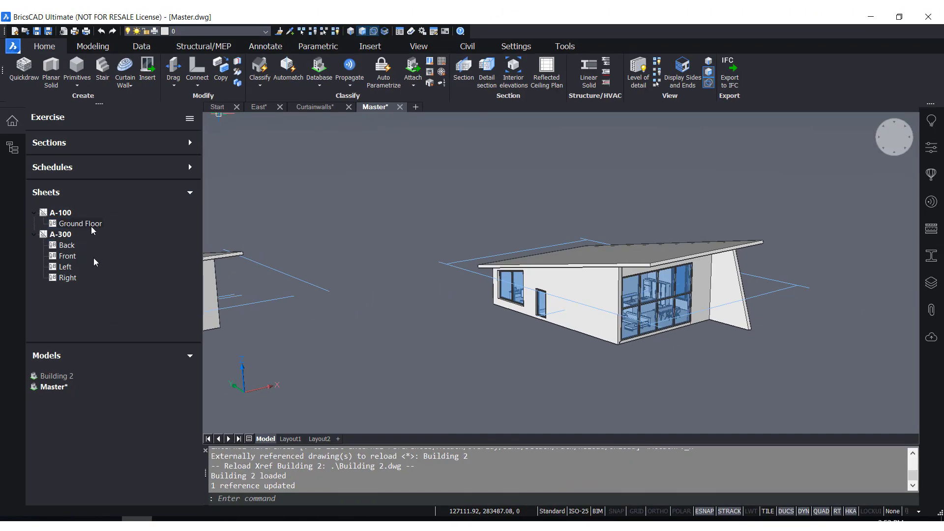
pyautogui.click(68, 245)
pyautogui.click(69, 257)
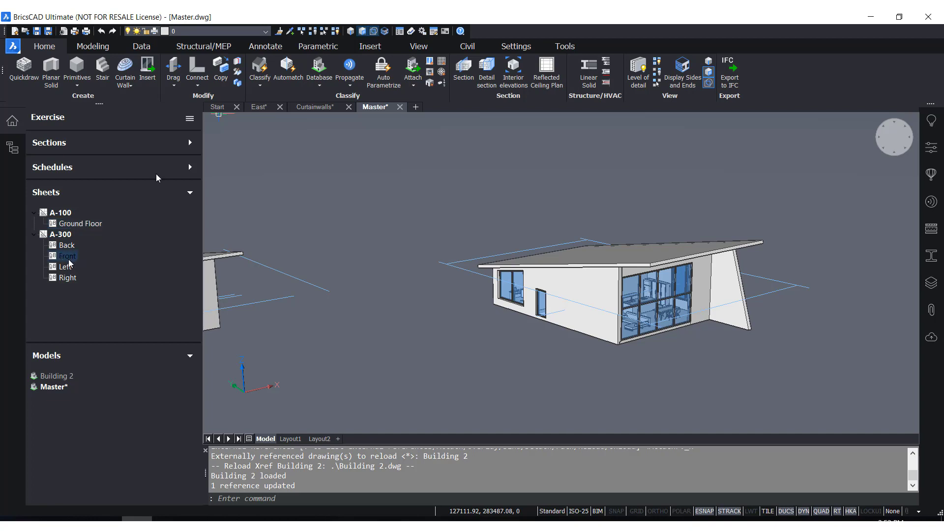
pyautogui.click(190, 120)
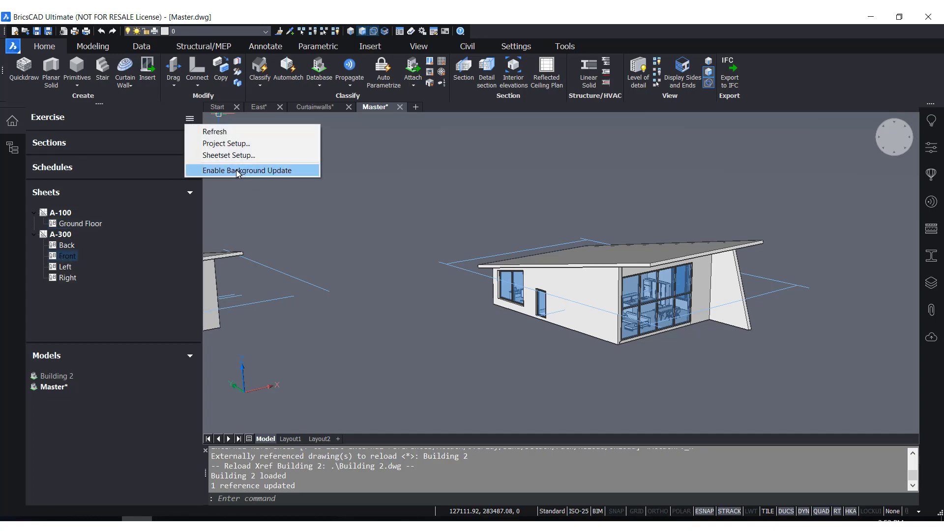
pyautogui.click(158, 119)
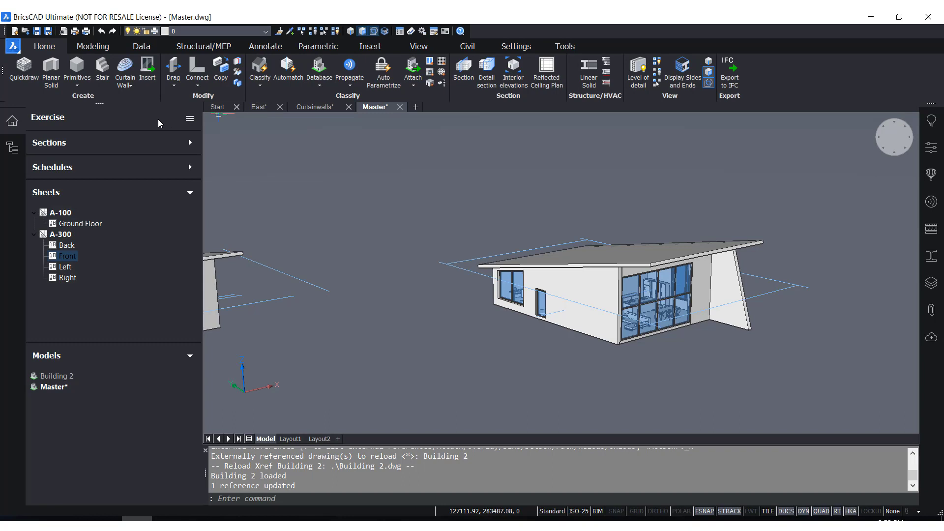
pyautogui.click(132, 293)
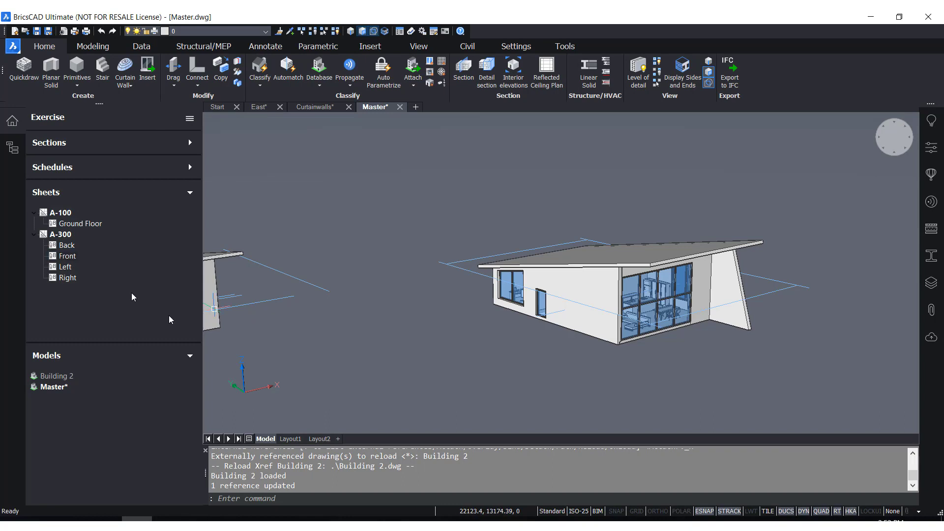
# Step: Include Building 1.dwg as a model drawing in the Exercise project's setup and accept the change
pyautogui.click(191, 193)
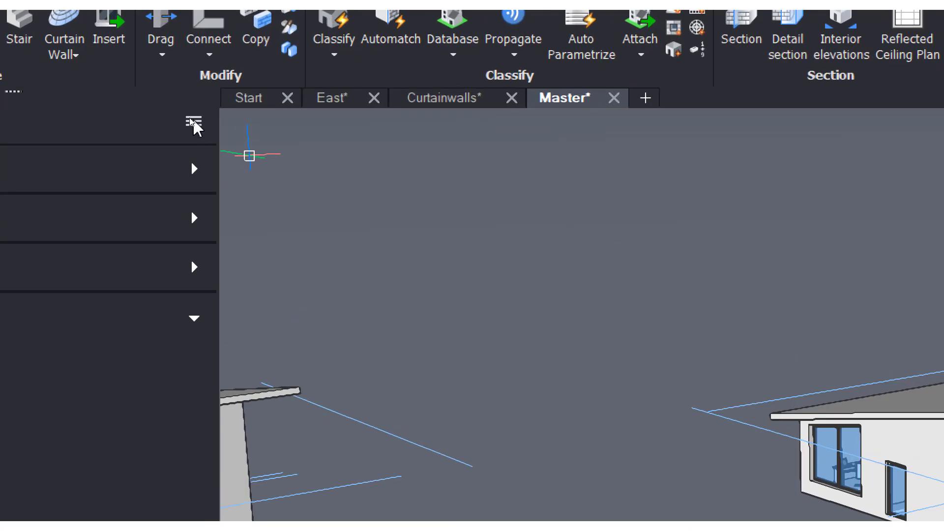
pyautogui.click(190, 119)
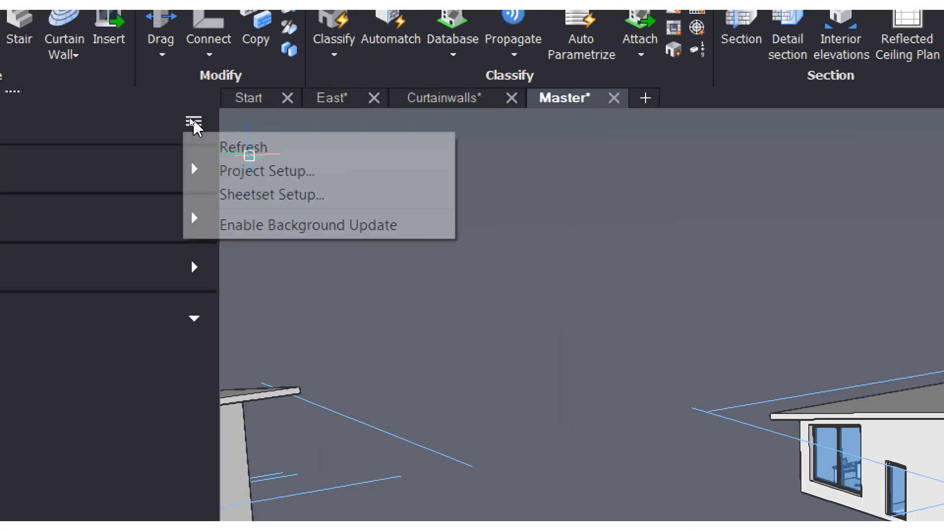
pyautogui.click(251, 174)
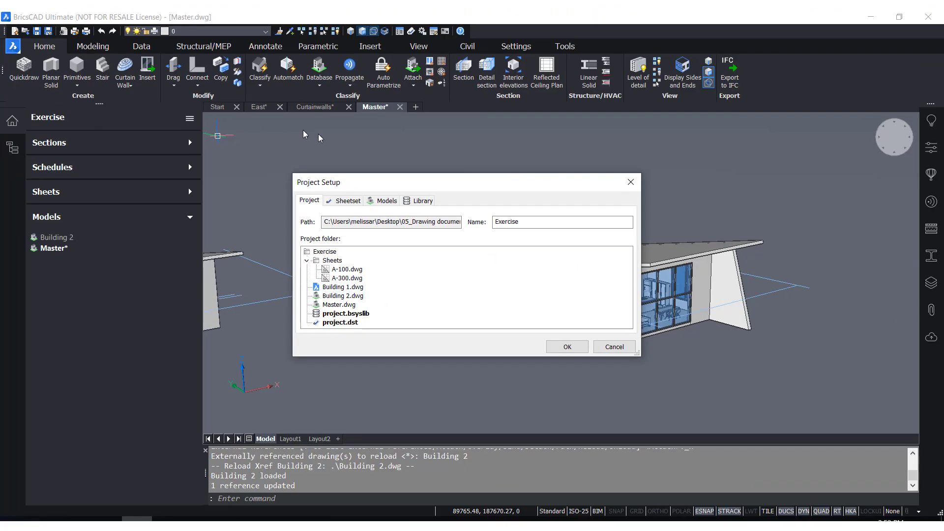
pyautogui.moveTo(408, 183); pyautogui.dragTo(391, 171)
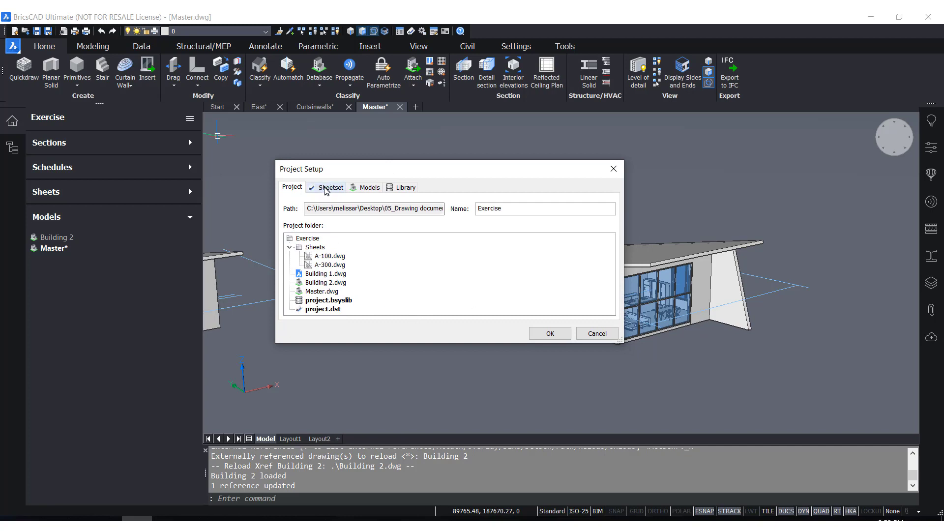
pyautogui.click(369, 188)
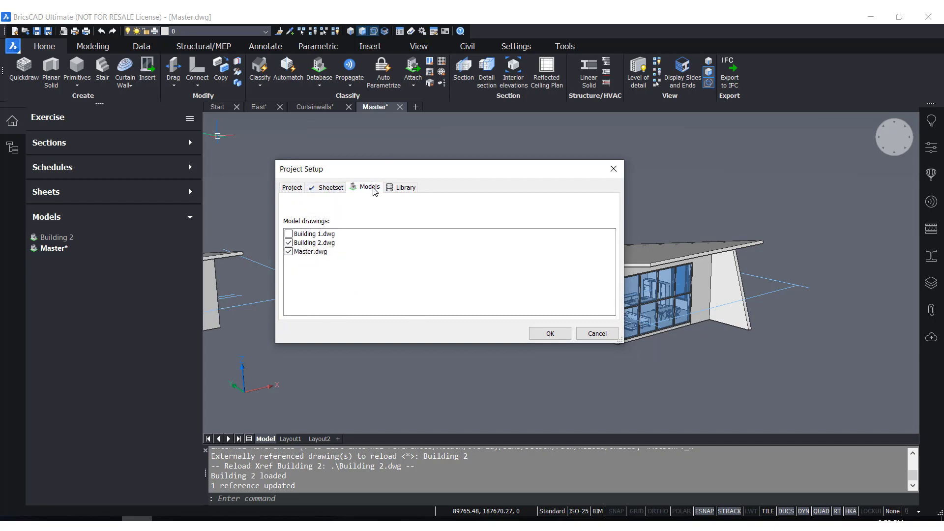
pyautogui.click(288, 234)
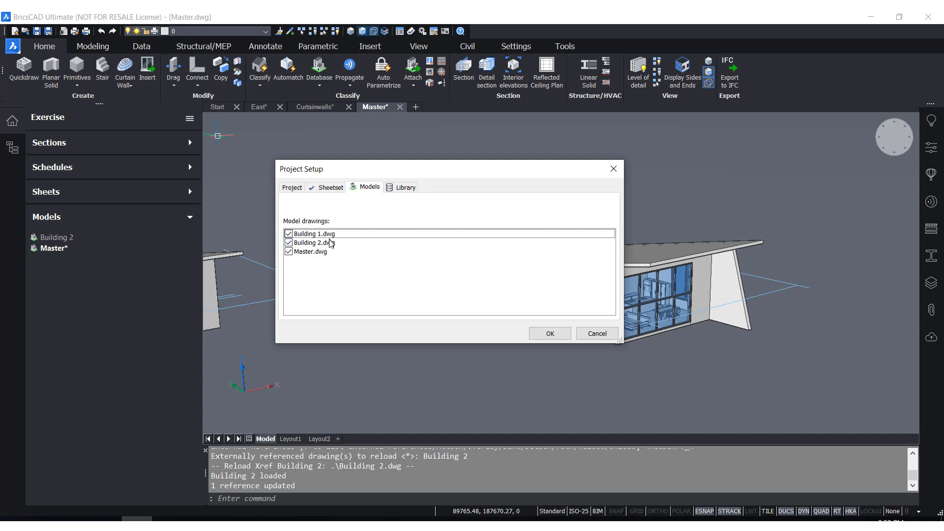
pyautogui.click(551, 334)
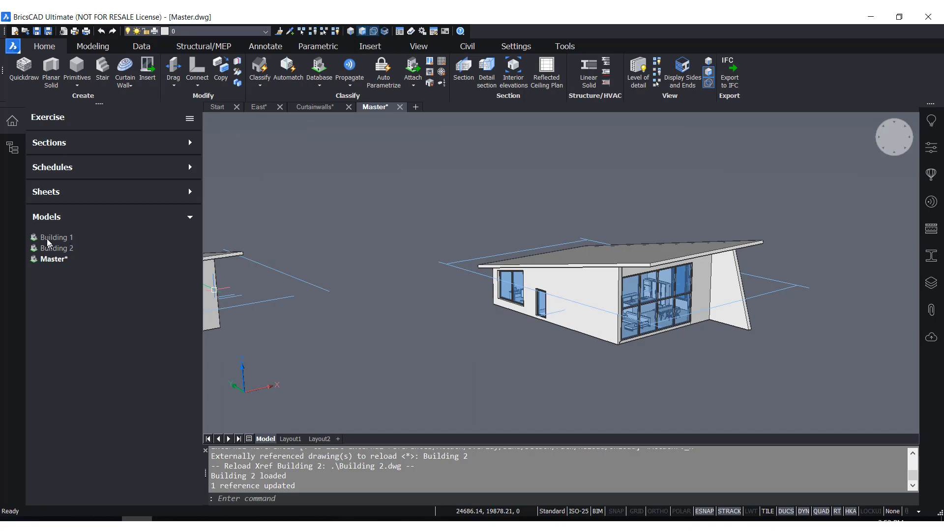
# Step: Check the project's models, sections and sheets lists for content belonging to Building 1 and Building 2
pyautogui.click(51, 238)
pyautogui.click(56, 249)
pyautogui.click(189, 143)
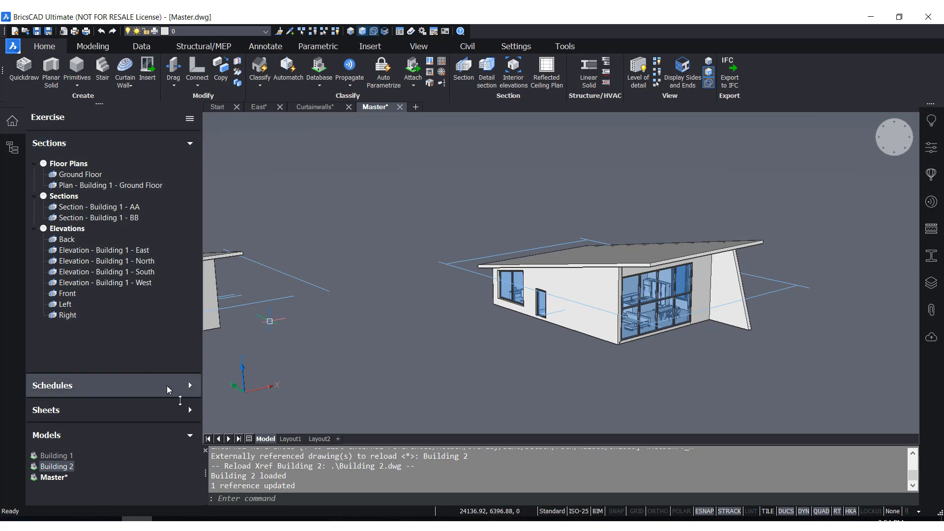
pyautogui.click(190, 142)
pyautogui.click(190, 192)
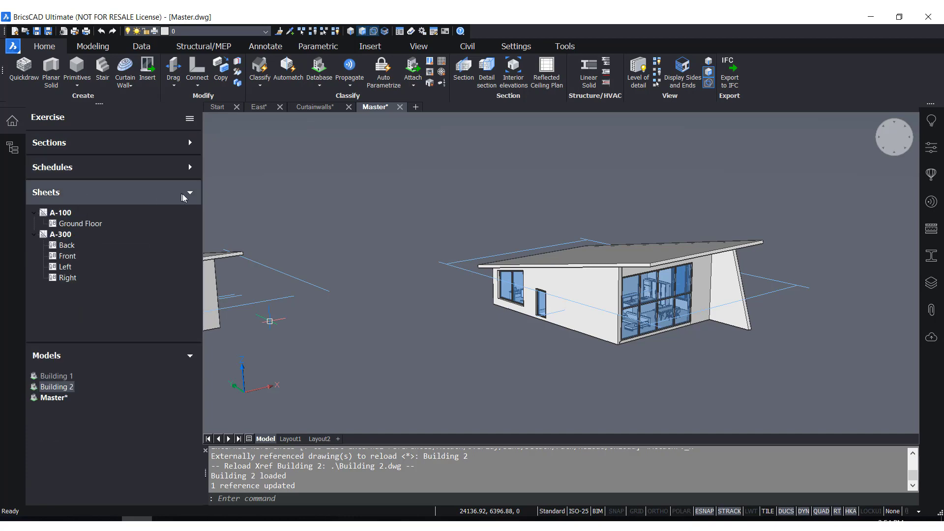
pyautogui.click(188, 193)
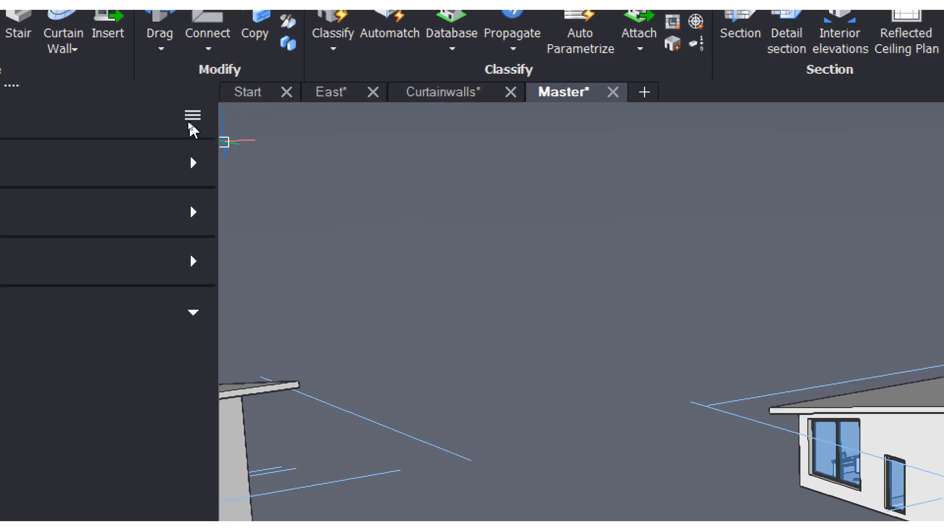
# Step: Open the sheet set setup and review the current destination sheets of the Ground Floor, Back, Front, Left and Right sections
pyautogui.click(189, 120)
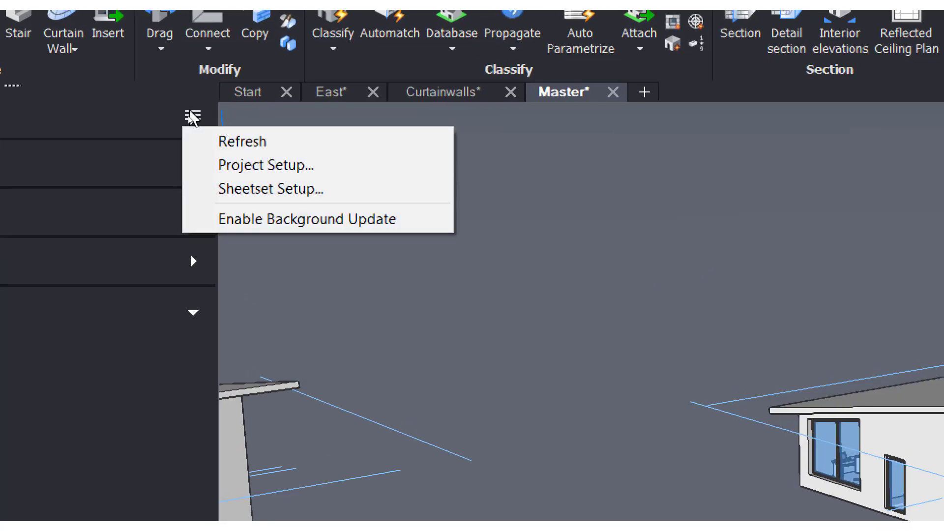
pyautogui.click(264, 196)
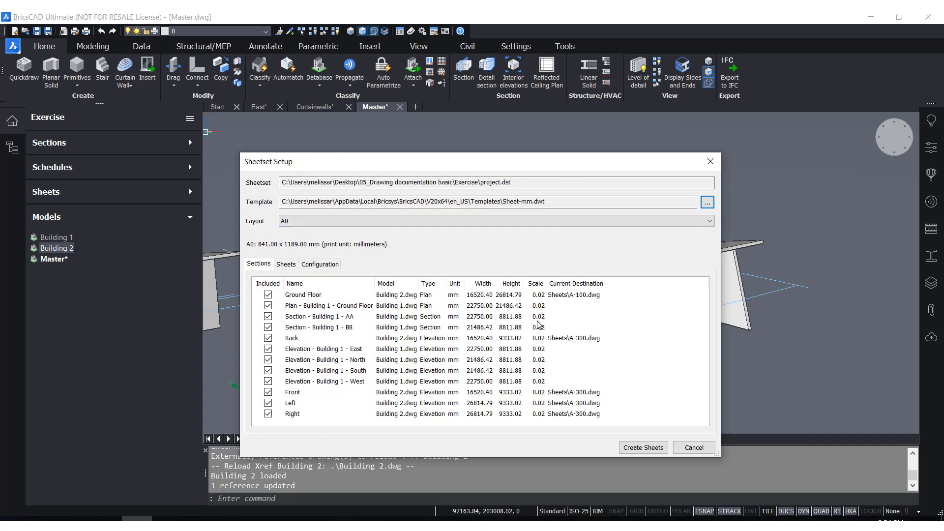
pyautogui.moveTo(548, 163); pyautogui.dragTo(541, 142)
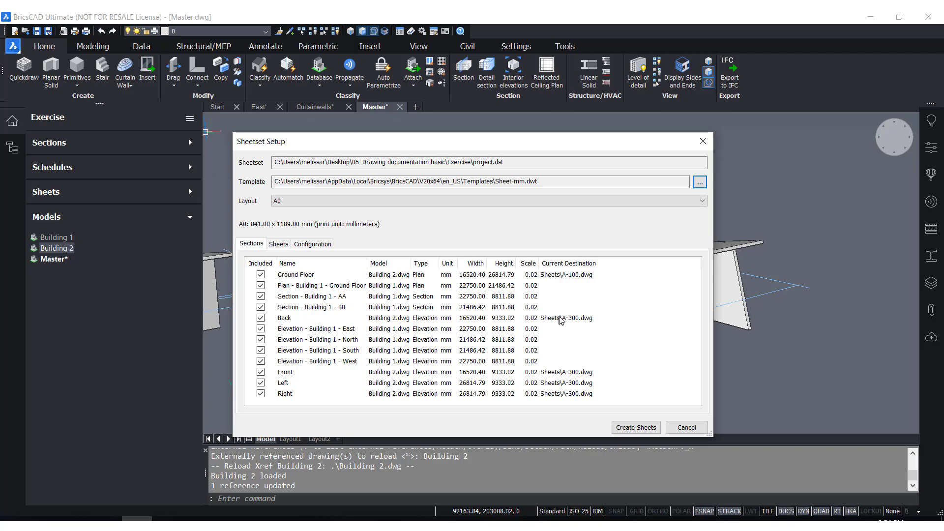
pyautogui.click(558, 279)
pyautogui.click(560, 320)
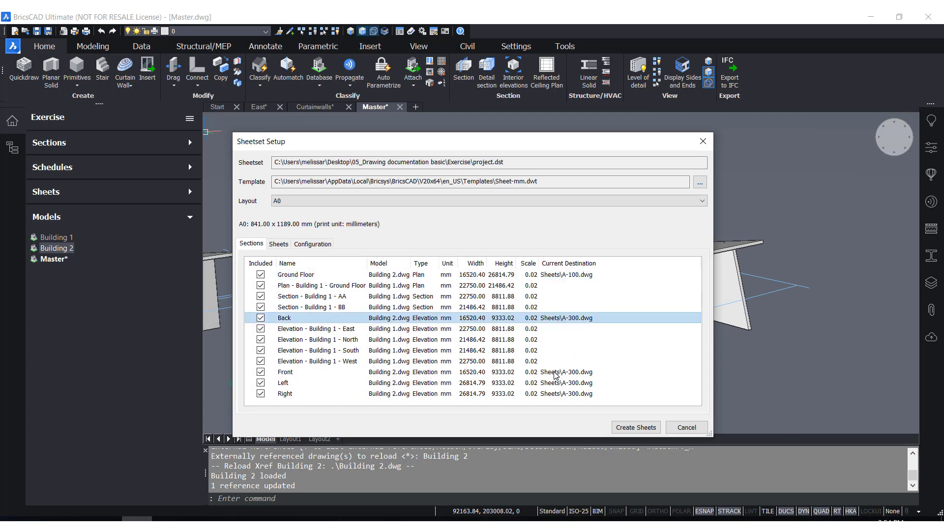
pyautogui.click(557, 374)
pyautogui.click(555, 385)
pyautogui.click(553, 396)
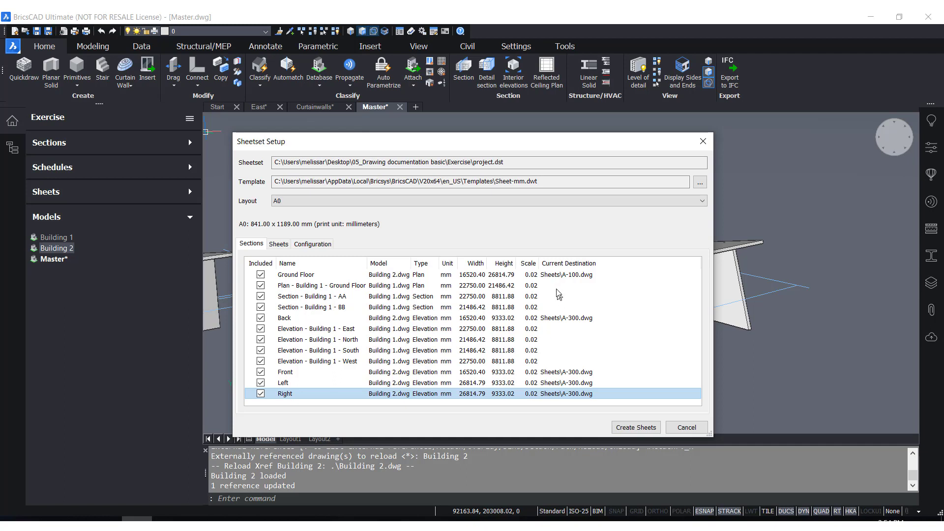
# Step: Widen the Model column in the sheet set's section list and compare the source model and current destination of each section
pyautogui.moveTo(411, 263); pyautogui.dragTo(458, 267)
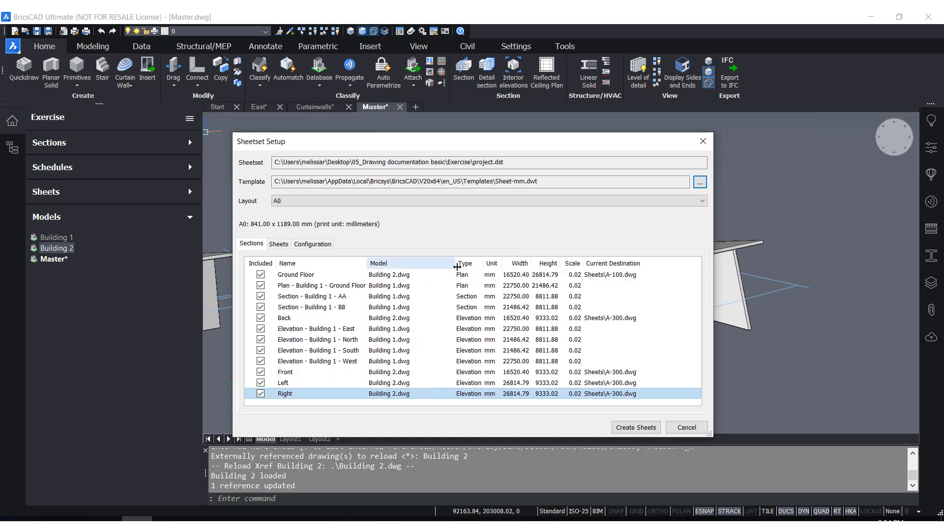
pyautogui.click(401, 275)
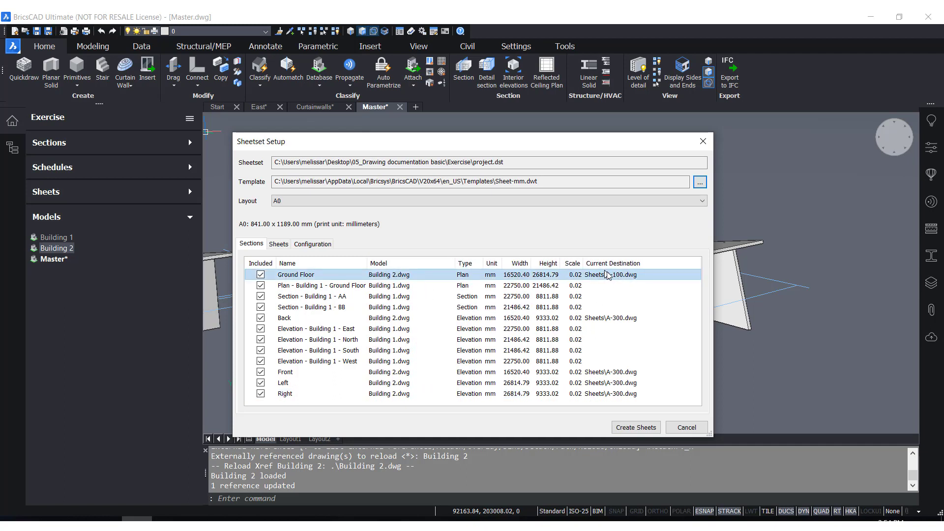
pyautogui.click(388, 289)
pyautogui.click(384, 297)
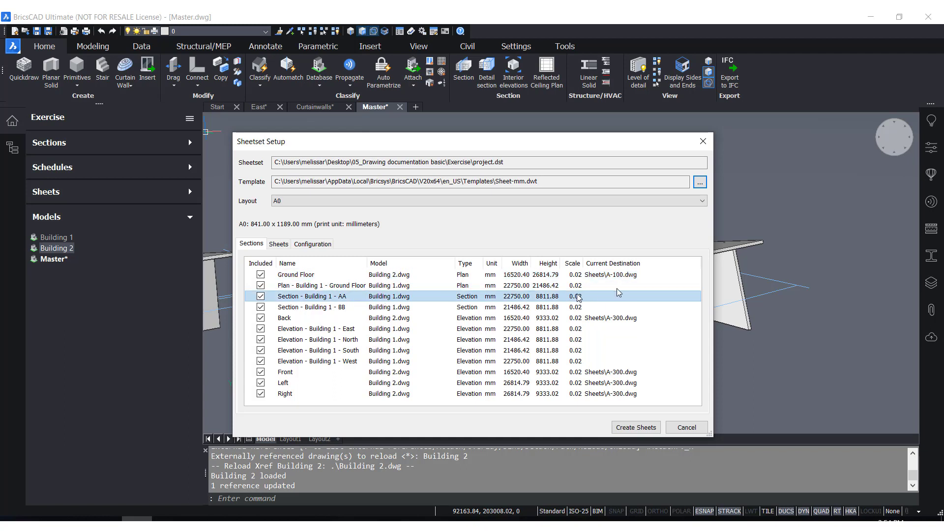
pyautogui.click(395, 310)
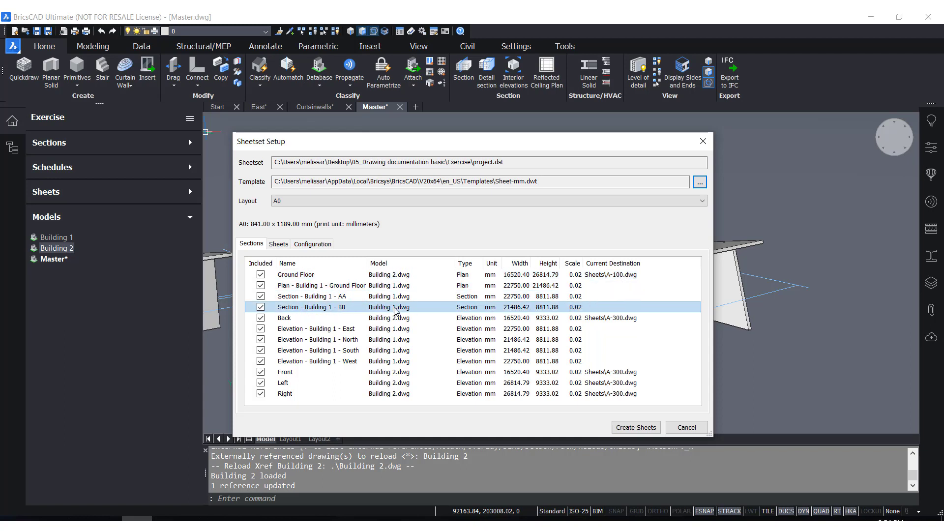
pyautogui.click(378, 332)
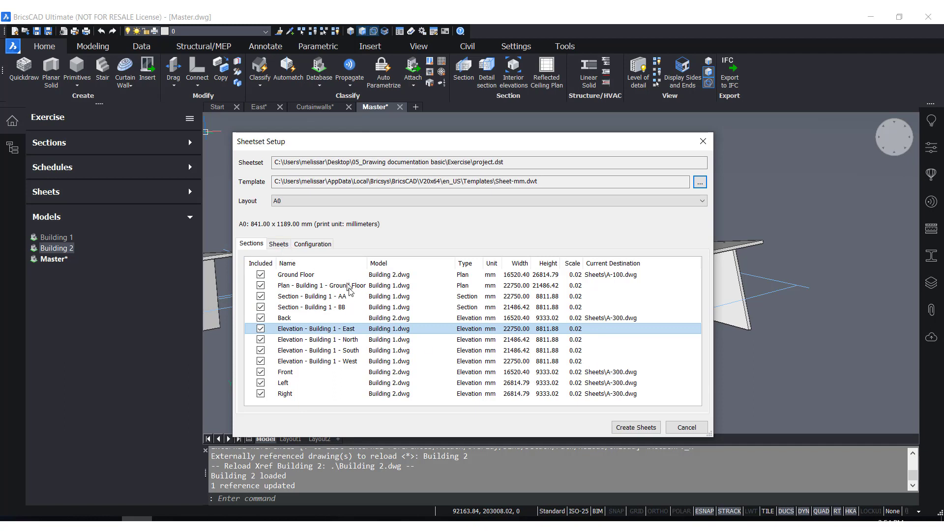
pyautogui.click(394, 285)
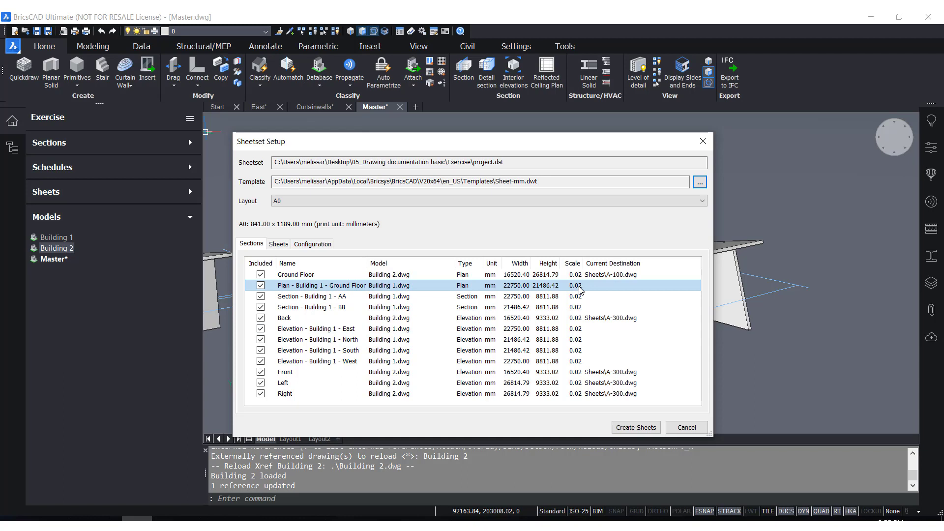
# Step: Set the scale of Plan - Building 1 - Ground Floor to 0.05 and preview its fit on sheet A-101
pyautogui.click(280, 245)
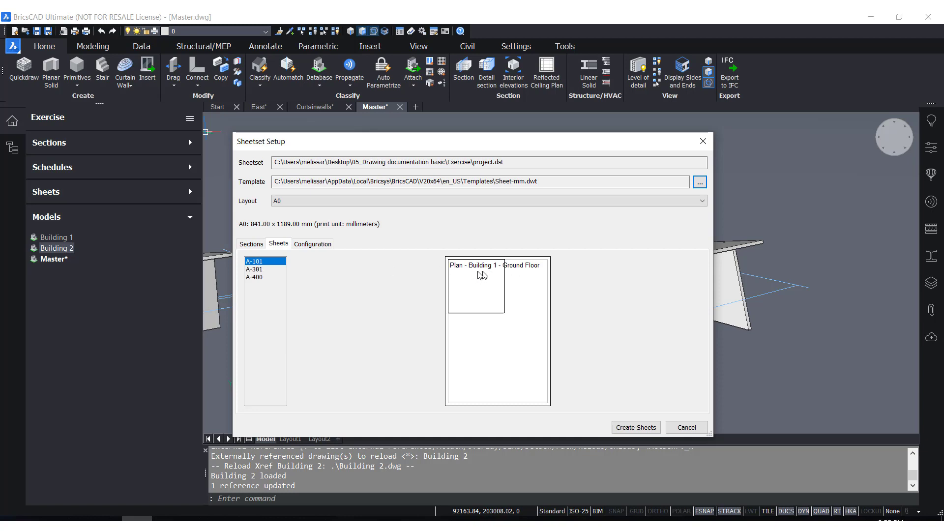
pyautogui.click(249, 244)
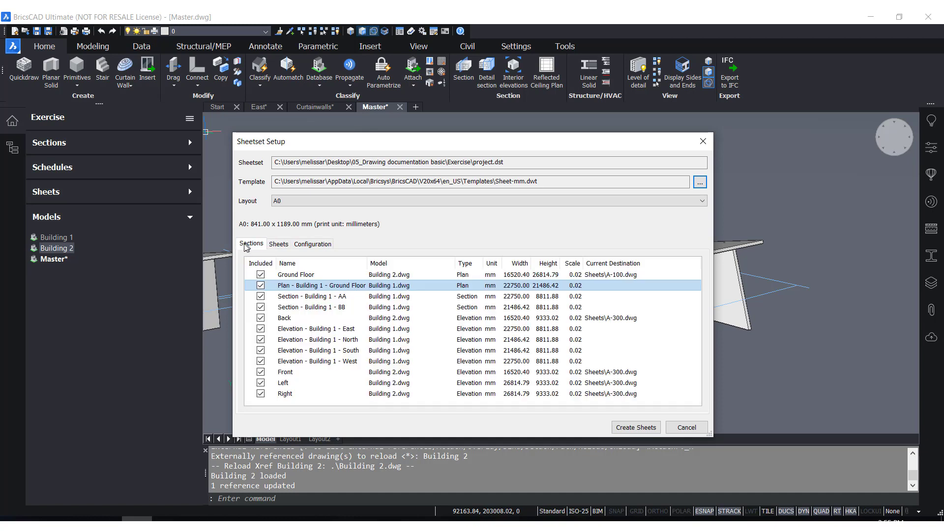
pyautogui.click(579, 287)
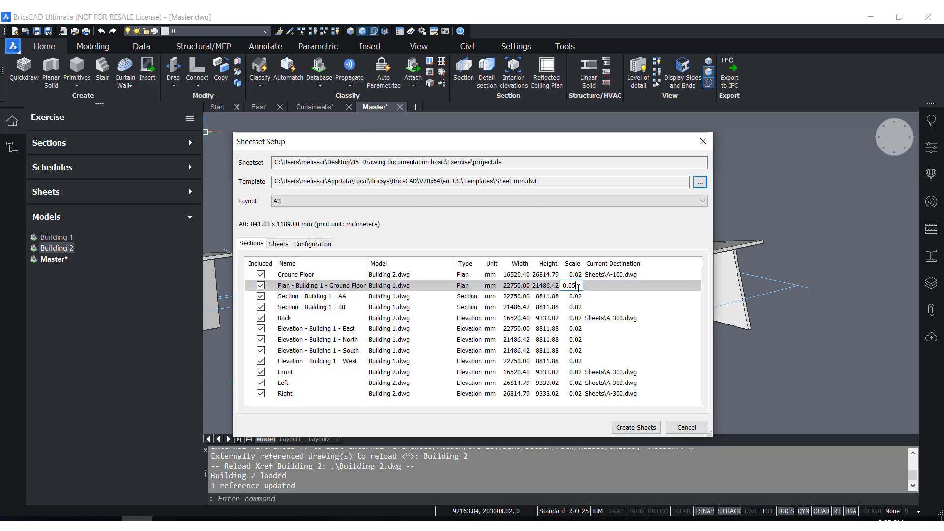
pyautogui.press('Return')
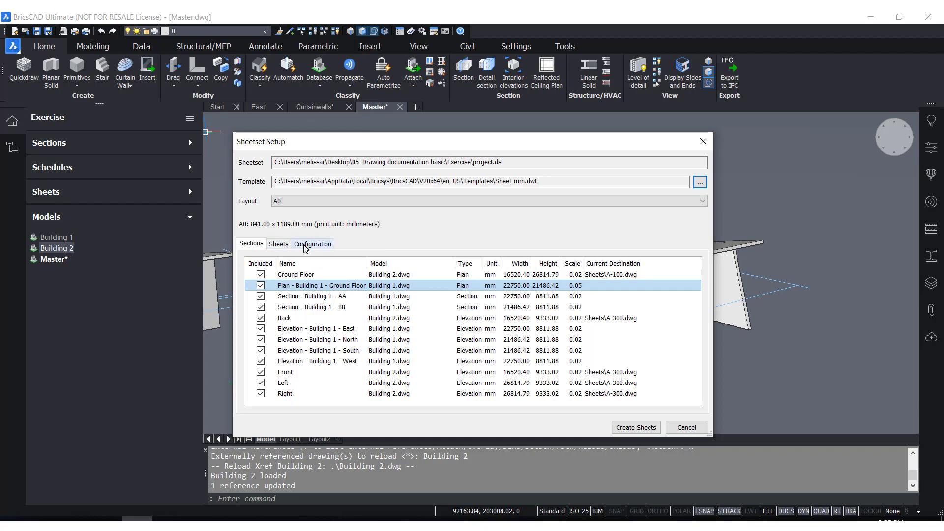
pyautogui.click(279, 244)
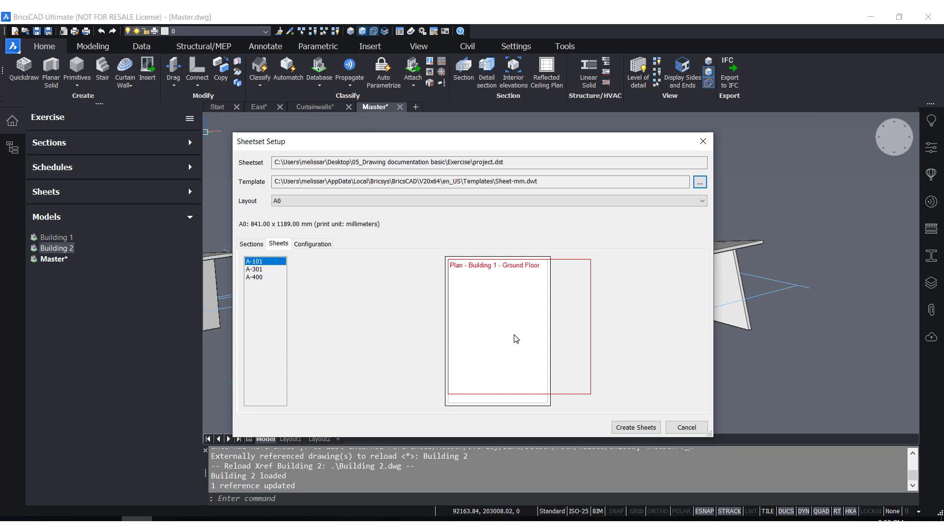
# Step: Set the scale of Plan - Building 1 - Ground Floor back to 0.02 and preview sheet A-101 again
pyautogui.click(255, 244)
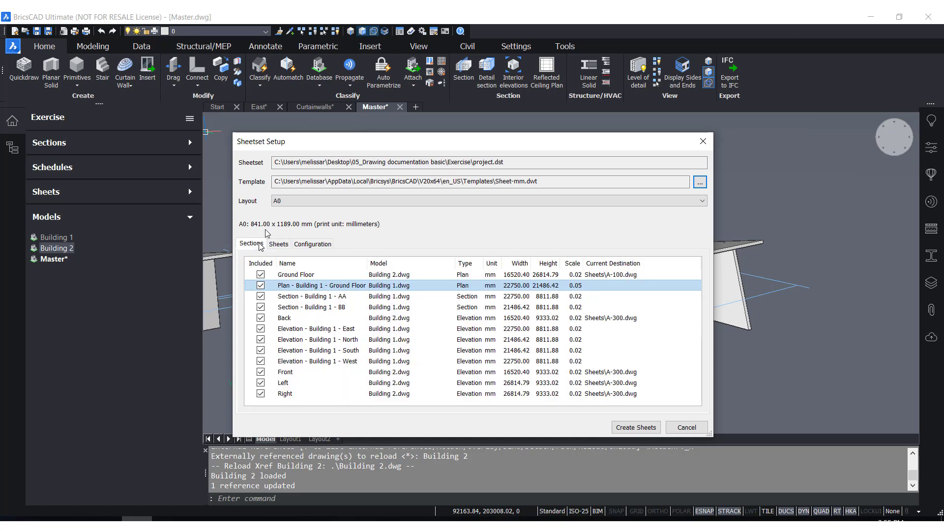
pyautogui.click(576, 286)
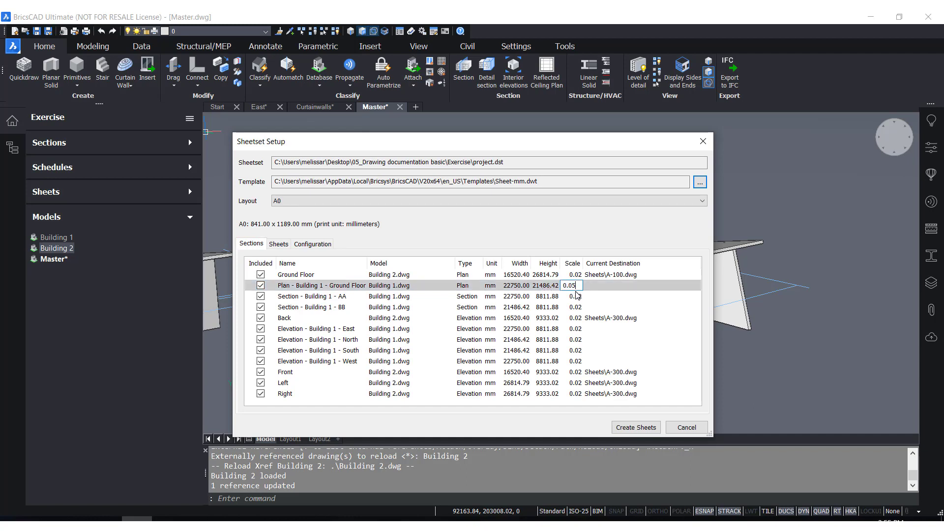
pyautogui.click(279, 245)
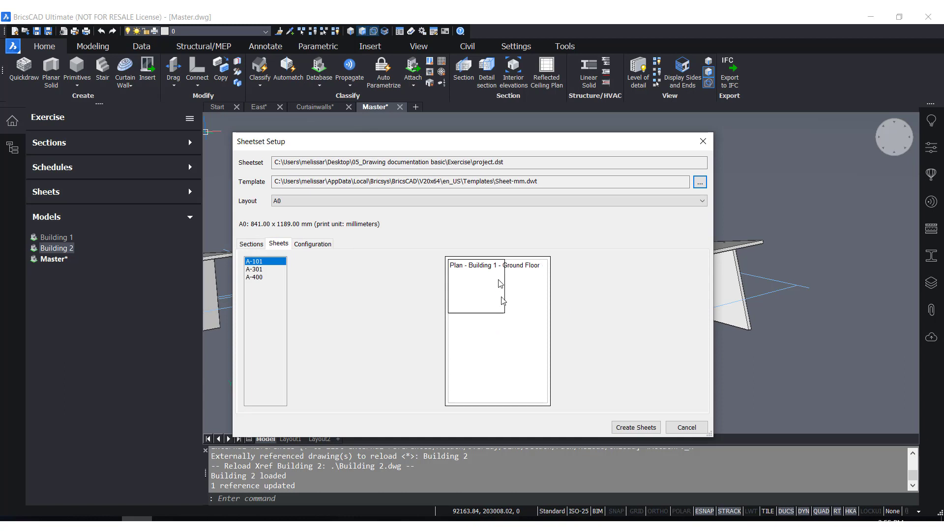
# Step: Preview the layouts of the Building 1 elevations on sheet A-301 and the sections on sheet A-400
pyautogui.click(254, 269)
pyautogui.click(254, 277)
pyautogui.click(255, 269)
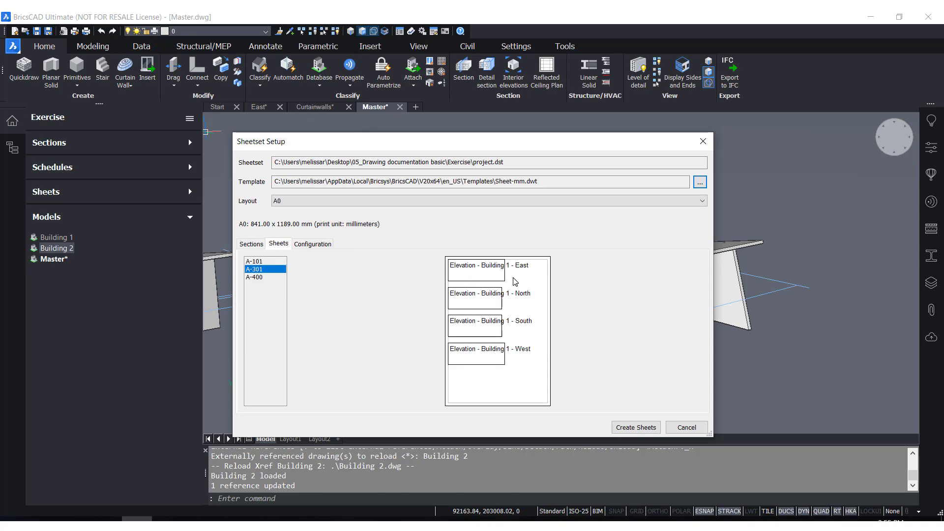
pyautogui.click(251, 278)
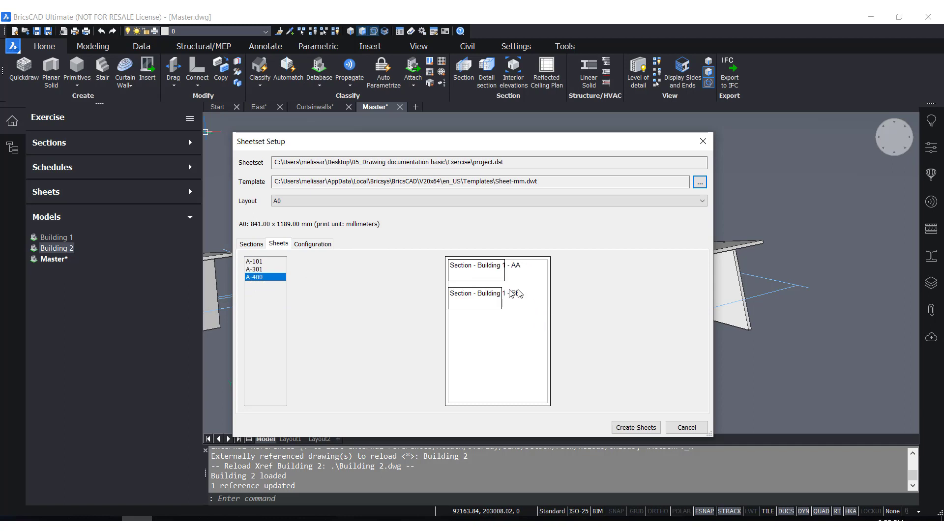
# Step: Check the section list and the sheet numbering configuration, and create the sheets for the Building 1 sections
pyautogui.click(252, 244)
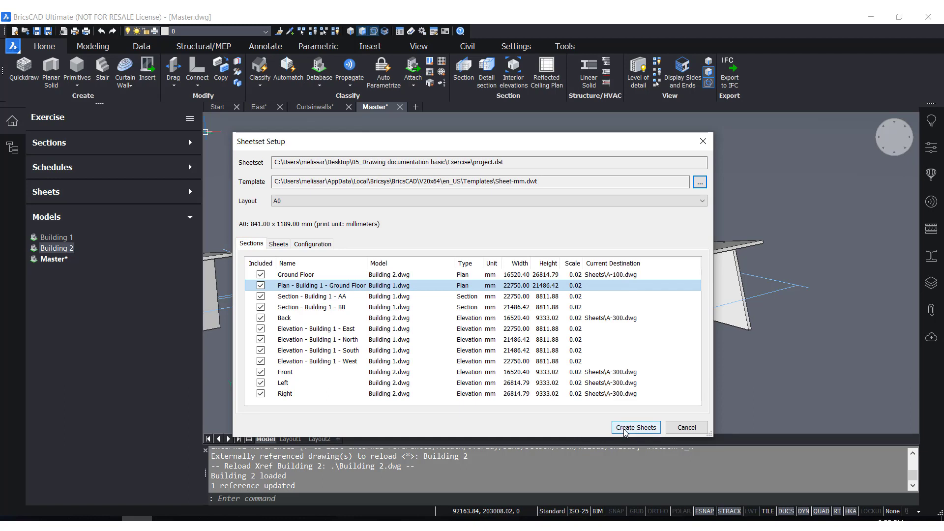
pyautogui.click(313, 244)
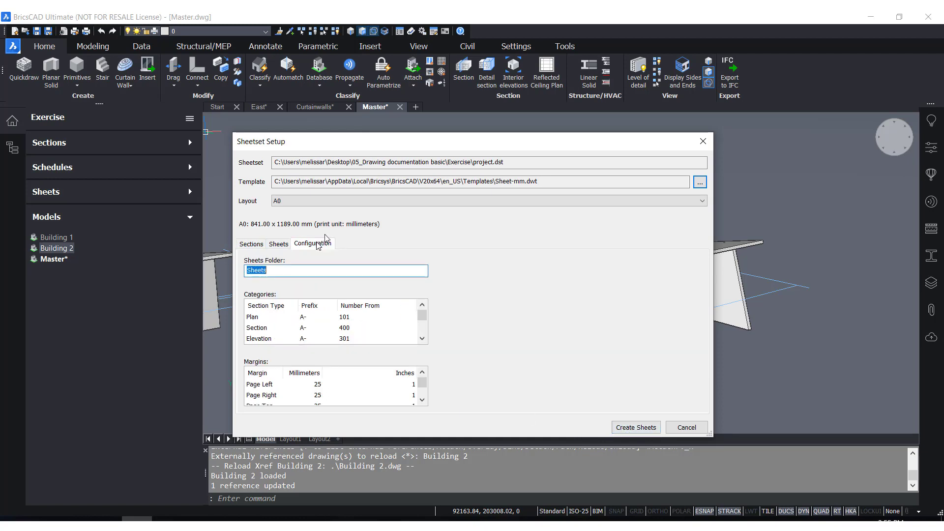
pyautogui.click(626, 429)
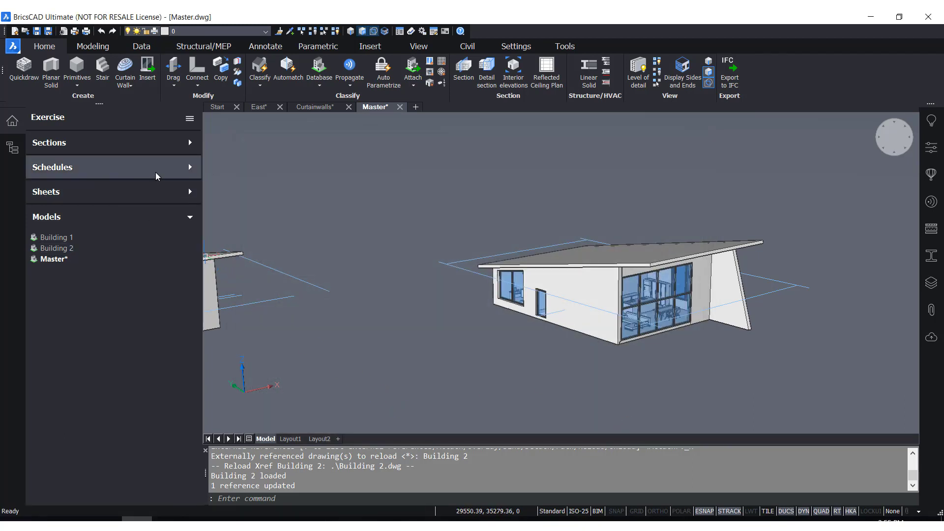
# Step: Expand the project's sheets list and update the Plan - Building 1 - Ground Floor view on sheet A-101
pyautogui.click(181, 192)
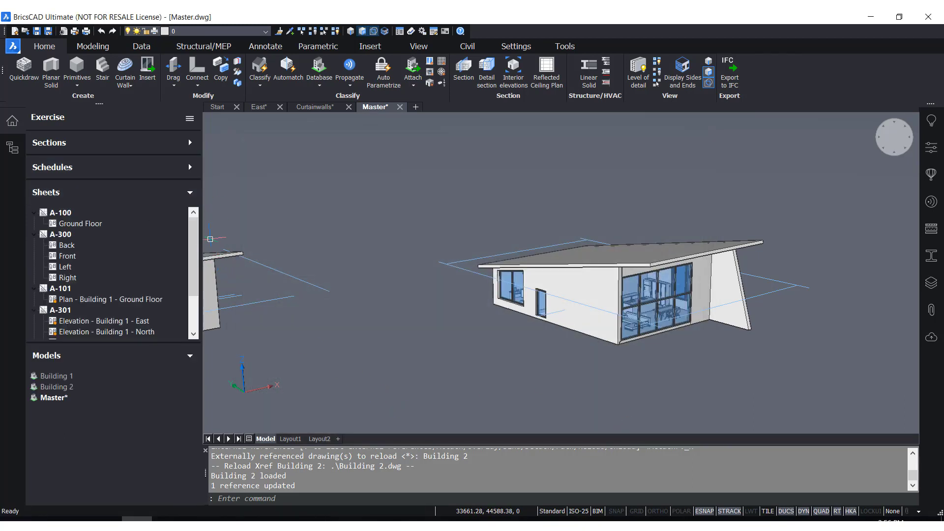
pyautogui.moveTo(192, 246); pyautogui.dragTo(190, 271)
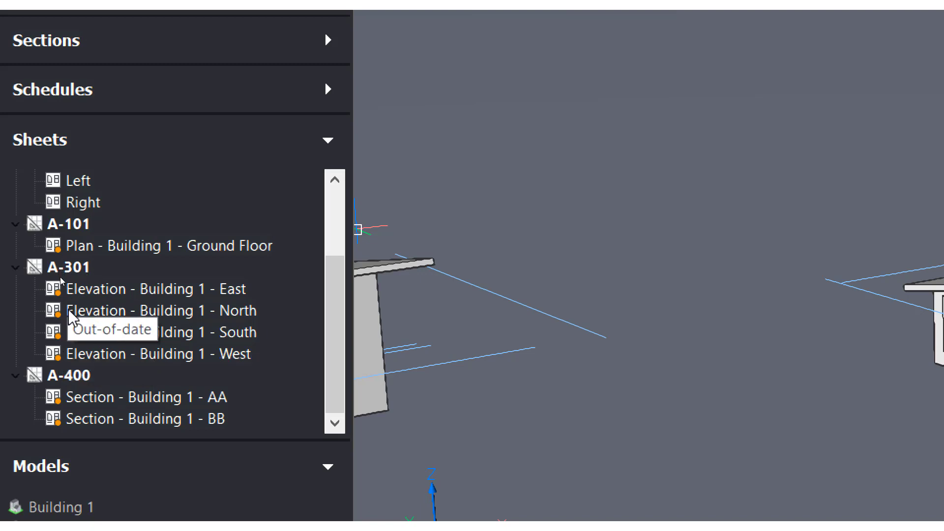
pyautogui.click(130, 268)
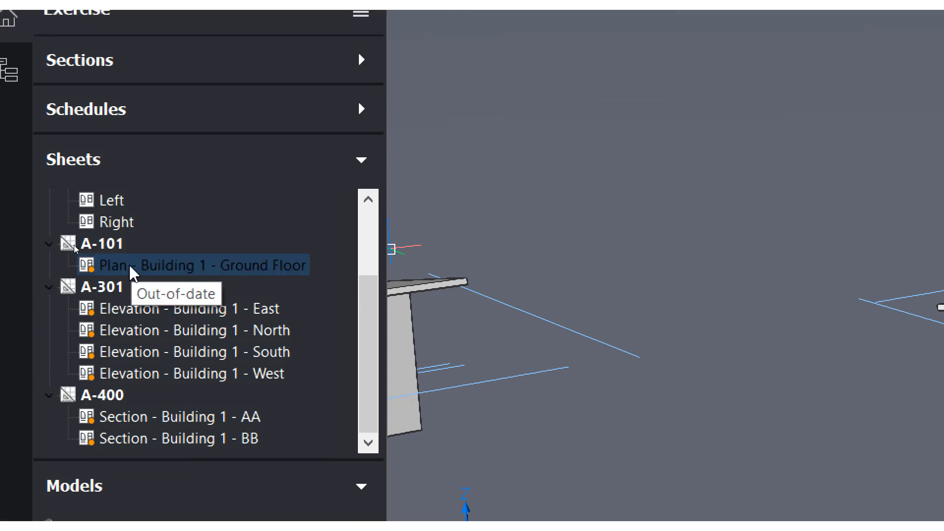
pyautogui.rightClick(131, 268)
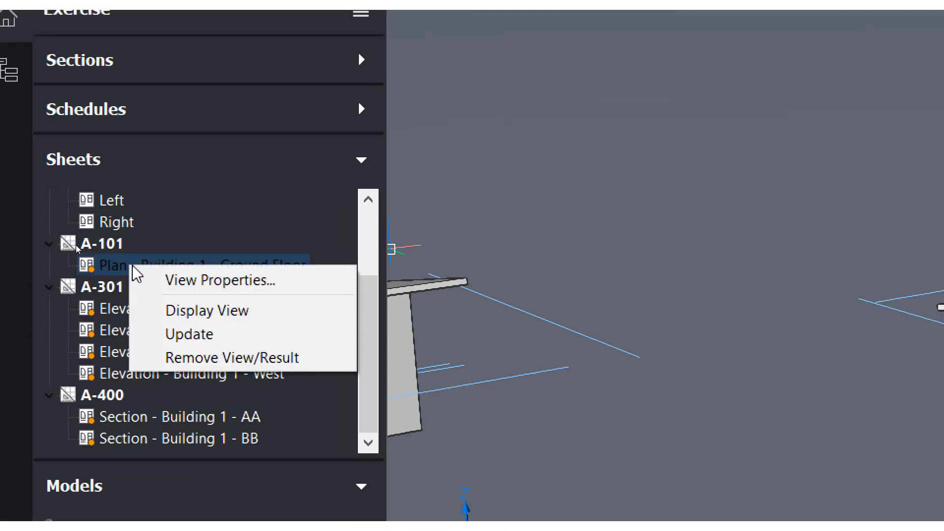
pyautogui.click(168, 333)
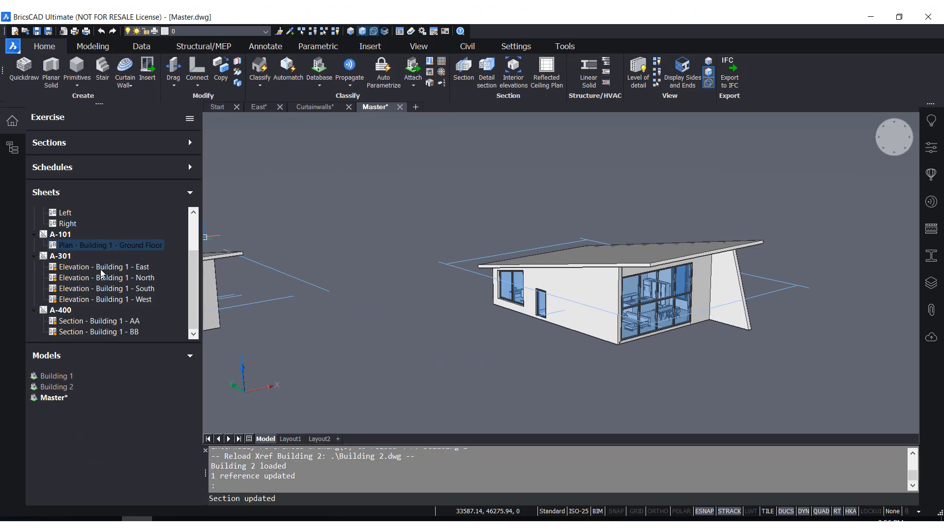
# Step: Update the Elevation - Building 1 - East view on sheet A-301
pyautogui.click(182, 310)
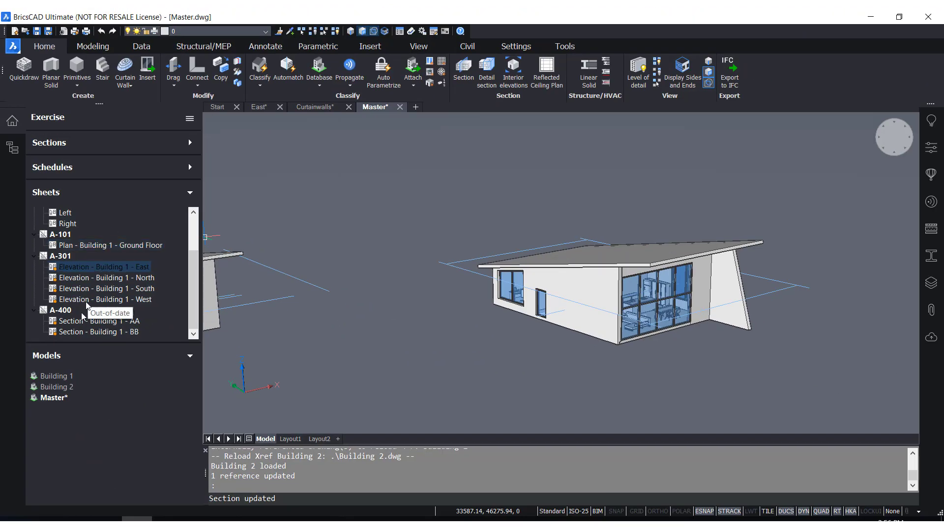
pyautogui.click(101, 300)
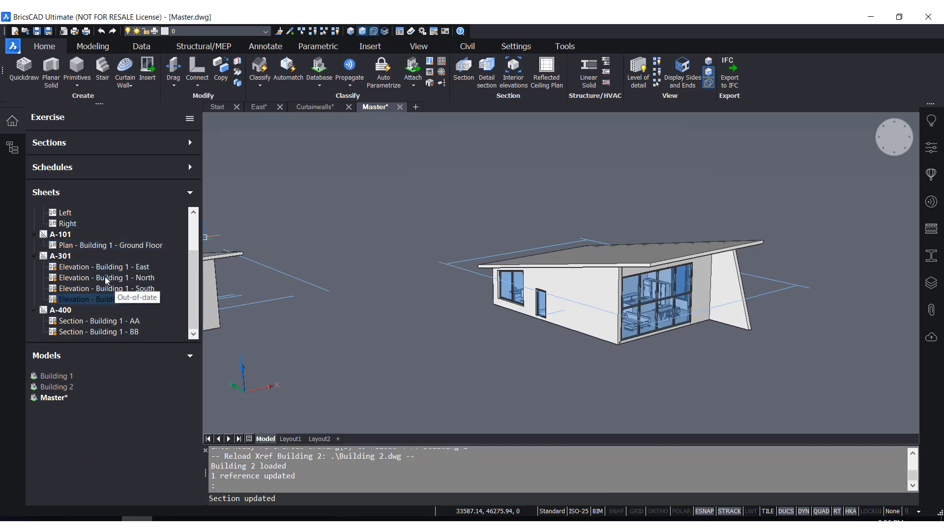
pyautogui.click(91, 278)
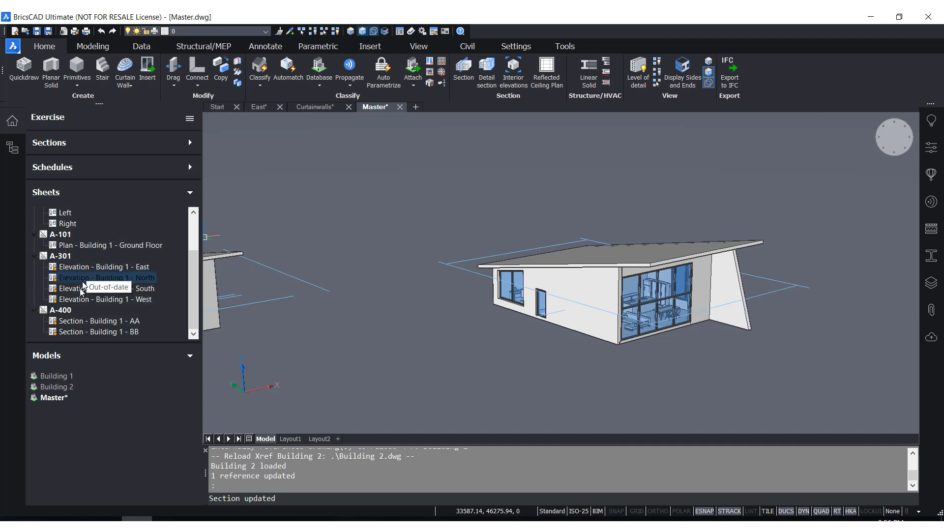
pyautogui.click(74, 267)
pyautogui.rightClick(67, 269)
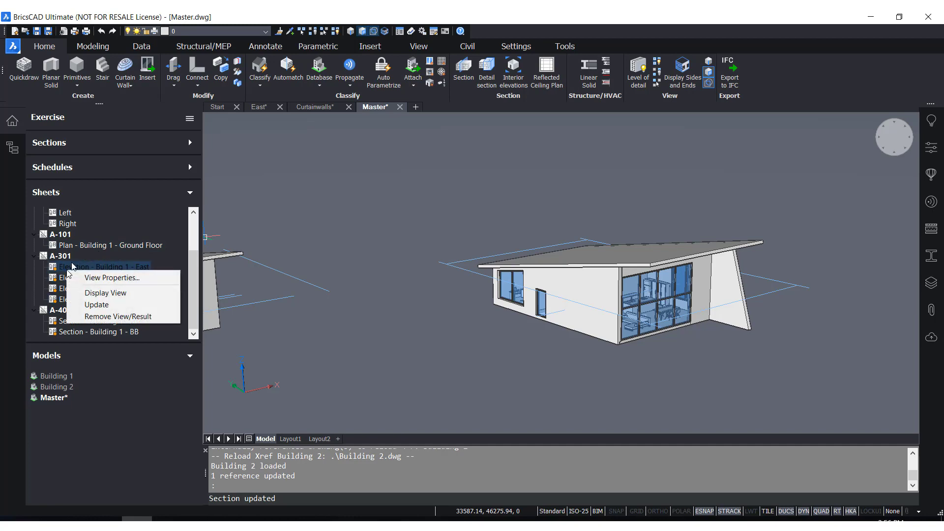
pyautogui.click(93, 306)
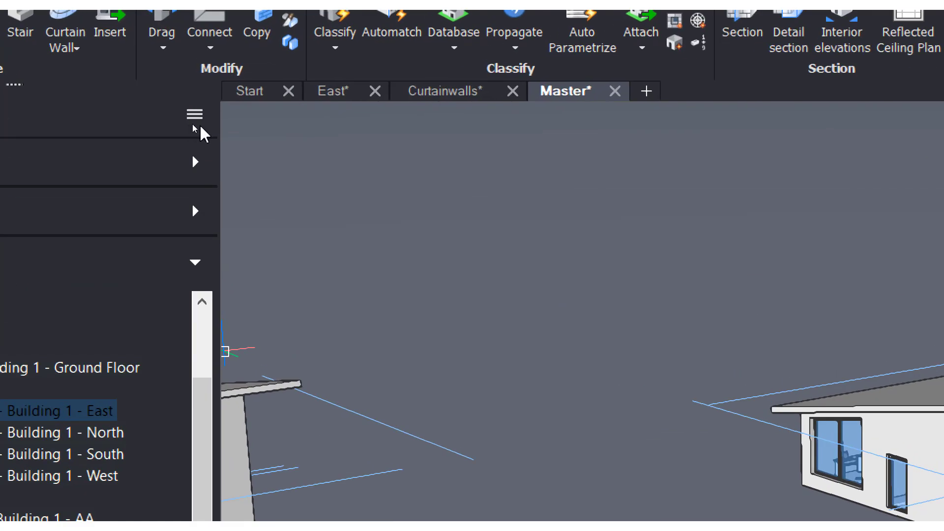
# Step: Enable background update for the Exercise project and check the status of the views in the sheets list
pyautogui.click(190, 120)
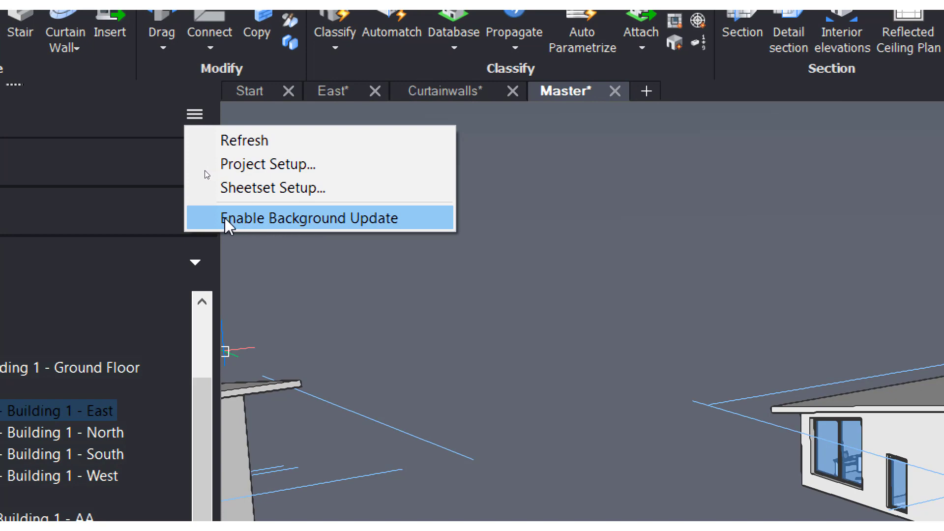
pyautogui.click(273, 217)
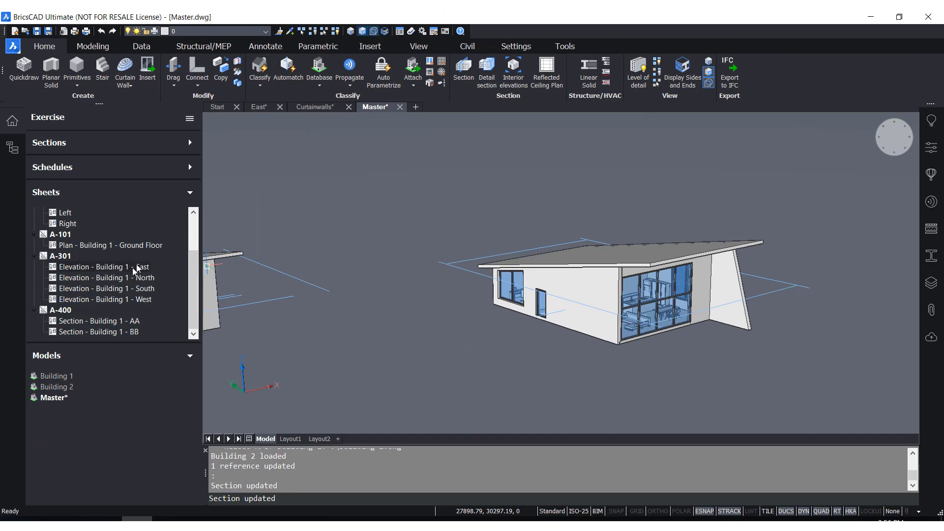
pyautogui.moveTo(190, 279); pyautogui.dragTo(192, 256)
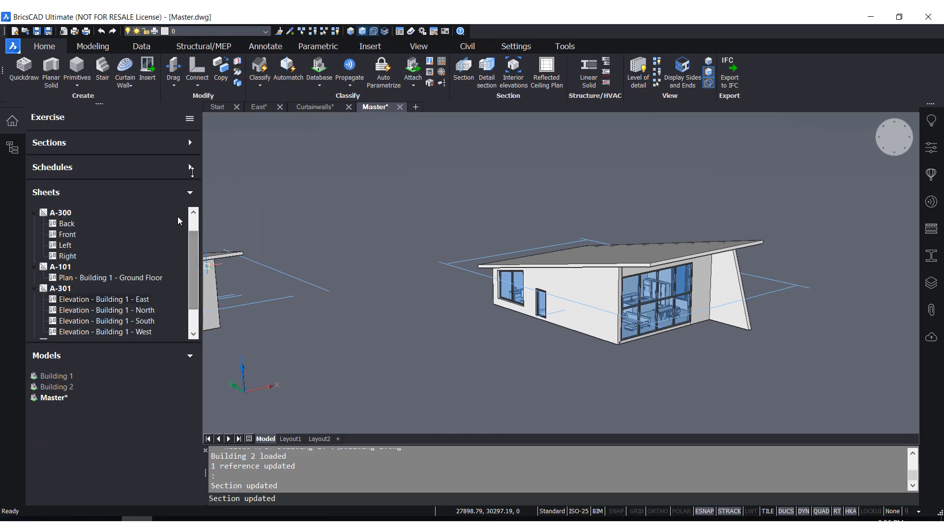
# Step: Toggle the project's background update option again and look through the sheets list from A-400 up to A-100
pyautogui.click(190, 120)
pyautogui.click(217, 172)
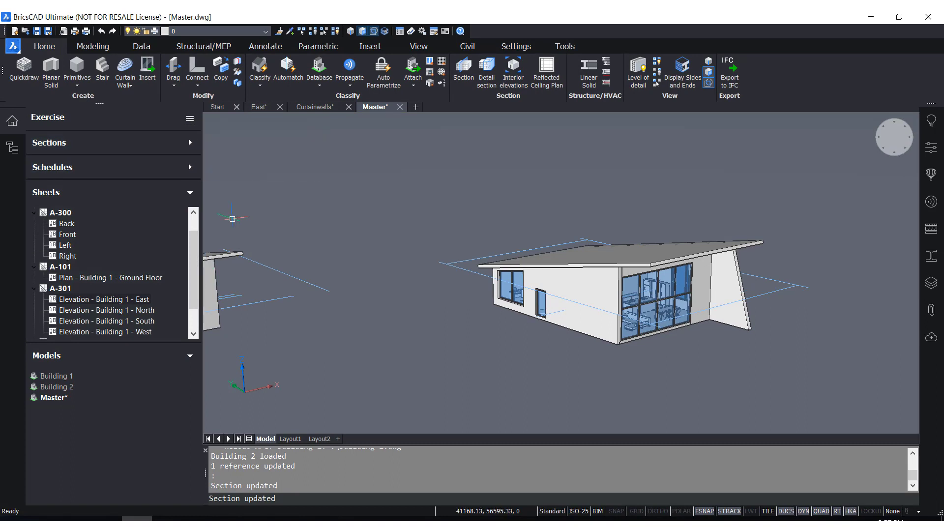
pyautogui.moveTo(197, 287); pyautogui.dragTo(195, 323)
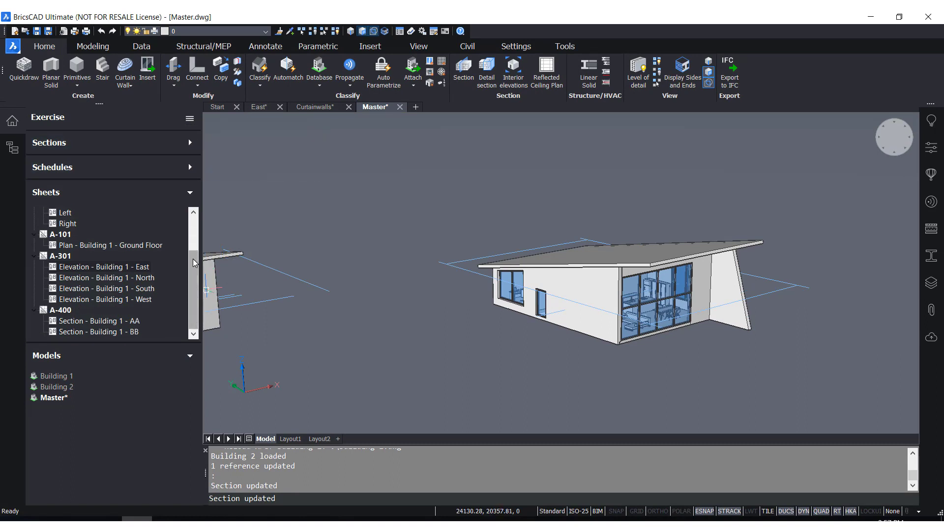
pyautogui.moveTo(193, 258); pyautogui.dragTo(186, 230)
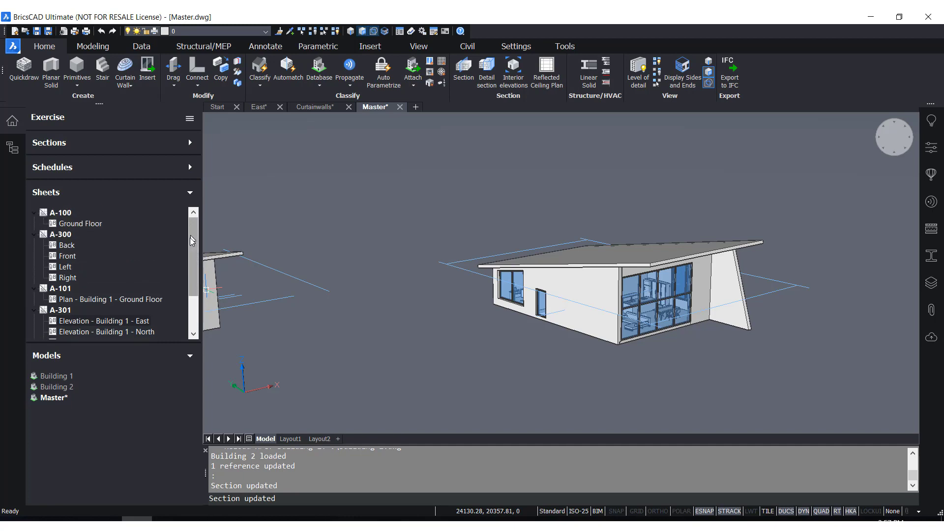
# Step: Open the Ground Floor view on sheet A-100 and look over the whole plan and its title
pyautogui.rightClick(76, 226)
pyautogui.click(95, 247)
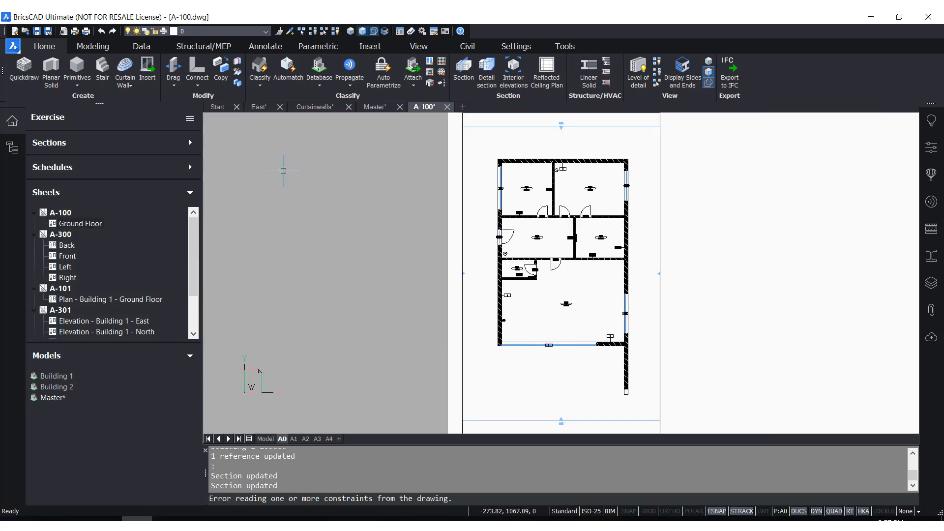
pyautogui.scroll(-2, 429, 232)
pyautogui.scroll(3, 536, 238)
pyautogui.scroll(-1, 511, 216)
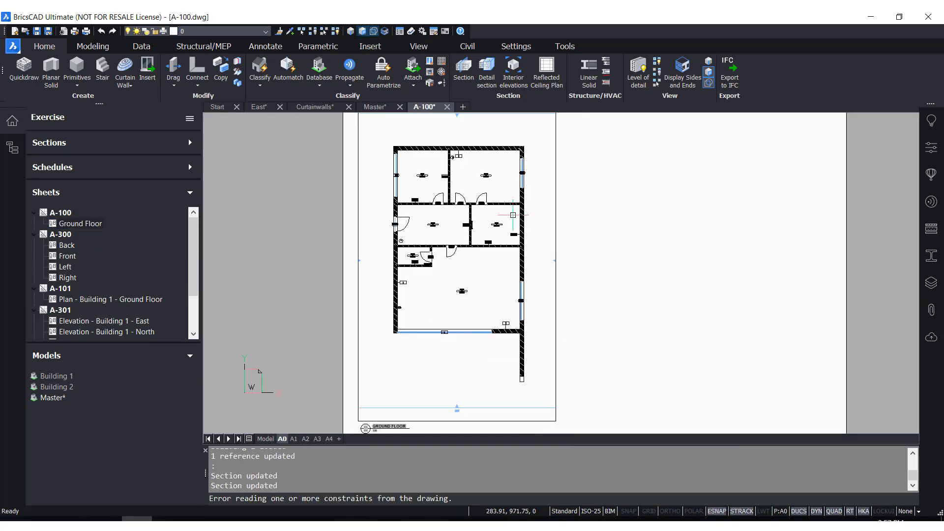
pyautogui.scroll(-1, 504, 244)
pyautogui.scroll(1, 400, 388)
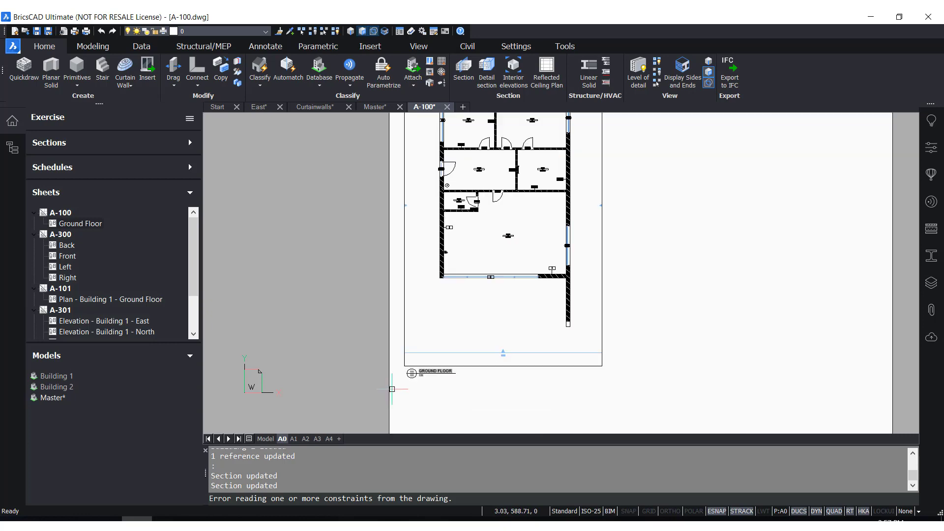
pyautogui.scroll(-2, 544, 352)
pyautogui.scroll(2, 569, 255)
pyautogui.moveTo(590, 298); pyautogui.dragTo(670, 216, button='middle')
# Step: Examine the room, door, window and wall tags across the ground floor plan on sheet A-100
pyautogui.scroll(3, 578, 209)
pyautogui.scroll(2, 580, 213)
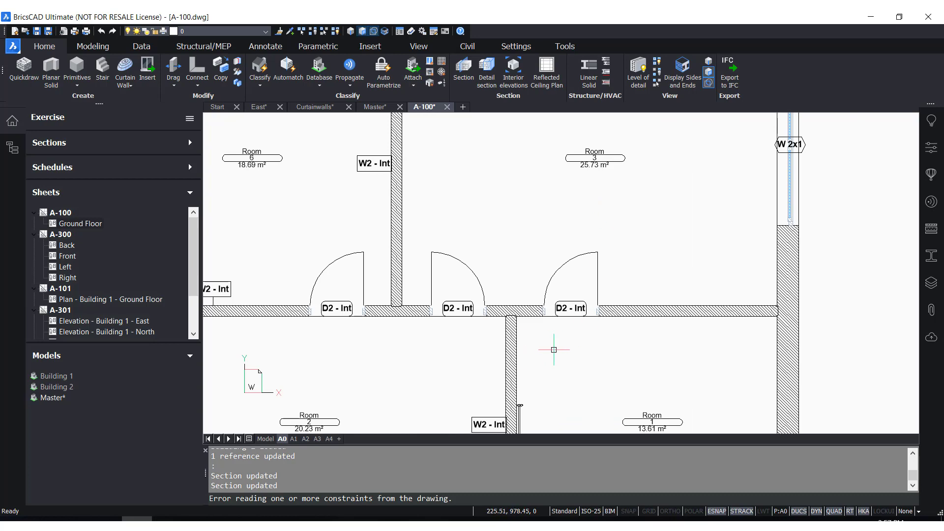
pyautogui.scroll(-1, 475, 268)
pyautogui.scroll(-2, 644, 256)
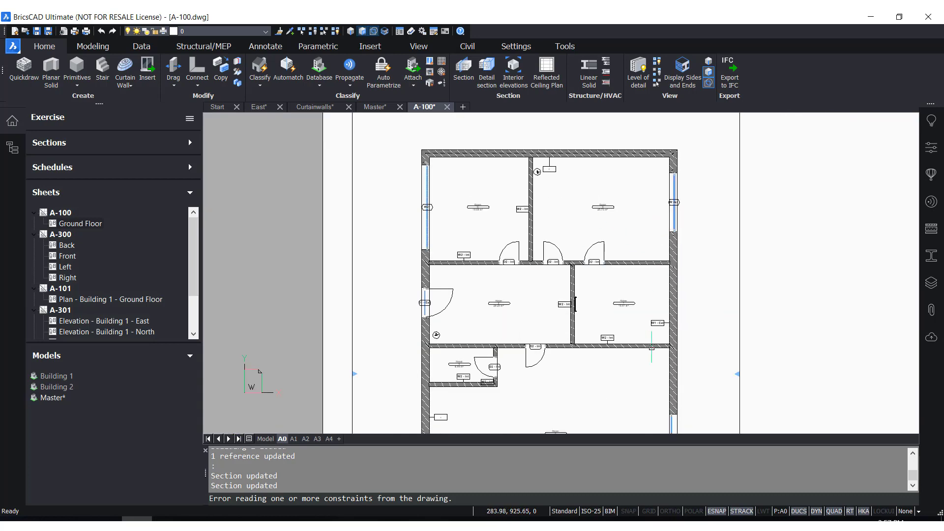
pyautogui.scroll(2, 521, 374)
pyautogui.scroll(2, 449, 378)
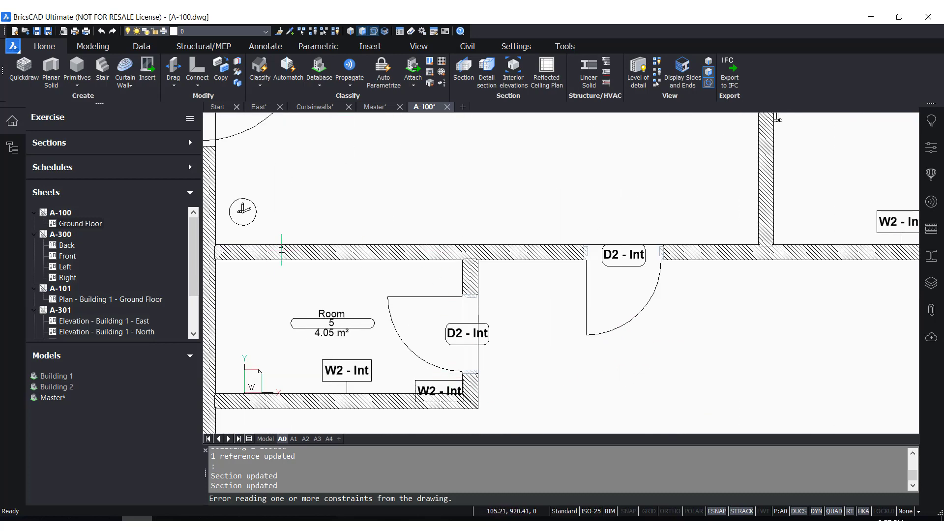
pyautogui.scroll(-1, 281, 250)
pyautogui.scroll(-2, 565, 207)
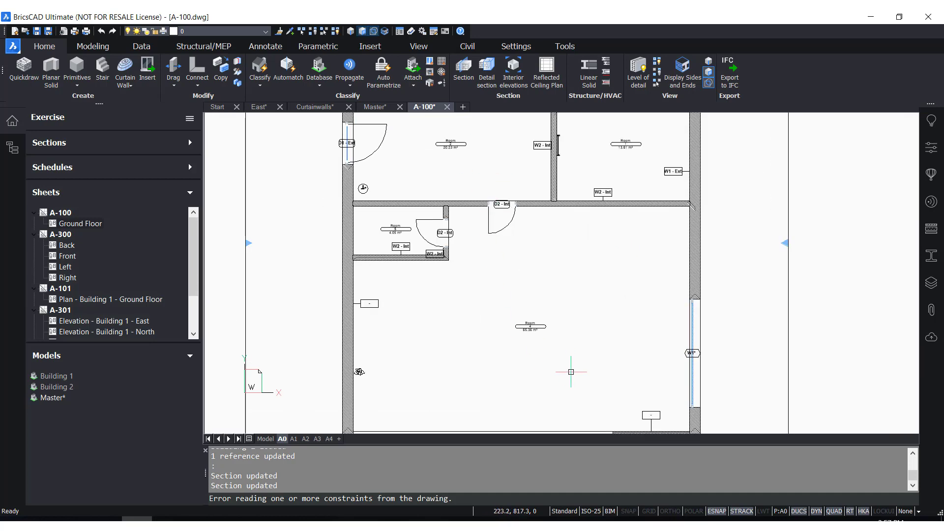
pyautogui.scroll(-2, 423, 285)
pyautogui.scroll(5, 405, 337)
pyautogui.scroll(-4, 404, 337)
pyautogui.scroll(5, 475, 254)
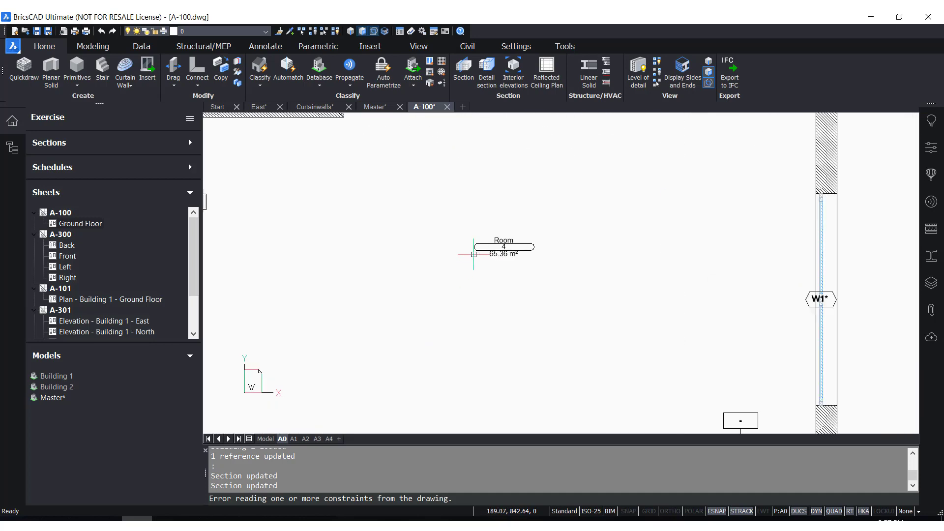
pyautogui.scroll(-3, 513, 338)
pyautogui.scroll(-2, 513, 338)
pyautogui.scroll(2, 482, 245)
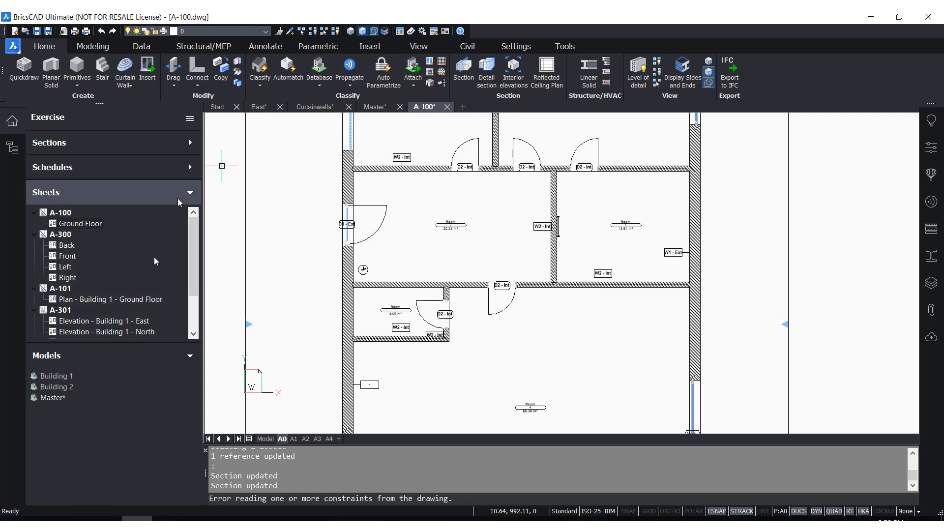
# Step: Return to the Master drawing and reload the modified Building 1 and Building 2 external references
pyautogui.click(375, 107)
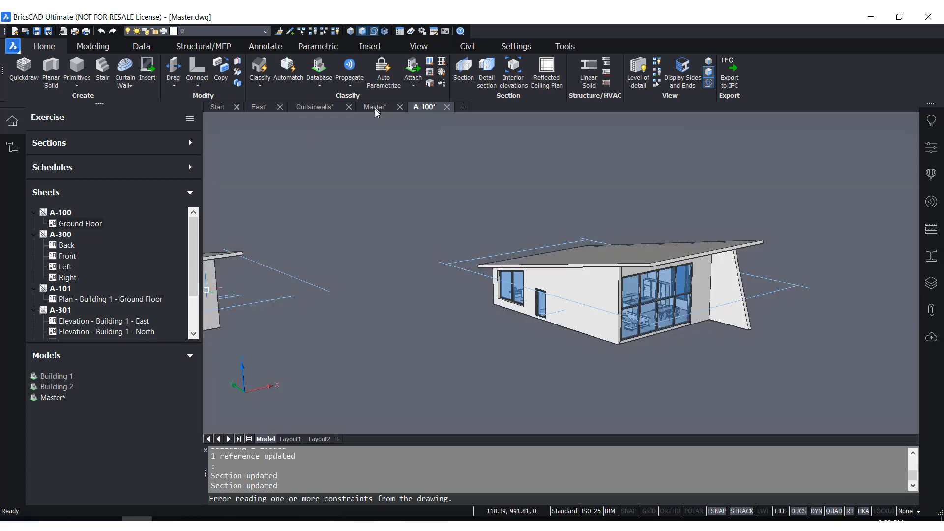
pyautogui.scroll(-4, 600, 275)
pyautogui.scroll(4, 585, 273)
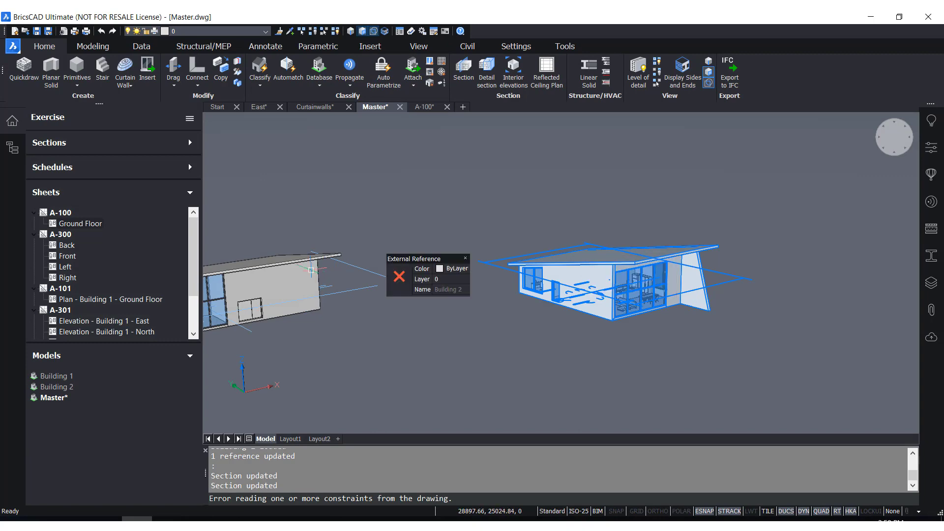
pyautogui.doubleClick(579, 271)
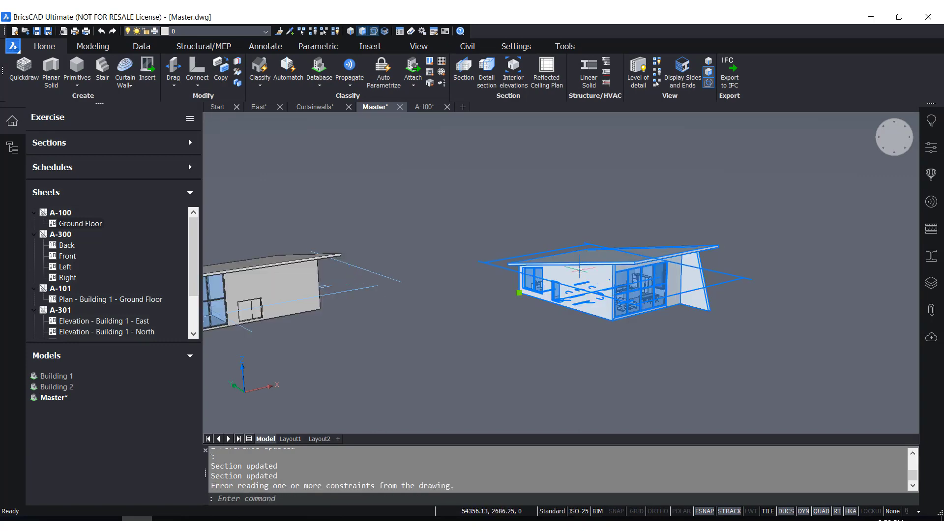
pyautogui.click(640, 209)
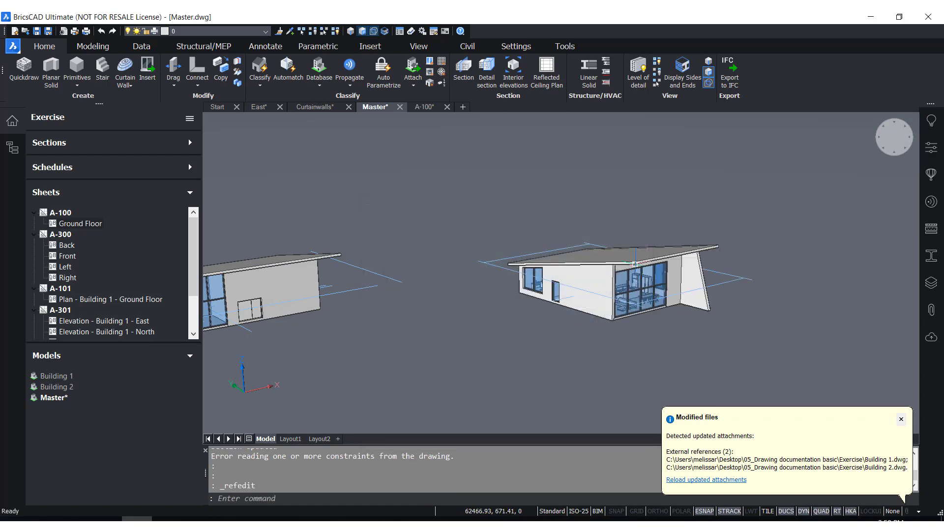
pyautogui.click(706, 480)
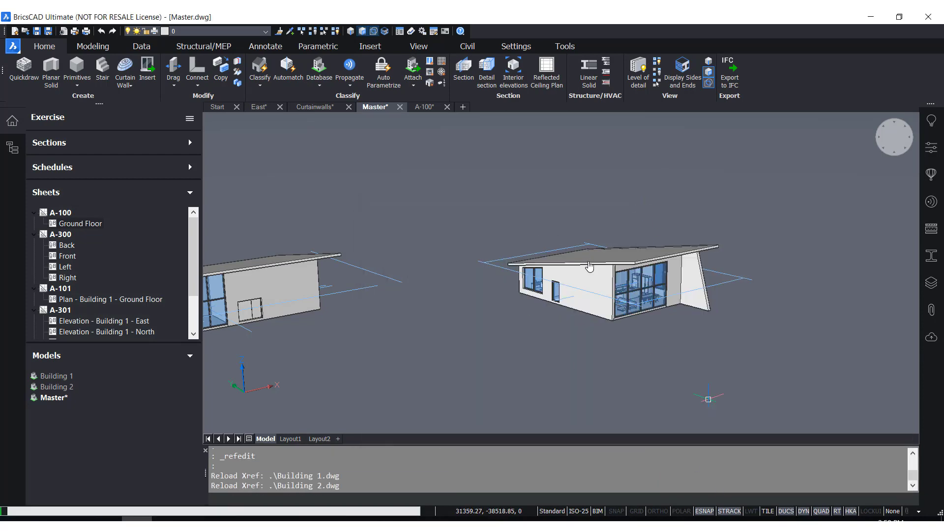
# Step: Open the Building 2 external reference from the Master model as its own drawing
pyautogui.click(564, 271)
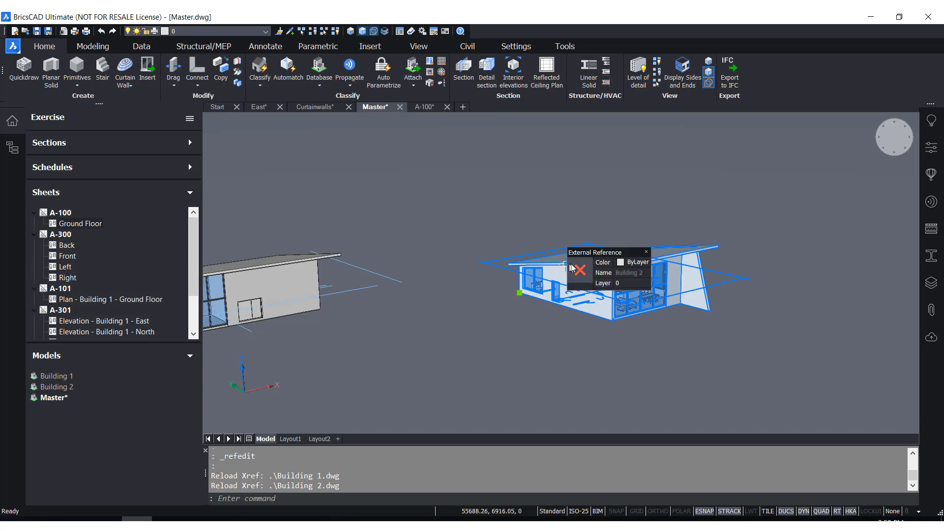
pyautogui.moveTo(612, 294)
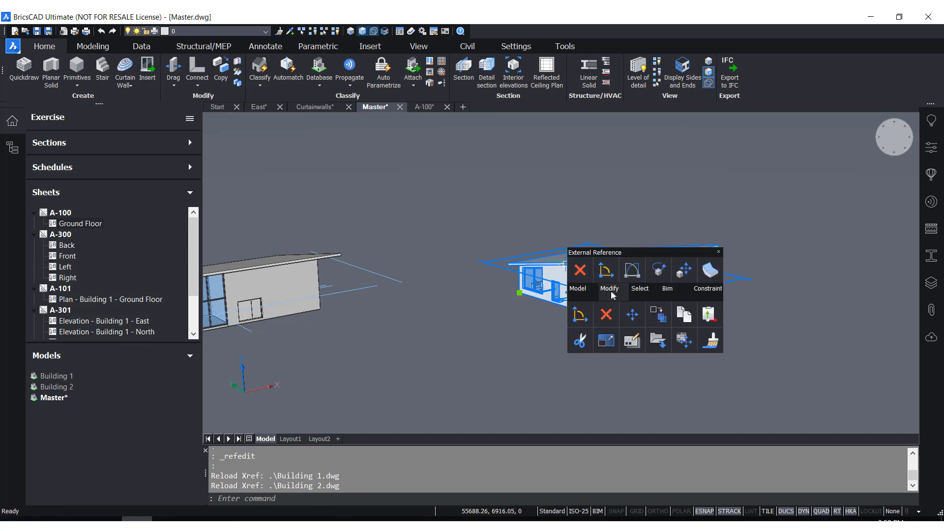
pyautogui.click(656, 339)
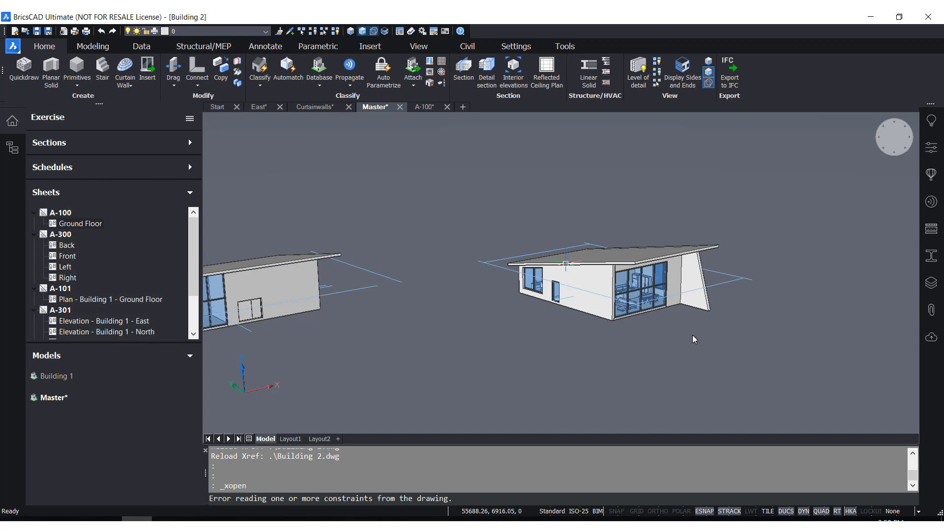
# Step: Select the Ground Floor section in Building 2 and display its properties down to the BIM settings
pyautogui.scroll(5, 744, 238)
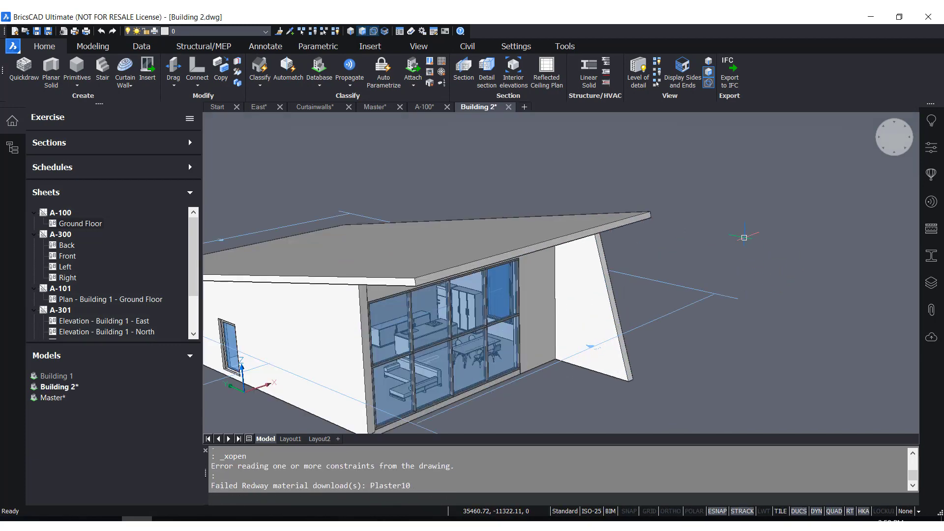
pyautogui.scroll(2, 689, 363)
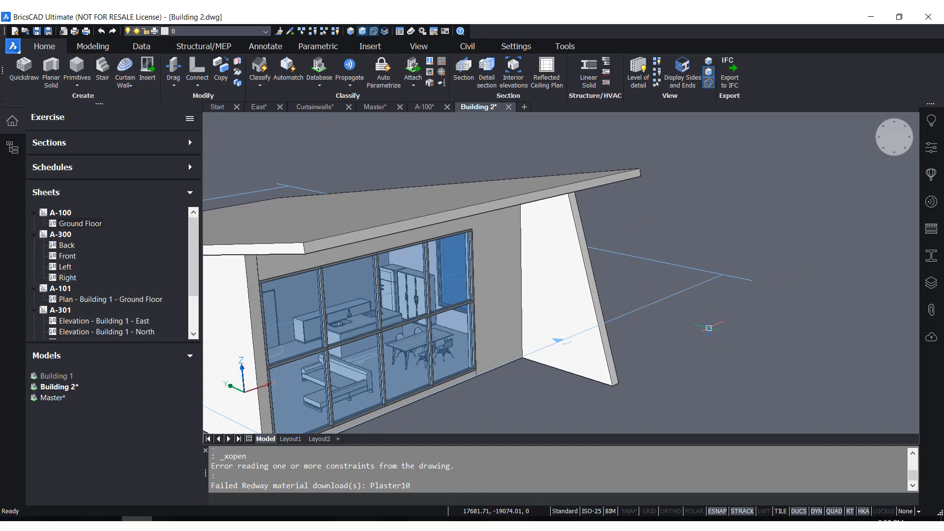
pyautogui.scroll(-3, 691, 312)
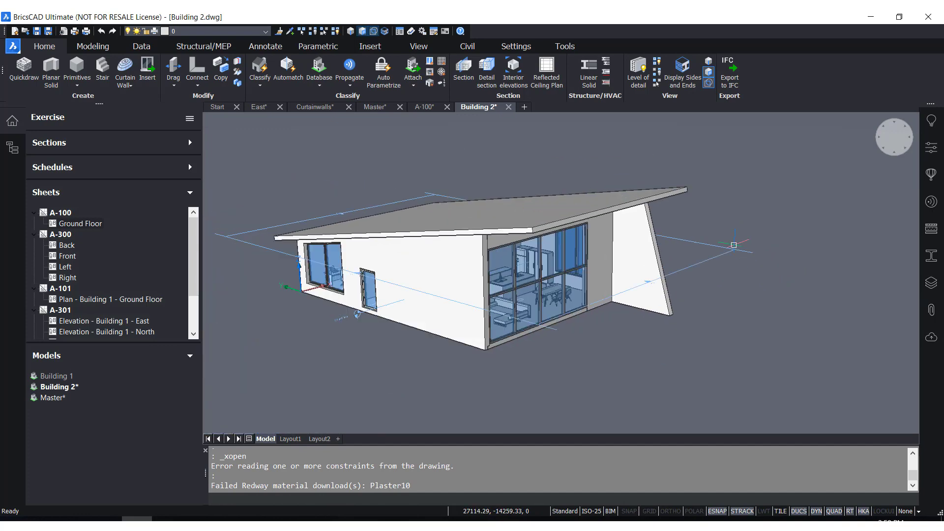
pyautogui.scroll(4, 266, 305)
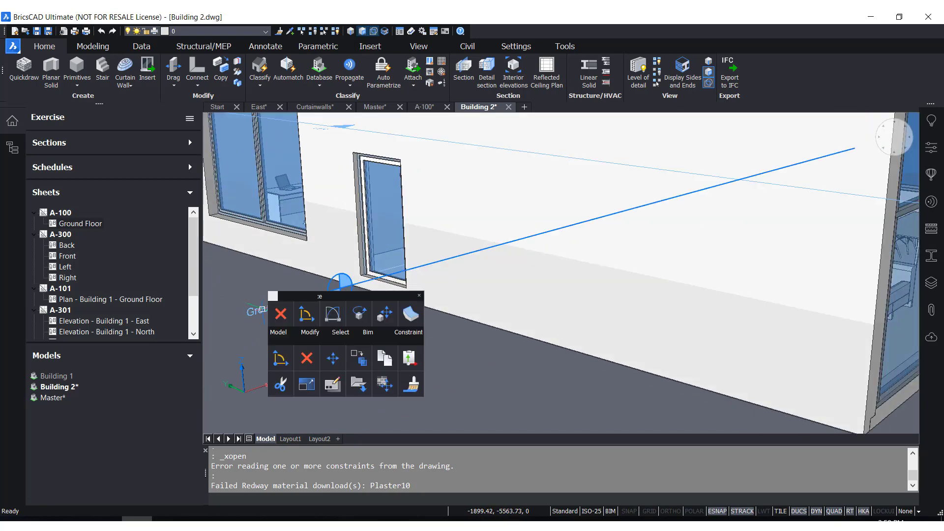
pyautogui.click(263, 314)
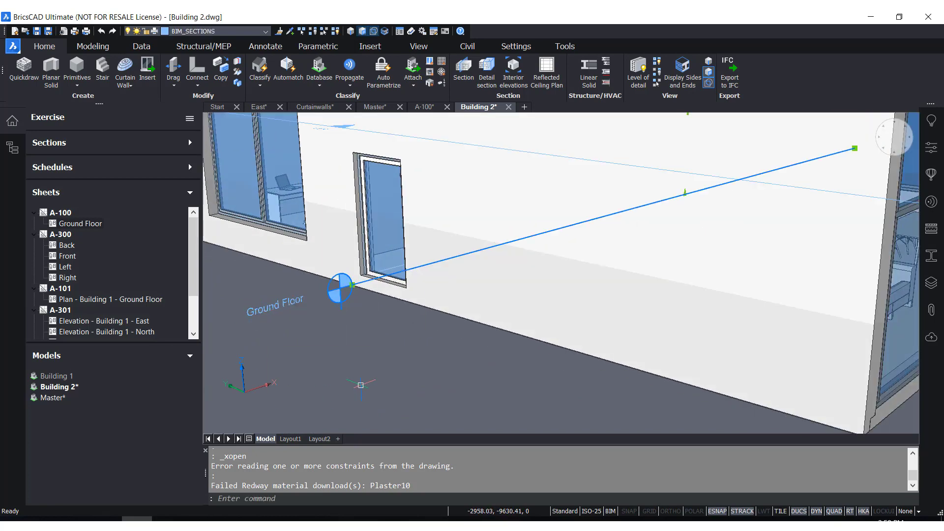
pyautogui.click(937, 147)
pyautogui.scroll(-2, 864, 409)
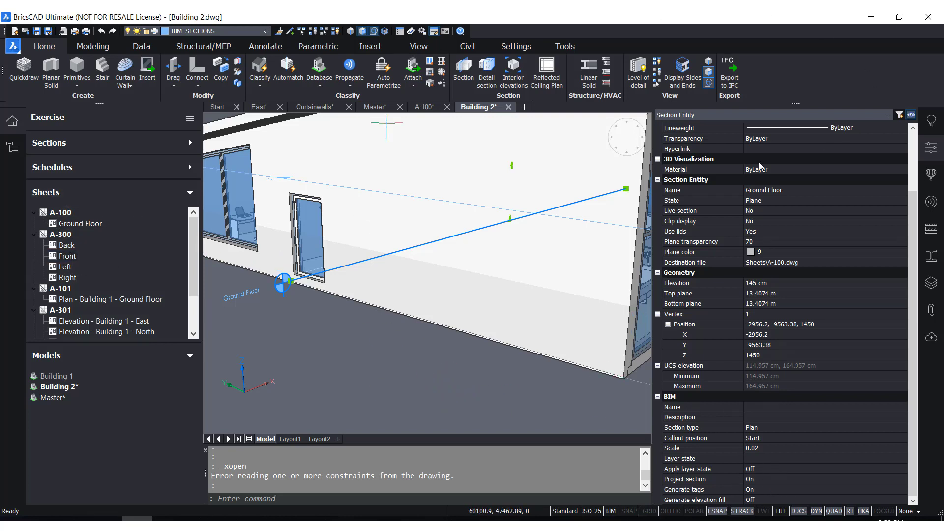
# Step: Close the Building 2 drawing without saving changes and hide the properties
pyautogui.click(508, 109)
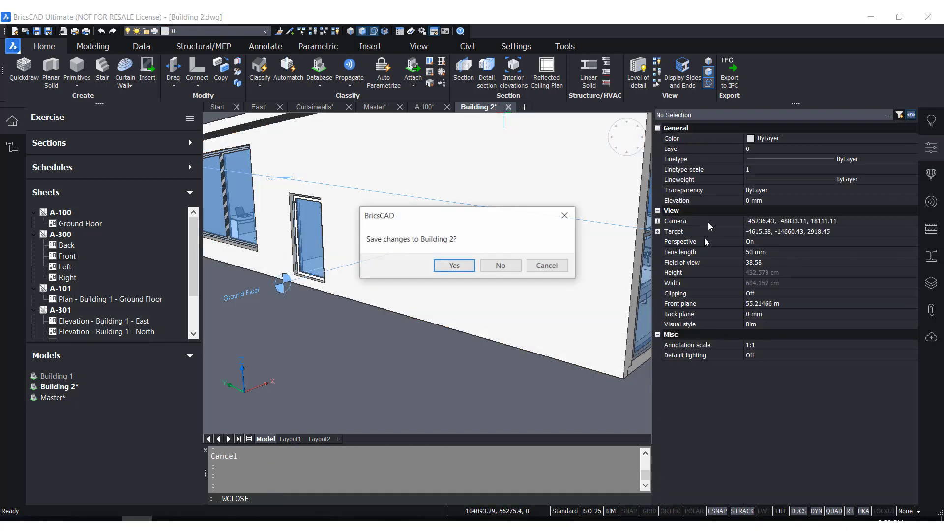
pyautogui.click(501, 268)
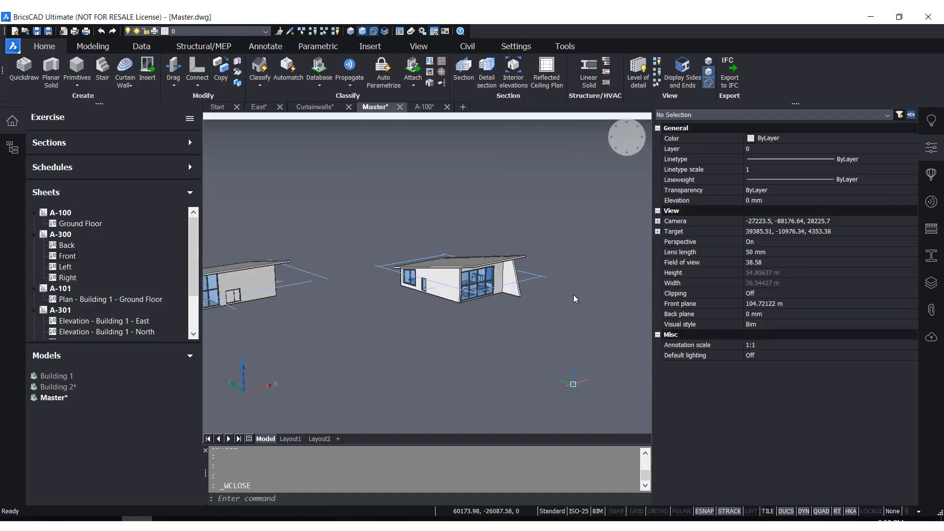
pyautogui.click(937, 142)
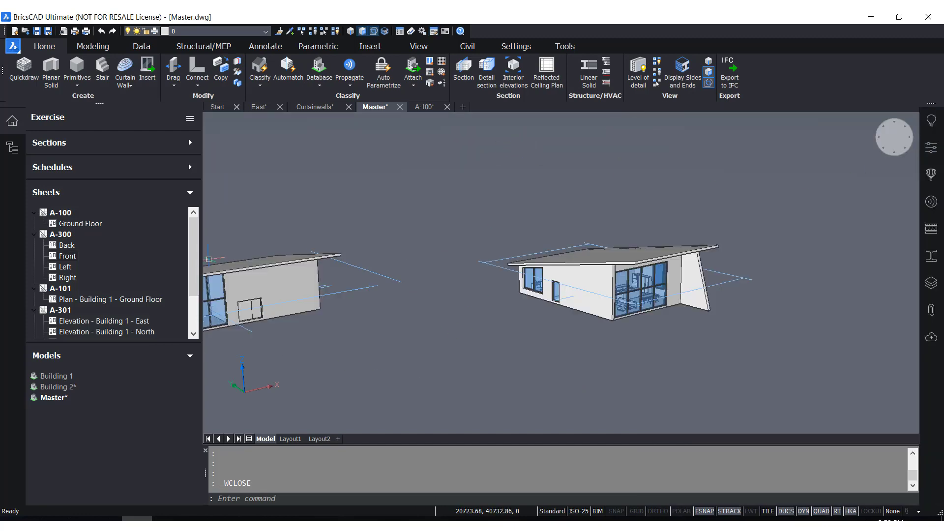
# Step: Switch to sheet A-100 and review its ground floor plan again
pyautogui.click(423, 107)
pyautogui.scroll(-3, 467, 403)
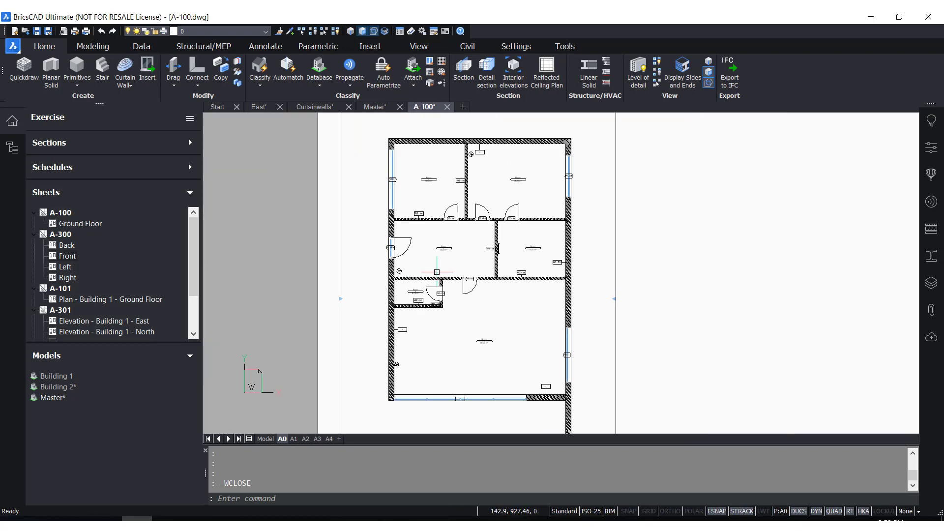
pyautogui.scroll(3, 511, 393)
# Step: Return to the Master drawing and inspect both building models, including the furnished interior behind Building 2's curtain wall
pyautogui.click(376, 108)
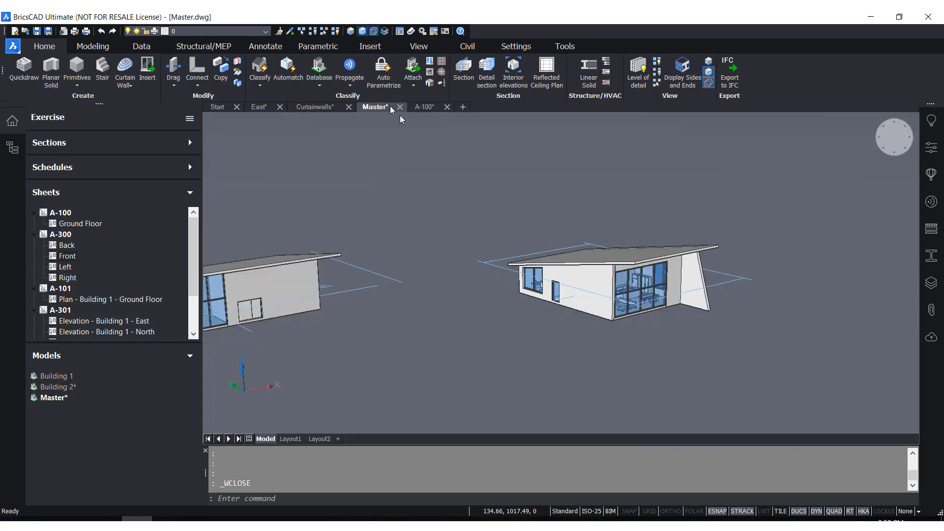
pyautogui.scroll(8, 613, 322)
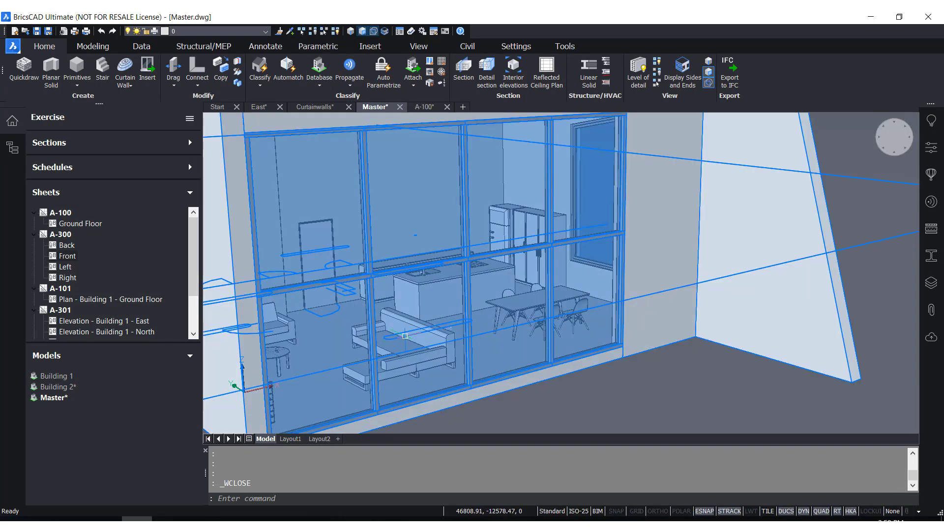
pyautogui.scroll(2, 405, 336)
pyautogui.scroll(-5, 690, 217)
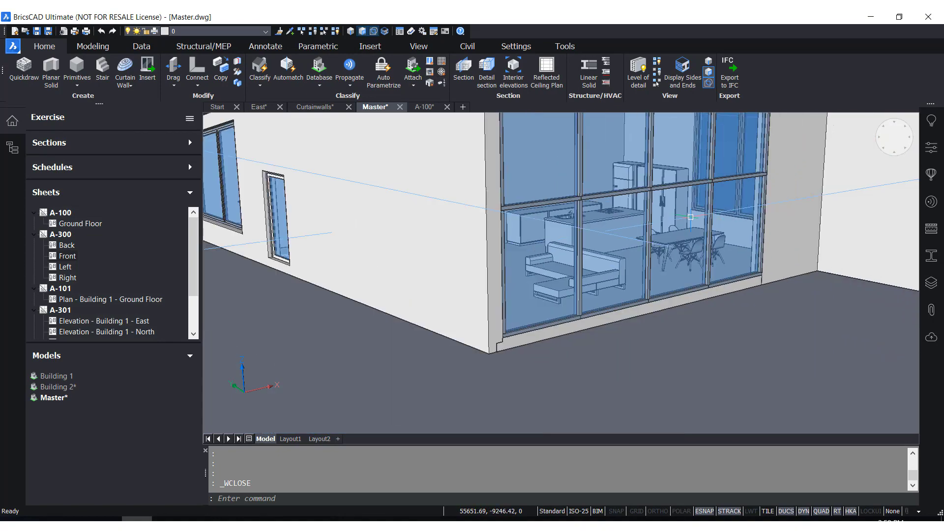
pyautogui.scroll(-8, 838, 216)
pyautogui.scroll(5, 442, 232)
pyautogui.scroll(4, 583, 239)
pyautogui.scroll(-3, 310, 317)
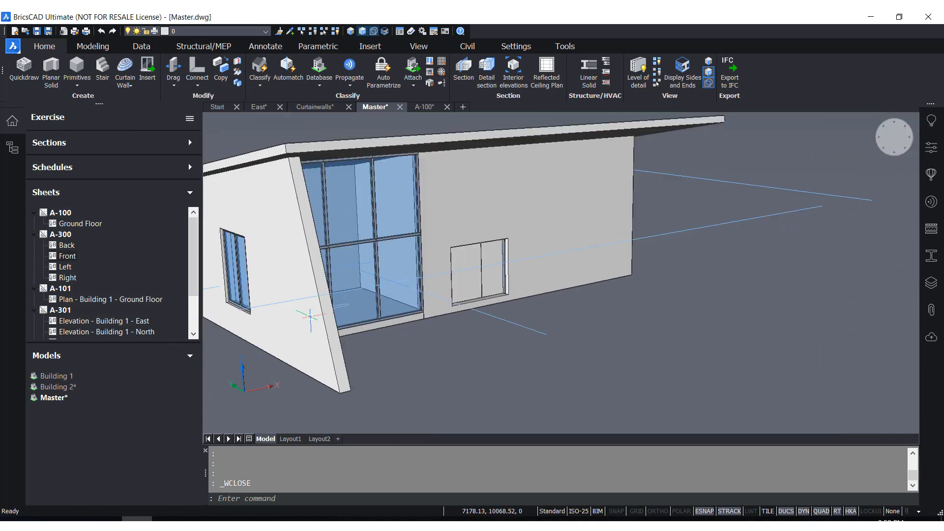
pyautogui.scroll(-5, 310, 316)
pyautogui.scroll(6, 766, 262)
pyautogui.scroll(-2, 429, 113)
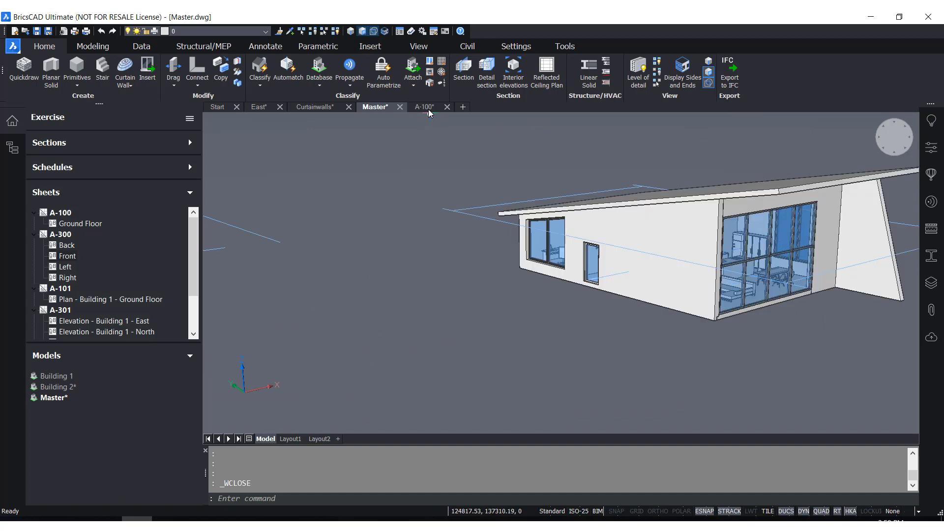
# Step: Switch to sheet A-100, display its layer list, and review which interface panels are enabled
pyautogui.click(426, 108)
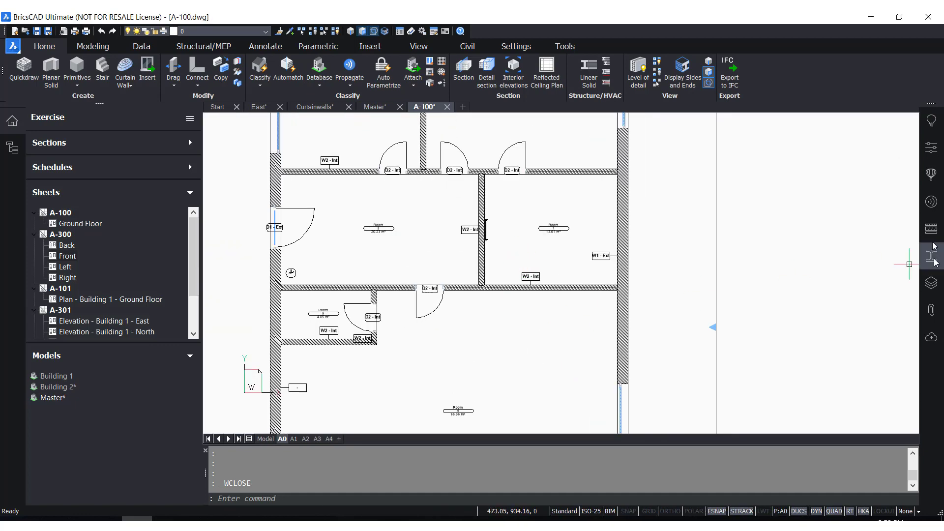
pyautogui.click(931, 283)
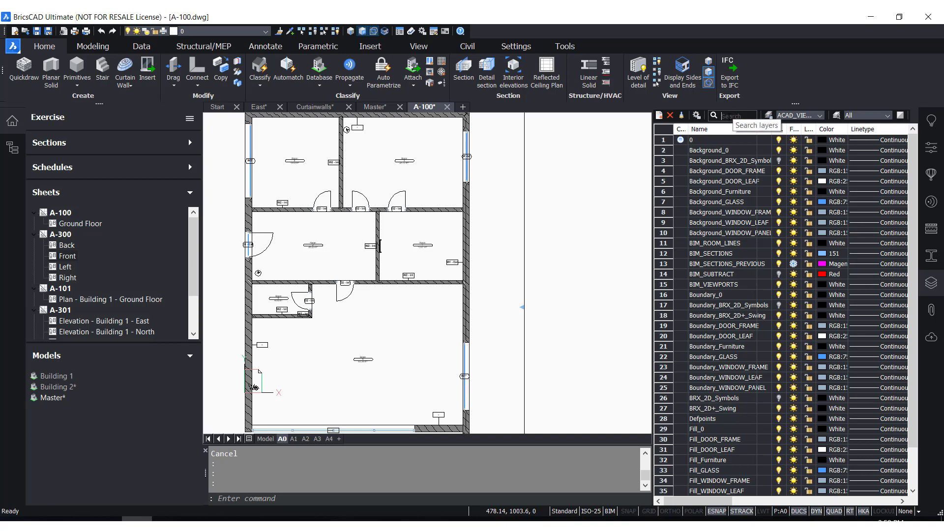
pyautogui.rightClick(930, 364)
pyautogui.moveTo(930, 368)
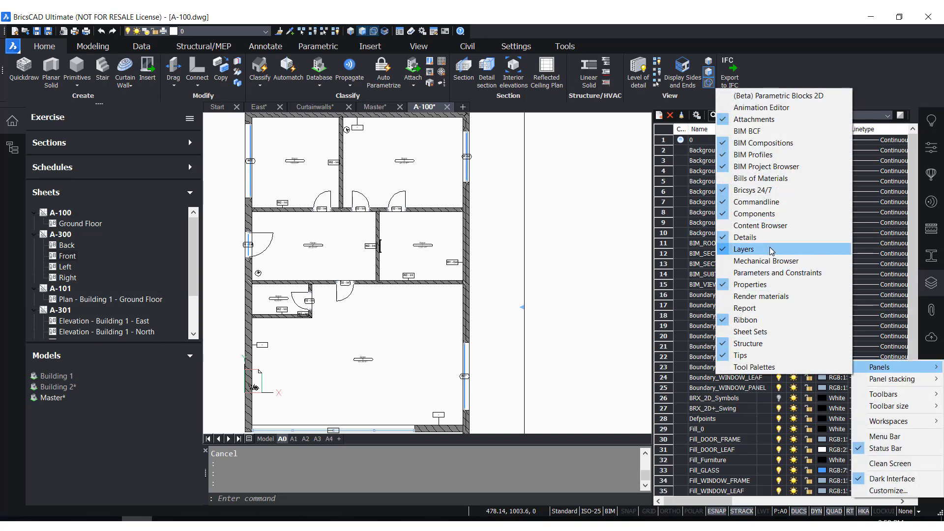
pyautogui.click(872, 75)
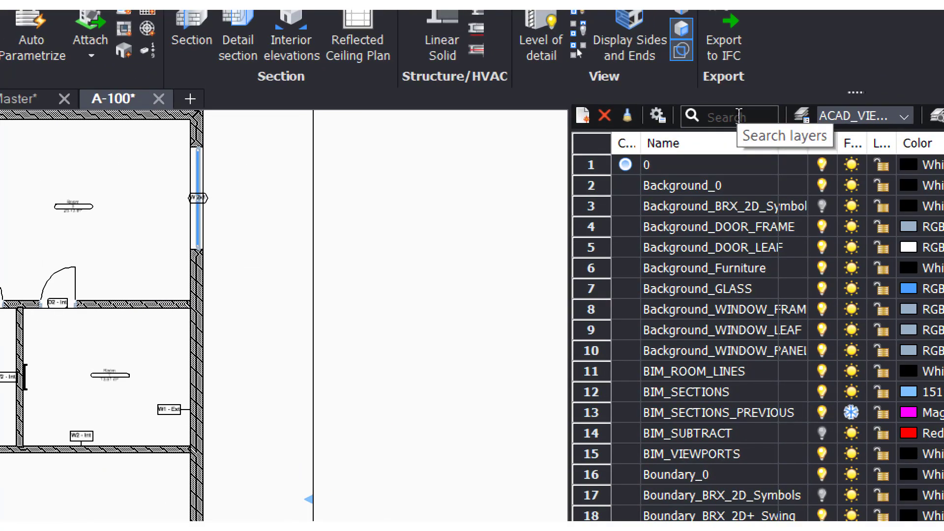
# Step: Filter the layers by "br" and turn on Background_BRX_2D_Symbols, Boundary_BRX_2D_Symbols and BRX_2D_Symbols in the ground floor plan
pyautogui.click(739, 114)
pyautogui.write('b')
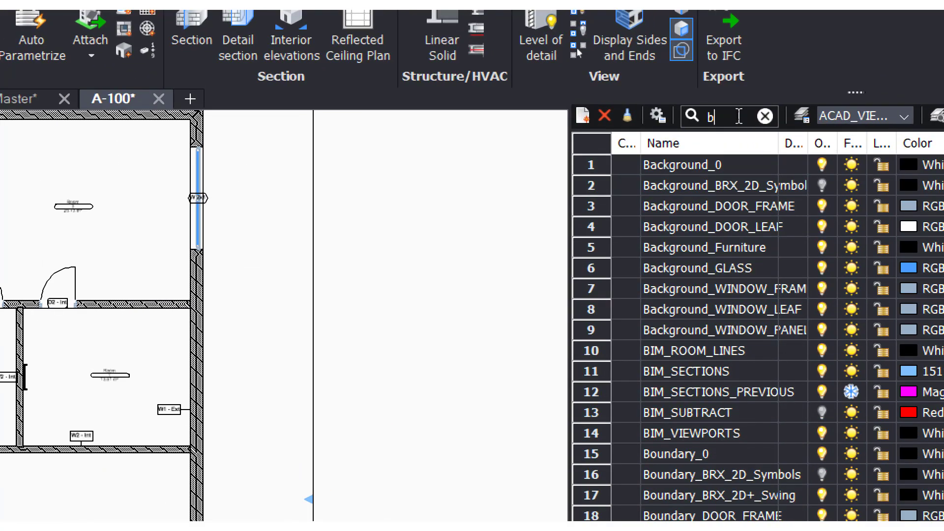
pyautogui.write('r')
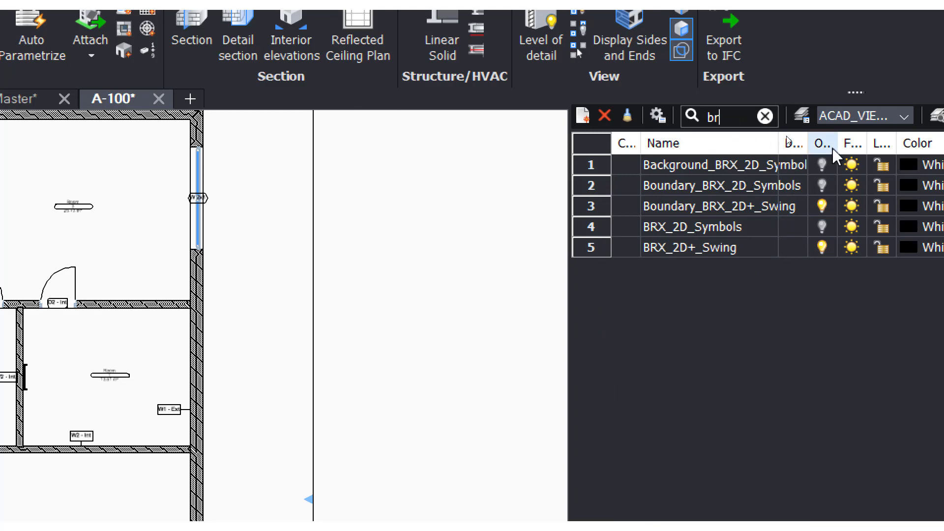
pyautogui.click(822, 165)
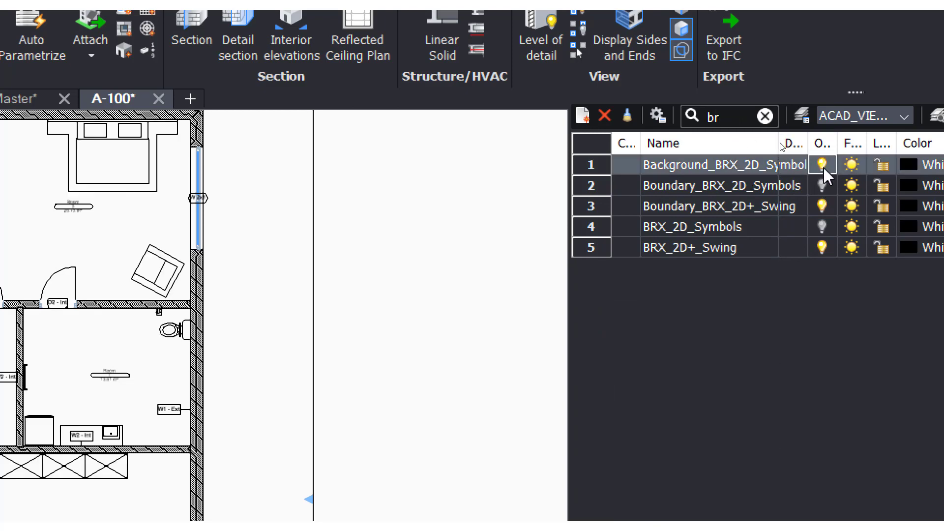
pyautogui.click(823, 186)
pyautogui.click(822, 226)
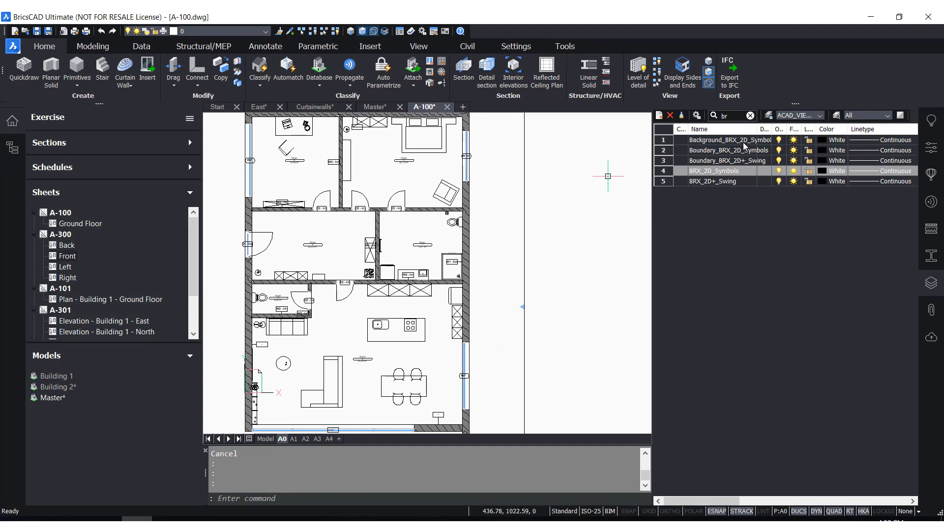
pyautogui.scroll(4, 330, 178)
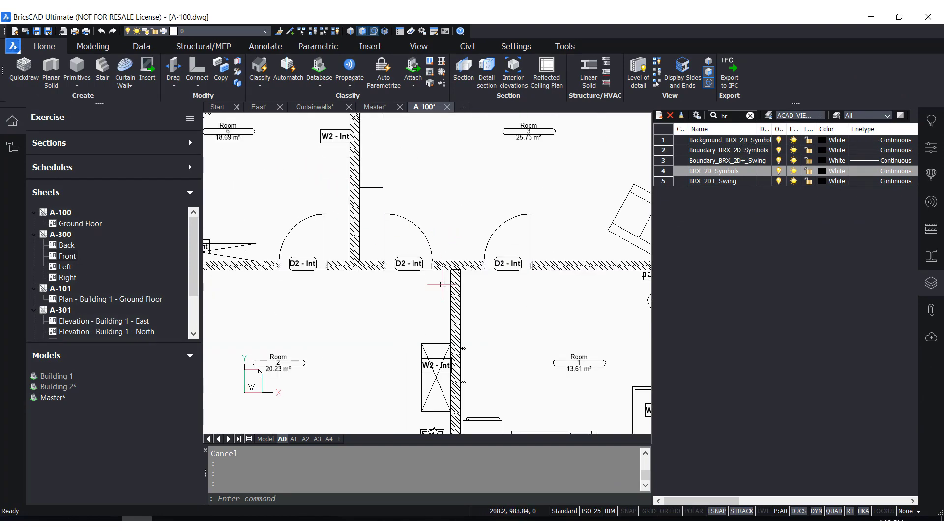
# Step: Turn off the BRX_2D_Symbols, Boundary_BRX_2D_Symbols and Background_BRX_2D_Symbols layers on the A-100 sheet
pyautogui.scroll(-2, 443, 284)
pyautogui.scroll(1, 431, 197)
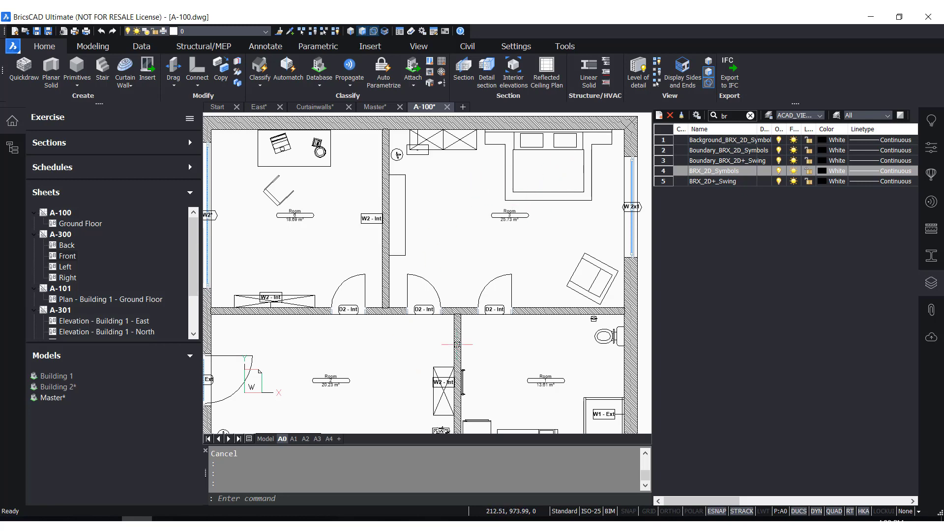
pyautogui.scroll(-2, 397, 199)
pyautogui.scroll(2, 429, 195)
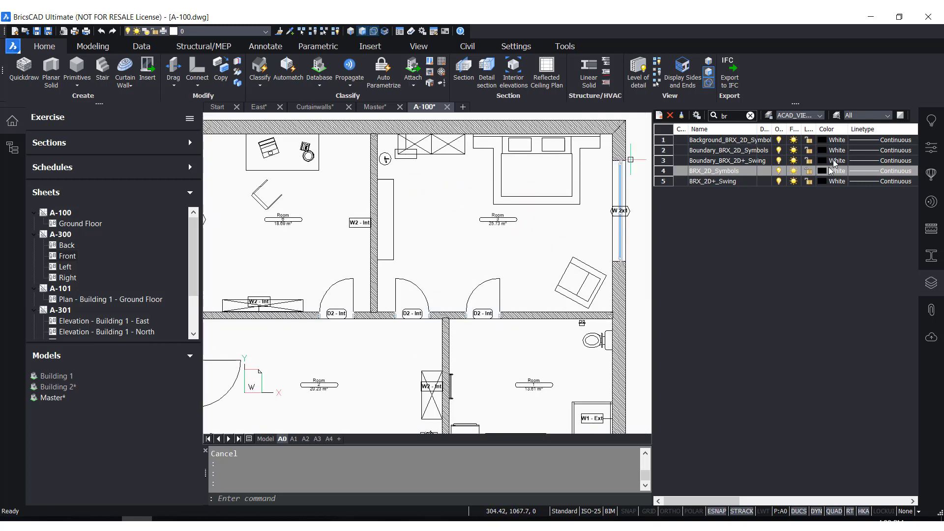
pyautogui.click(779, 171)
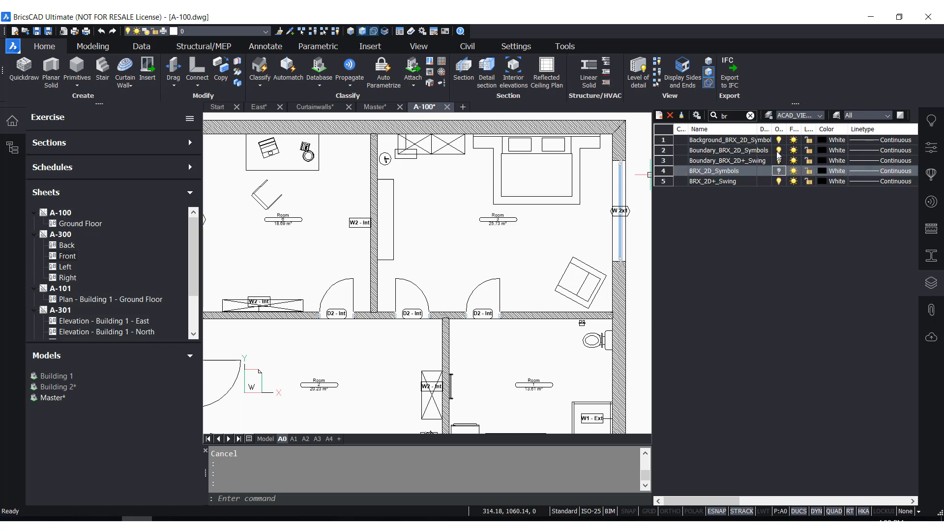
pyautogui.click(779, 150)
pyautogui.click(779, 140)
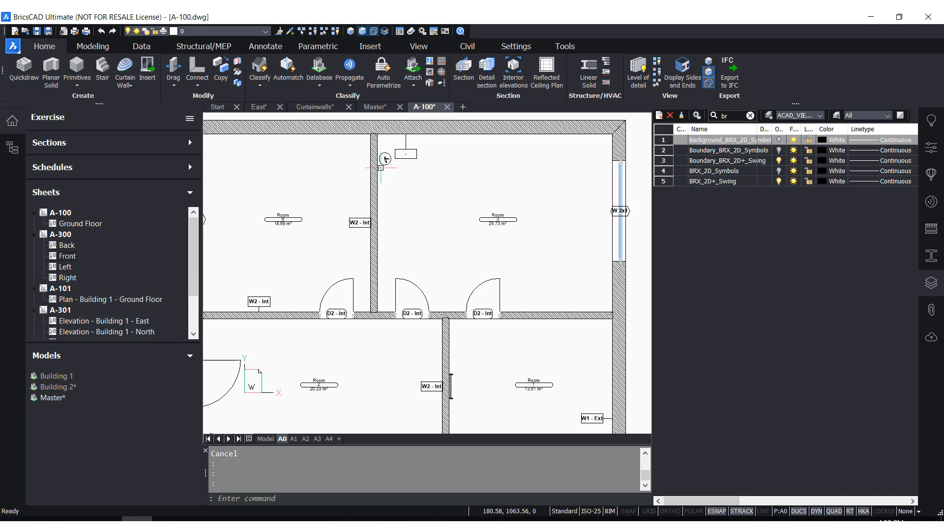
pyautogui.scroll(1, 381, 168)
pyautogui.scroll(-4, 441, 254)
pyautogui.scroll(4, 369, 203)
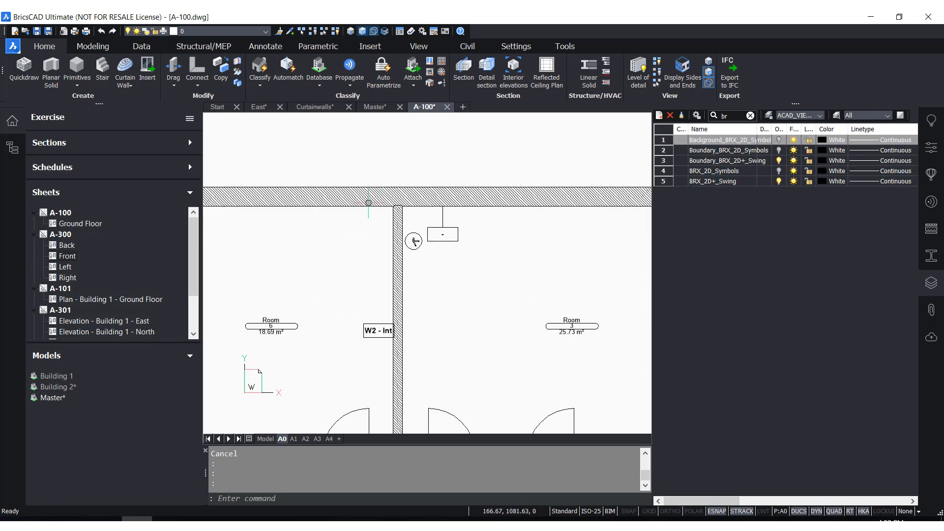
pyautogui.scroll(-3, 397, 201)
pyautogui.scroll(2, 432, 204)
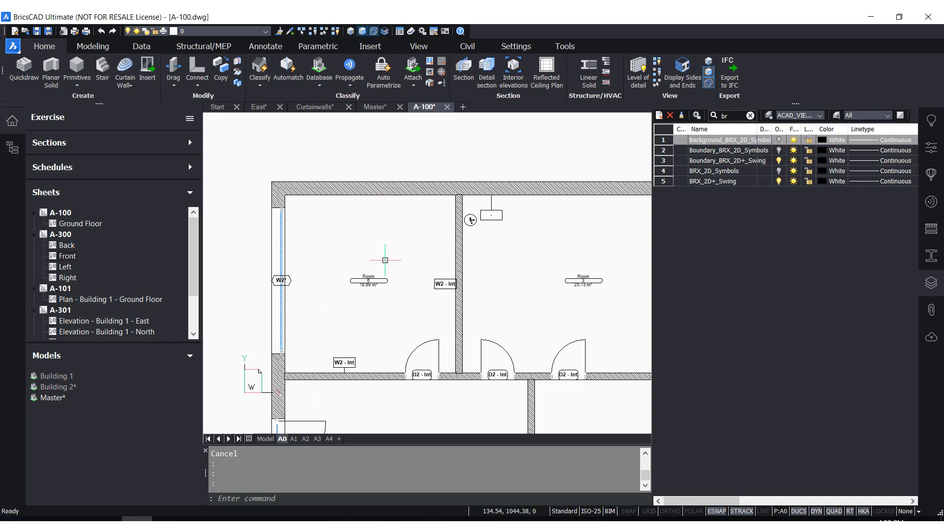
# Step: Turn the Background_BRX_2D_Symbols, Boundary_BRX_2D_Symbols and BRX_2D_Symbols layers back on in A-100
pyautogui.click(779, 141)
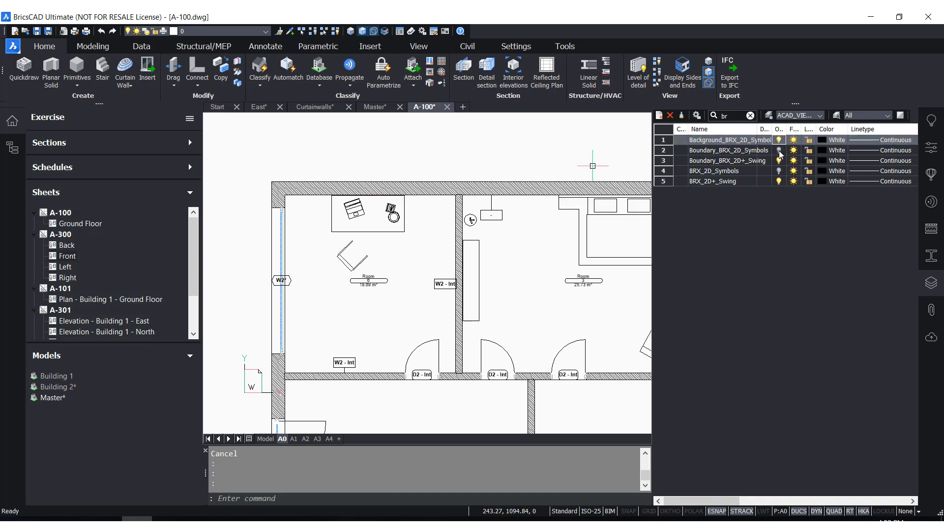
pyautogui.click(779, 151)
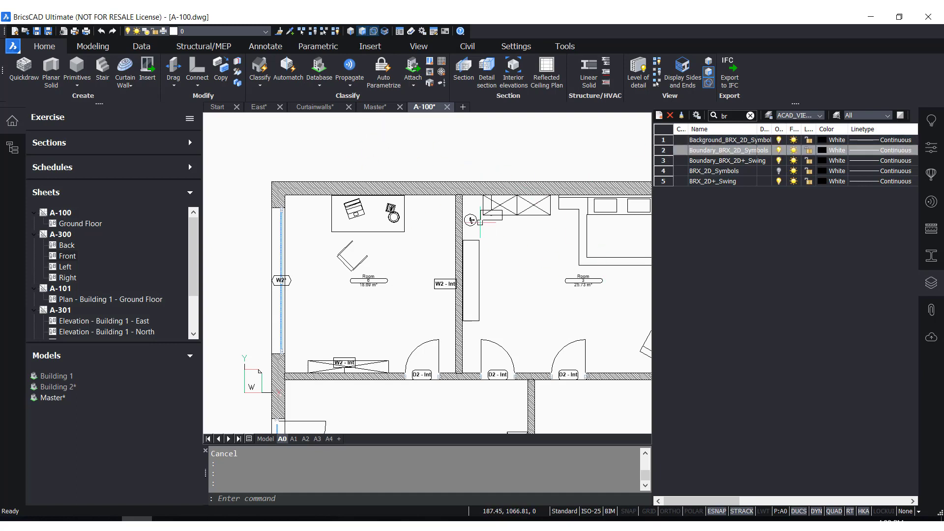
pyautogui.click(779, 171)
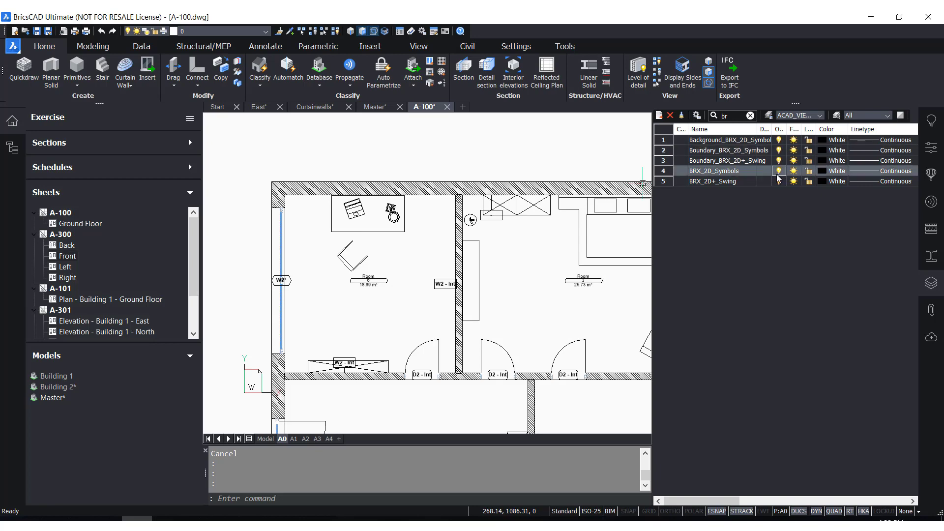
pyautogui.click(470, 166)
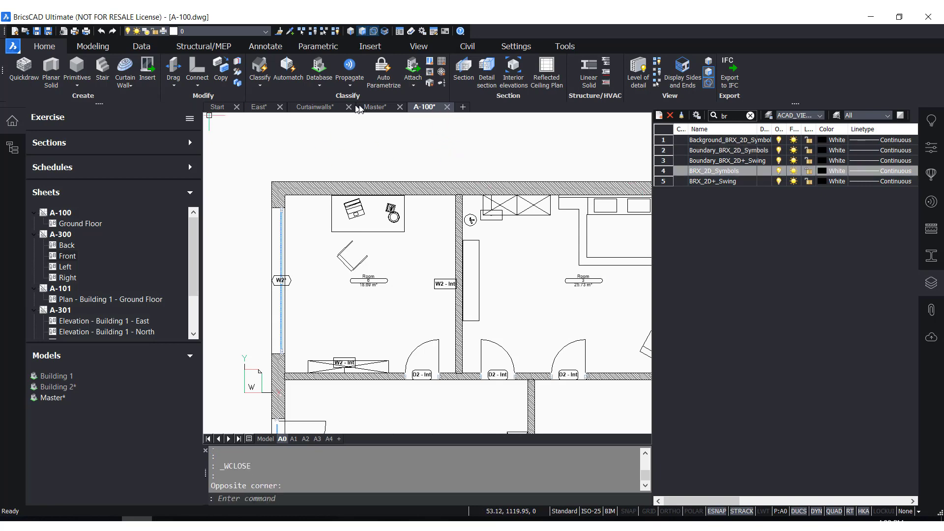
# Step: Switch to the Master drawing and open the referenced Building 2 model as its own drawing
pyautogui.click(359, 108)
pyautogui.scroll(5, 363, 241)
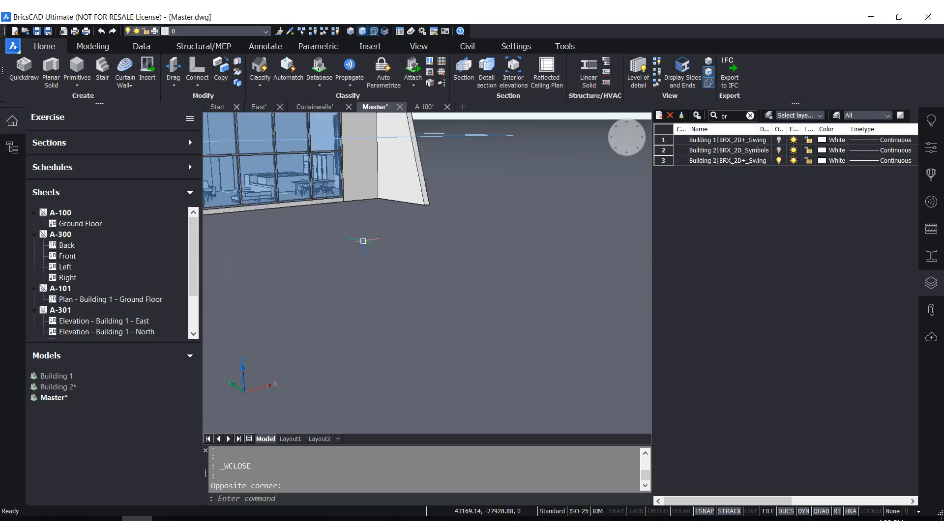
pyautogui.scroll(-3, 363, 240)
pyautogui.scroll(6, 408, 260)
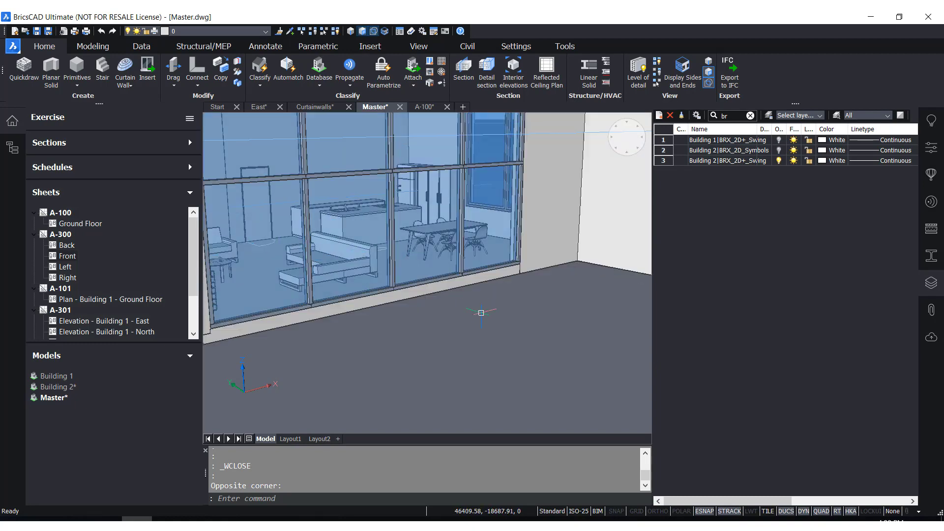
pyautogui.scroll(-5, 482, 316)
pyautogui.click(554, 280)
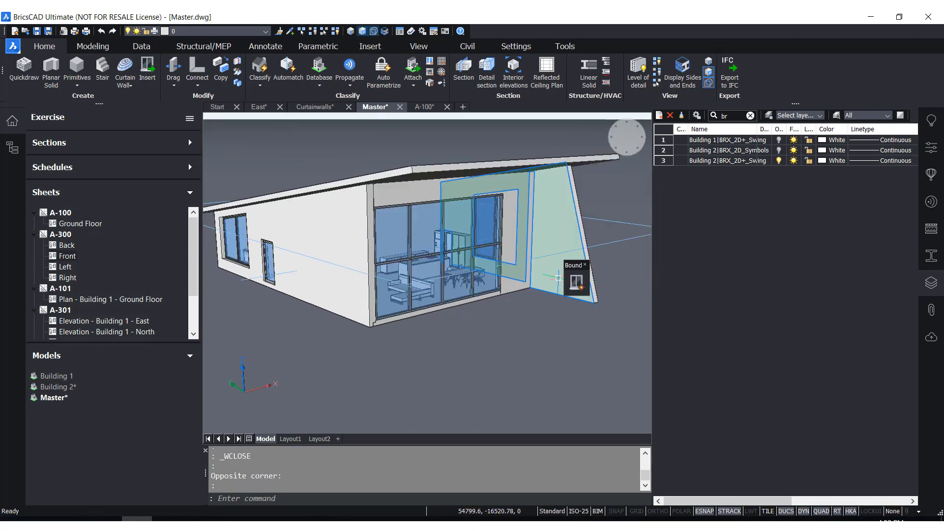
pyautogui.doubleClick(521, 273)
pyautogui.click(616, 443)
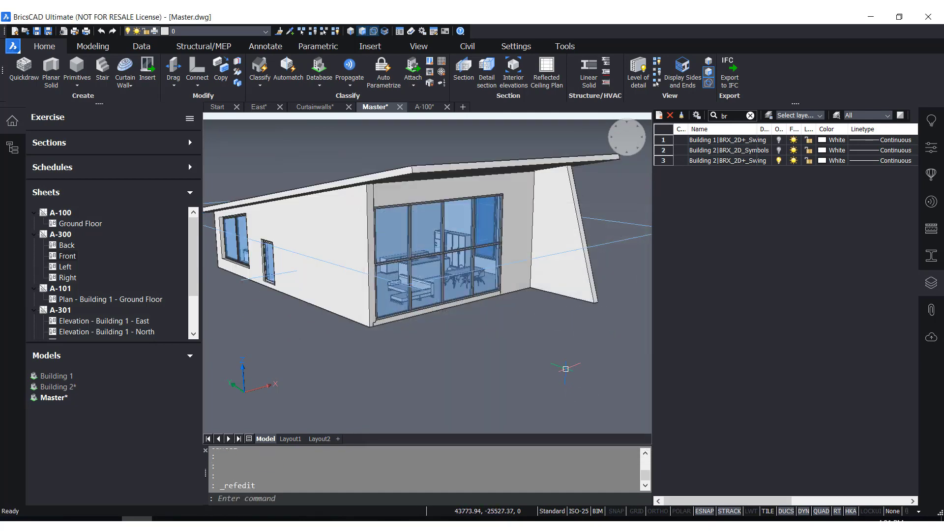
pyautogui.moveTo(352, 301)
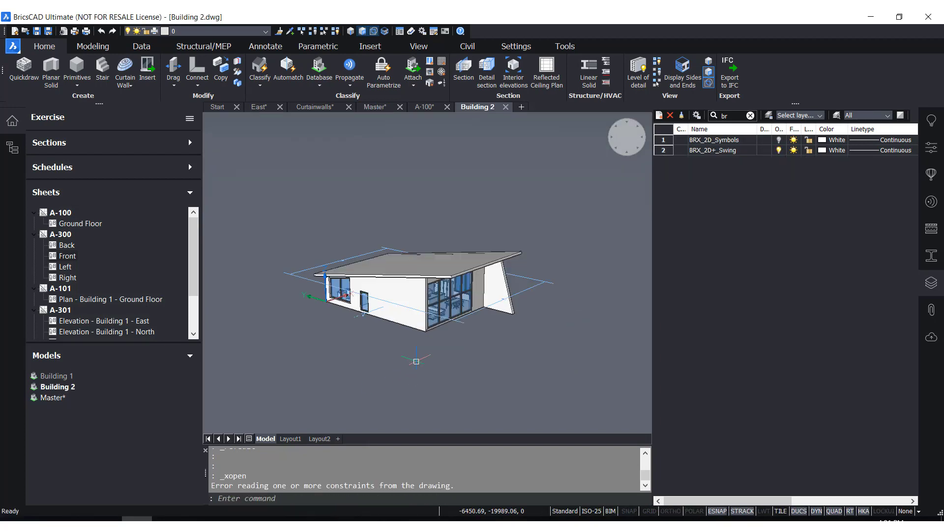
# Step: Hide the long side wall of Building 2 next to the glazed facade to expose the interior furniture
pyautogui.click(312, 34)
pyautogui.click(348, 280)
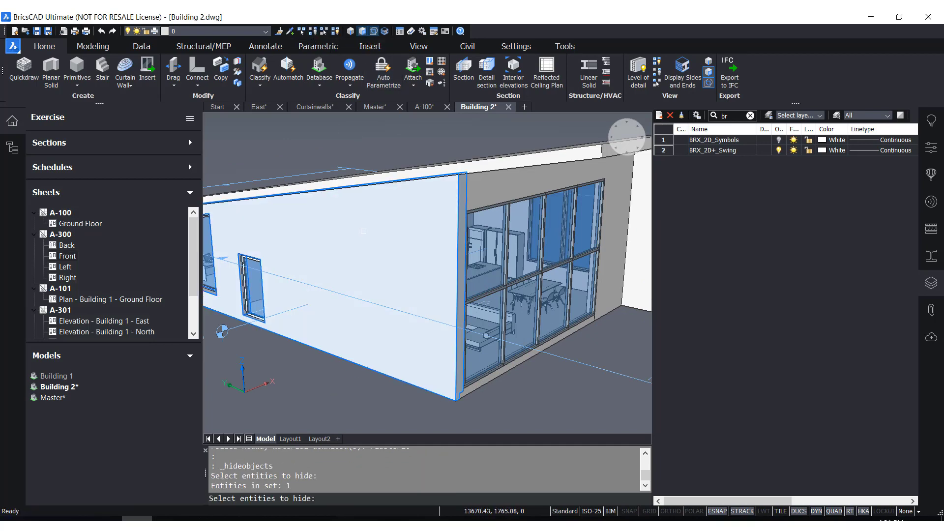
pyautogui.press('Return')
pyautogui.scroll(10, 394, 351)
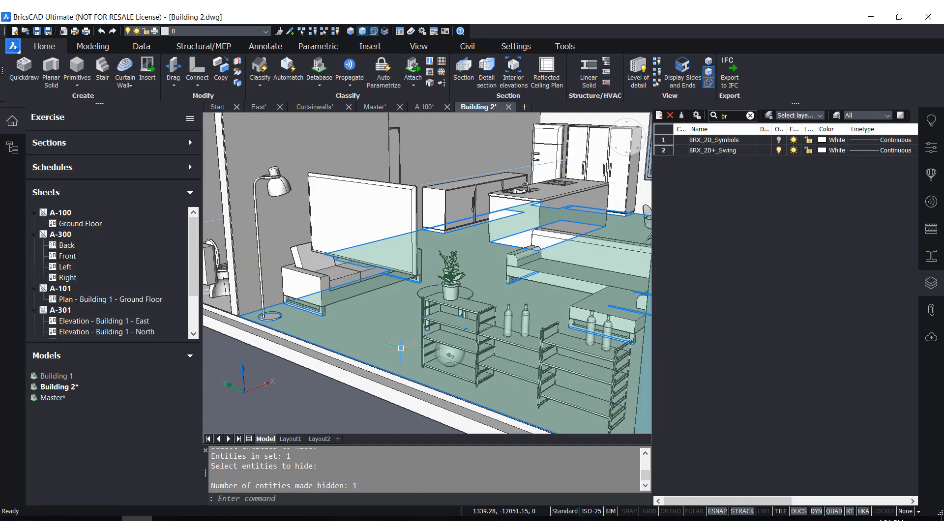
pyautogui.doubleClick(319, 280)
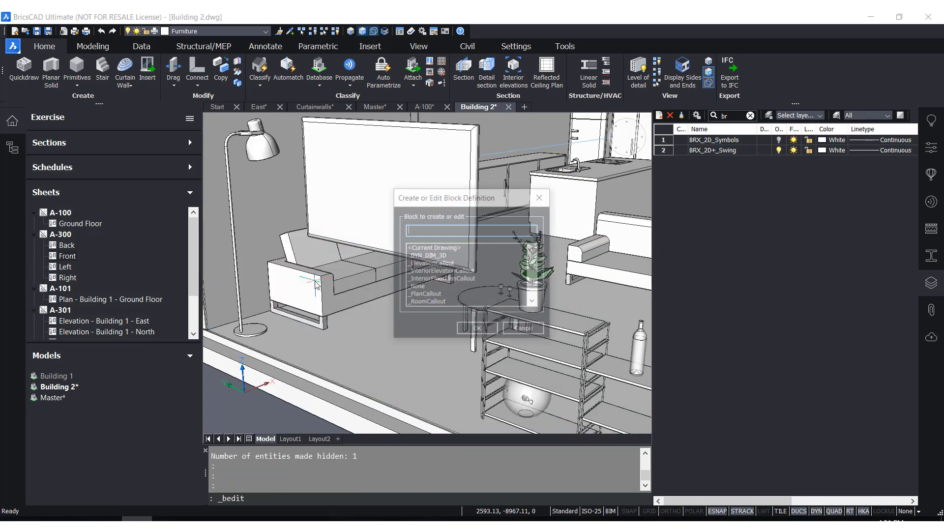
pyautogui.click(492, 332)
pyautogui.click(559, 270)
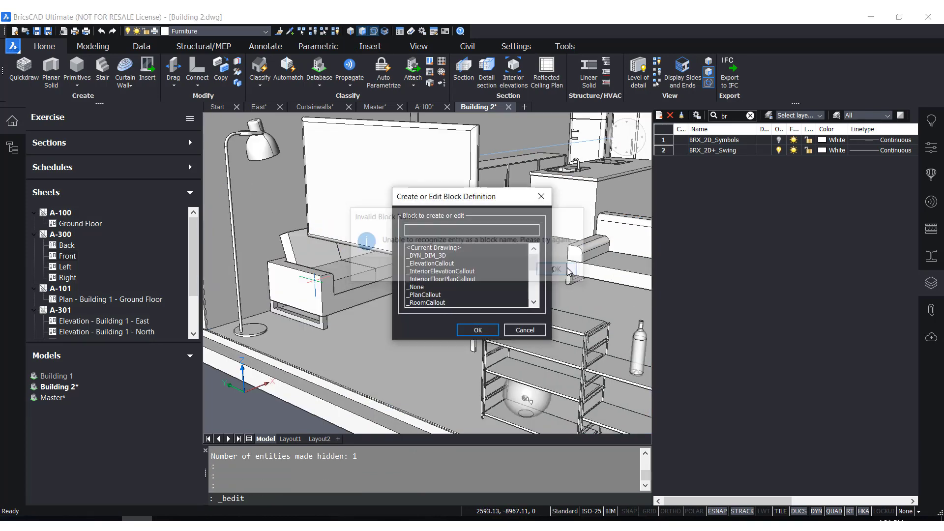
pyautogui.press('Escape')
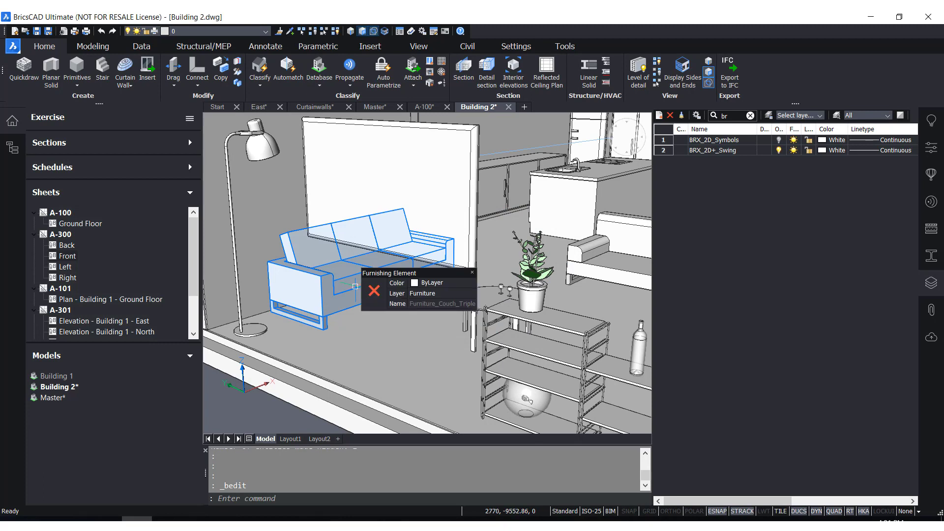
# Step: Open a copy of the Furniture_Couch_Triple block behind the television as a separate drawing
pyautogui.click(355, 288)
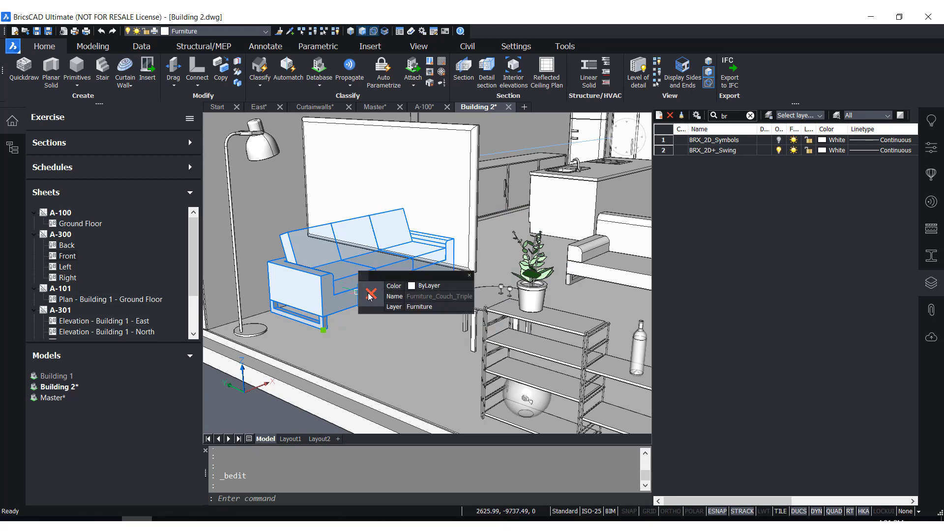
pyautogui.moveTo(382, 316)
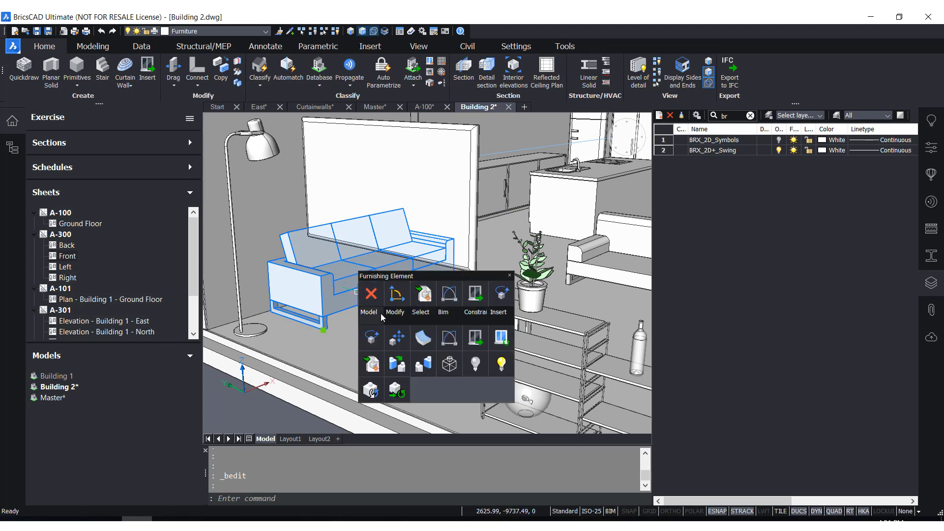
pyautogui.click(373, 364)
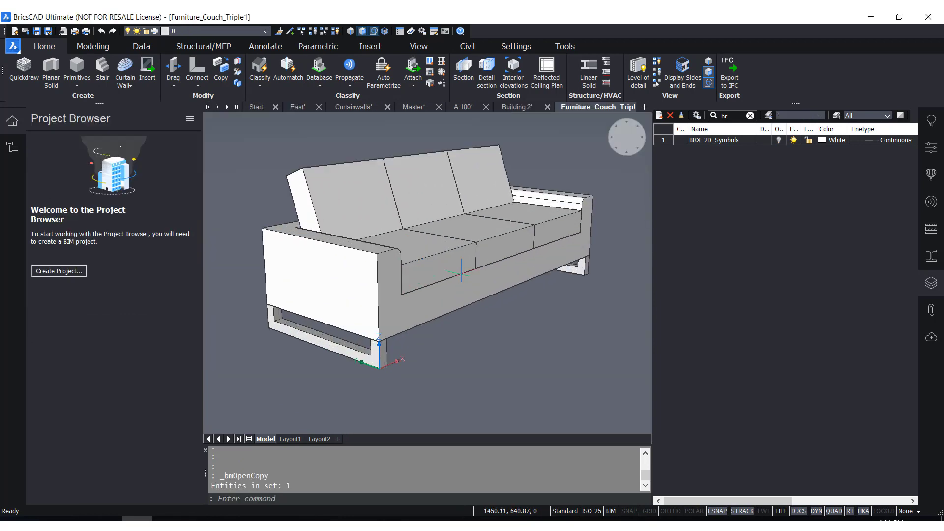
# Step: Toggle the BRX_2D_Symbols layer on and off in the couch drawing to compare its 2D symbol, ending with it off
pyautogui.click(778, 140)
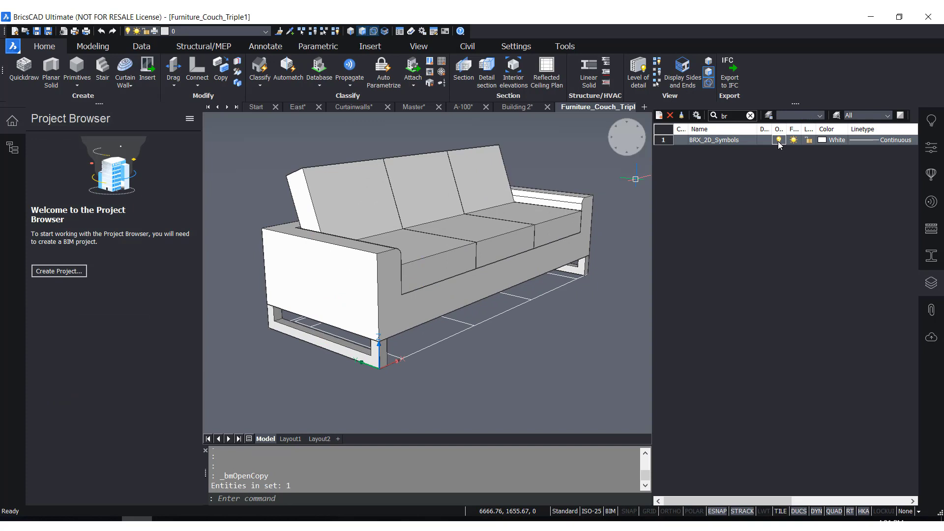
pyautogui.click(779, 141)
pyautogui.click(779, 141)
pyautogui.click(779, 141)
pyautogui.click(779, 141)
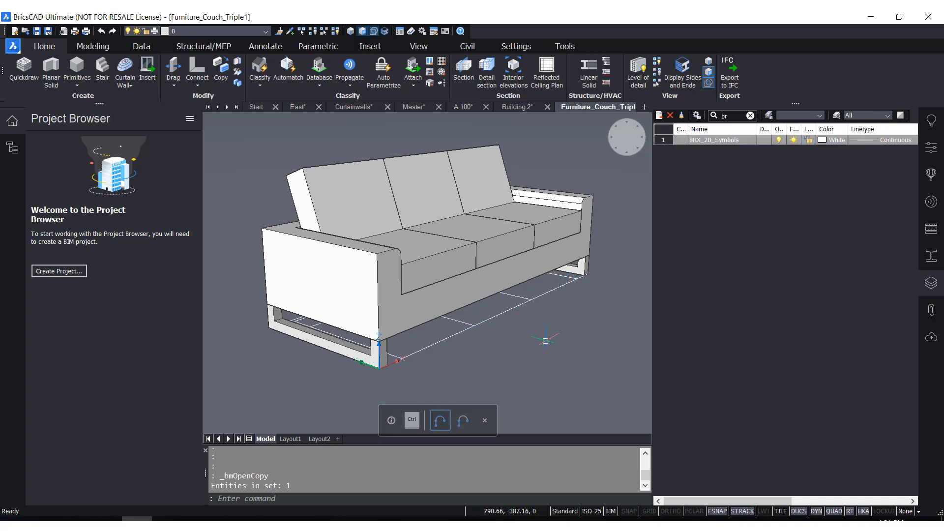
pyautogui.click(616, 322)
pyautogui.click(563, 359)
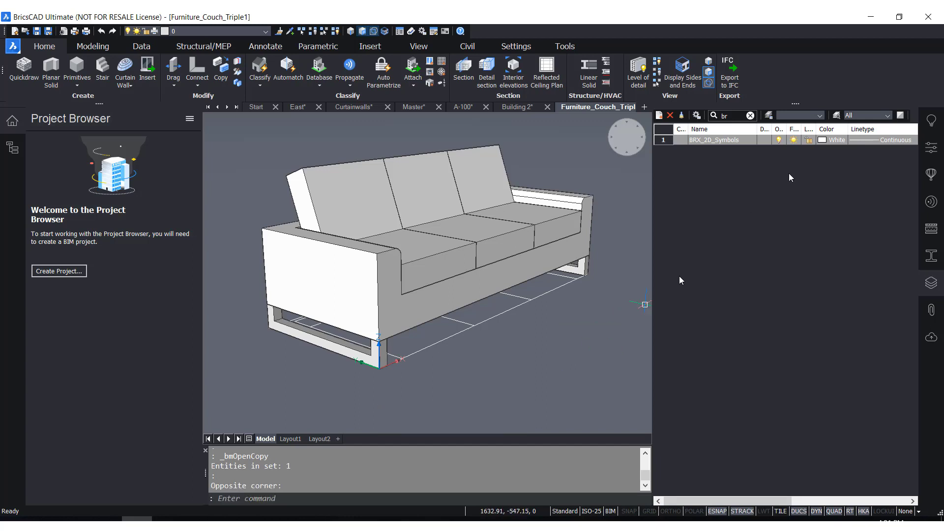
pyautogui.click(779, 140)
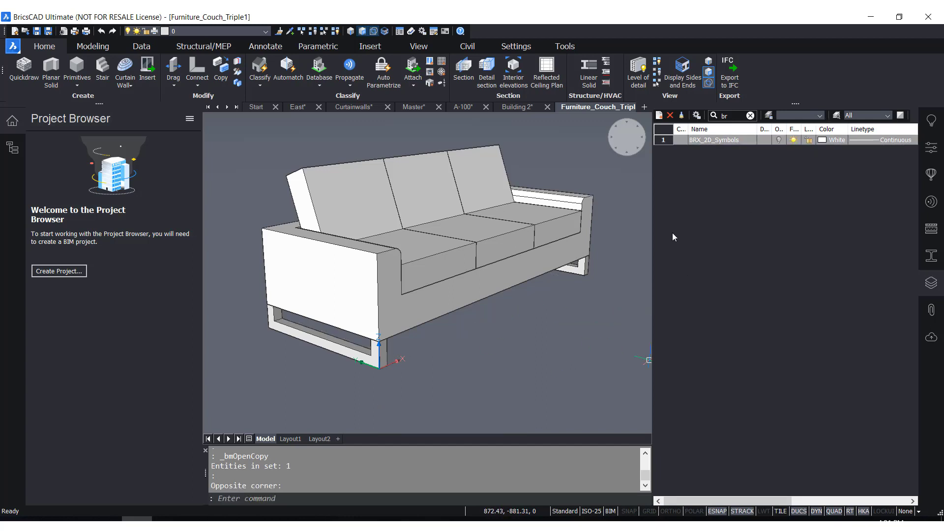
# Step: Return to the A-100 sheet and examine the 2D furniture symbols in the ground floor plan
pyautogui.click(514, 108)
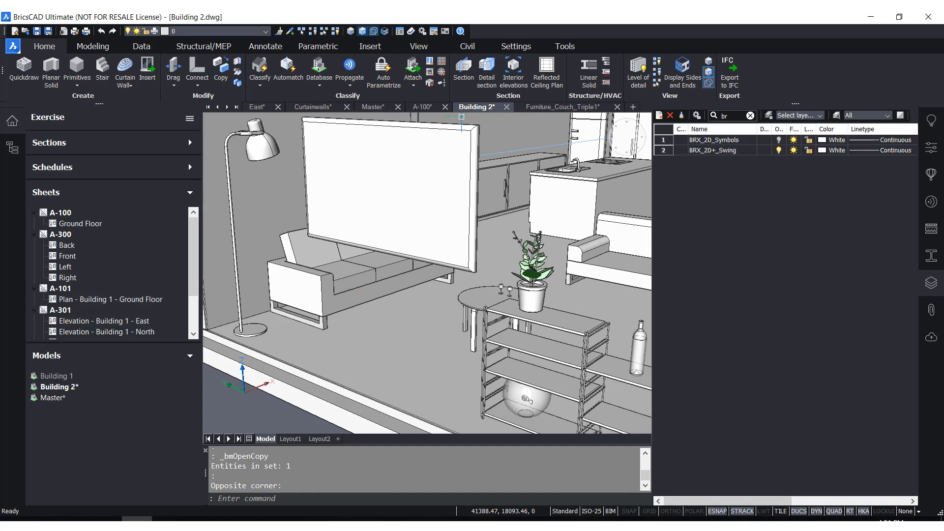
pyautogui.click(423, 106)
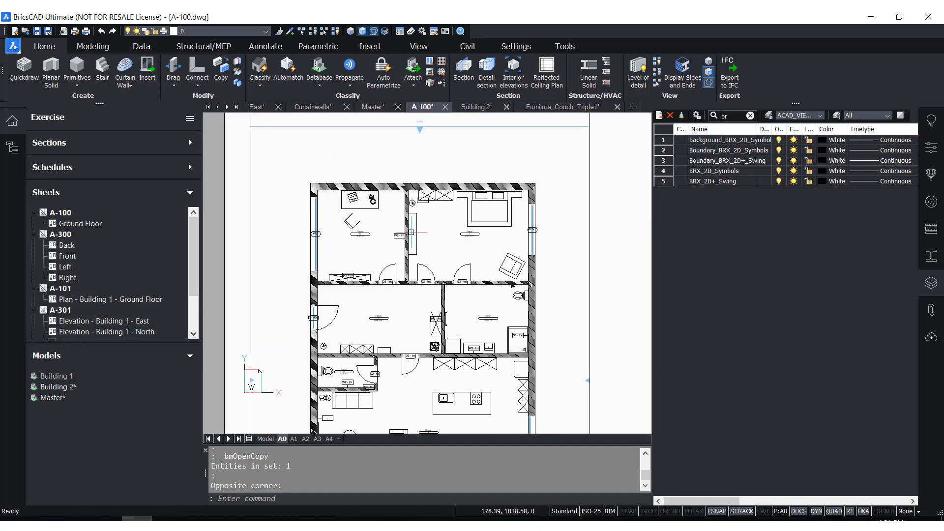
pyautogui.scroll(-2, 412, 232)
pyautogui.scroll(2, 456, 336)
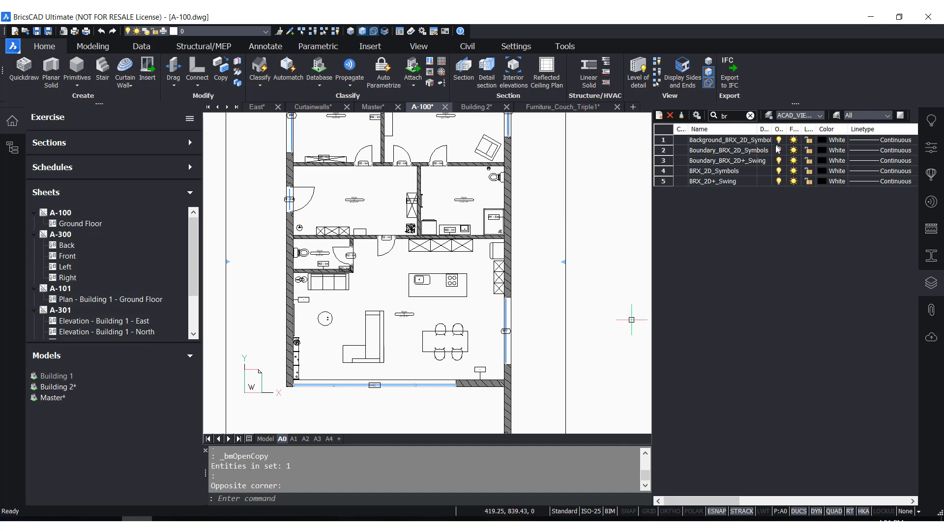
pyautogui.scroll(4, 378, 345)
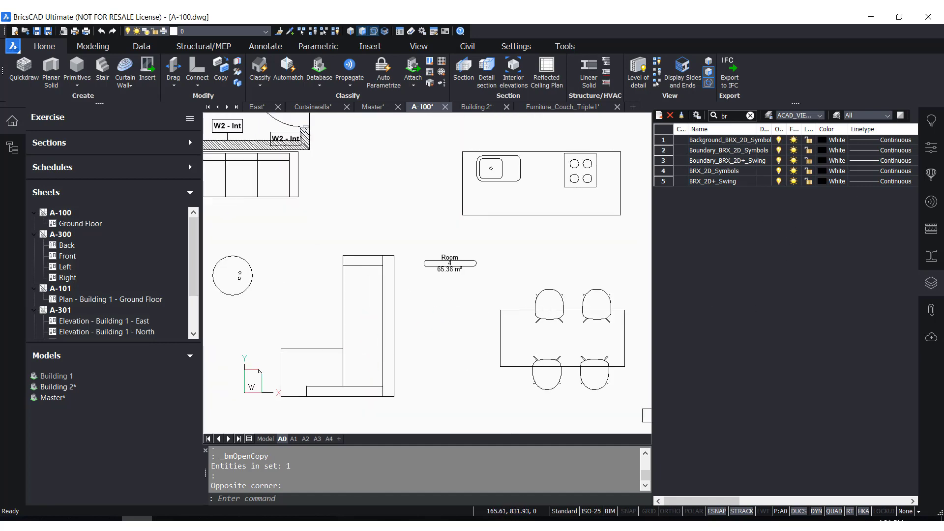
pyautogui.scroll(-5, 437, 287)
pyautogui.scroll(3, 440, 329)
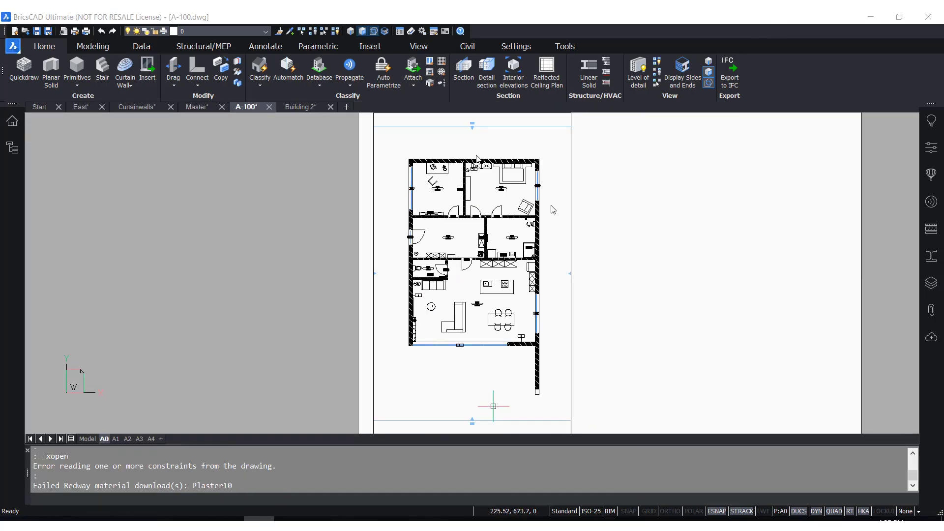
# Step: Reopen the referenced Building 2 drawing from the Master model
pyautogui.click(199, 107)
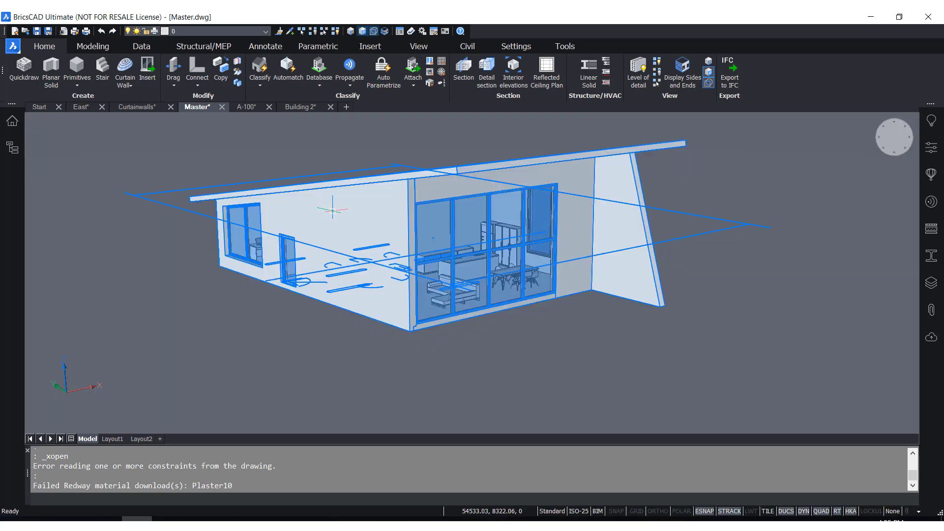
pyautogui.click(349, 218)
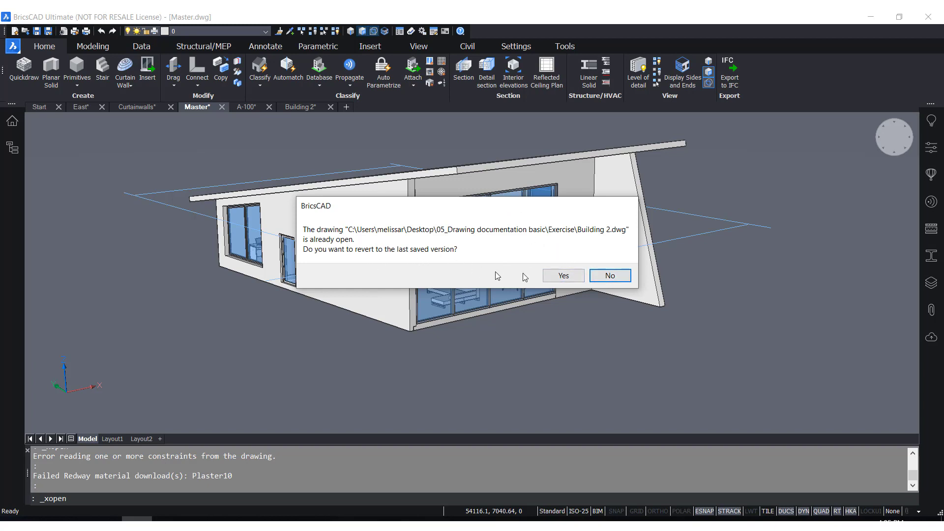
pyautogui.click(609, 276)
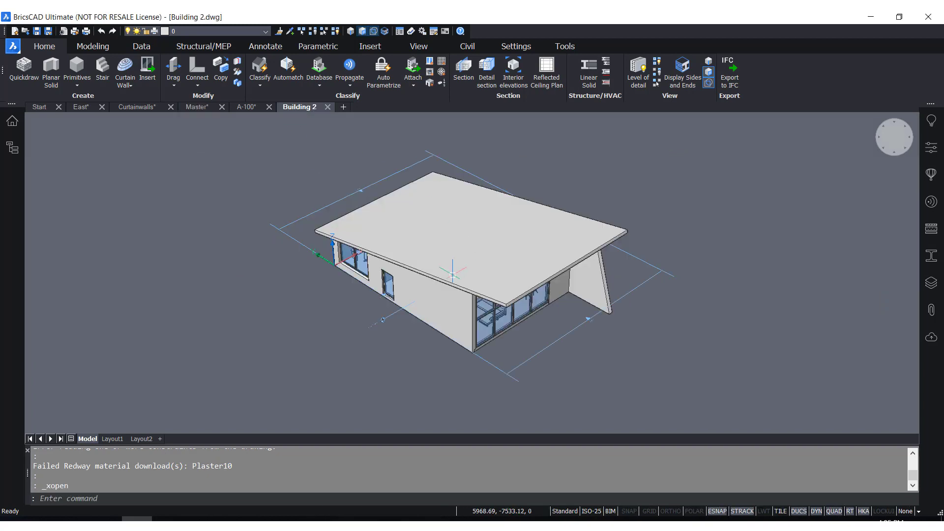
# Step: Turn on the clip display of the Ground Floor section to cut the building open at that level
pyautogui.keyDown('shift'); pyautogui.moveTo(437, 236); pyautogui.dragTo(470, 247, button='middle'); pyautogui.keyUp('shift')
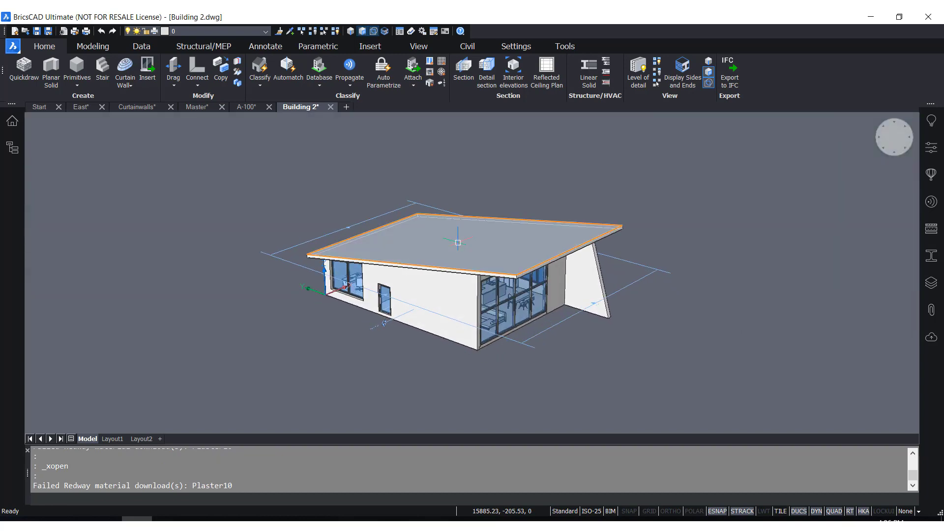
pyautogui.scroll(2, 521, 258)
pyautogui.scroll(-3, 521, 258)
pyautogui.scroll(6, 492, 295)
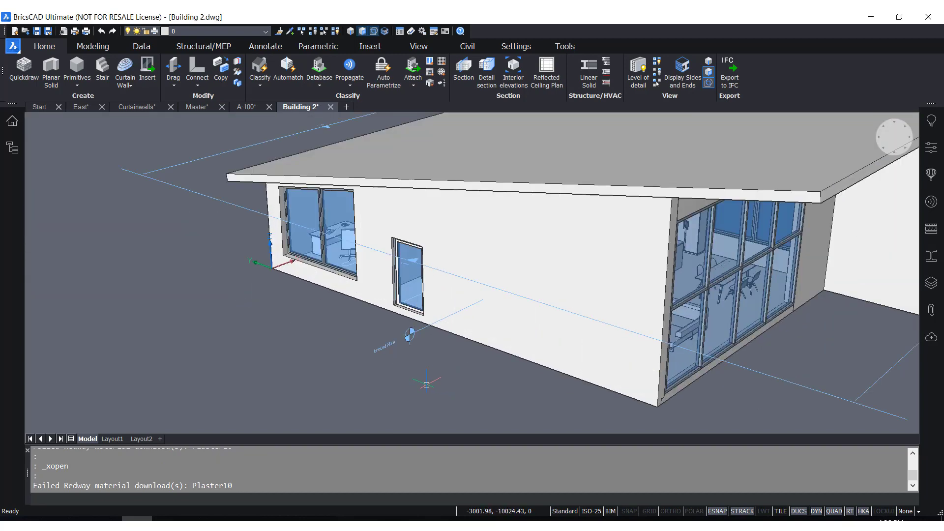
pyautogui.keyDown('shift'); pyautogui.moveTo(428, 383); pyautogui.dragTo(377, 373, button='middle'); pyautogui.keyUp('shift')
pyautogui.scroll(4, 381, 354)
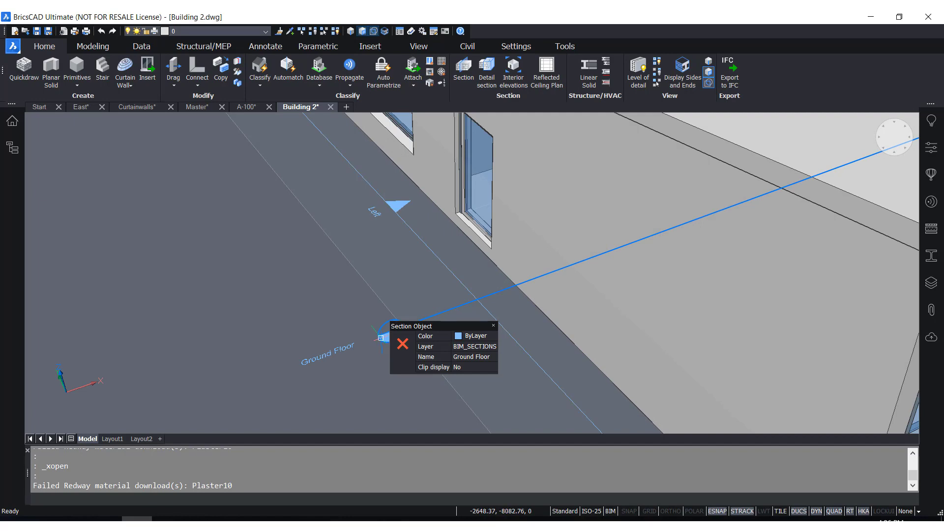
pyautogui.moveTo(403, 350)
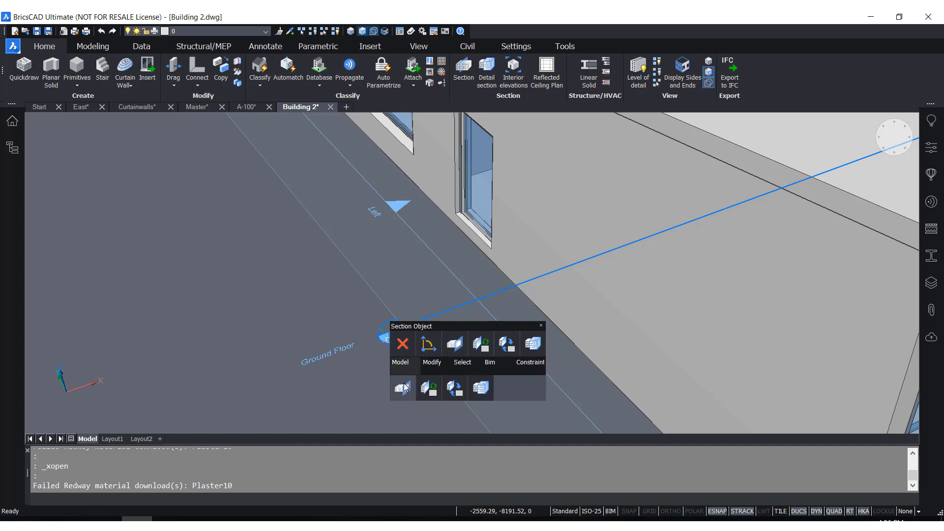
pyautogui.click(404, 384)
pyautogui.scroll(-5, 288, 318)
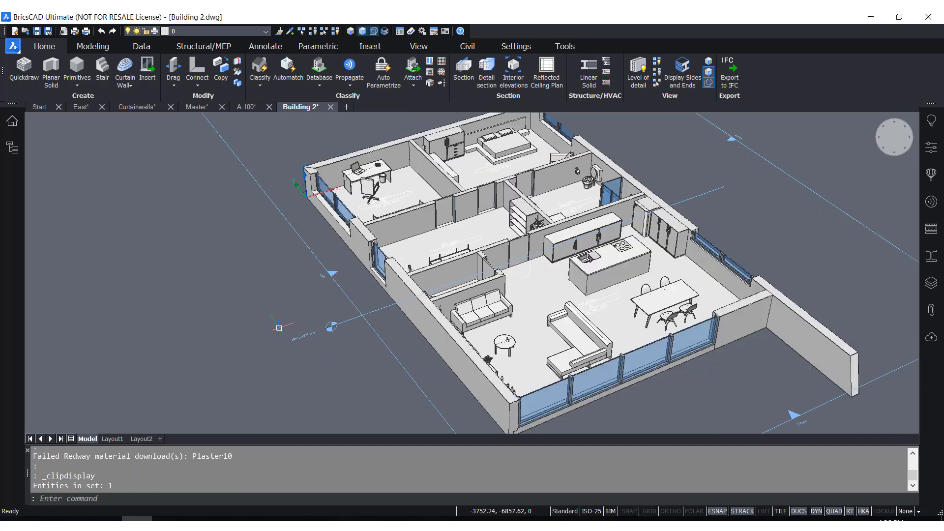
# Step: Delete the three-seat couch standing against the inner wall of the living room
pyautogui.keyDown('shift'); pyautogui.moveTo(215, 287); pyautogui.dragTo(257, 308, button='middle'); pyautogui.keyUp('shift')
pyautogui.scroll(-3, 259, 315)
pyautogui.scroll(5, 404, 339)
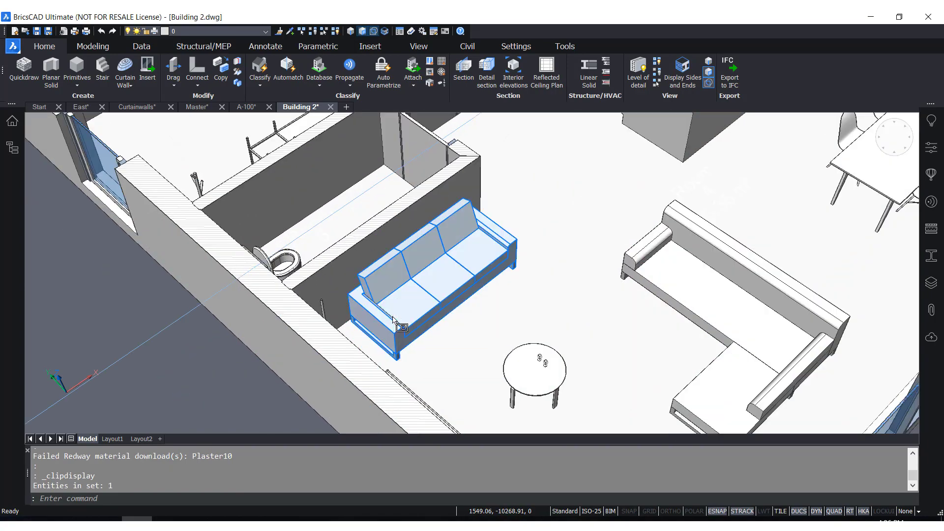
pyautogui.click(393, 319)
pyautogui.press('Delete')
pyautogui.scroll(-6, 393, 319)
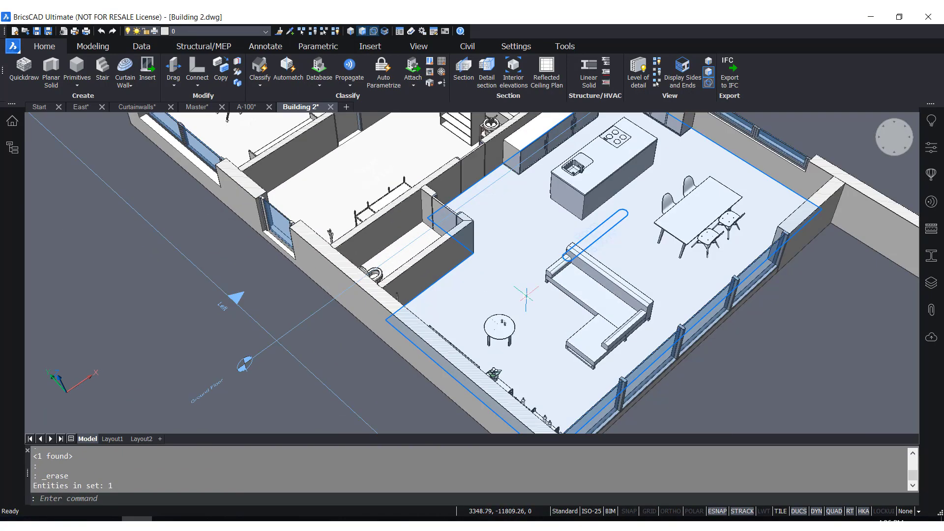
# Step: Flip the single-swing door of the office room both left-right and in-out
pyautogui.scroll(8, 566, 295)
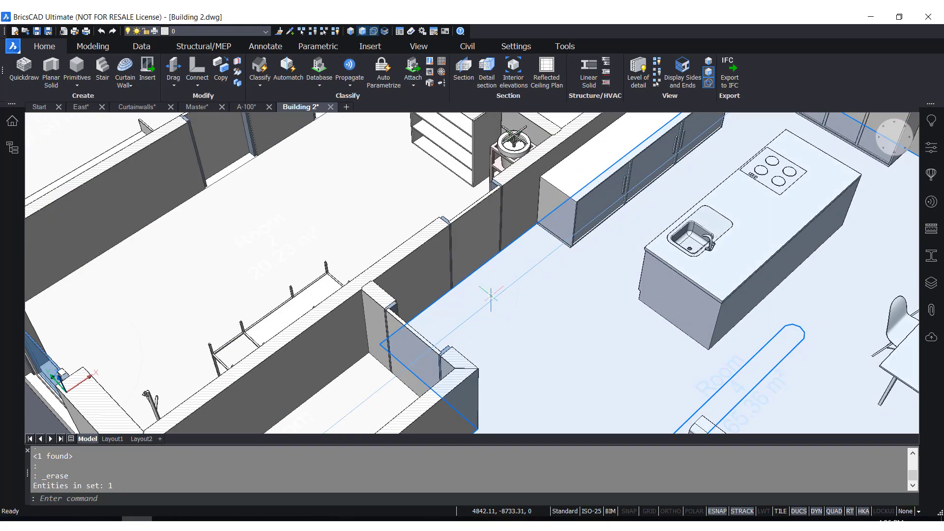
pyautogui.scroll(-3, 491, 296)
pyautogui.keyDown('shift'); pyautogui.moveTo(482, 261); pyautogui.dragTo(731, 276, button='middle'); pyautogui.keyUp('shift')
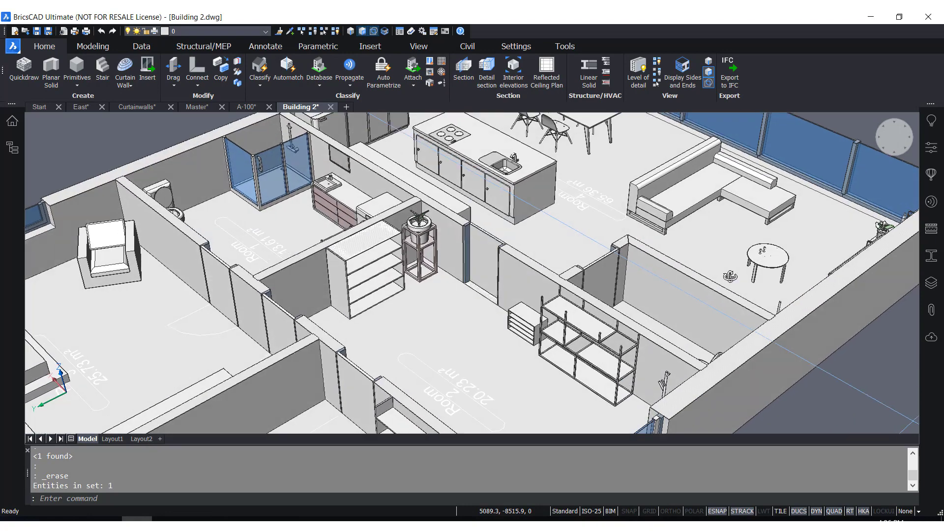
pyautogui.scroll(-2, 609, 202)
pyautogui.scroll(4, 452, 377)
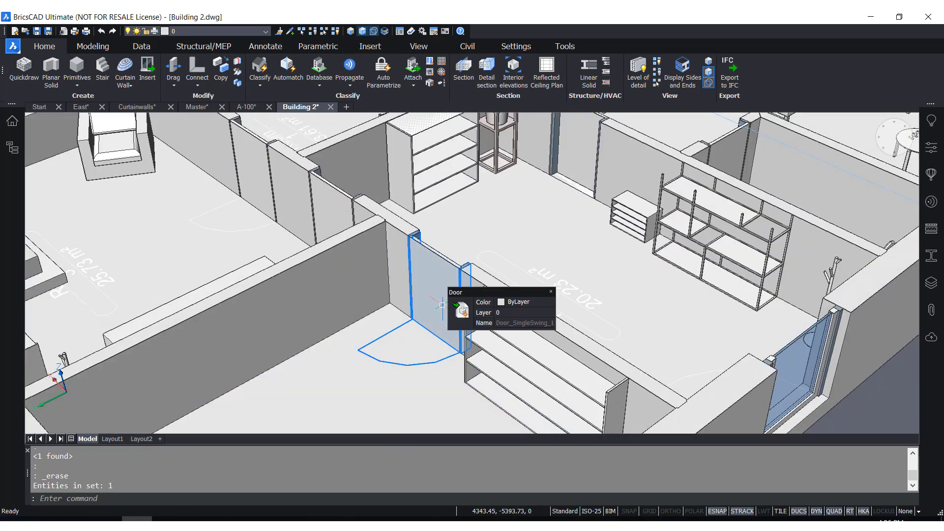
pyautogui.moveTo(445, 306)
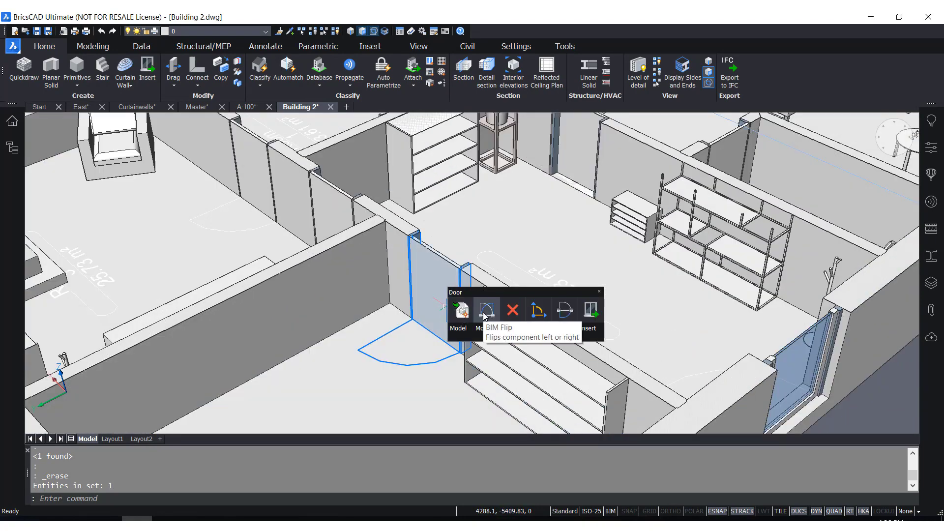
pyautogui.click(484, 315)
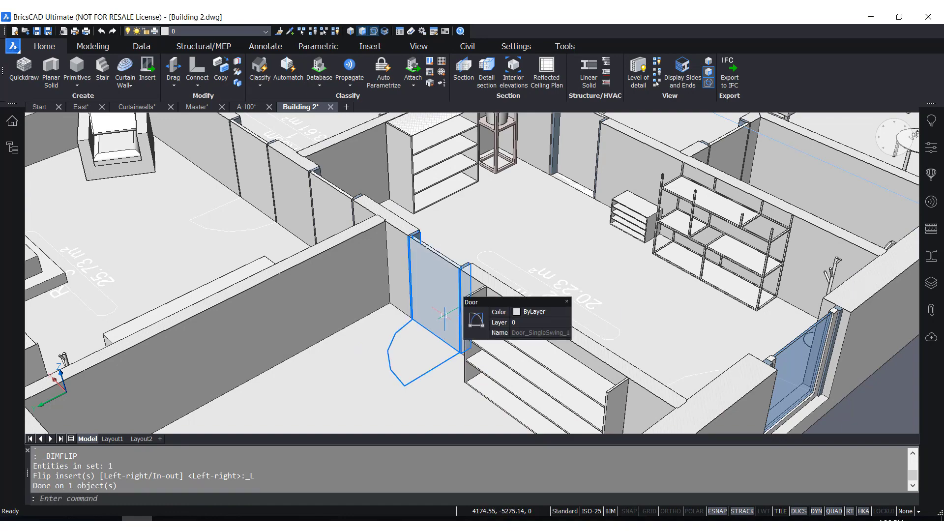
pyautogui.moveTo(452, 316)
pyautogui.click(541, 319)
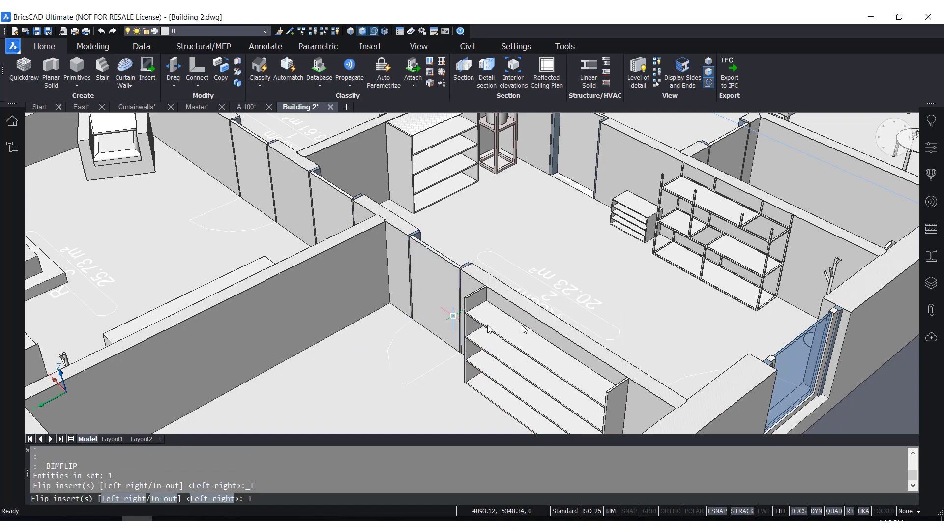
pyautogui.keyDown('shift'); pyautogui.moveTo(450, 290); pyautogui.dragTo(457, 344, button='middle'); pyautogui.keyUp('shift')
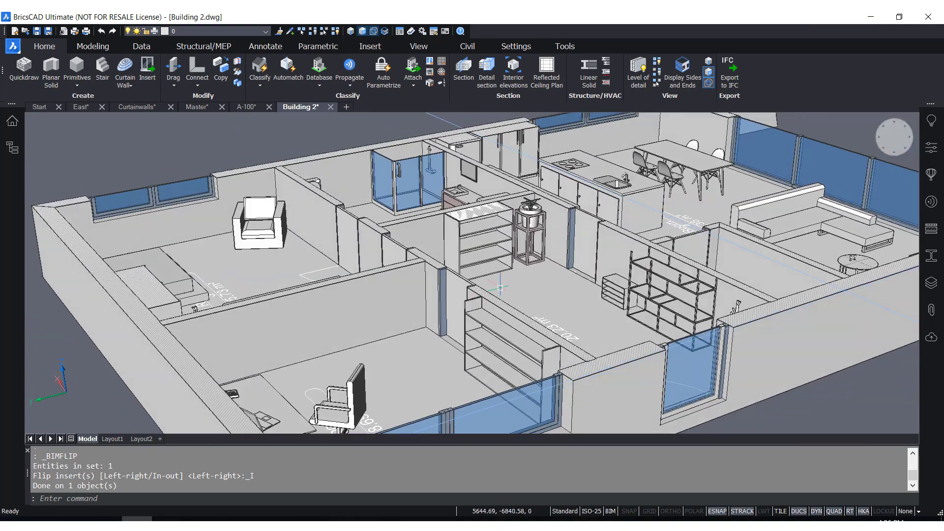
# Step: View the building from its back side, then bring up the BIM compositions library and search it for "ca"
pyautogui.click(894, 139)
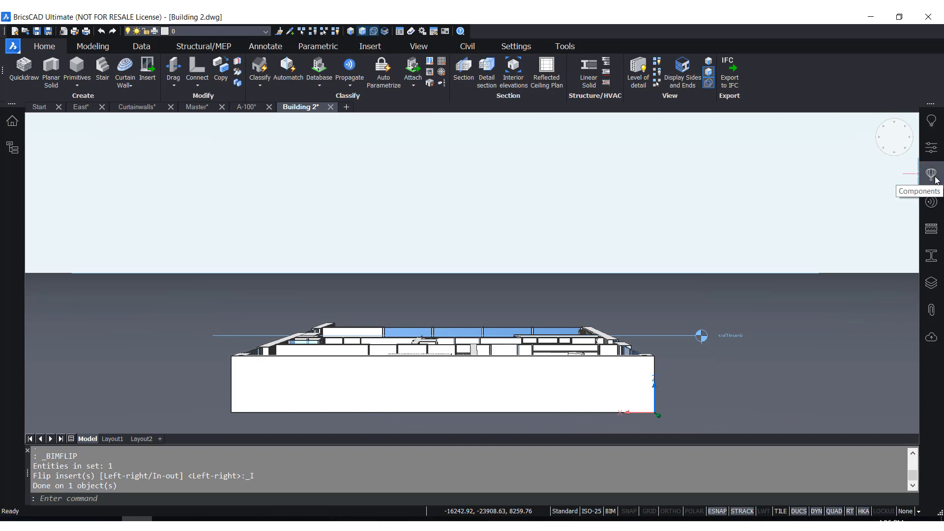
pyautogui.click(935, 227)
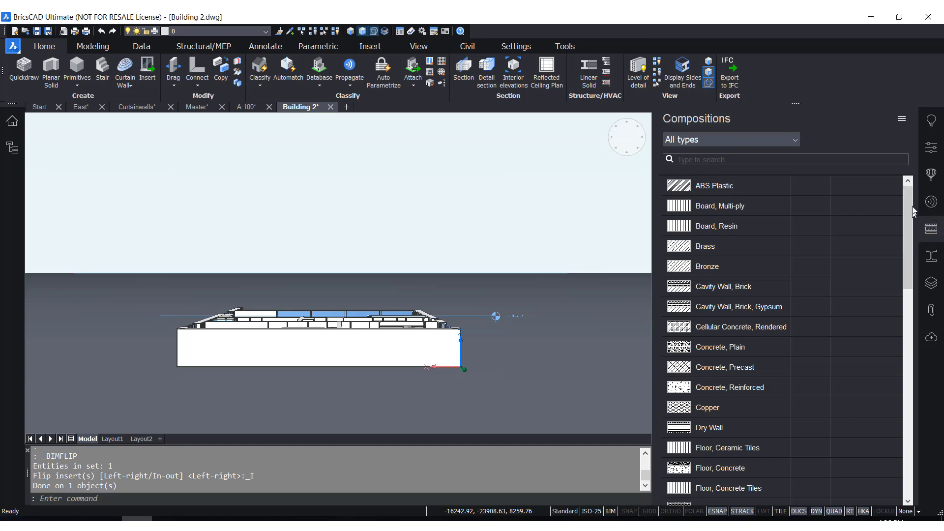
pyautogui.rightClick(934, 370)
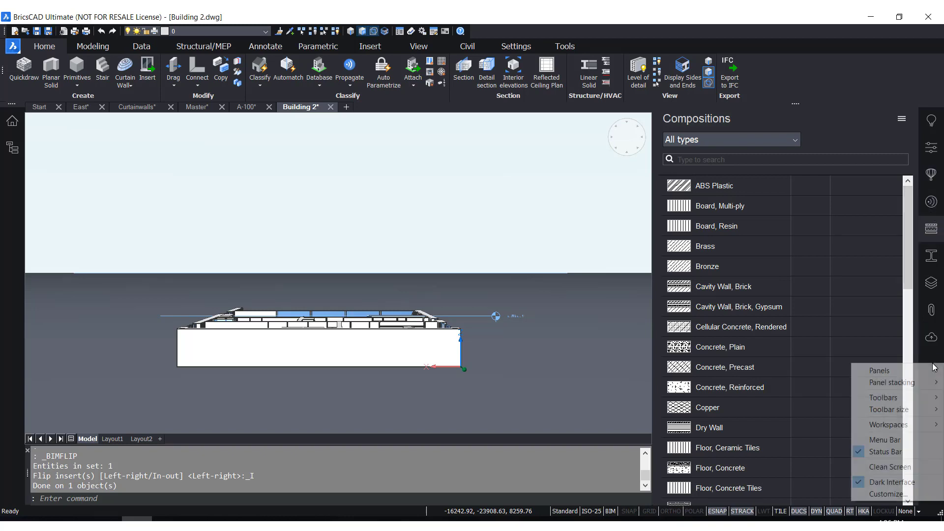
pyautogui.moveTo(906, 375)
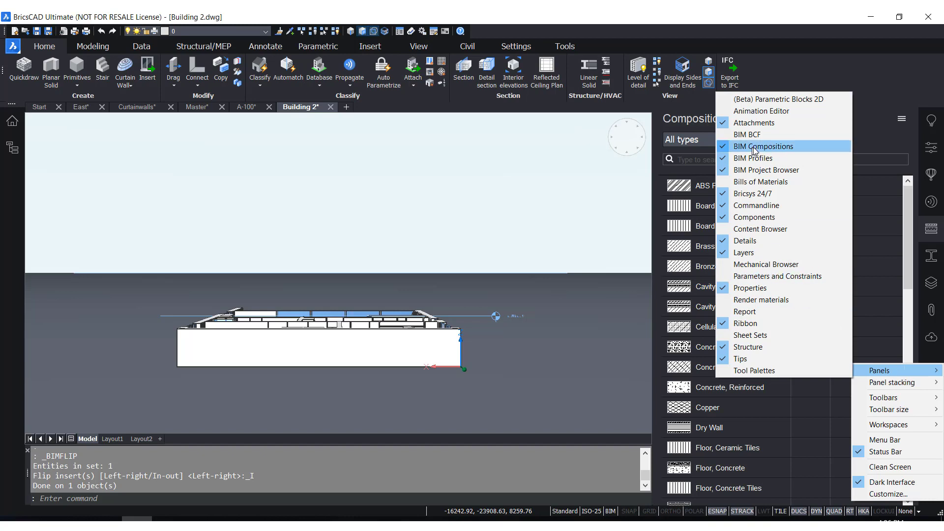
pyautogui.click(876, 132)
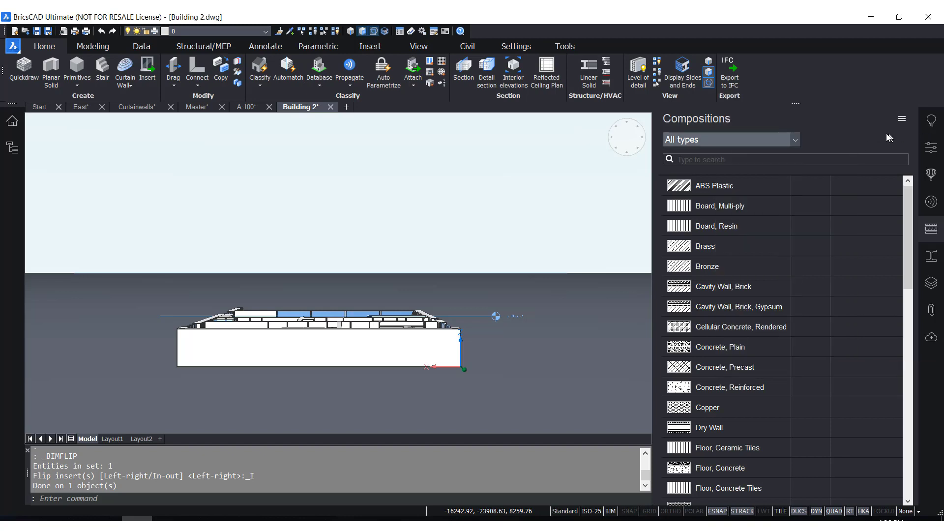
pyautogui.click(697, 158)
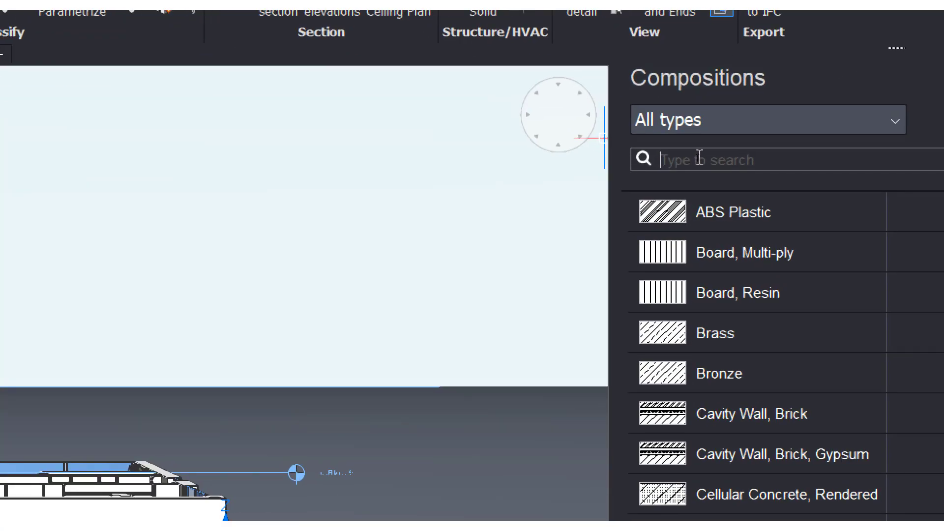
pyautogui.write('ca')
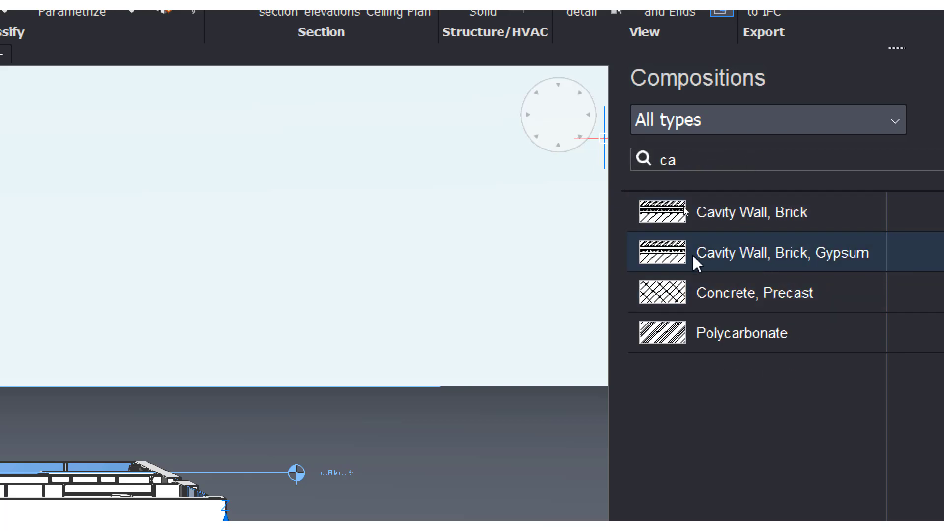
# Step: Assign the Cavity Wall, Brick composition to the back exterior wall, choosing its outer face as reference
pyautogui.click(716, 207)
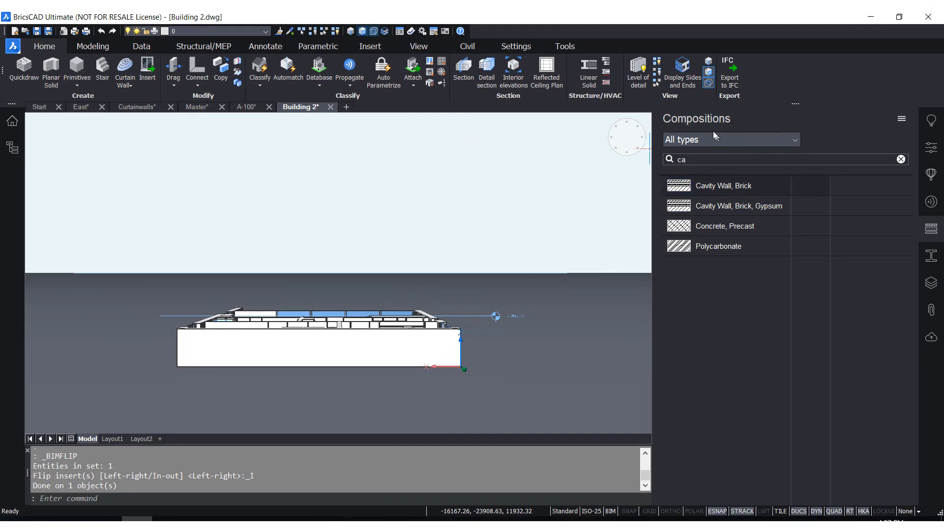
pyautogui.moveTo(700, 189); pyautogui.dragTo(285, 362)
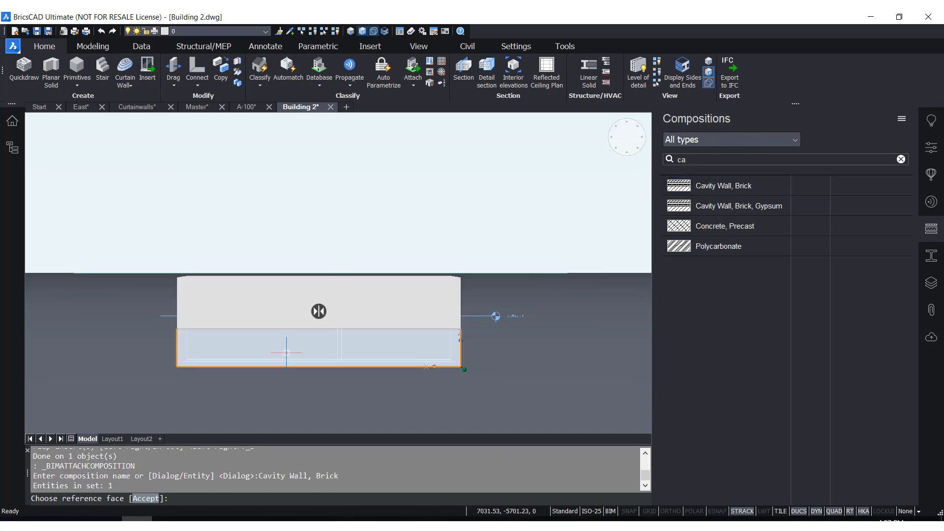
pyautogui.click(286, 352)
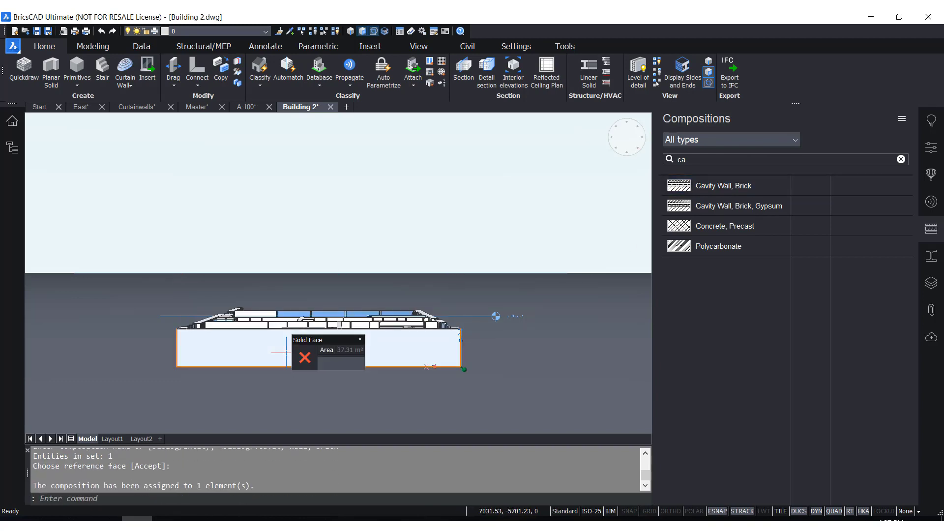
pyautogui.keyDown('shift'); pyautogui.moveTo(286, 352); pyautogui.dragTo(351, 338, button='middle'); pyautogui.keyUp('shift')
# Step: Assign the Cavity Wall, Brick composition to the left exterior wall containing the office window, with its outer face as reference
pyautogui.scroll(5, 334, 342)
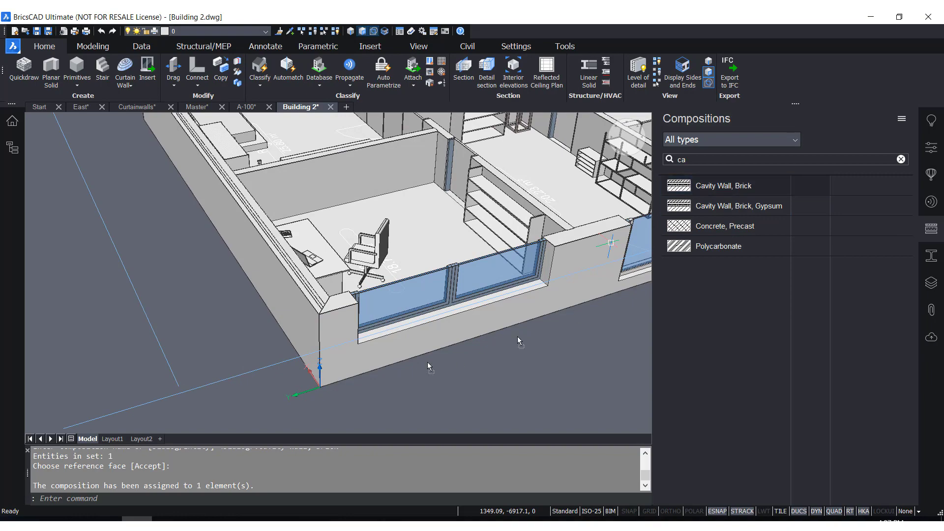
pyautogui.moveTo(330, 338); pyautogui.dragTo(319, 347)
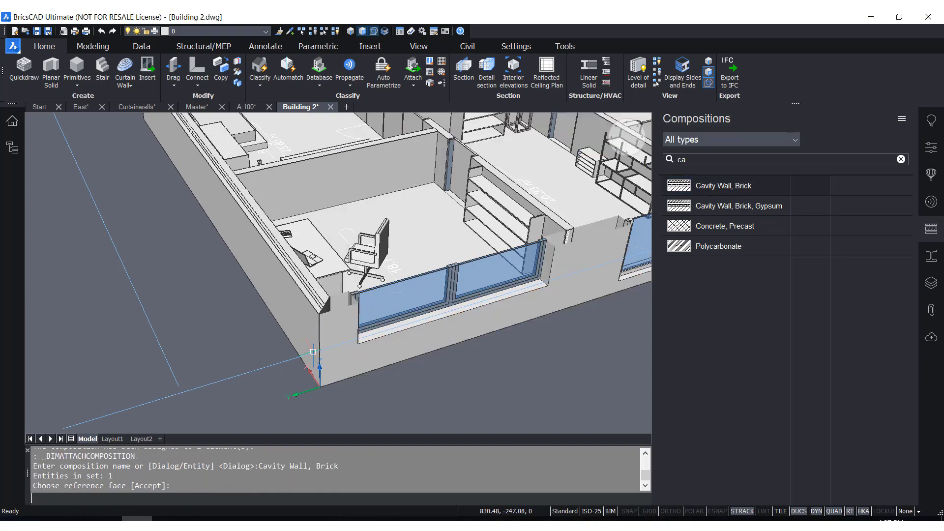
pyautogui.click(313, 351)
# Step: Assign the Cavity Wall, Brick composition to the short front exterior wall beside the living room glazing
pyautogui.scroll(-5, 314, 352)
pyautogui.keyDown('shift'); pyautogui.moveTo(315, 351); pyautogui.dragTo(378, 357, button='middle'); pyautogui.keyUp('shift')
pyautogui.scroll(-3, 219, 288)
pyautogui.scroll(3, 409, 366)
pyautogui.scroll(-3, 378, 356)
pyautogui.scroll(4, 497, 339)
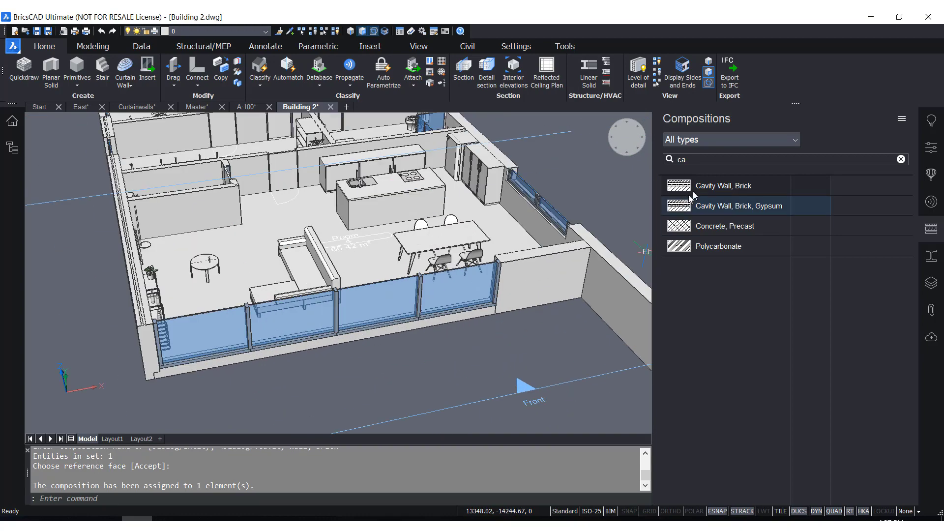
pyautogui.moveTo(555, 283); pyautogui.dragTo(555, 284)
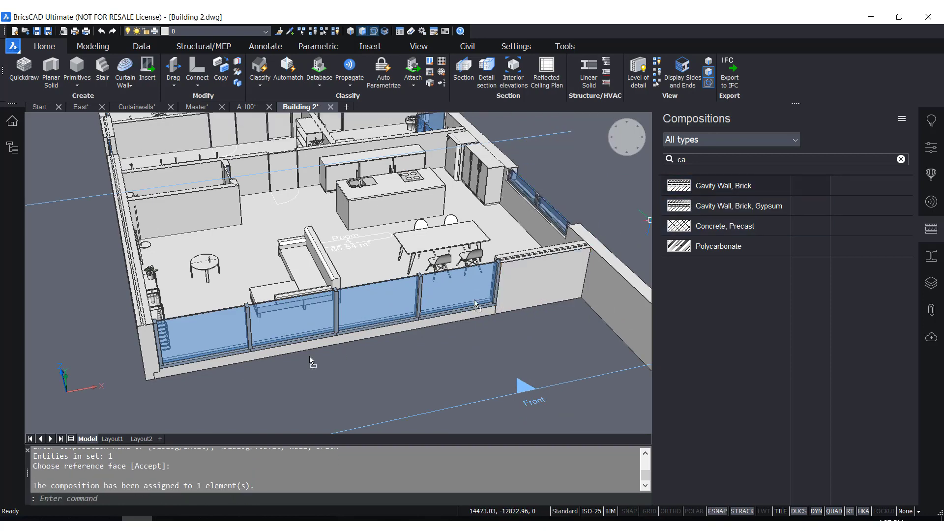
pyautogui.moveTo(134, 348); pyautogui.dragTo(140, 344)
pyautogui.scroll(-4, 245, 320)
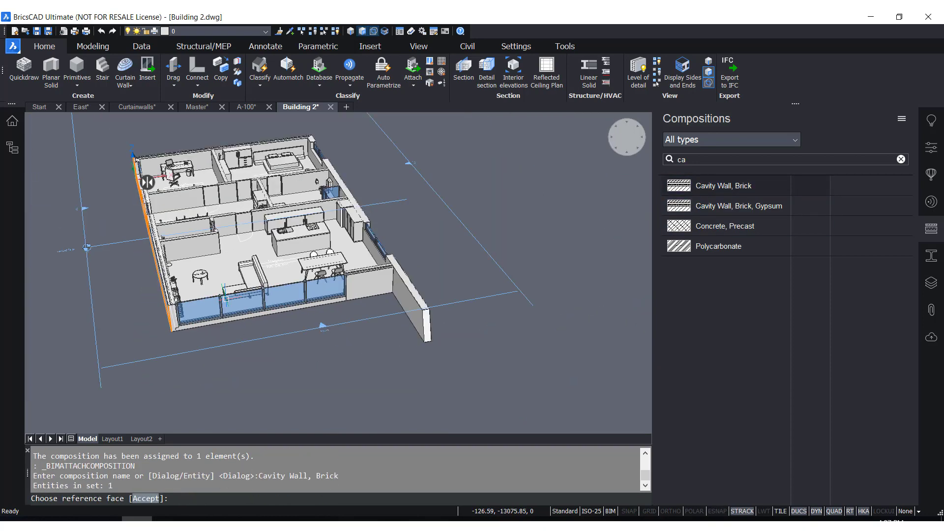
pyautogui.scroll(2, 353, 316)
pyautogui.keyDown('shift'); pyautogui.moveTo(476, 269); pyautogui.dragTo(568, 216, button='middle'); pyautogui.keyUp('shift')
pyautogui.scroll(2, 514, 219)
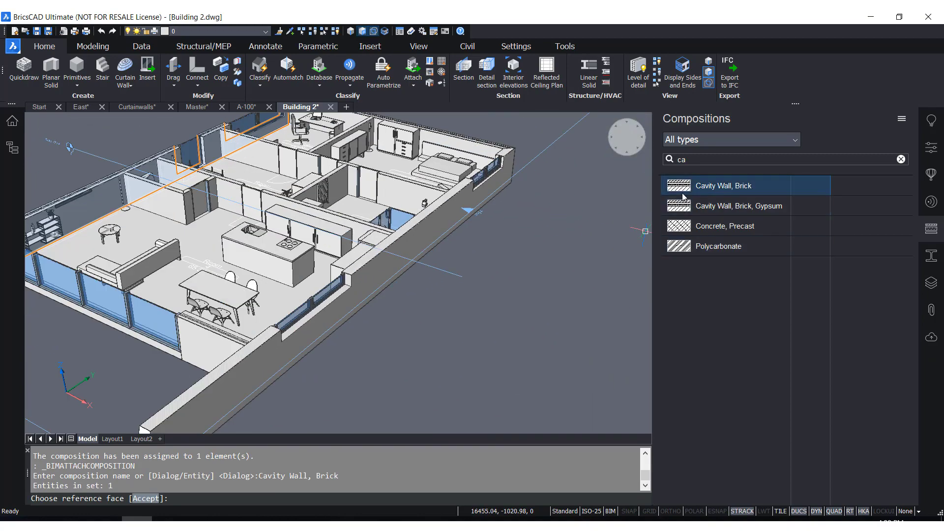
pyautogui.moveTo(422, 243); pyautogui.dragTo(423, 242)
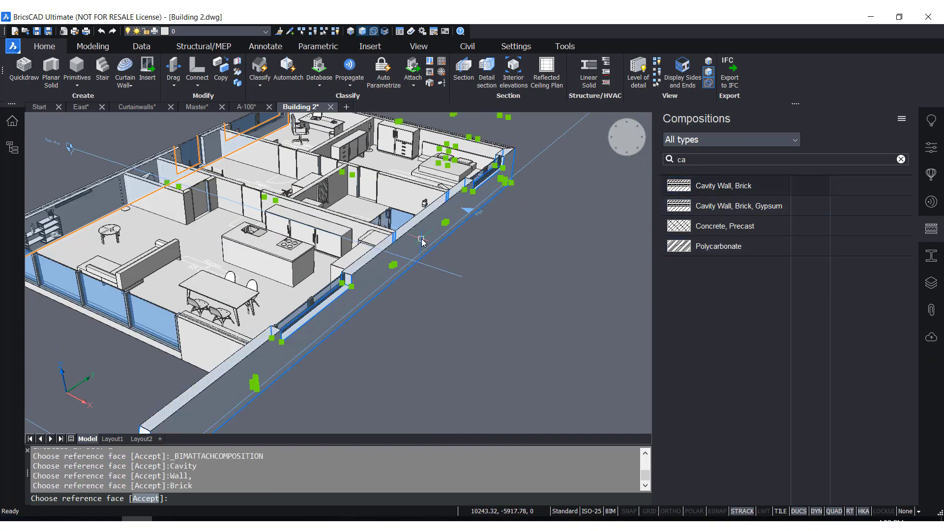
pyautogui.press('Escape')
pyautogui.press('Escape')
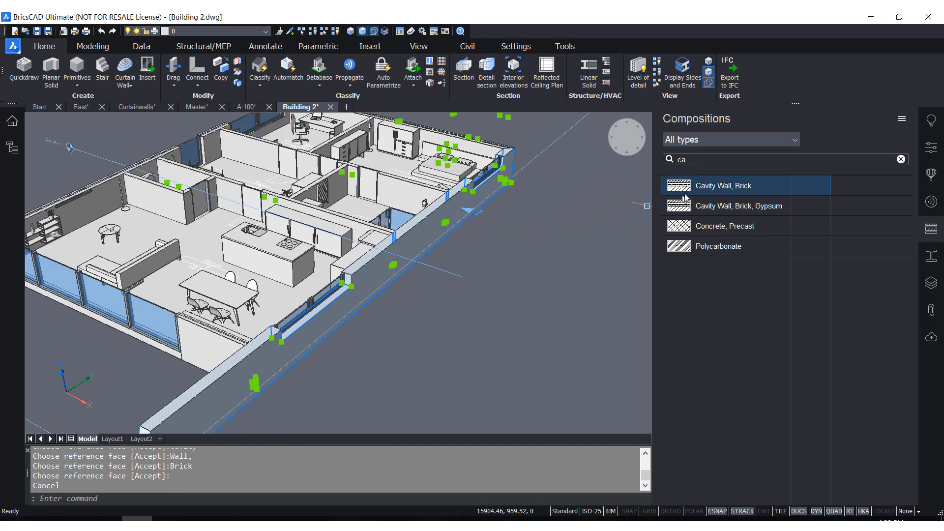
# Step: Assign the Cavity Wall, Brick composition to the long right exterior wall, accepting its outer reference face
pyautogui.click(423, 227)
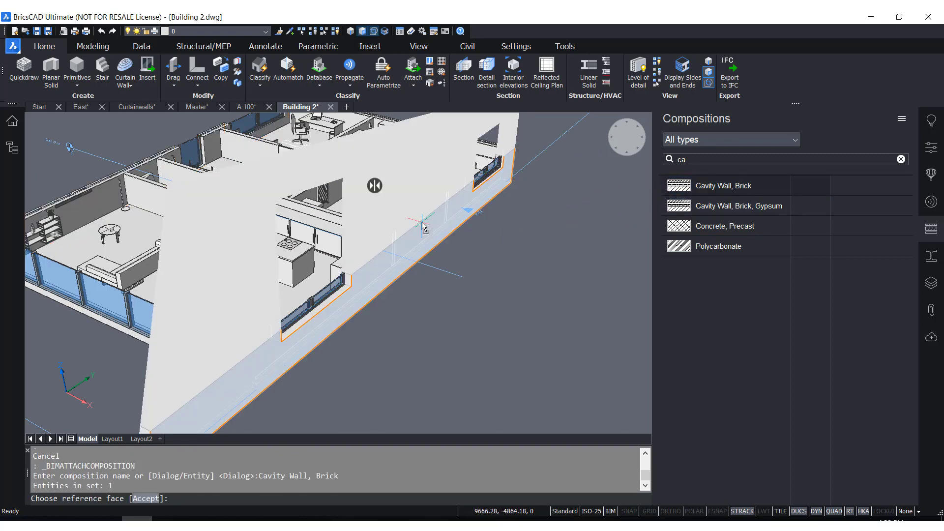
pyautogui.scroll(-5, 375, 185)
pyautogui.press('Return')
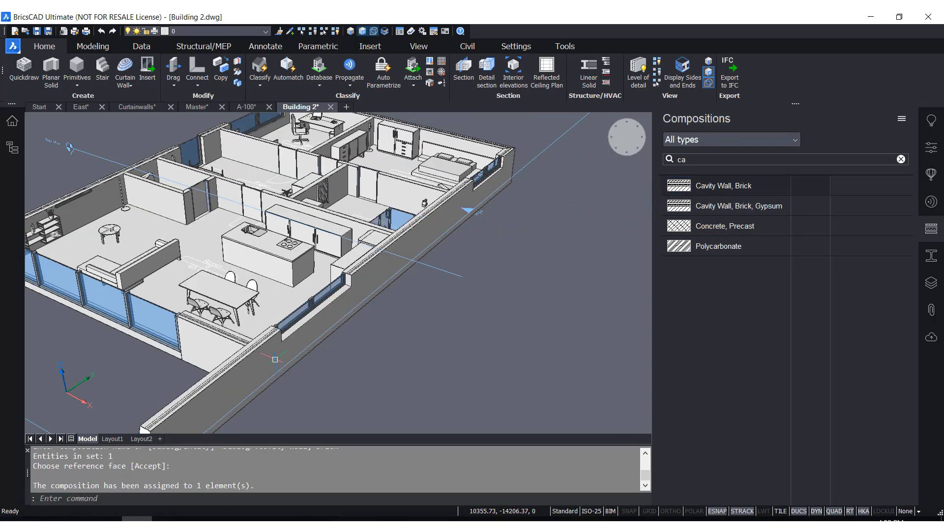
pyautogui.scroll(-8, 493, 305)
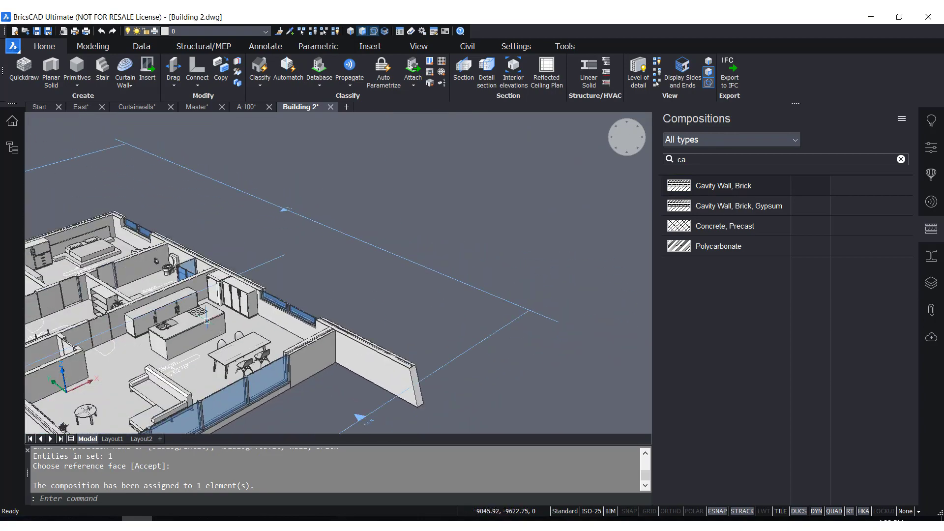
# Step: Save and close the Building 2 model, and reload its updated external reference in the Master drawing
pyautogui.scroll(8, 279, 324)
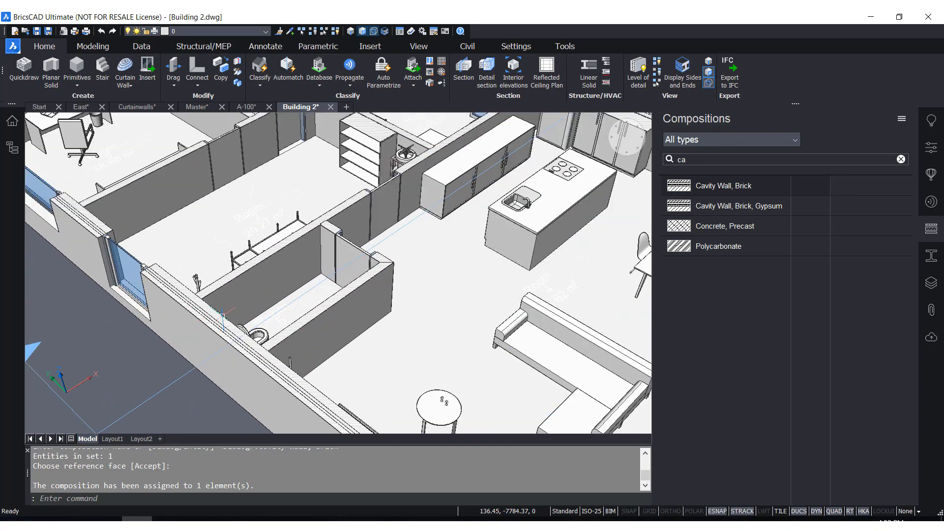
pyautogui.keyDown('shift'); pyautogui.moveTo(487, 236); pyautogui.dragTo(352, 214, button='middle'); pyautogui.keyUp('shift')
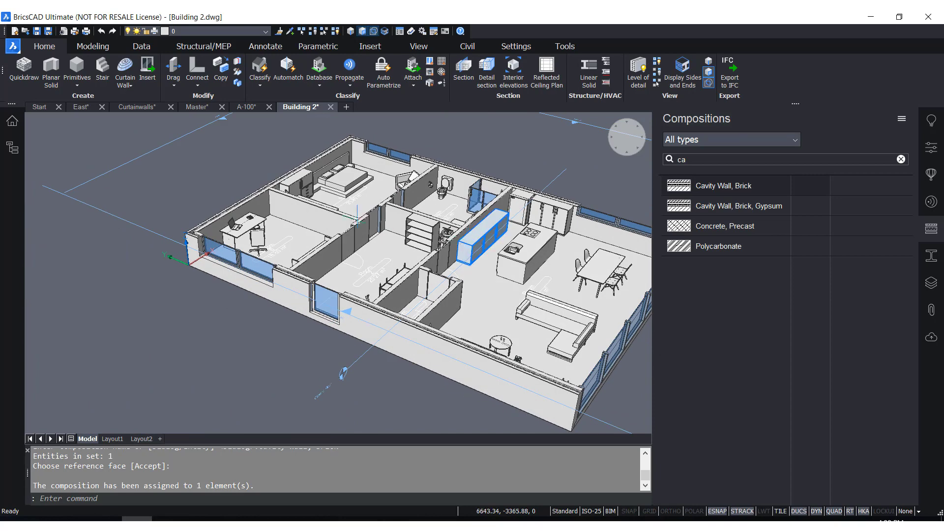
pyautogui.click(331, 108)
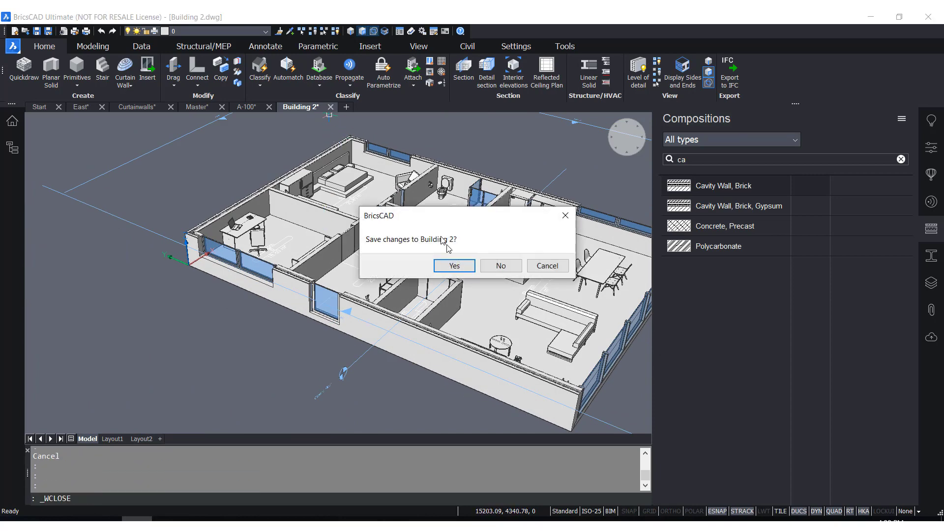
pyautogui.click(455, 266)
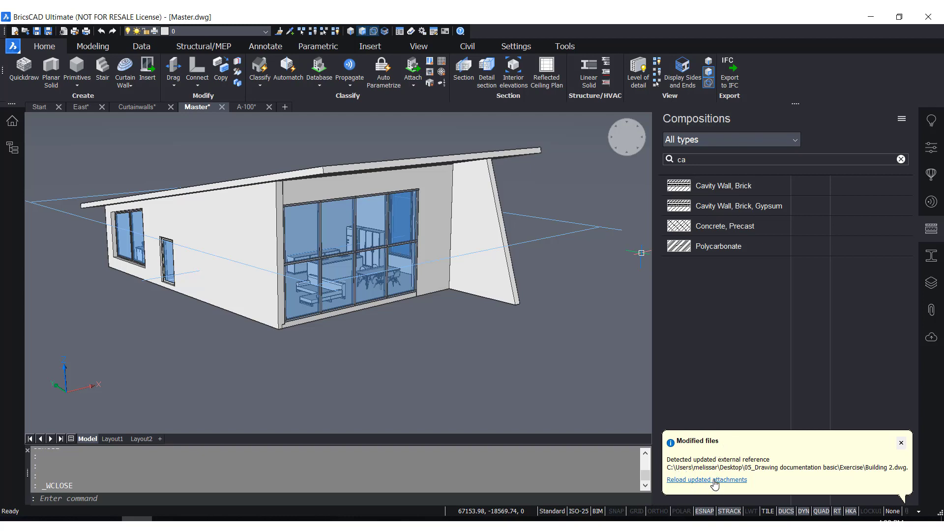
pyautogui.click(714, 480)
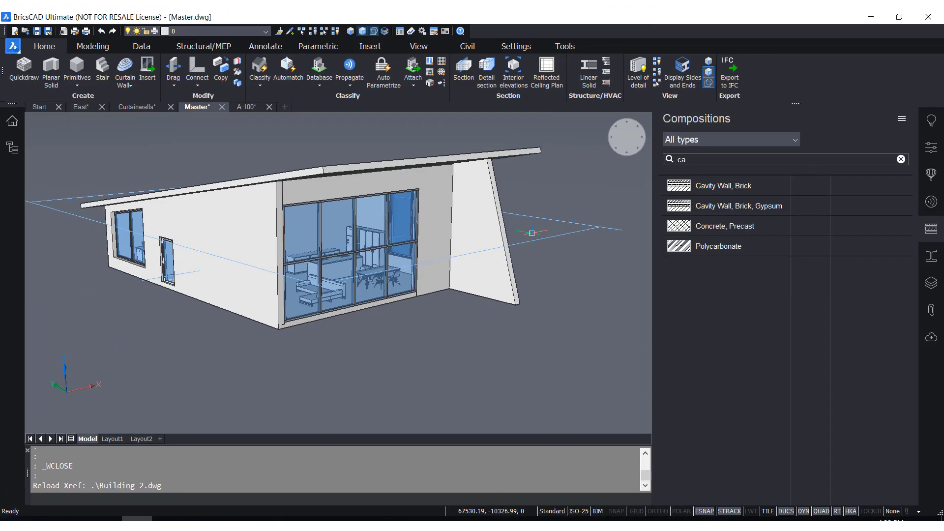
pyautogui.click(930, 230)
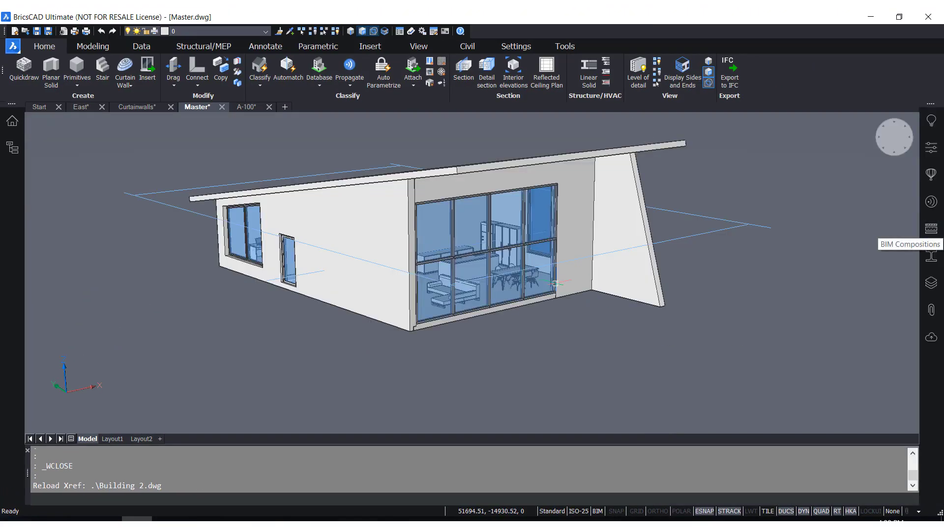
# Step: Open the A-100 sheet from the Exercise project and examine whether its ground floor plan reflects the Building 2 edits
pyautogui.click(13, 123)
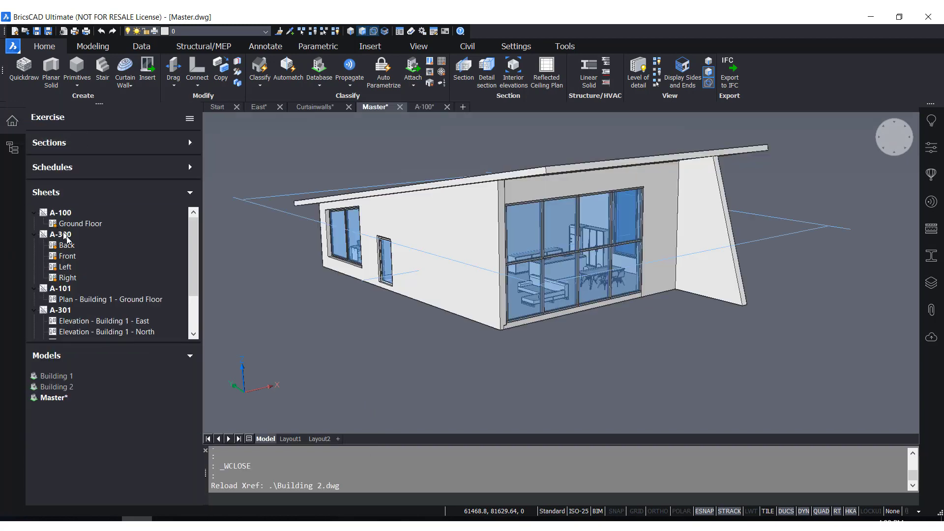
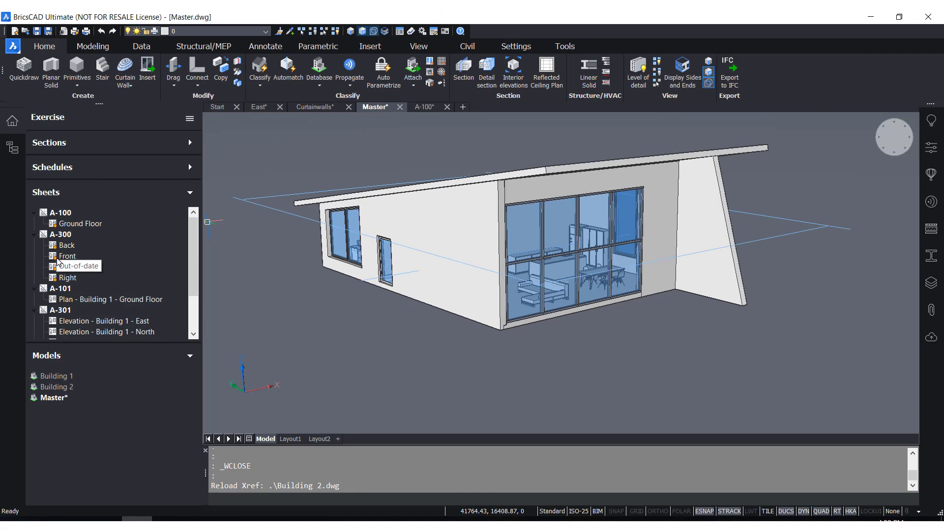
pyautogui.click(190, 118)
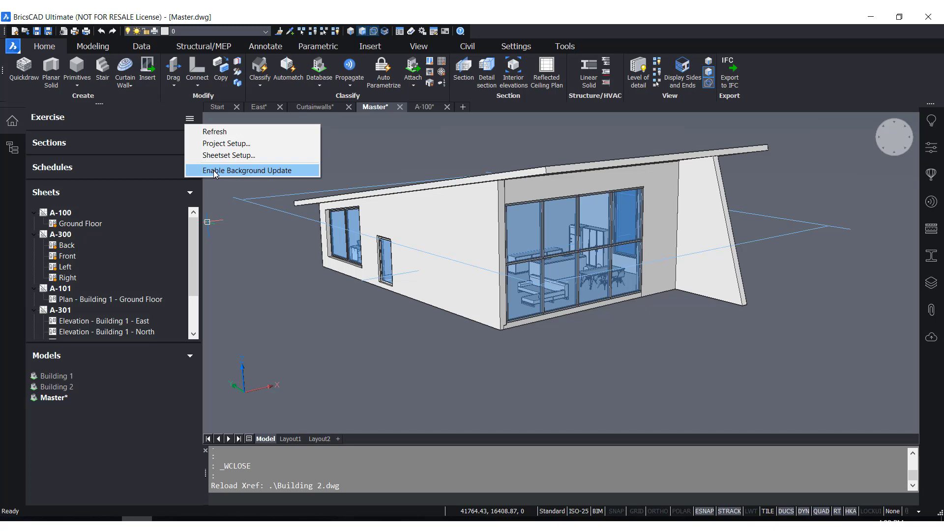
pyautogui.doubleClick(67, 215)
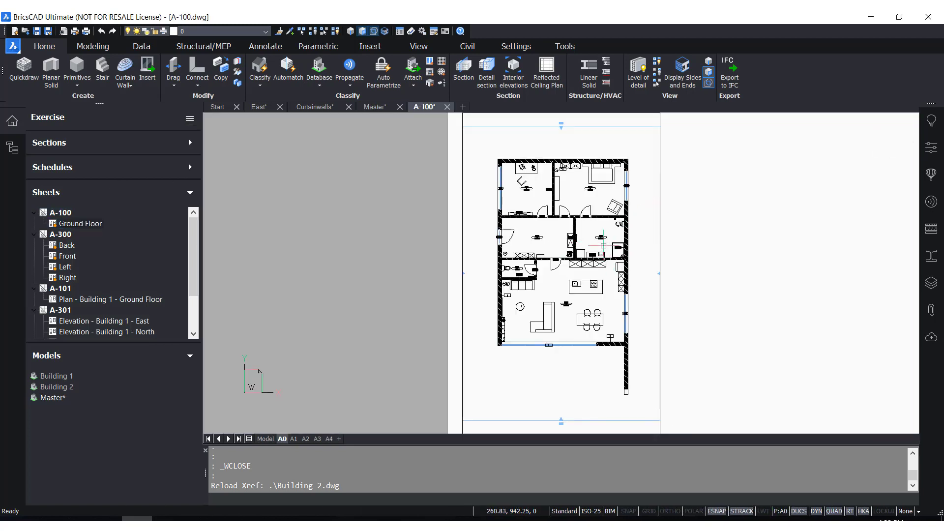
pyautogui.scroll(4, 564, 303)
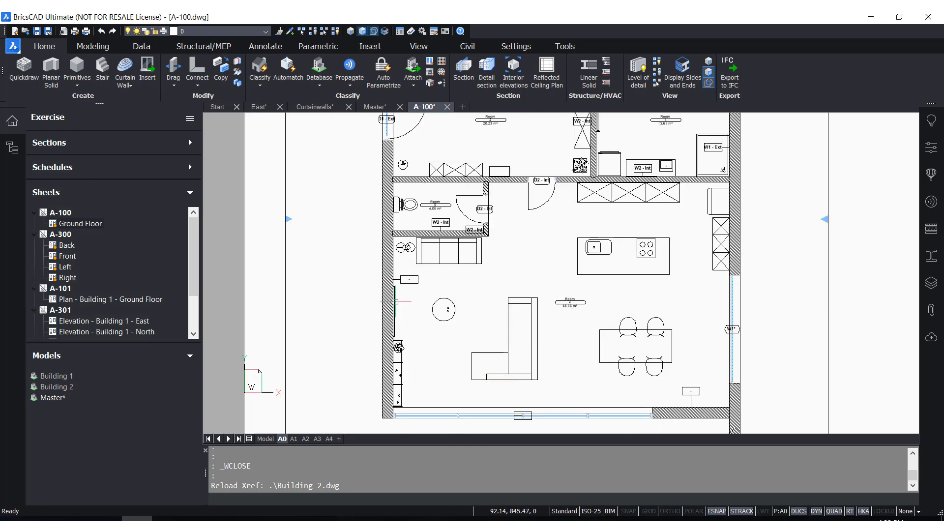
pyautogui.scroll(-3, 595, 276)
pyautogui.scroll(3, 594, 326)
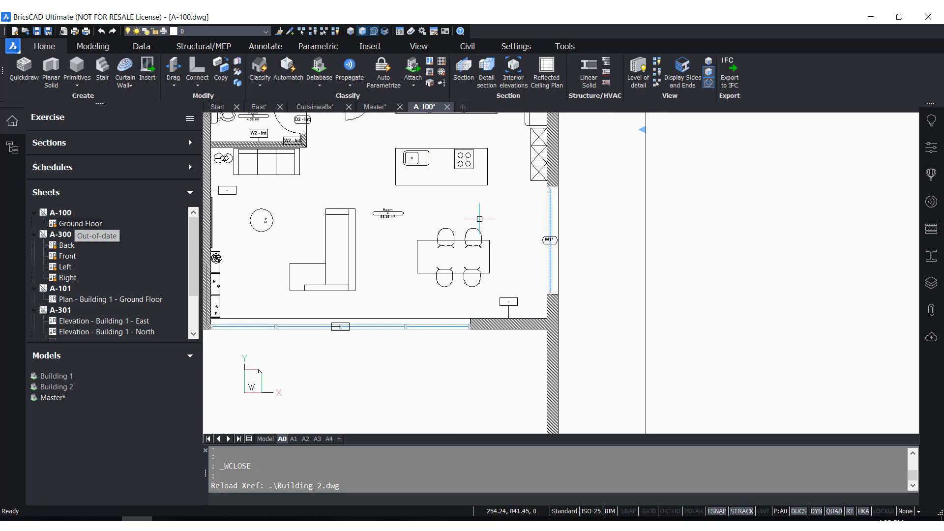
pyautogui.scroll(-1, 669, 308)
pyautogui.scroll(1, 492, 195)
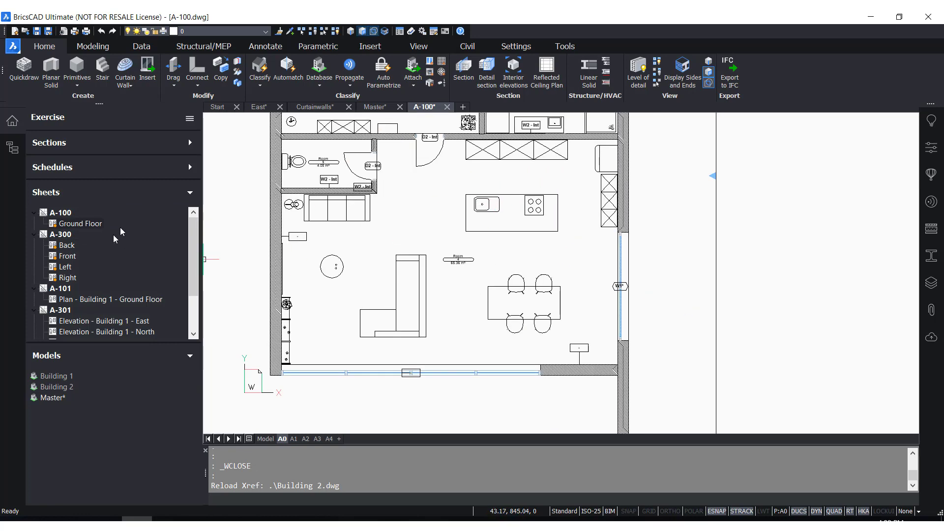
# Step: Close the A-100 sheet without saving and update its Ground Floor view from the project's sheet list
pyautogui.click(447, 107)
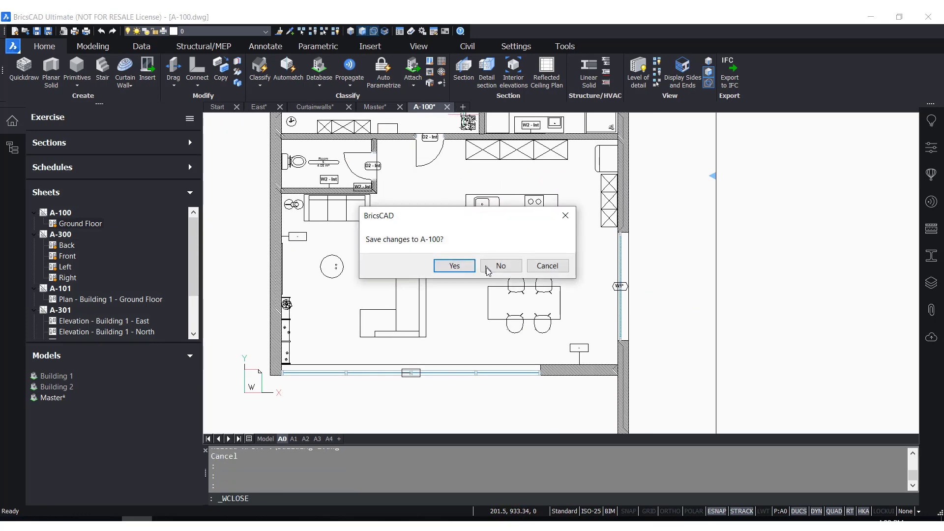
pyautogui.click(498, 267)
pyautogui.rightClick(79, 225)
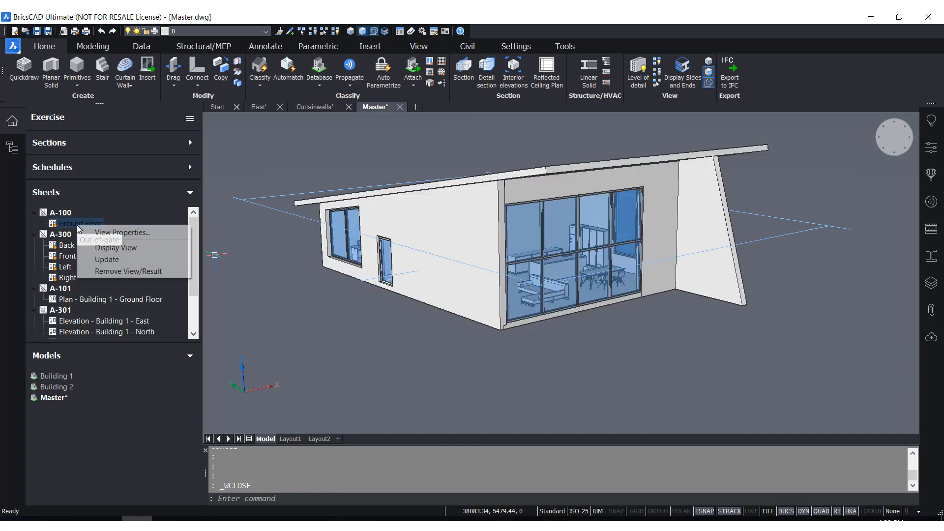
pyautogui.click(98, 260)
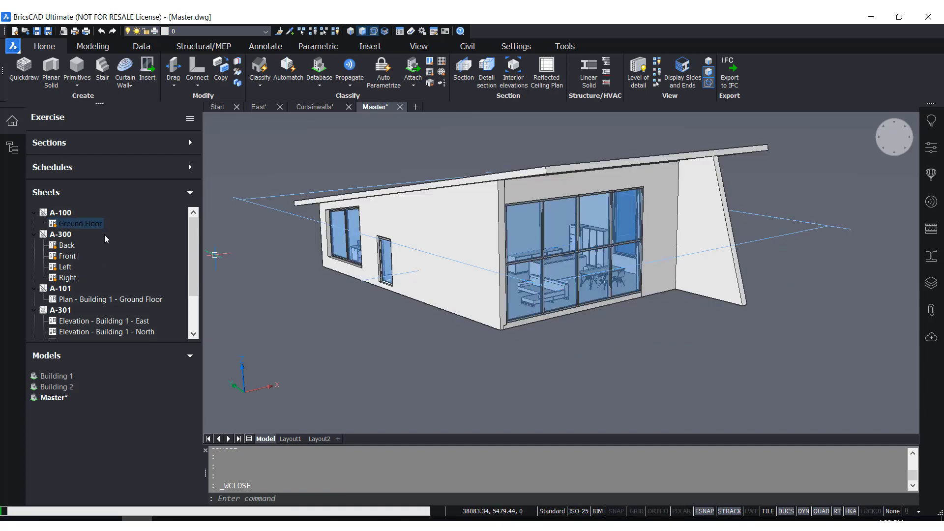
# Step: Open the updated Ground Floor view on sheet A-100 and examine the exterior wall layers, the doors and the living room furniture
pyautogui.doubleClick(81, 224)
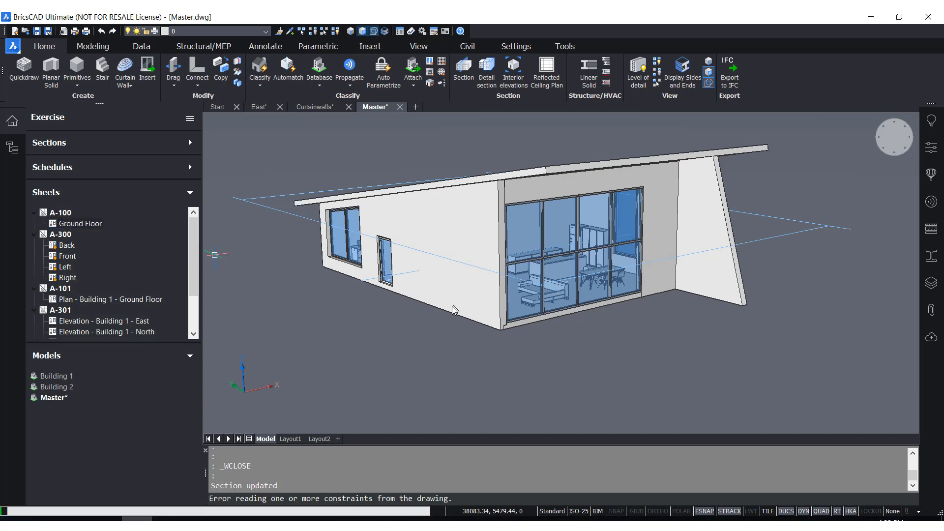
pyautogui.scroll(5, 318, 189)
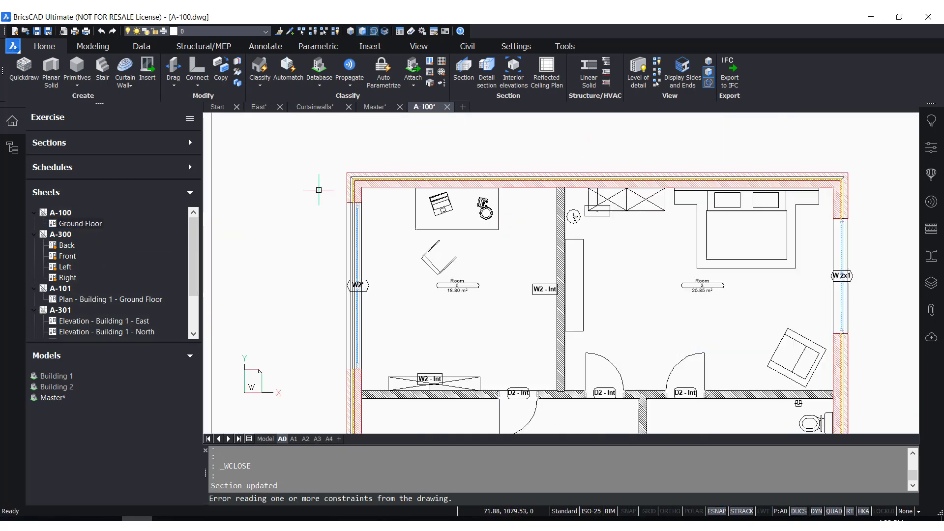
pyautogui.scroll(3, 319, 190)
pyautogui.scroll(-2, 319, 190)
pyautogui.scroll(4, 324, 192)
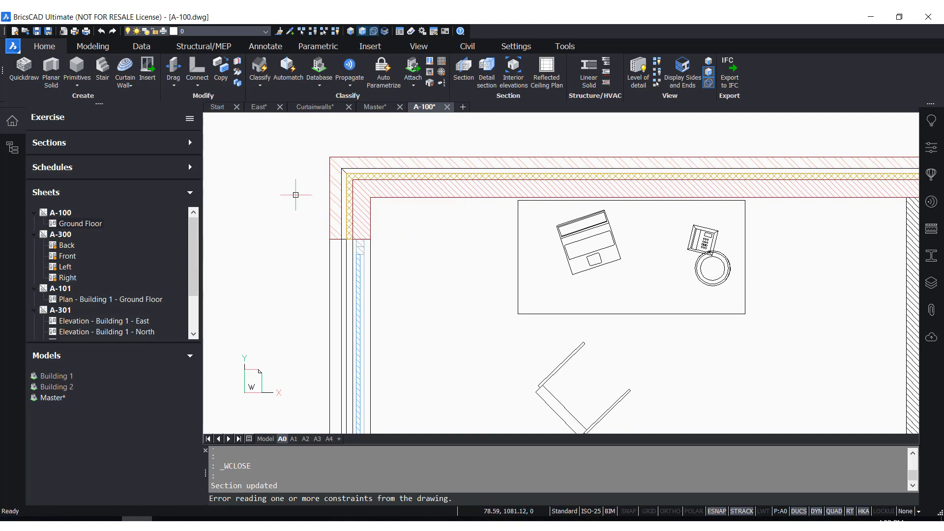
pyautogui.scroll(-5, 298, 195)
pyautogui.scroll(7, 302, 197)
pyautogui.scroll(-2, 308, 198)
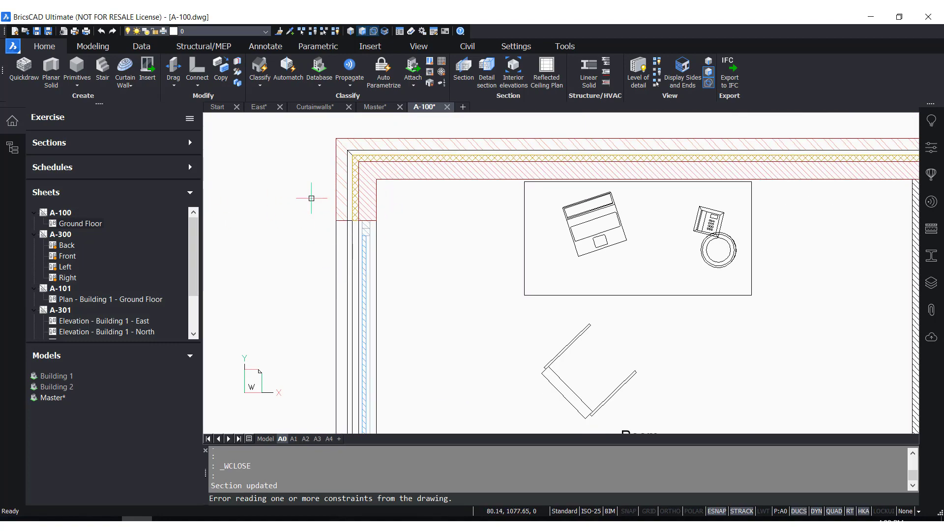
pyautogui.scroll(-6, 312, 198)
pyautogui.scroll(-3, 428, 276)
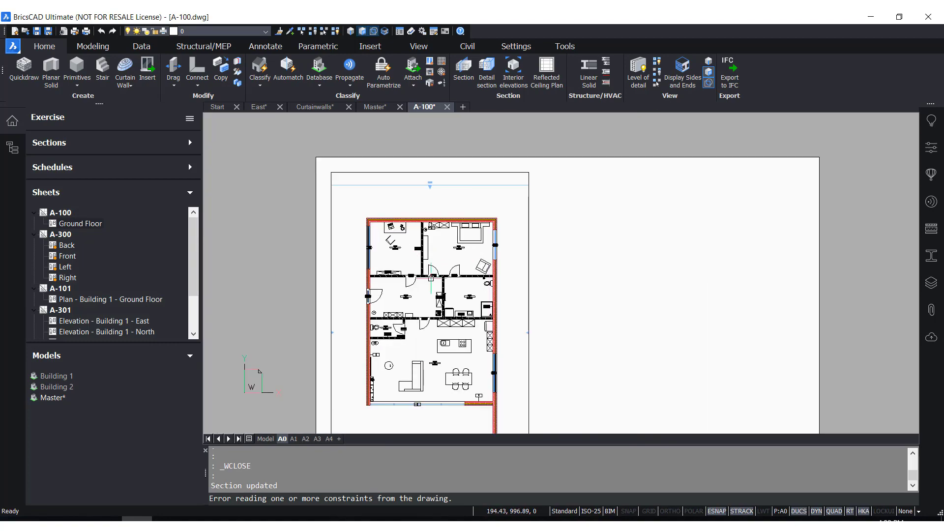
pyautogui.scroll(5, 430, 279)
pyautogui.scroll(-3, 433, 295)
pyautogui.scroll(3, 455, 315)
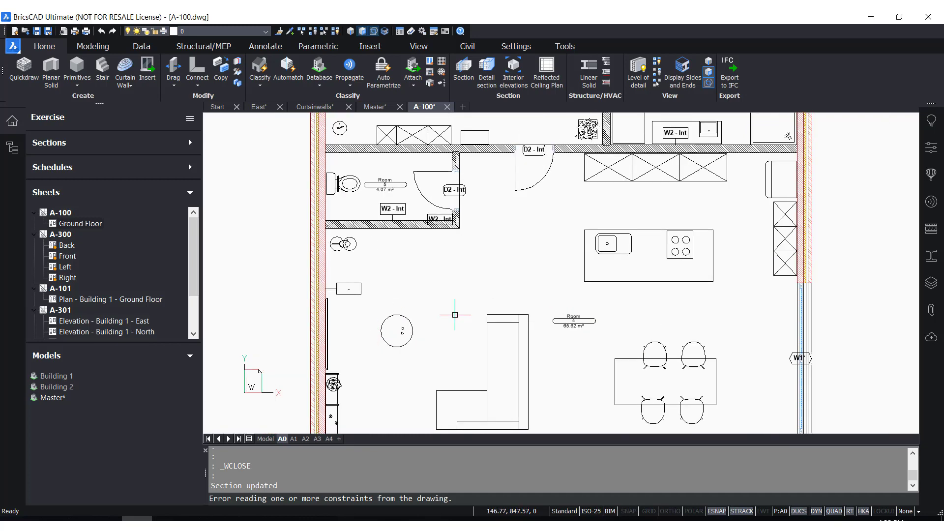
pyautogui.scroll(2, 455, 315)
pyautogui.scroll(-3, 504, 266)
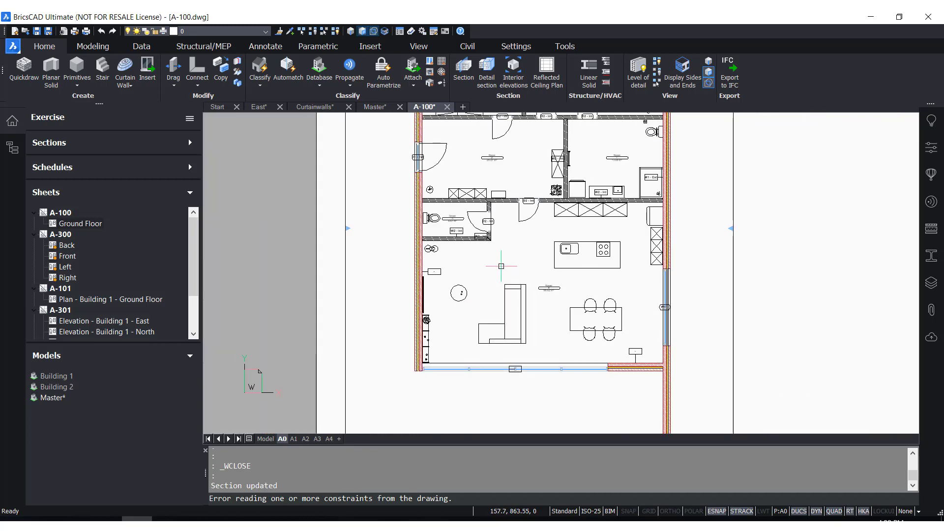
pyautogui.scroll(1, 484, 261)
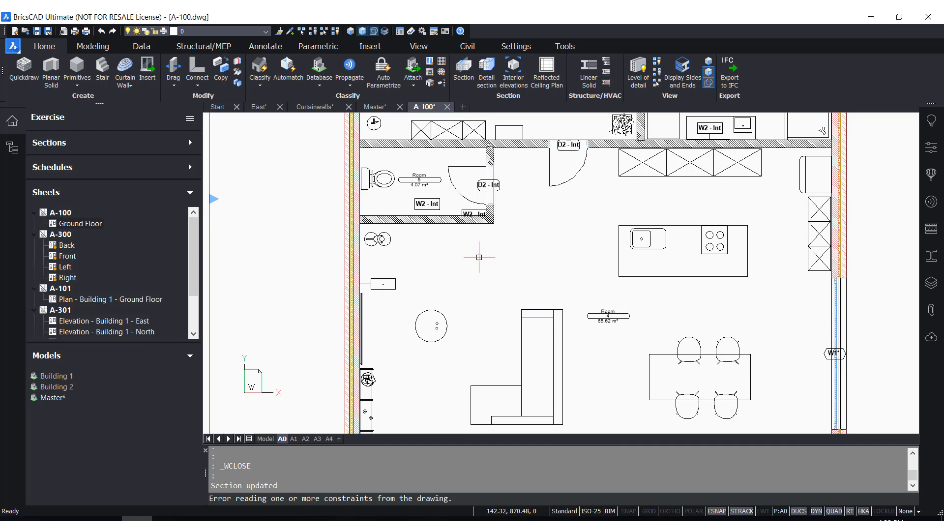
pyautogui.scroll(-1, 479, 257)
pyautogui.scroll(2, 473, 290)
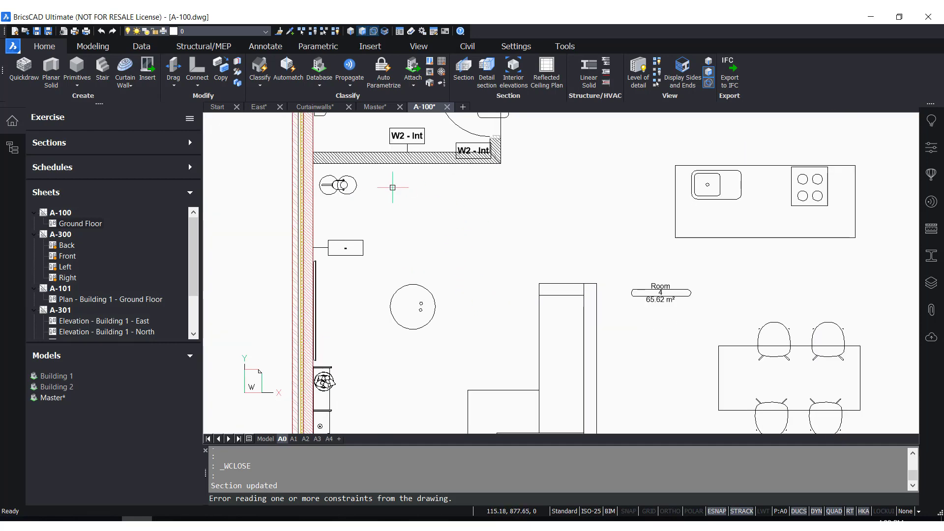
pyautogui.press('ctrl')
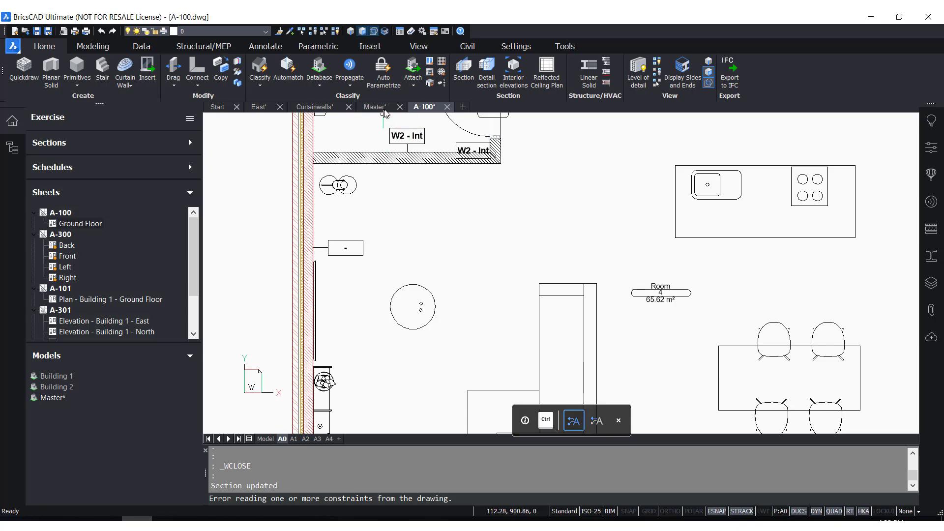
# Step: Close the A-100 sheet with its changes saved, and open the Building 2 reference from the Master drawing for editing
pyautogui.click(446, 109)
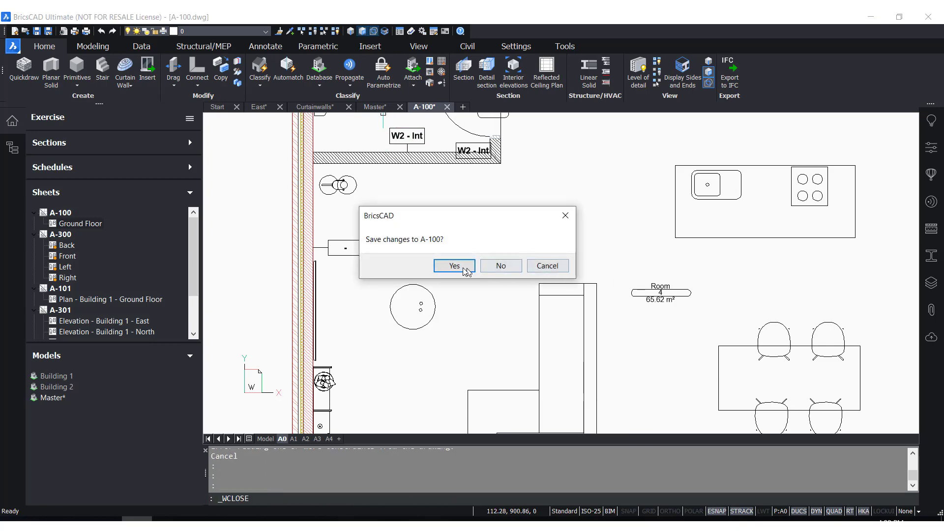
pyautogui.click(454, 266)
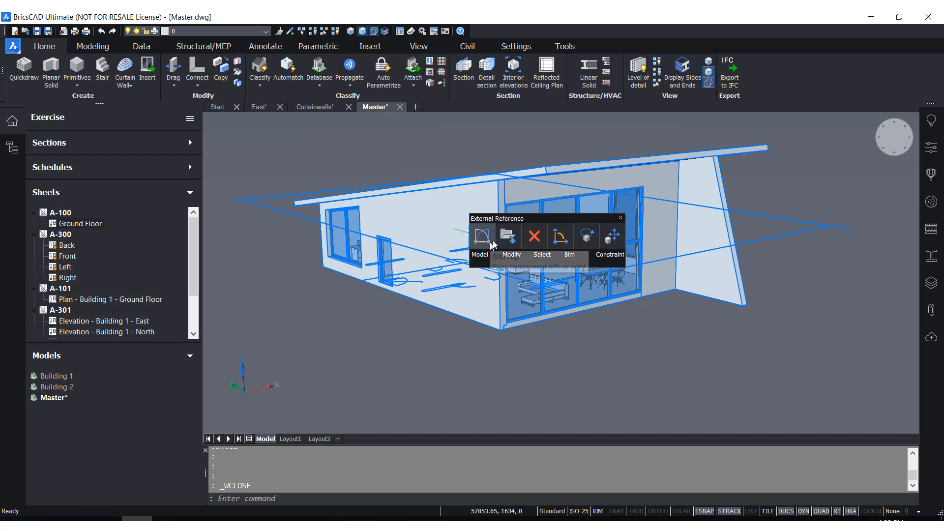
pyautogui.click(492, 245)
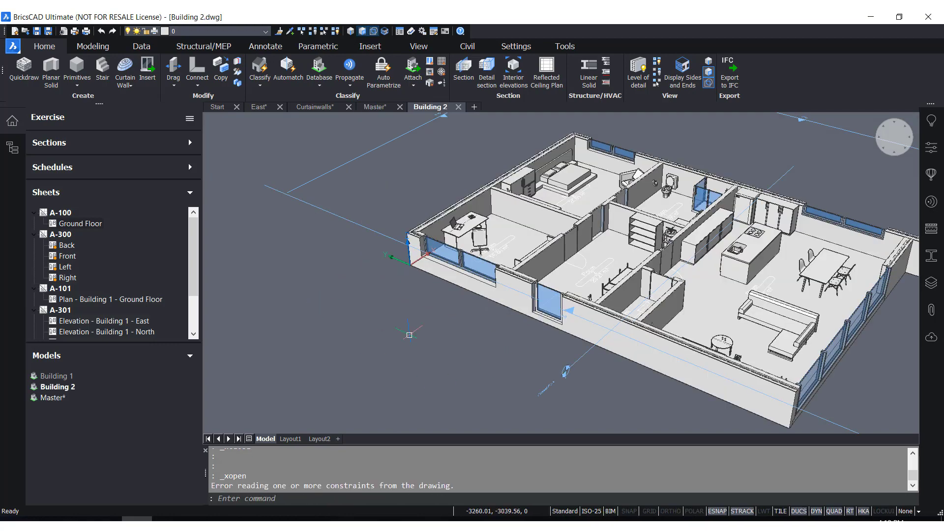
# Step: Start inserting the Furniture Couch Leather component from the Furnishing Elements library into the Building 2 living room
pyautogui.scroll(4, 613, 294)
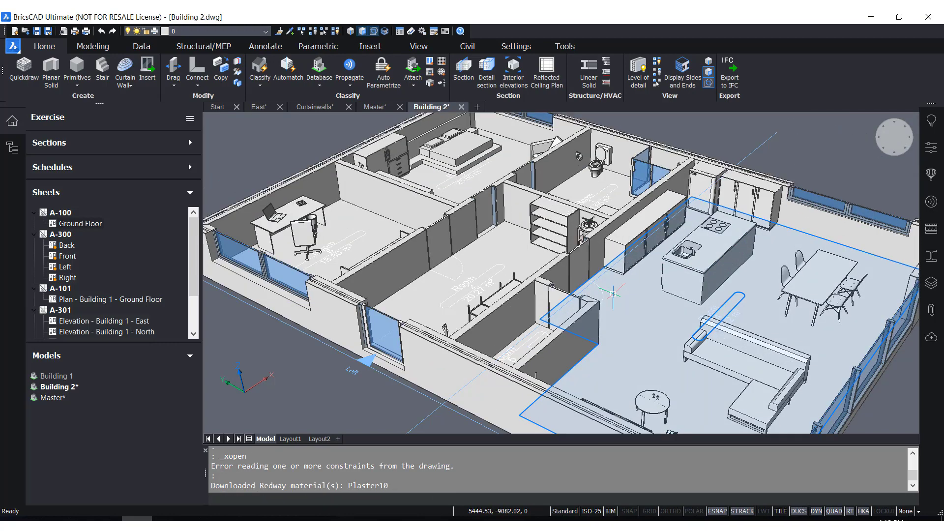
pyautogui.scroll(-2, 613, 293)
pyautogui.keyDown('shift'); pyautogui.moveTo(613, 294); pyautogui.dragTo(544, 309, button='middle'); pyautogui.keyUp('shift')
pyautogui.scroll(2, 541, 344)
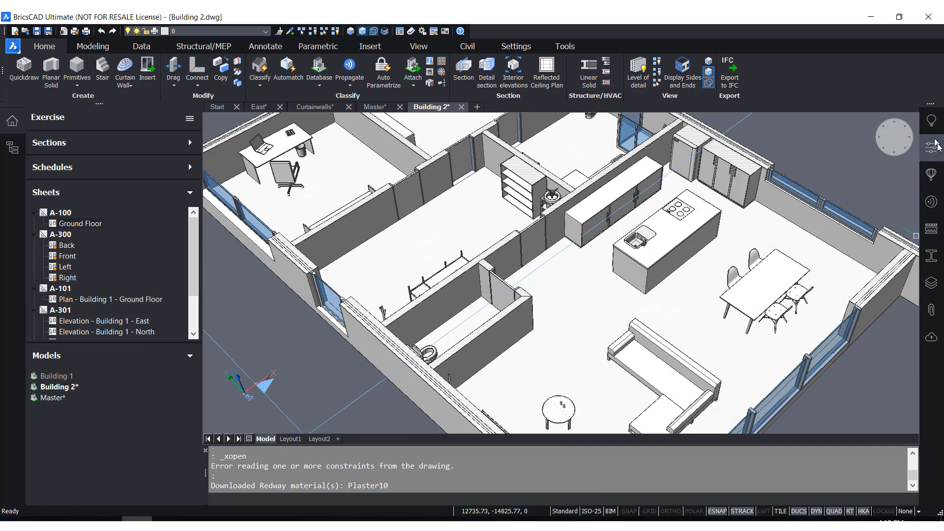
pyautogui.click(931, 175)
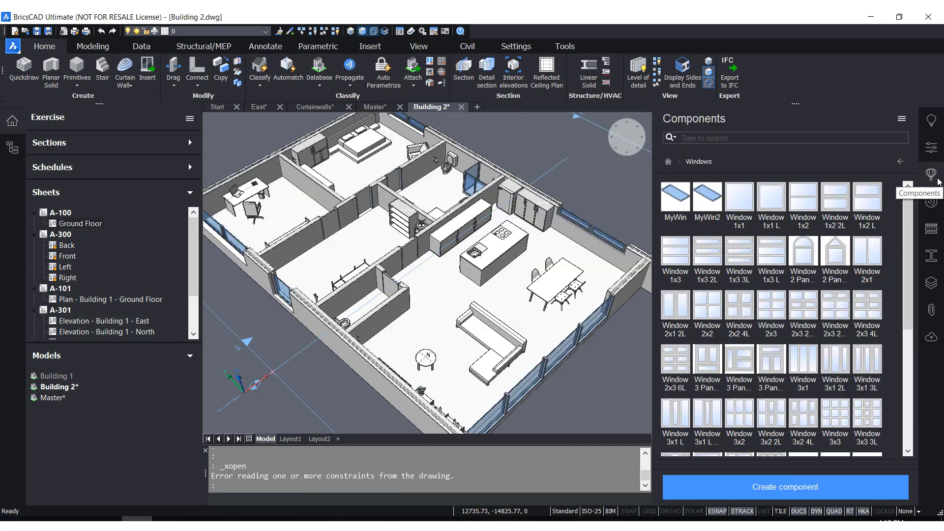
pyautogui.click(900, 161)
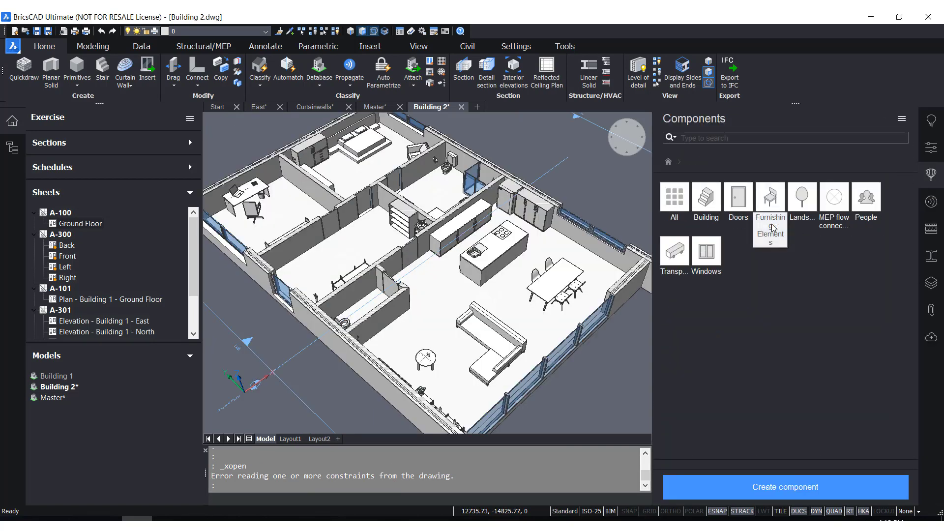
pyautogui.click(771, 202)
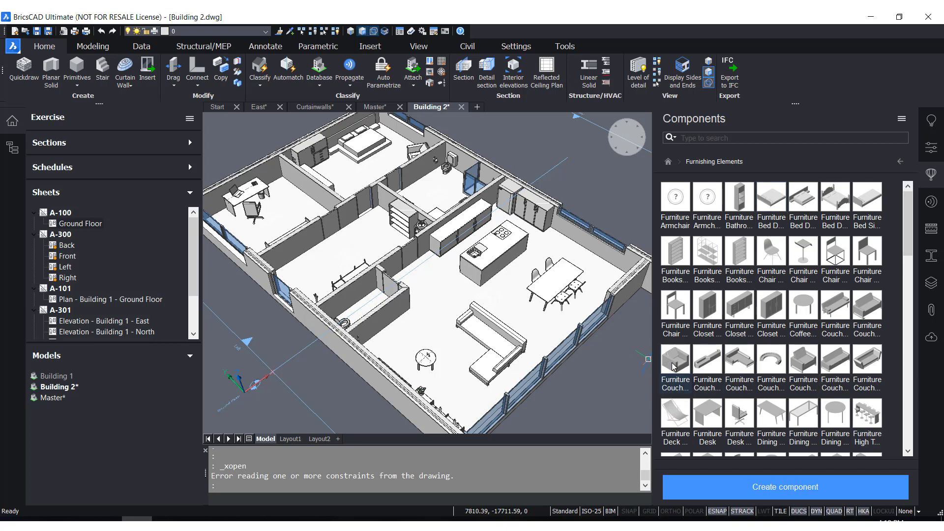
pyautogui.moveTo(676, 365)
pyautogui.mouseDown()
pyautogui.moveTo(628, 370)
pyautogui.moveTo(436, 341)
pyautogui.mouseUp()
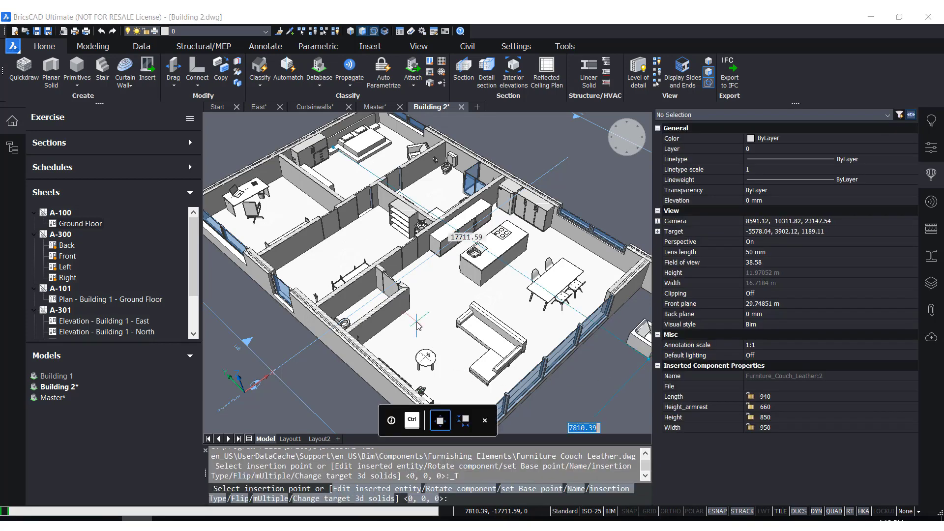
pyautogui.scroll(3, 435, 341)
pyautogui.scroll(5, 417, 320)
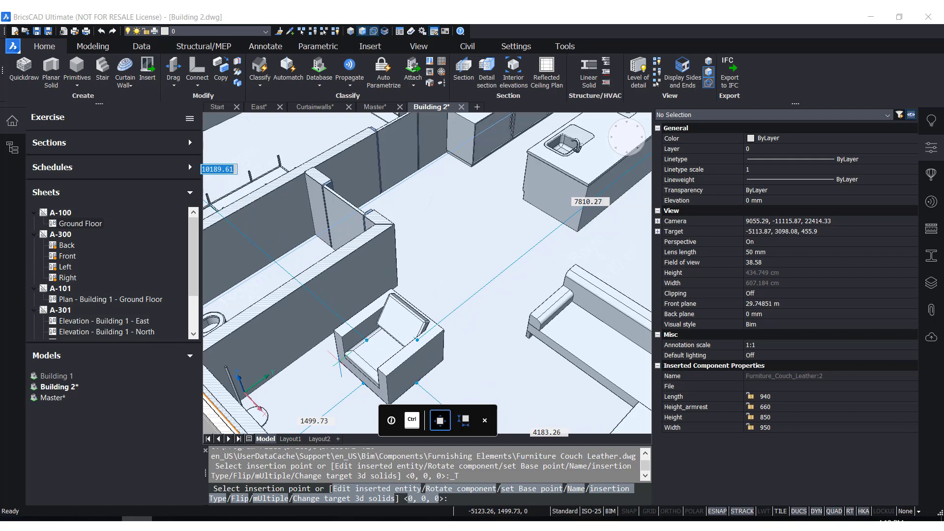
# Step: Rotate the leather armchair 90° and place it in the living room between the toilet wall and the round coffee table
pyautogui.write('r')
pyautogui.press('Return')
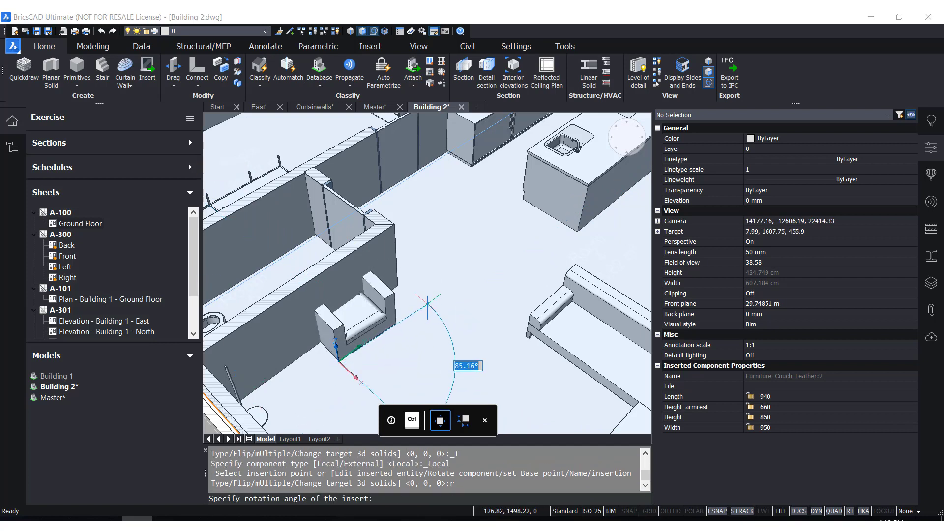
pyautogui.write('90')
pyautogui.press('Return')
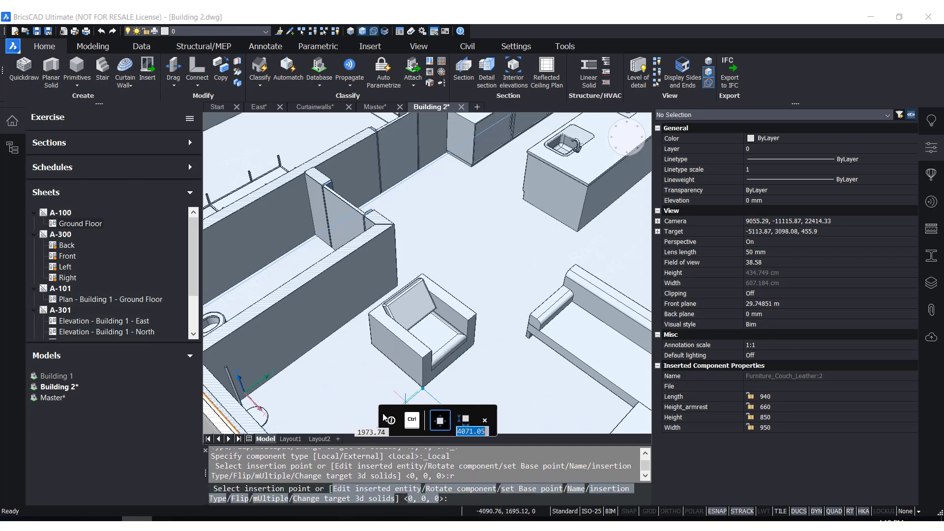
pyautogui.scroll(-2, 352, 407)
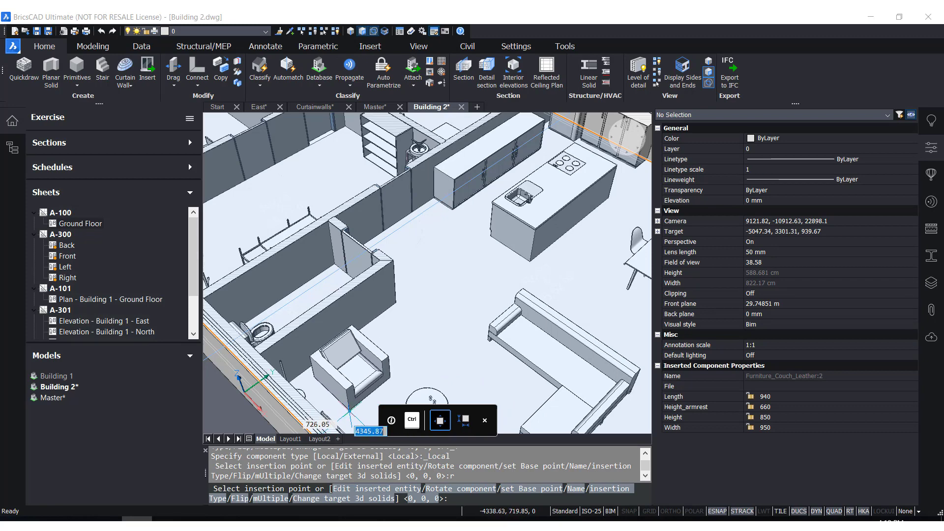
pyautogui.click(356, 411)
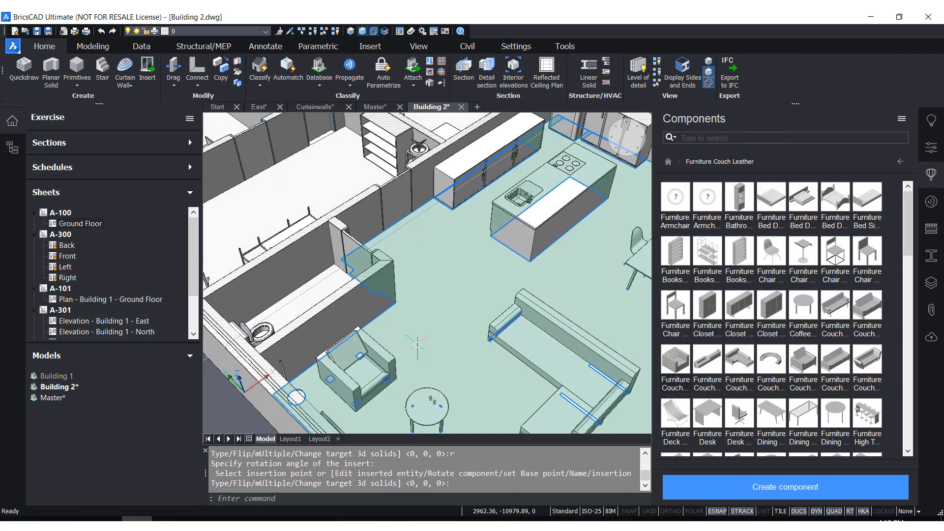
pyautogui.press('Escape')
pyautogui.moveTo(394, 374); pyautogui.dragTo(393, 322, button='middle')
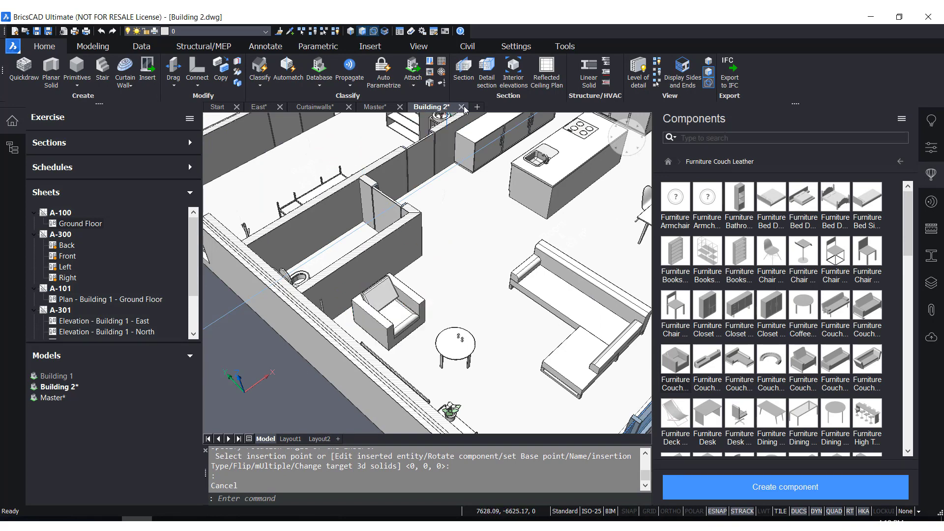
# Step: Close the Building 2 drawing with its changes saved, and hide the component library
pyautogui.press('Escape')
pyautogui.press('Escape')
pyautogui.press('Escape')
pyautogui.hotkey('ctrl', 'F4')
pyautogui.click(455, 268)
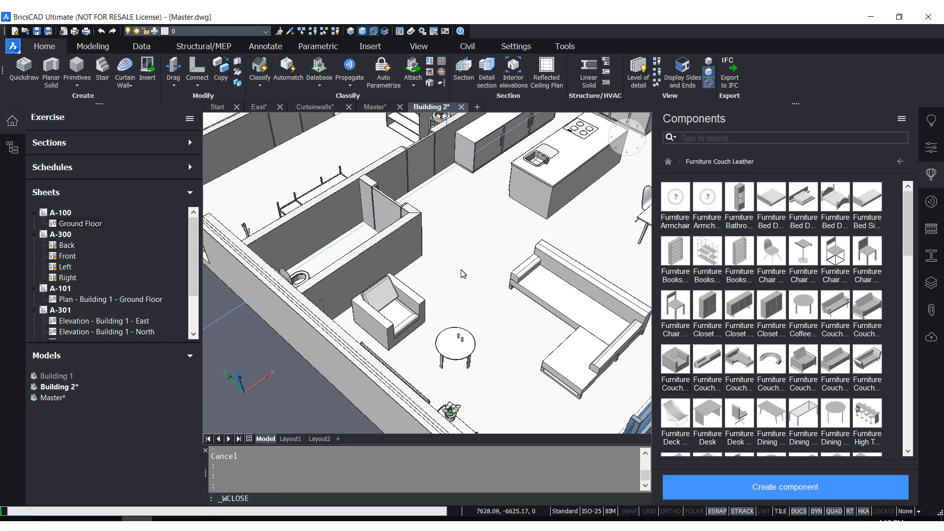
pyautogui.click(933, 175)
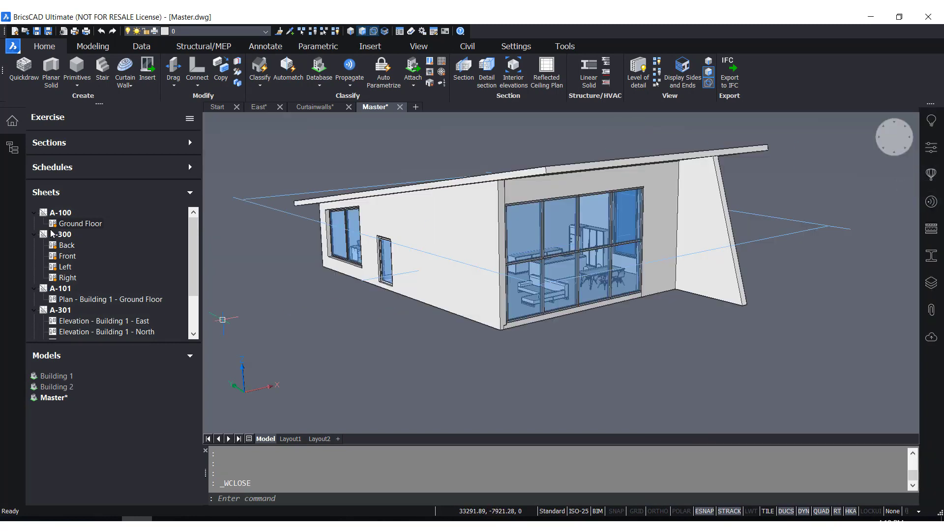
# Step: Update the Ground Floor view of sheet A-100 from the project's sheet list
pyautogui.moveTo(54, 224)
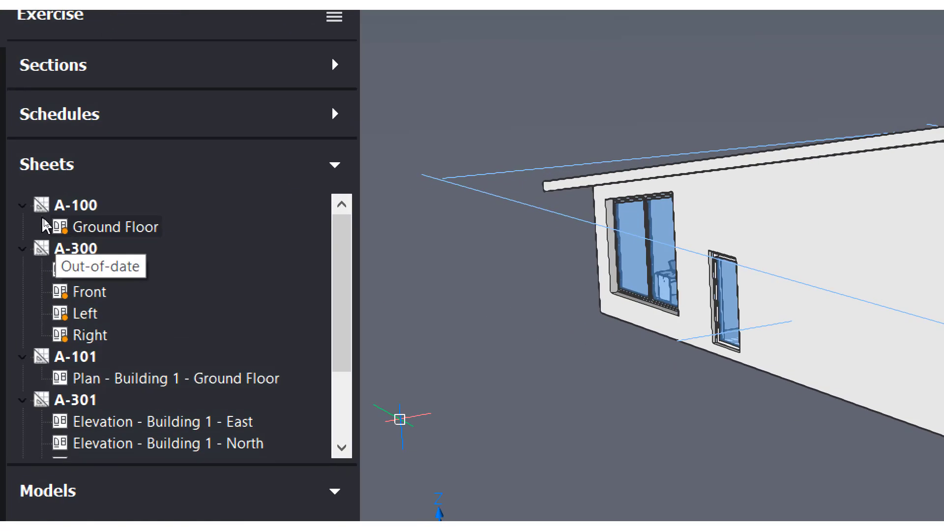
pyautogui.rightClick(79, 228)
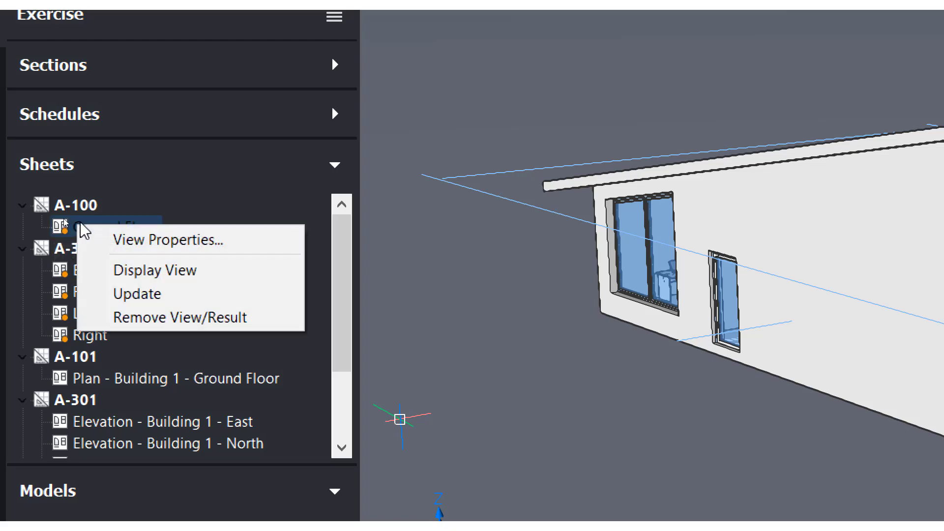
pyautogui.click(132, 295)
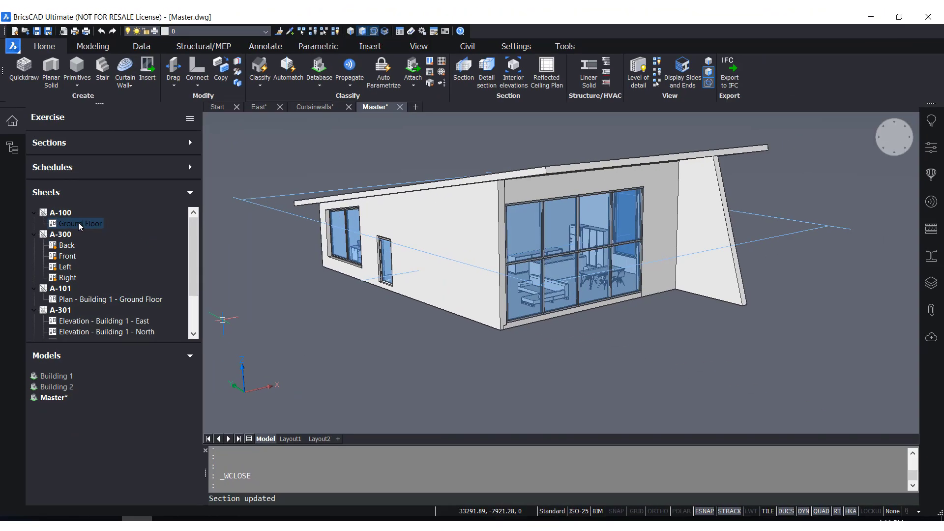
# Step: Display the Ground Floor view on sheet A-100 and examine the living room armchair and the overall floor plan layout
pyautogui.rightClick(78, 224)
pyautogui.click(101, 245)
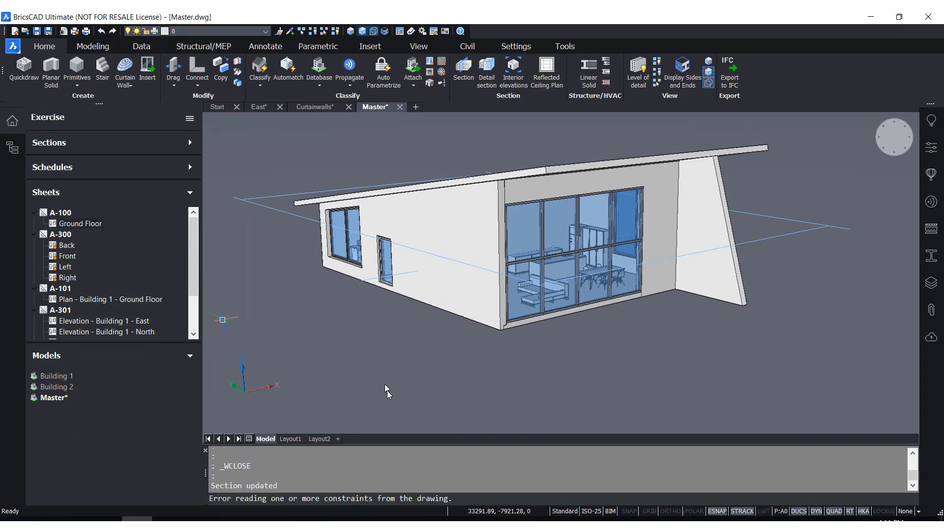
pyautogui.scroll(5, 503, 262)
pyautogui.scroll(-5, 503, 263)
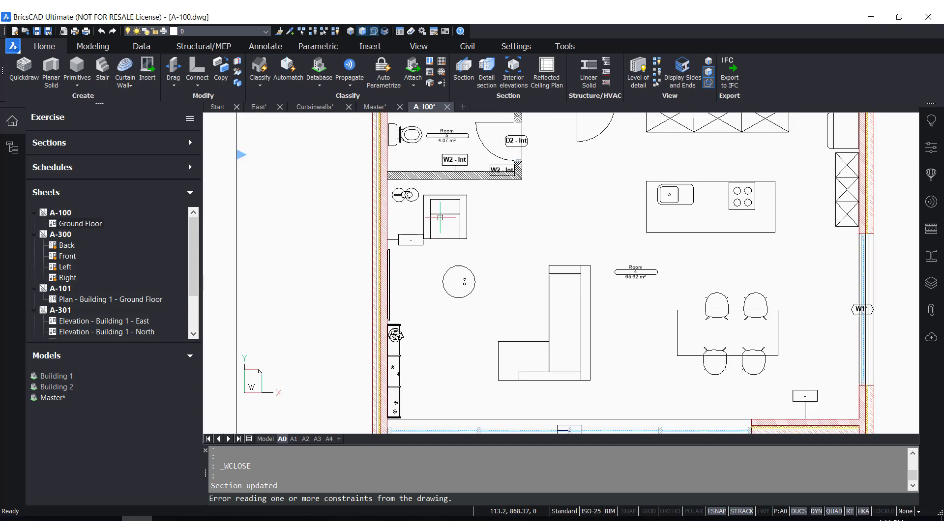
pyautogui.scroll(4, 495, 242)
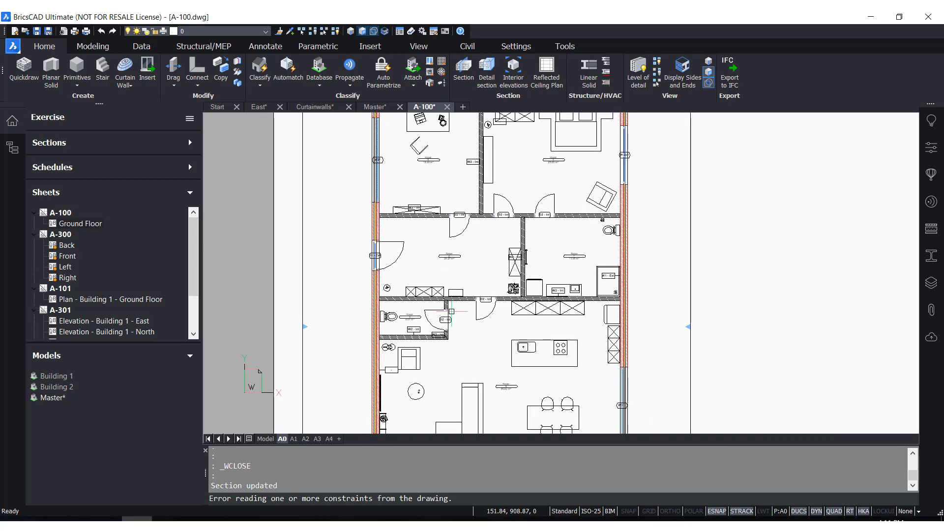
pyautogui.scroll(-5, 452, 306)
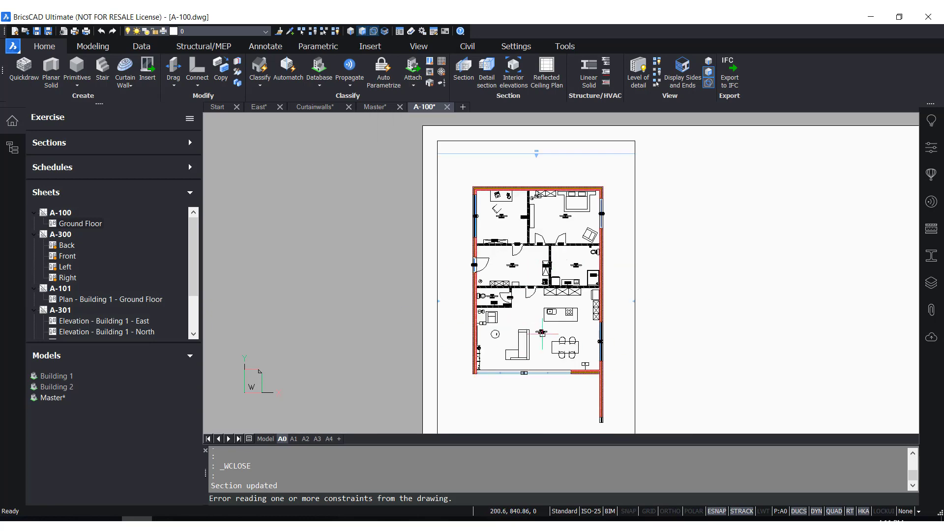
pyautogui.scroll(4, 418, 344)
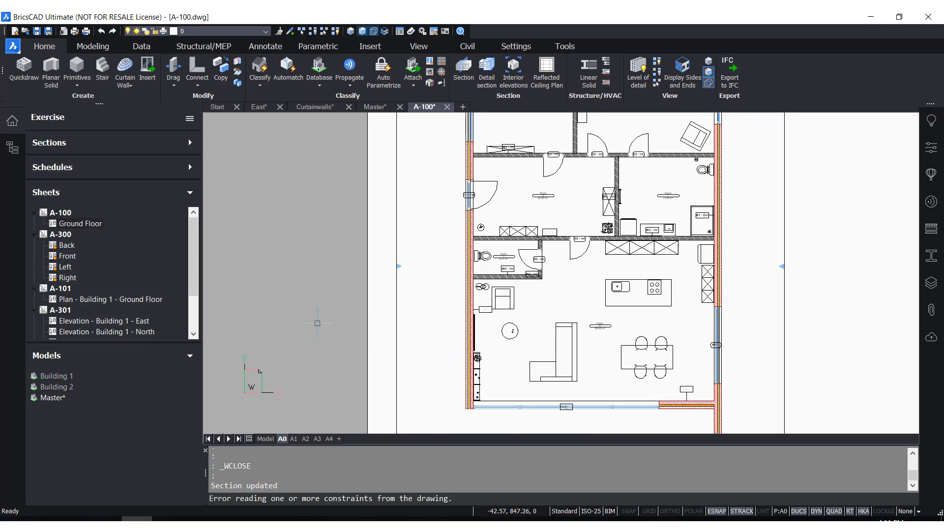
pyautogui.scroll(-3, 606, 245)
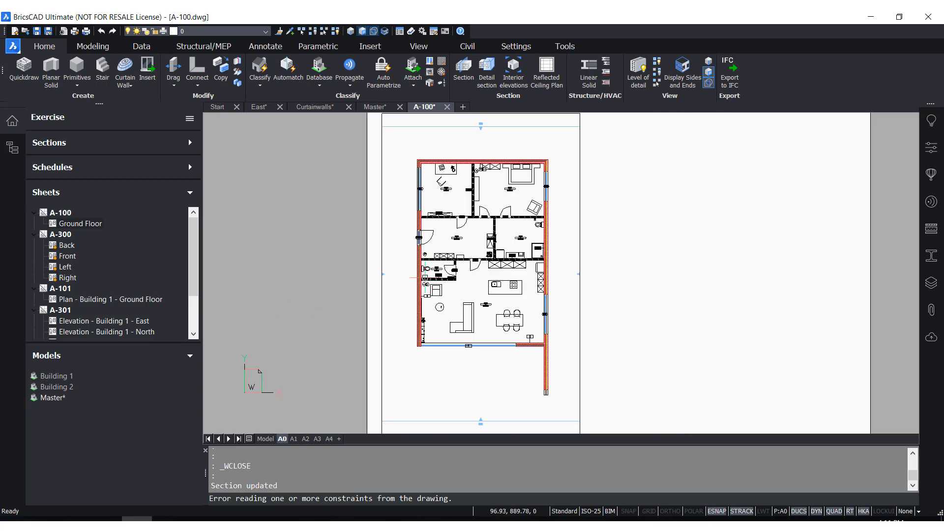
pyautogui.scroll(-2, 556, 274)
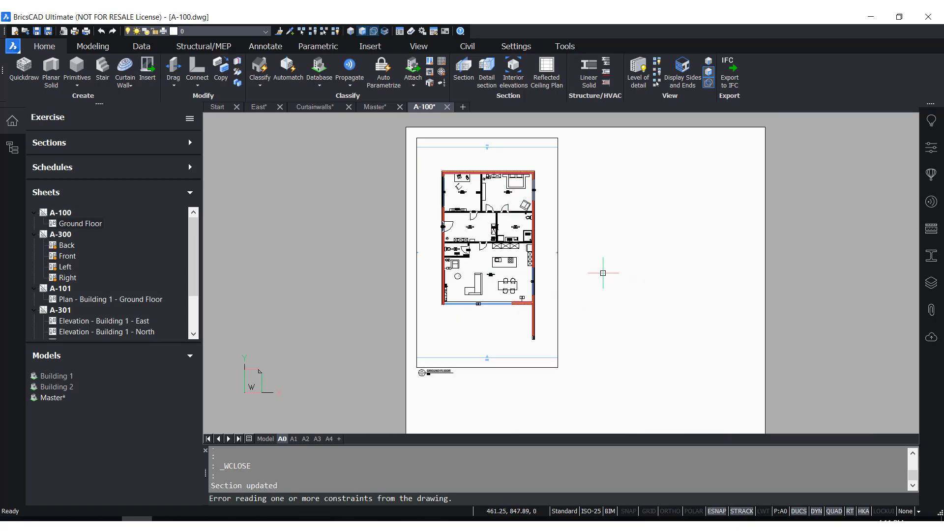
pyautogui.scroll(1, 603, 260)
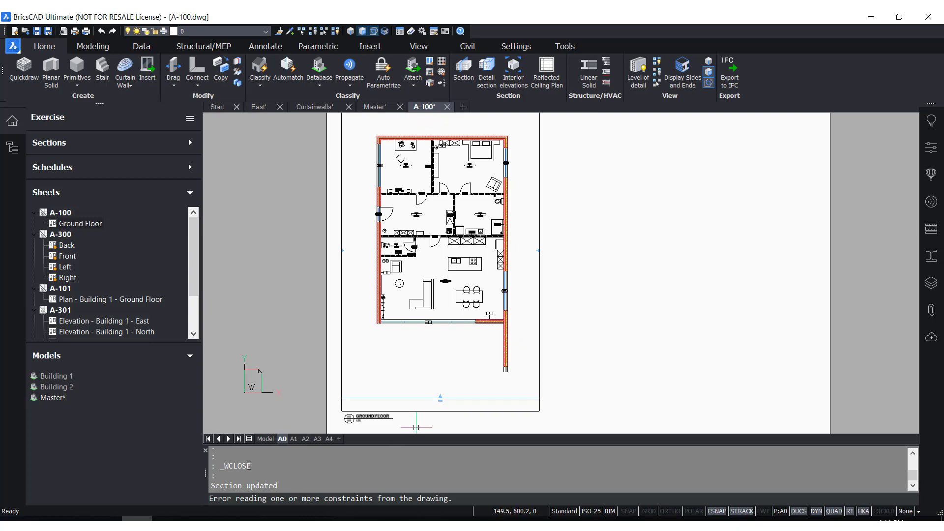
# Step: Inspect the generated floor plan in the model space of A-100, and close the sheet without saving its changes
pyautogui.click(265, 439)
pyautogui.scroll(-2, 512, 272)
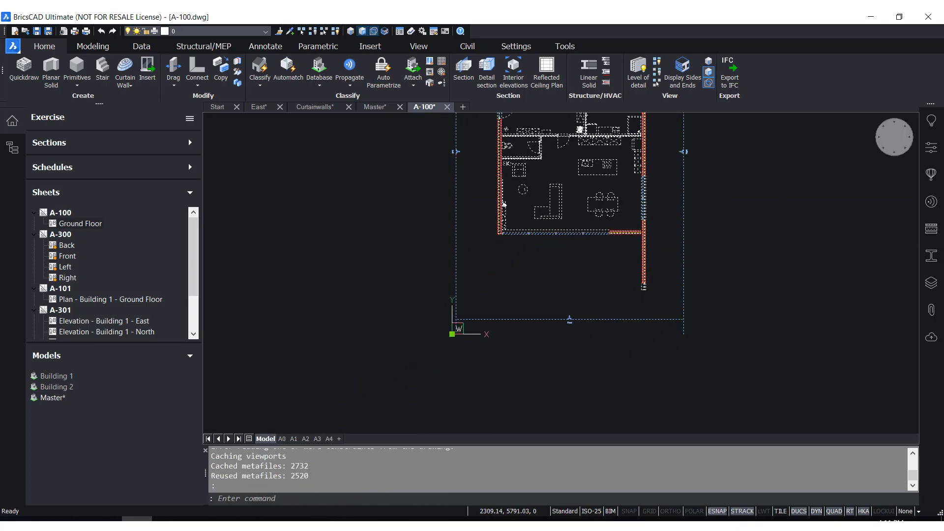
pyautogui.scroll(3, 520, 179)
pyautogui.scroll(-5, 520, 178)
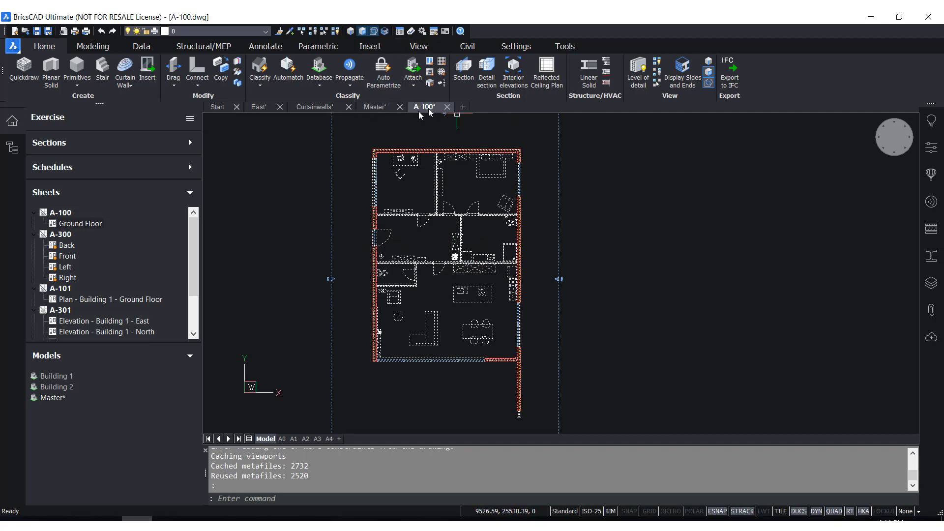
pyautogui.click(375, 106)
pyautogui.click(444, 109)
pyautogui.click(447, 107)
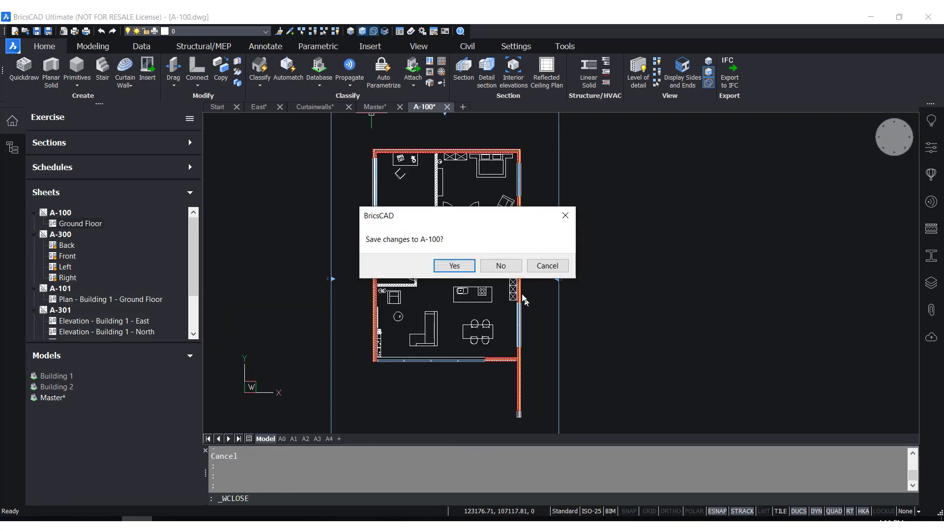
pyautogui.click(500, 265)
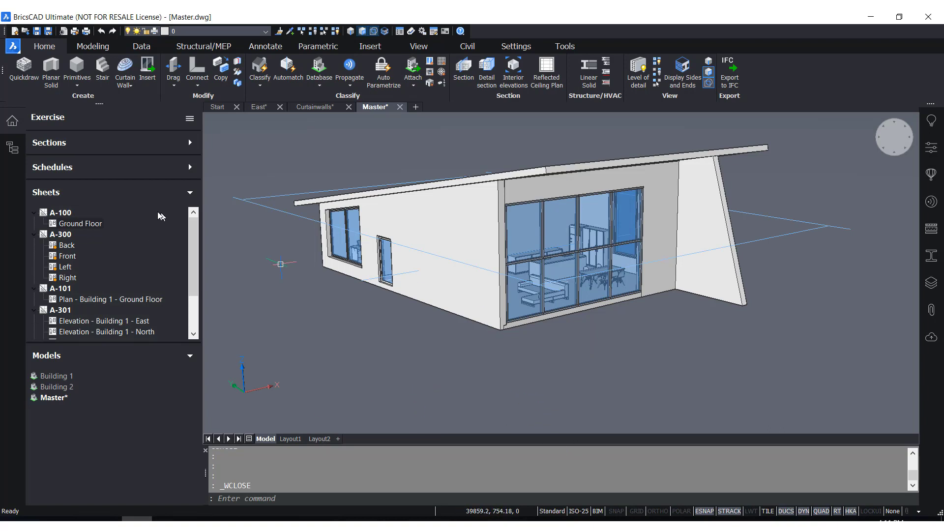
# Step: Update the Back view of sheet A-300, and enable background updates for the Exercise project's remaining out-of-date views
pyautogui.scroll(-1, 85, 266)
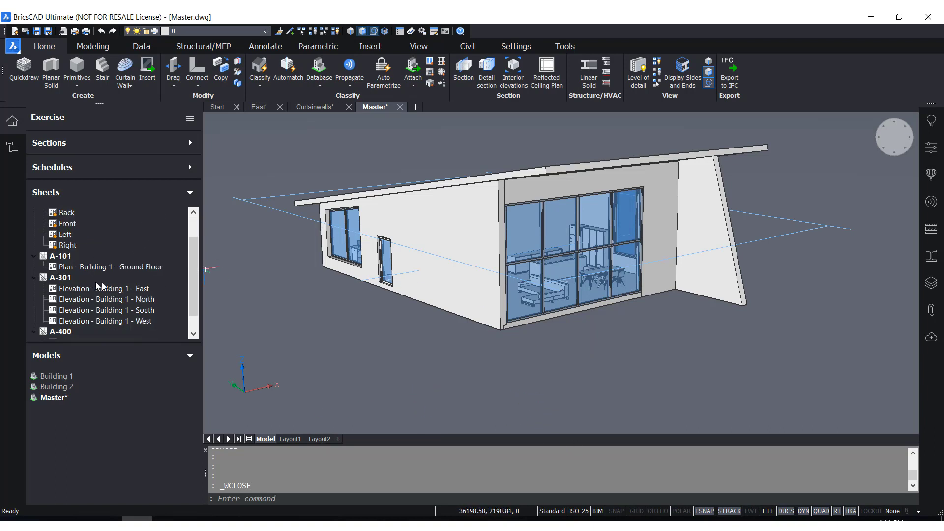
pyautogui.scroll(1, 95, 282)
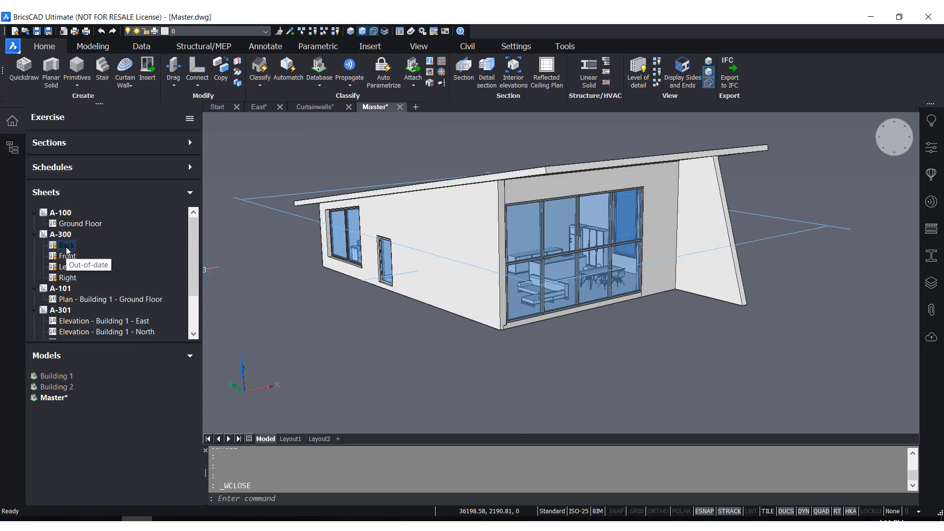
pyautogui.rightClick(68, 250)
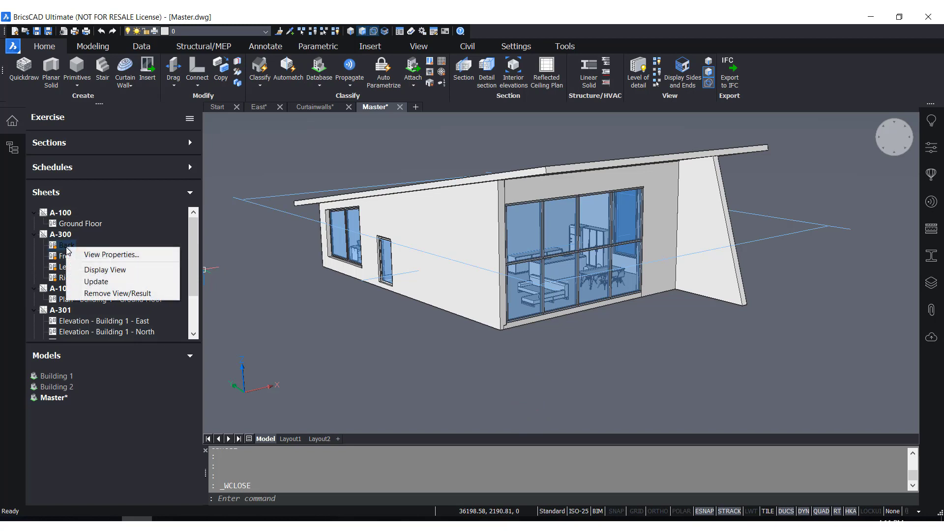
pyautogui.click(87, 283)
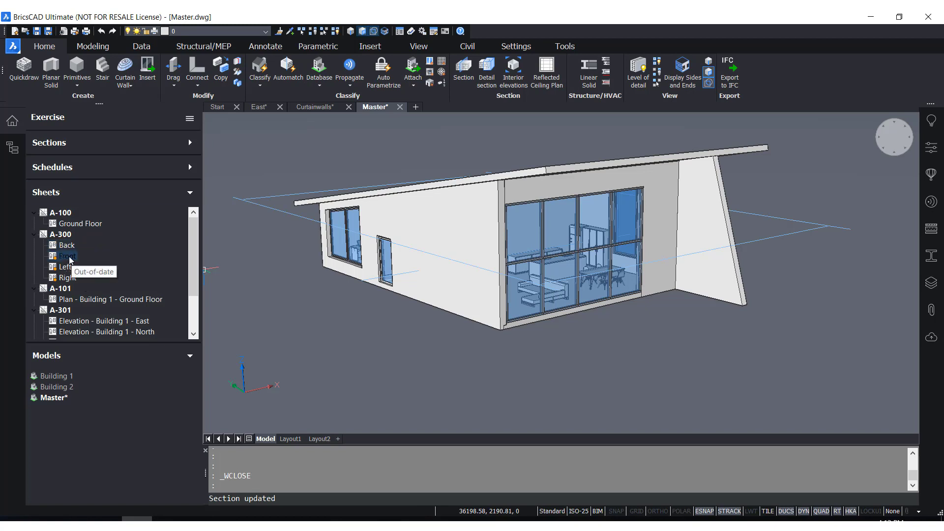
pyautogui.click(190, 118)
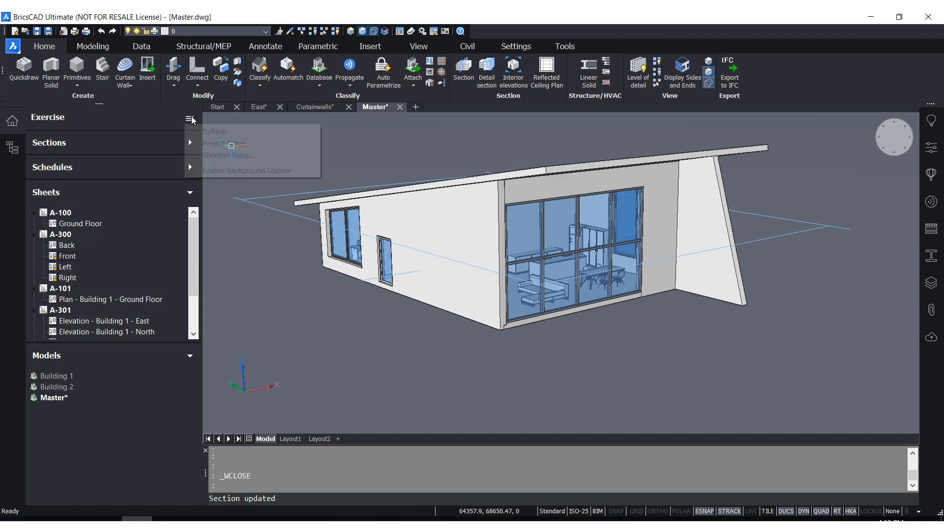
pyautogui.click(215, 171)
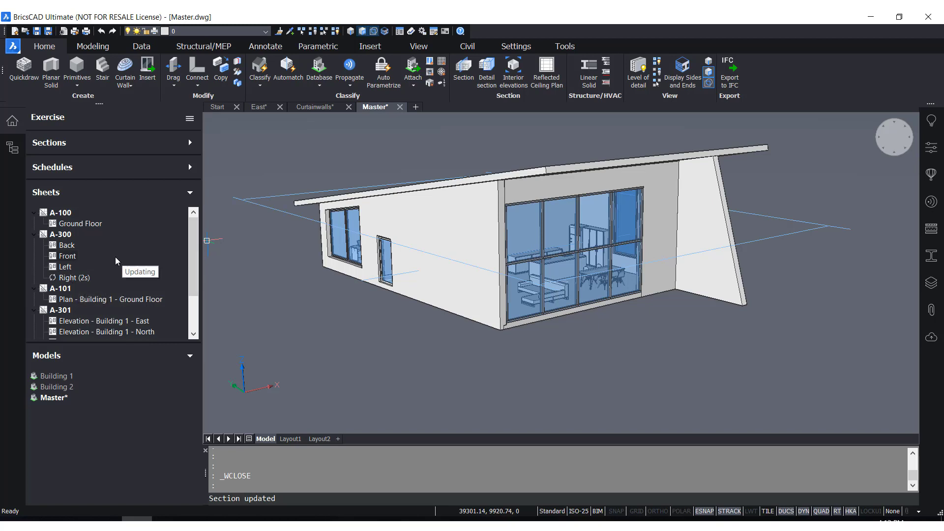
# Step: Open sheet A-300 from the project's sheet list
pyautogui.click(68, 236)
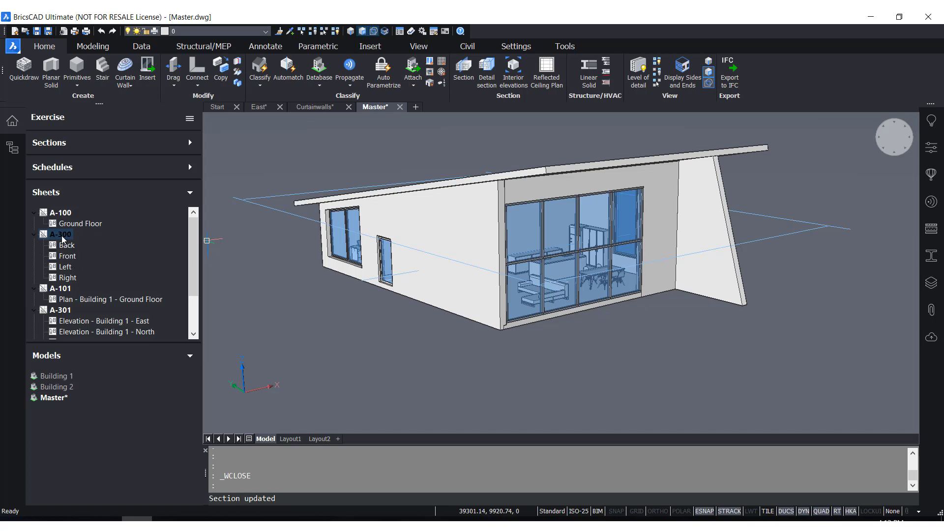
pyautogui.doubleClick(62, 236)
pyautogui.rightClick(61, 236)
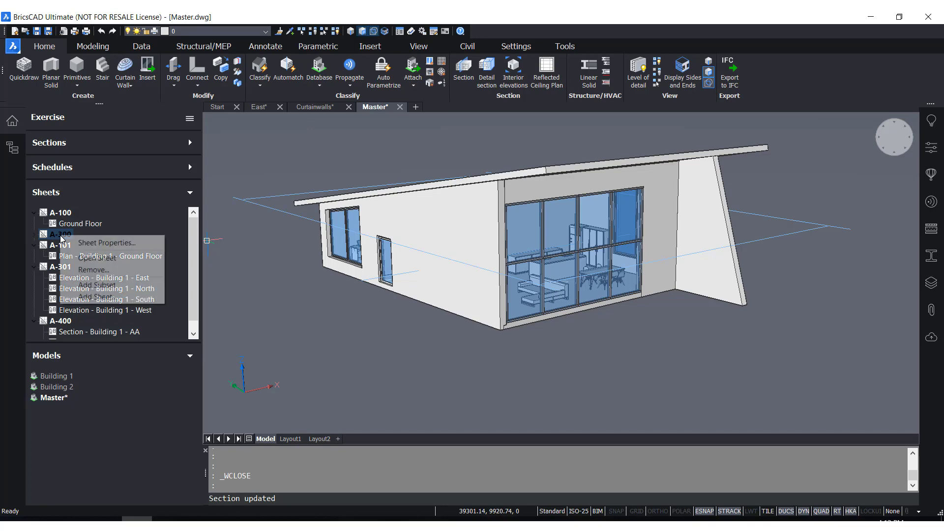
pyautogui.click(79, 258)
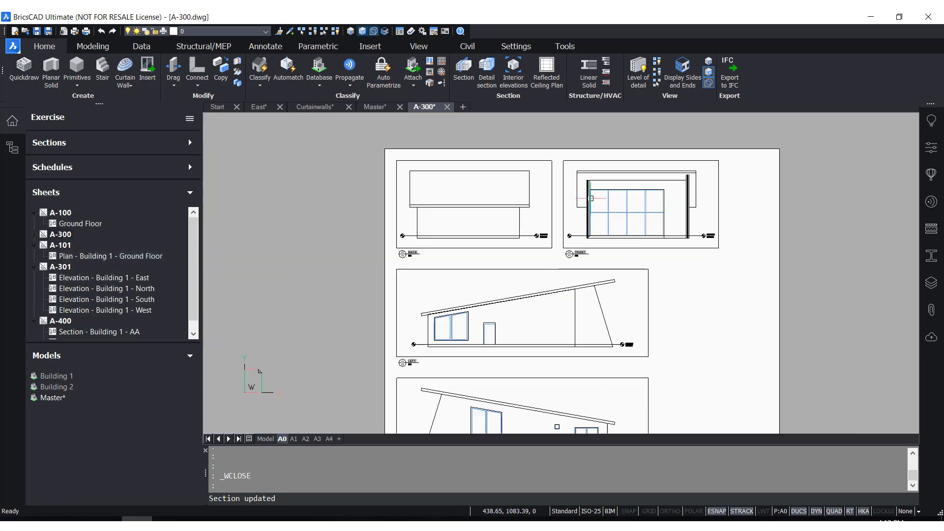
# Step: Examine the Back, Front, Left and Right elevation views on sheet A-300
pyautogui.scroll(-2, 479, 367)
pyautogui.scroll(2, 486, 398)
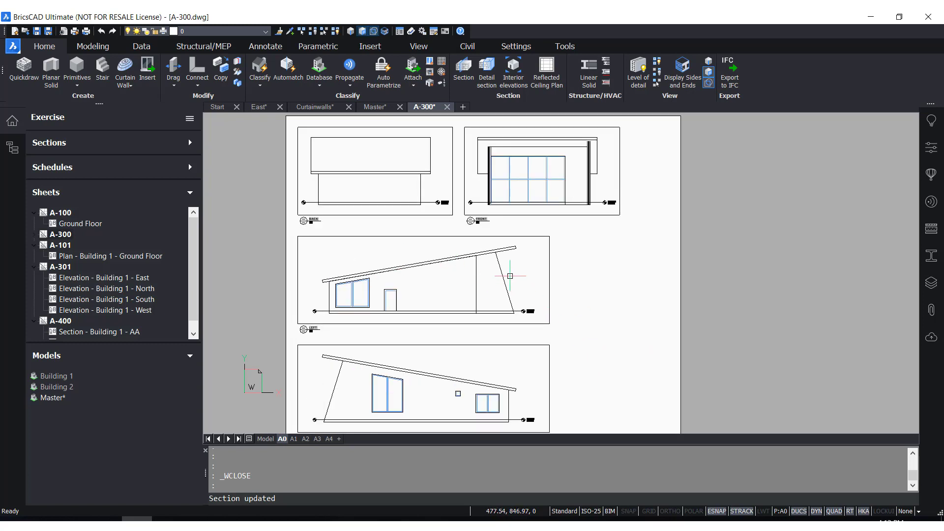
pyautogui.scroll(-1, 441, 330)
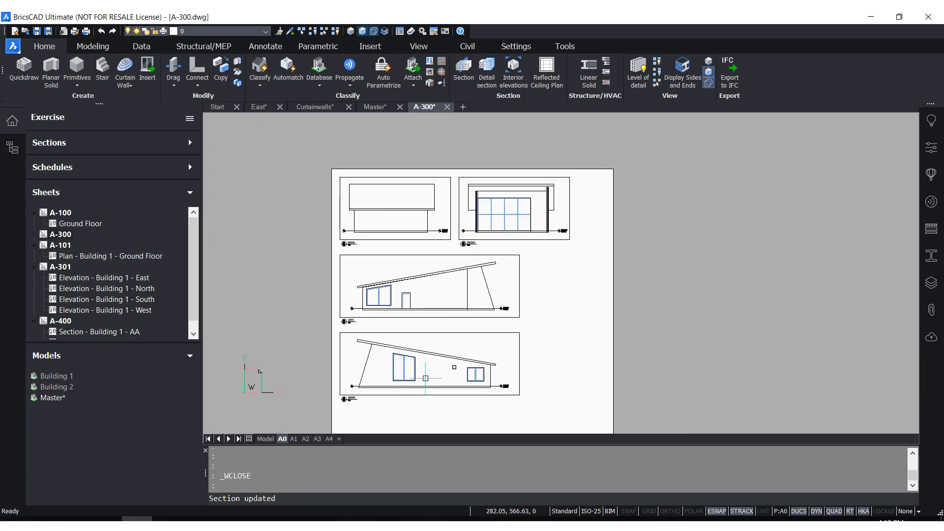
pyautogui.scroll(2, 401, 386)
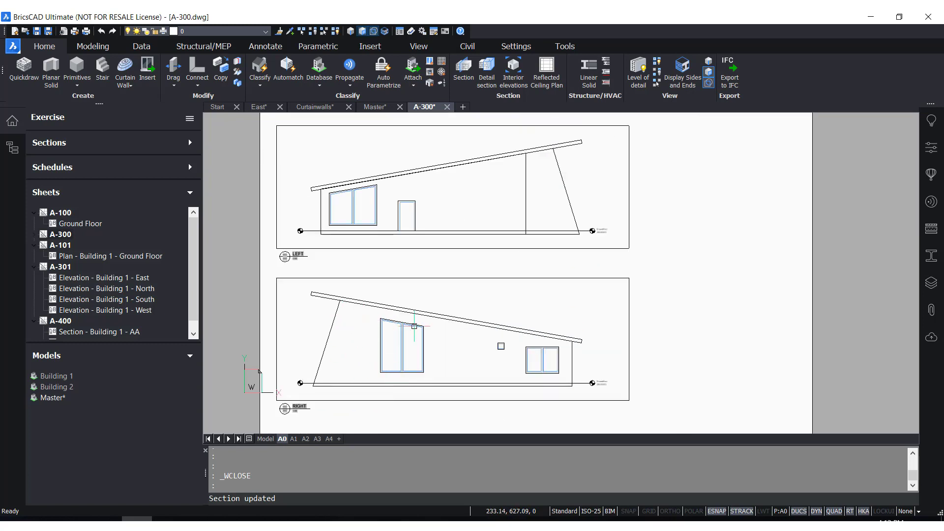
pyautogui.scroll(-2, 466, 342)
pyautogui.scroll(3, 415, 202)
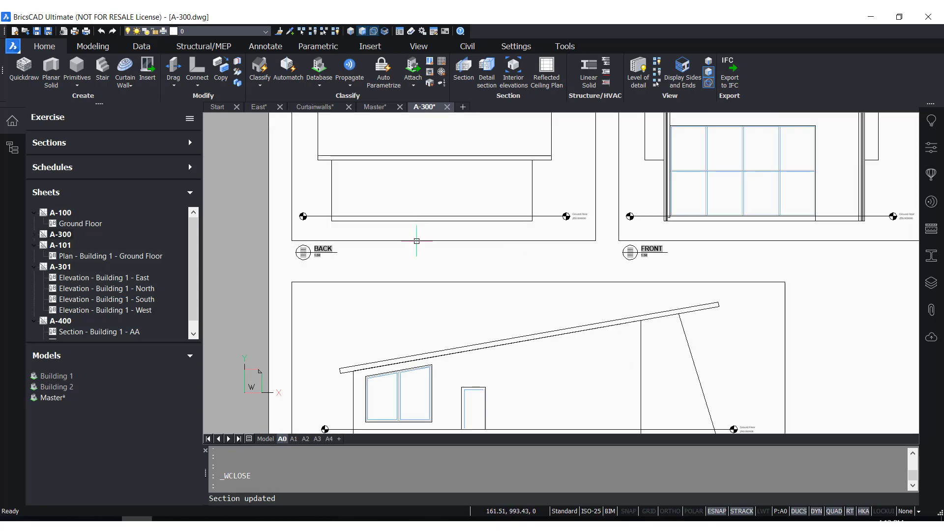
pyautogui.scroll(-2, 449, 246)
pyautogui.scroll(2, 447, 249)
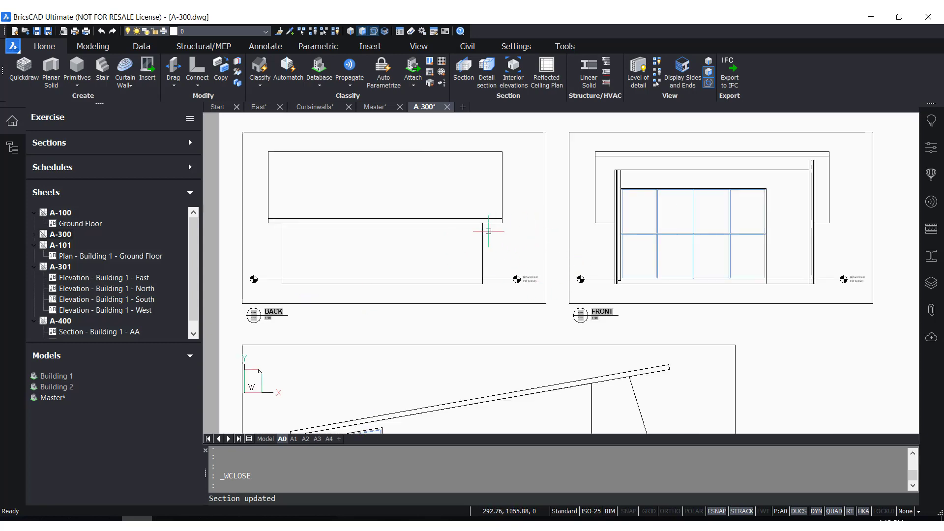
pyautogui.scroll(-3, 476, 246)
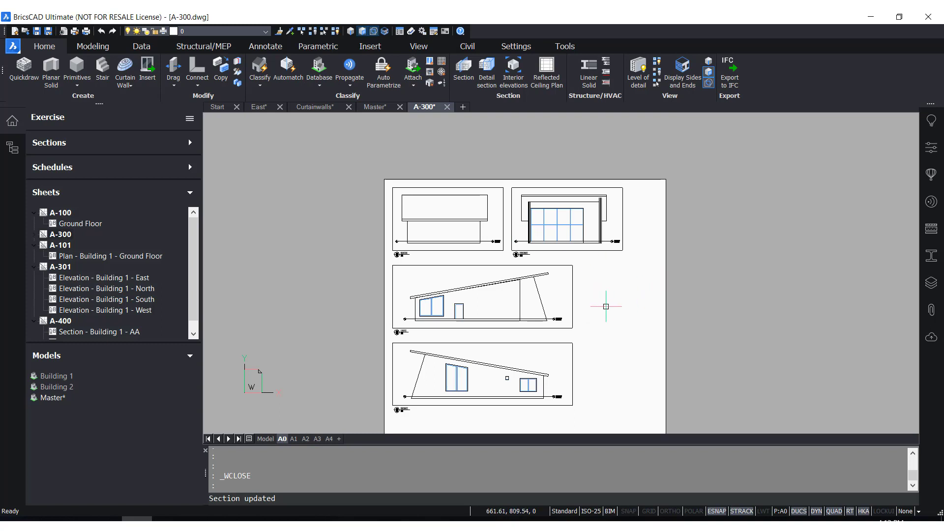
pyautogui.scroll(3, 610, 344)
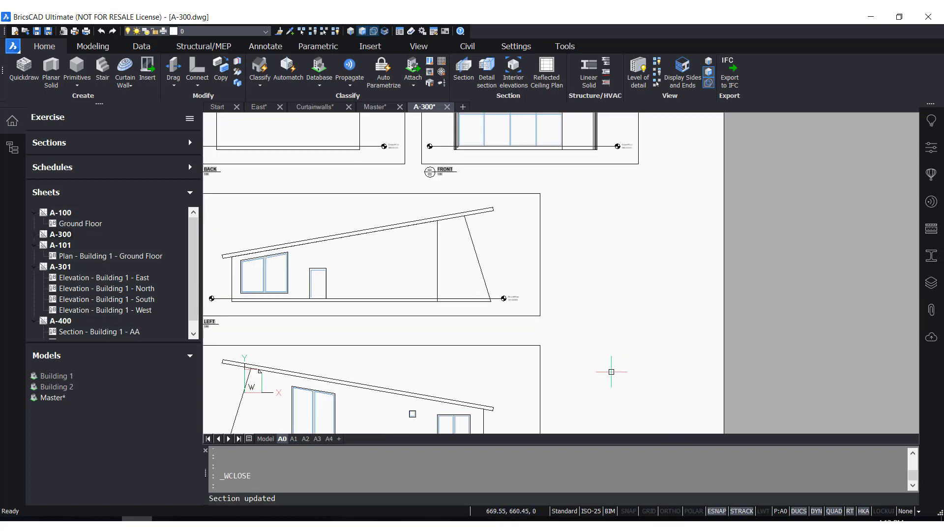
pyautogui.scroll(-1, 606, 344)
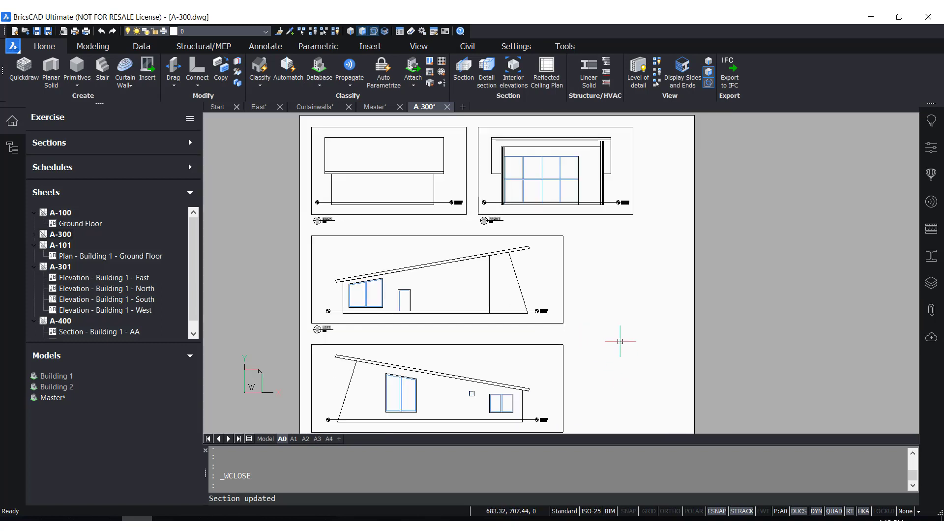
# Step: Return to the Master drawing and open its Building 2 external reference for editing
pyautogui.click(378, 107)
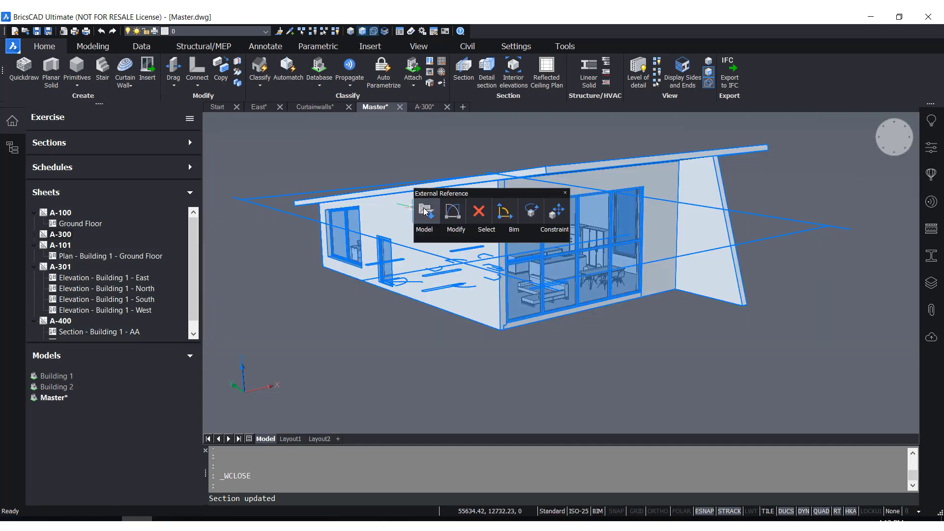
pyautogui.click(425, 107)
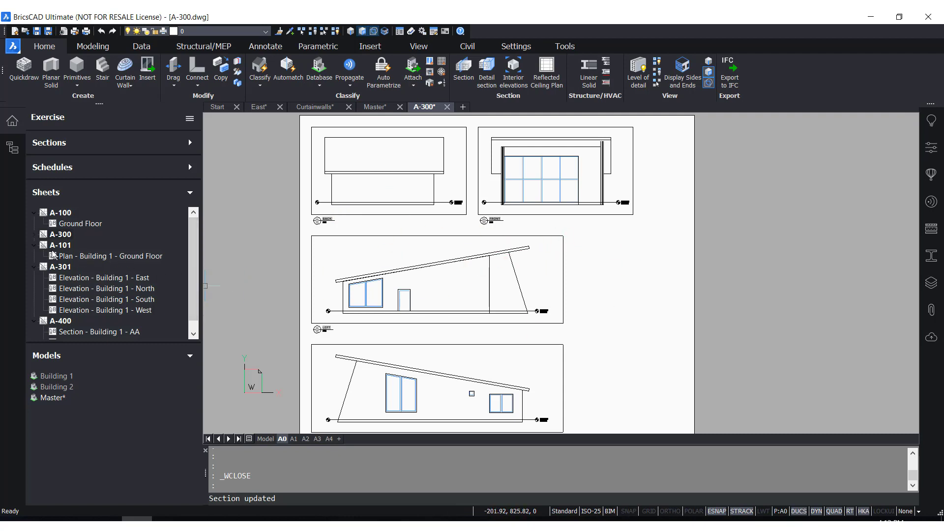
pyautogui.click(375, 107)
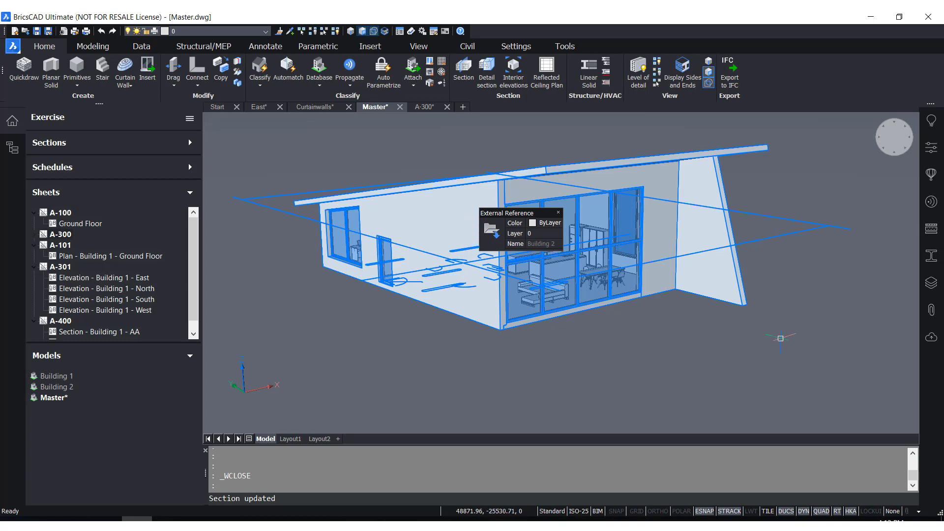
pyautogui.scroll(-5, 781, 339)
pyautogui.scroll(5, 713, 340)
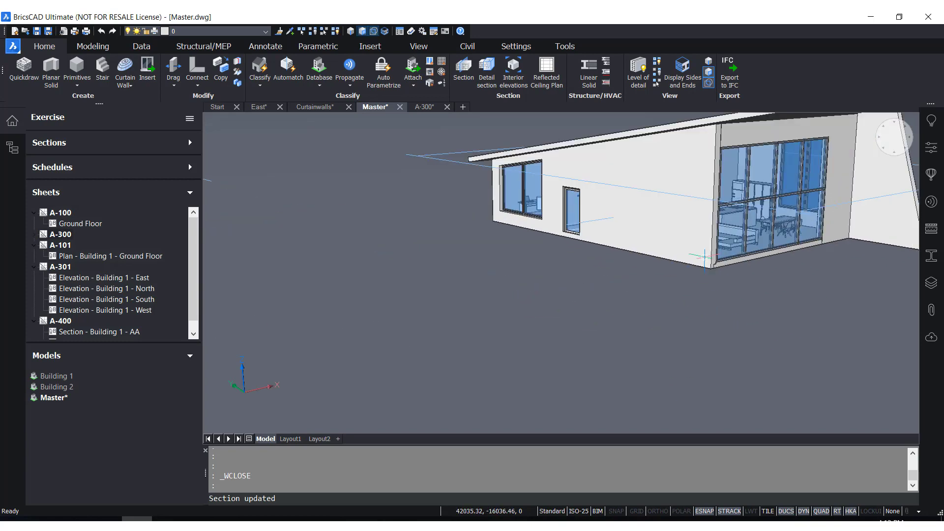
pyautogui.click(705, 209)
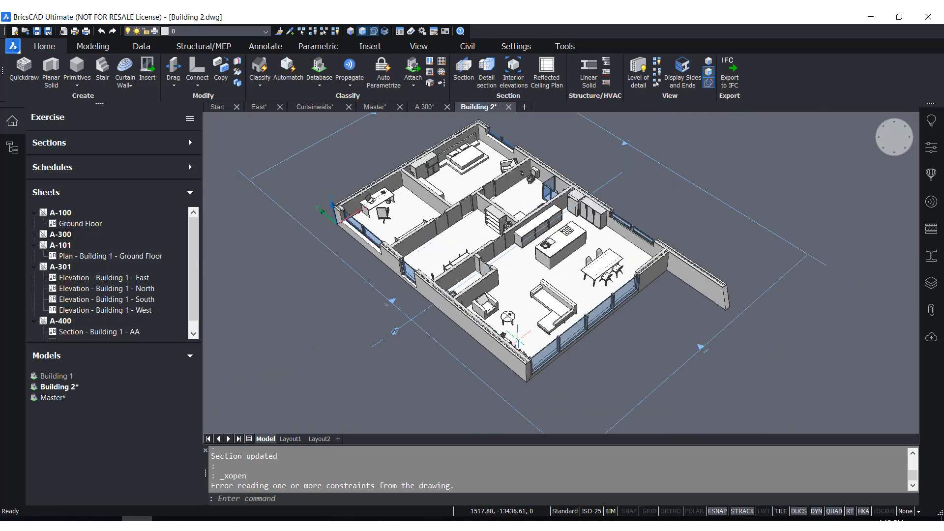
# Step: Turn off the clip display of the Ground Floor section in the Building 2 model
pyautogui.scroll(6, 394, 331)
pyautogui.click(367, 317)
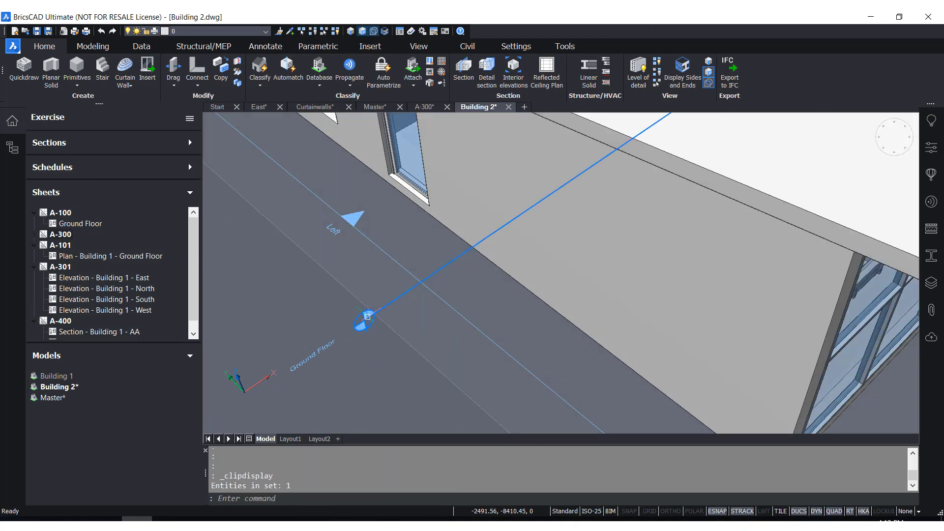
pyautogui.click(367, 319)
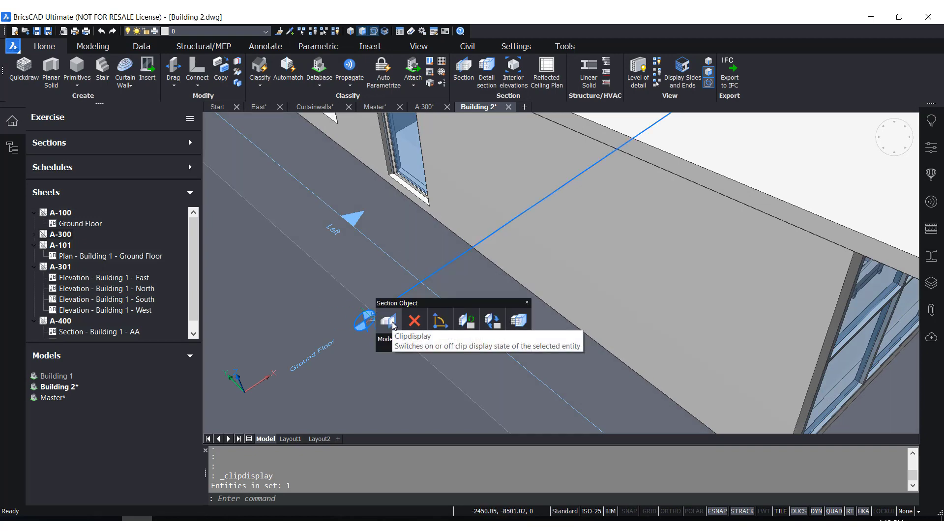
pyautogui.scroll(-5, 394, 326)
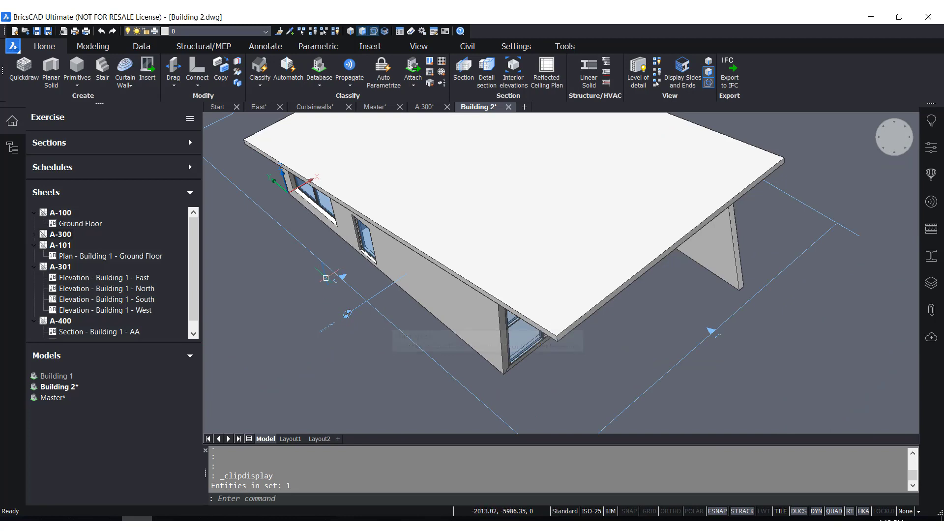
pyautogui.moveTo(324, 268)
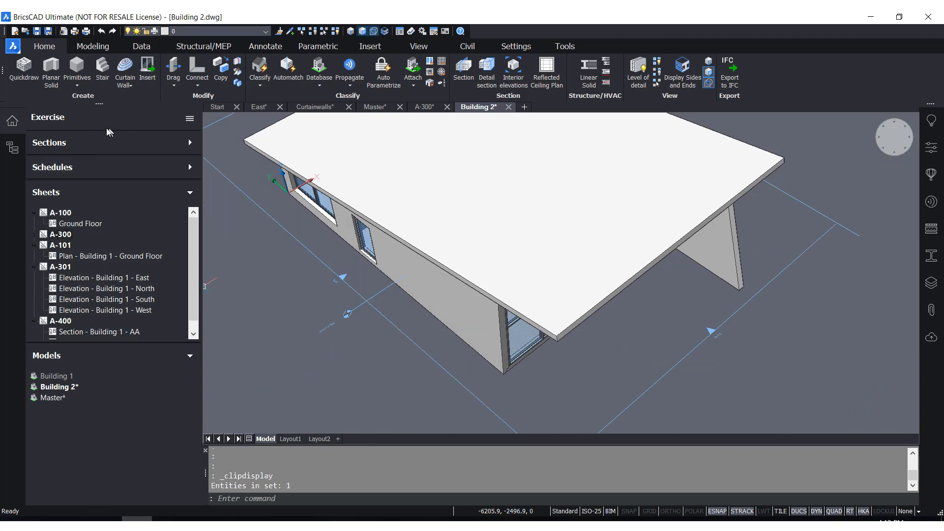
# Step: Select all elevation and plan sections of Building 2 through the model structure and set Generate elevation fill to On
pyautogui.click(13, 123)
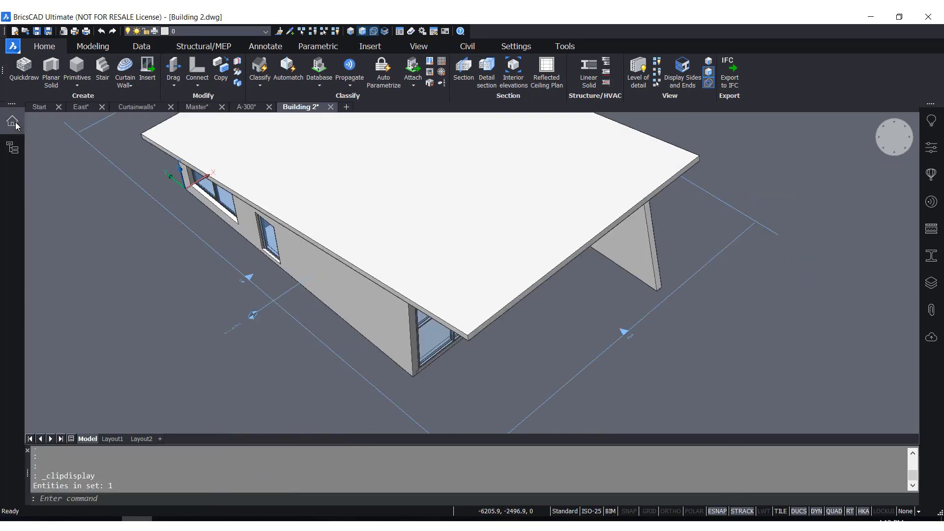
pyautogui.click(12, 154)
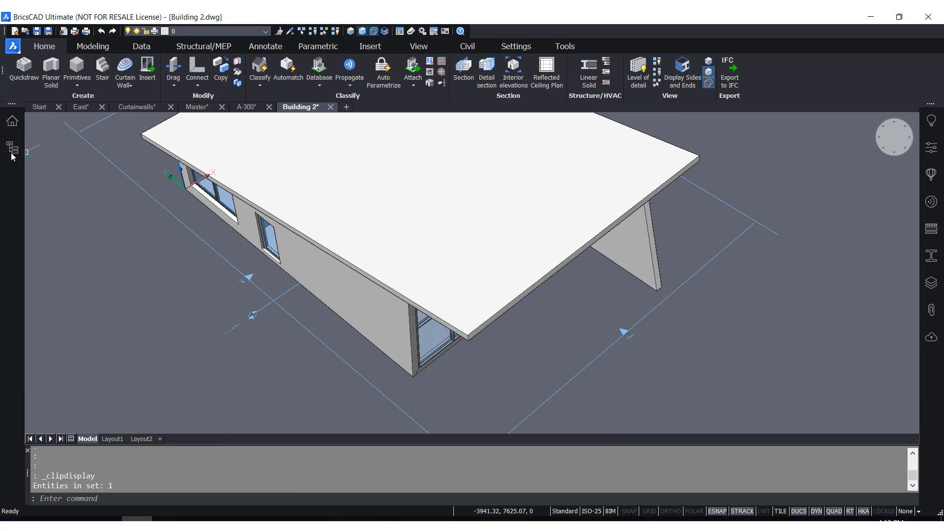
pyautogui.click(32, 161)
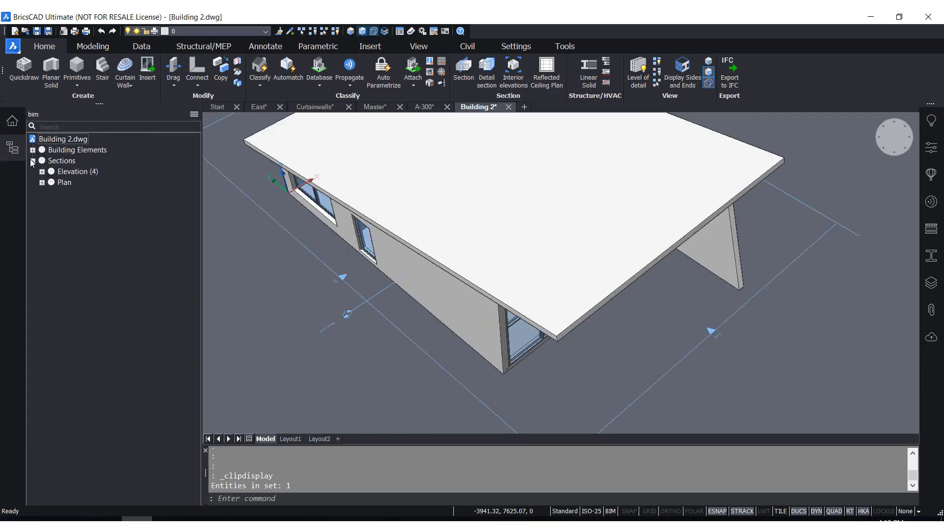
pyautogui.click(59, 163)
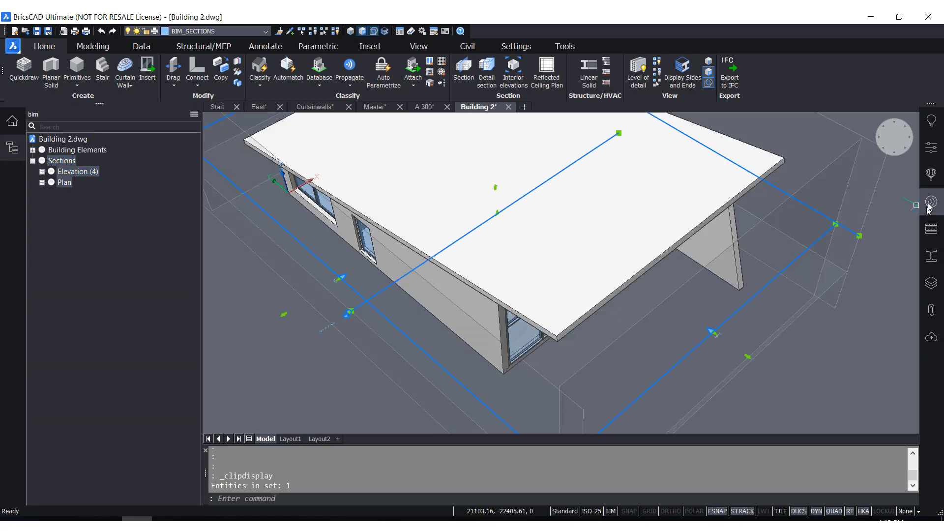
pyautogui.click(931, 148)
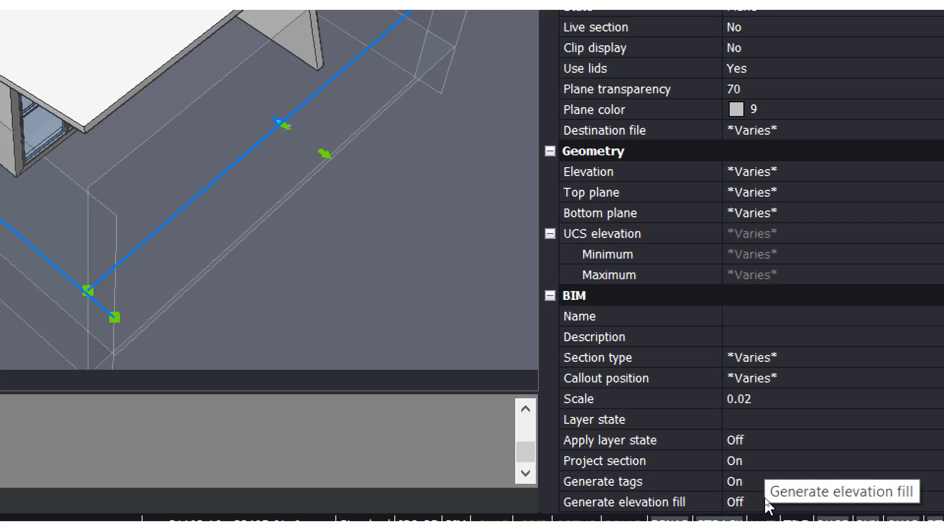
pyautogui.doubleClick(741, 502)
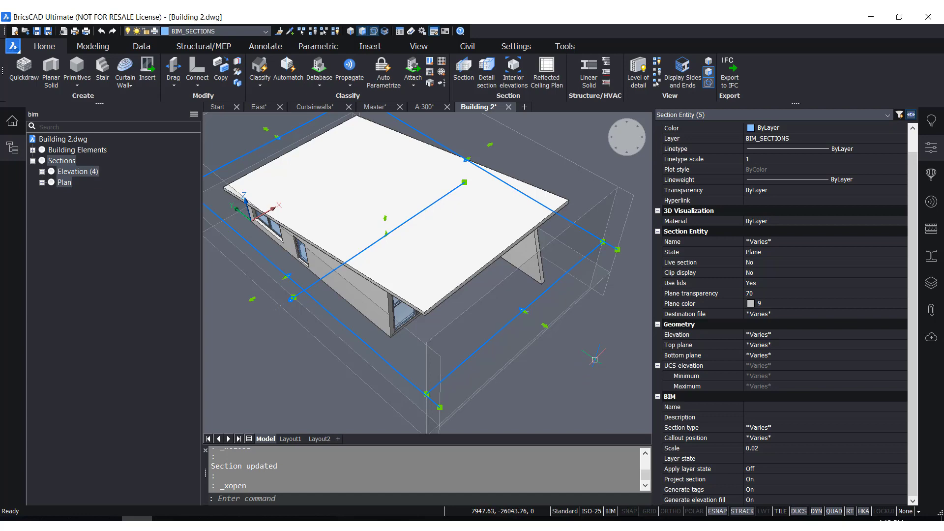
pyautogui.press('Escape')
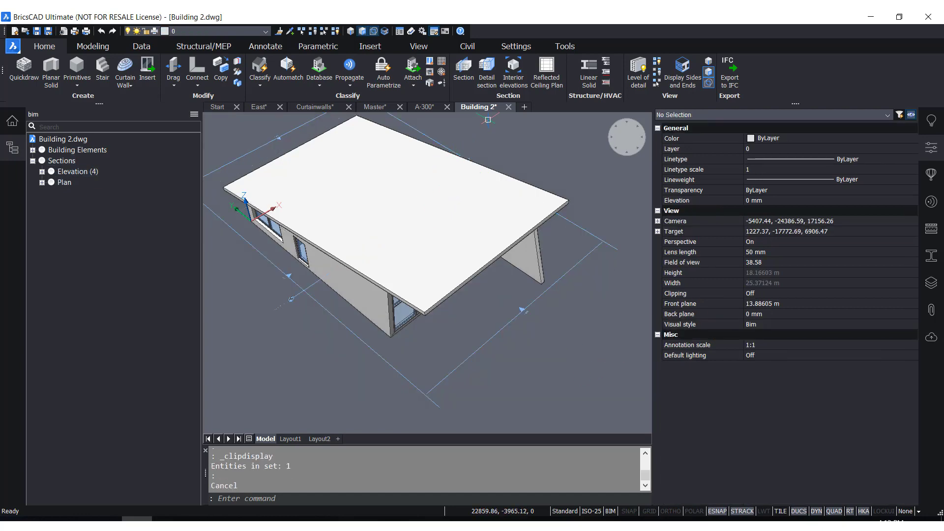
# Step: Close Building 2 with its changes saved, and reload the updated reference in the Master drawing
pyautogui.click(509, 106)
pyautogui.click(464, 268)
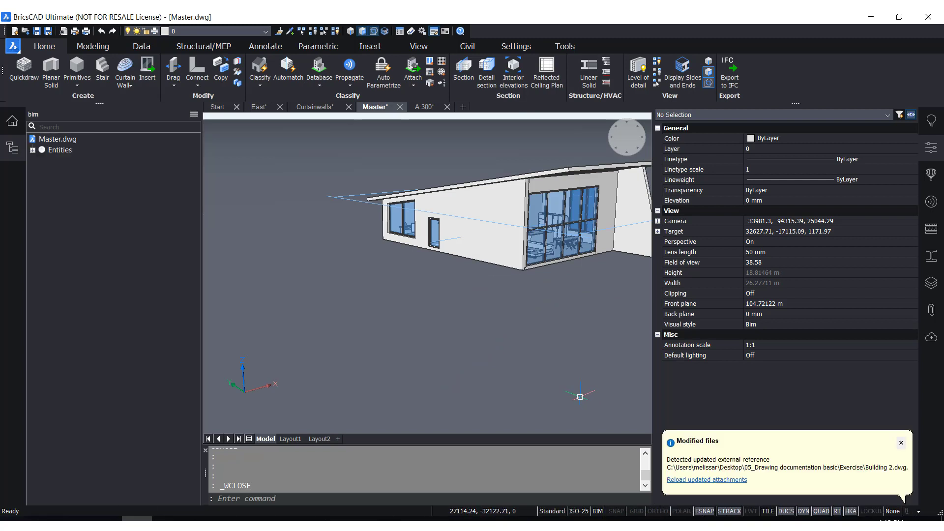
pyautogui.click(688, 481)
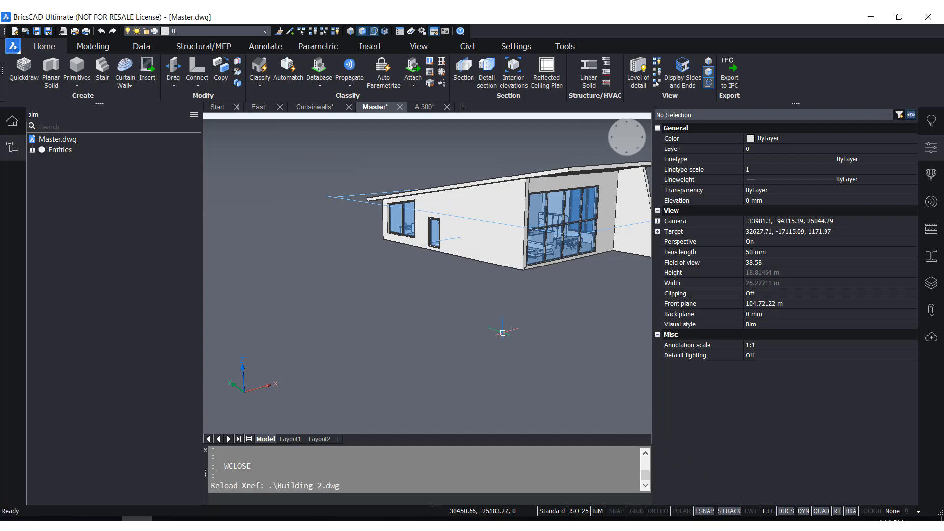
pyautogui.click(930, 150)
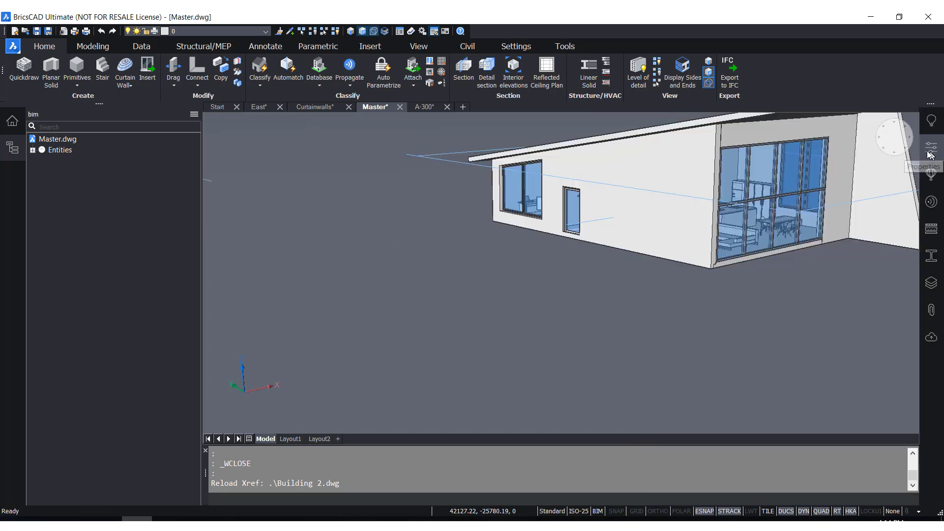
# Step: Display sheet A-300 from the project's sheet list and examine the wall fill patterns in its elevation views
pyautogui.click(13, 127)
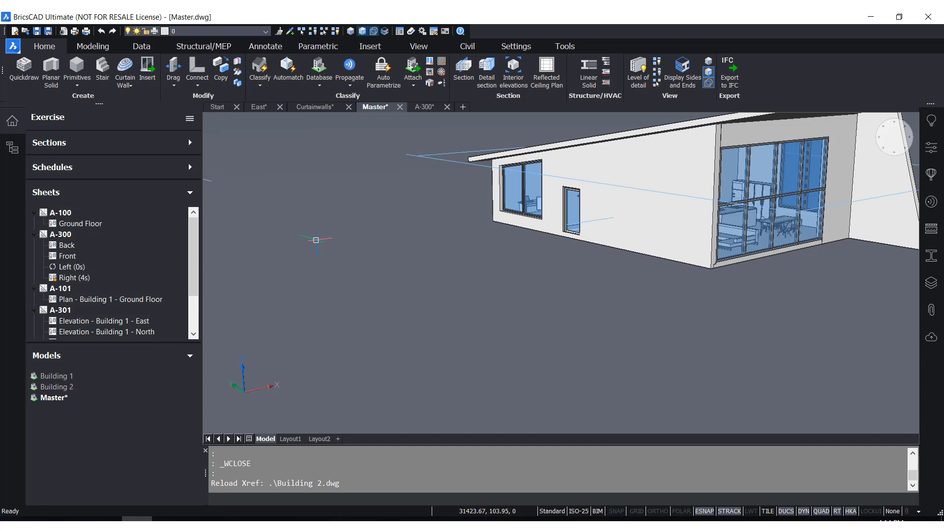
pyautogui.click(60, 235)
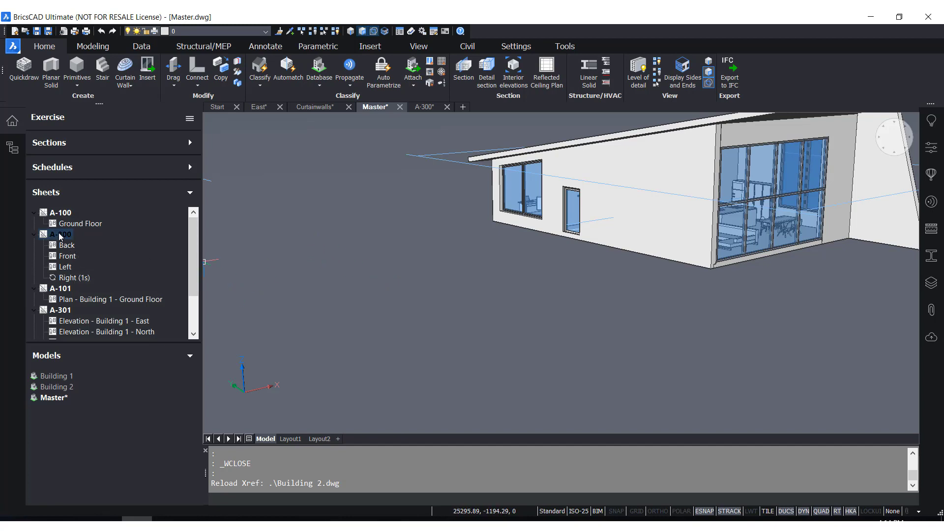
pyautogui.rightClick(60, 236)
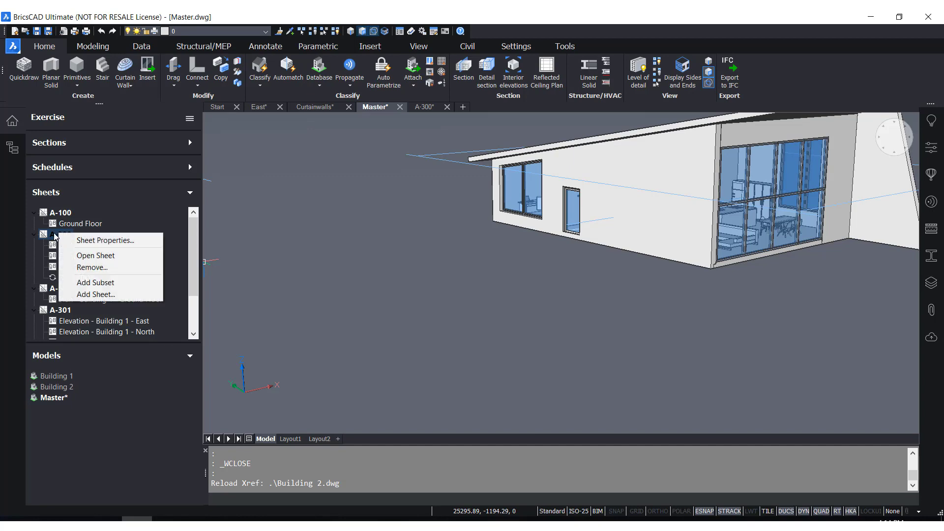
pyautogui.click(81, 255)
pyautogui.scroll(3, 470, 322)
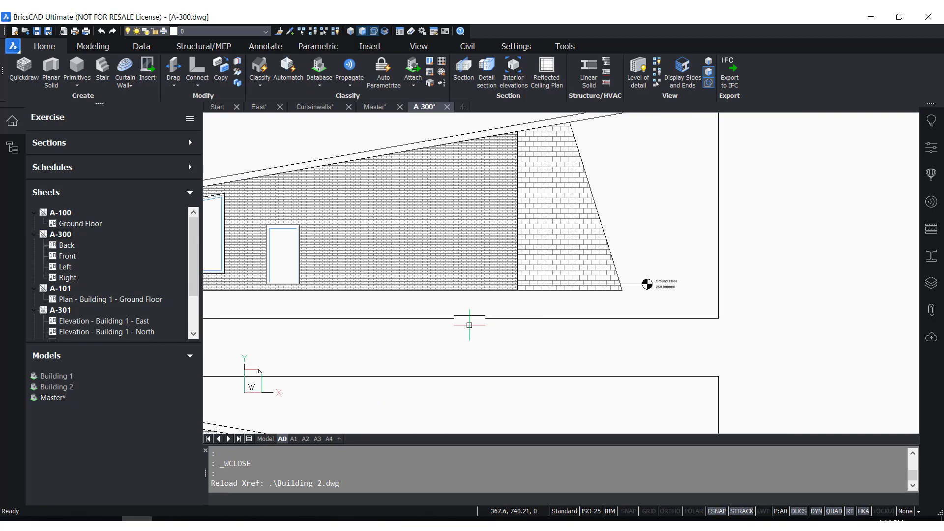
pyautogui.scroll(-3, 635, 244)
pyautogui.scroll(3, 632, 331)
pyautogui.scroll(-4, 607, 291)
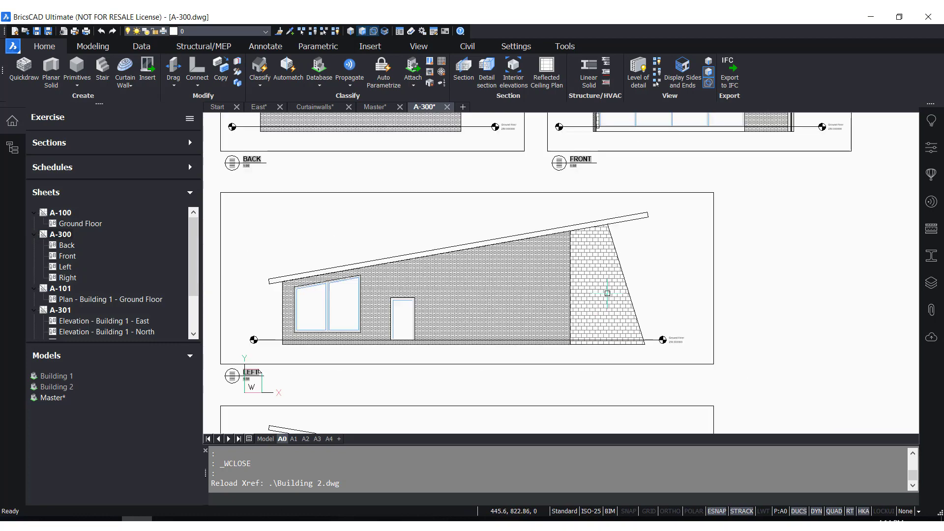
# Step: Examine the Left and Right elevation views on sheet A-300, including their wall fill patterns
pyautogui.moveTo(795, 341); pyautogui.dragTo(777, 214, button='middle')
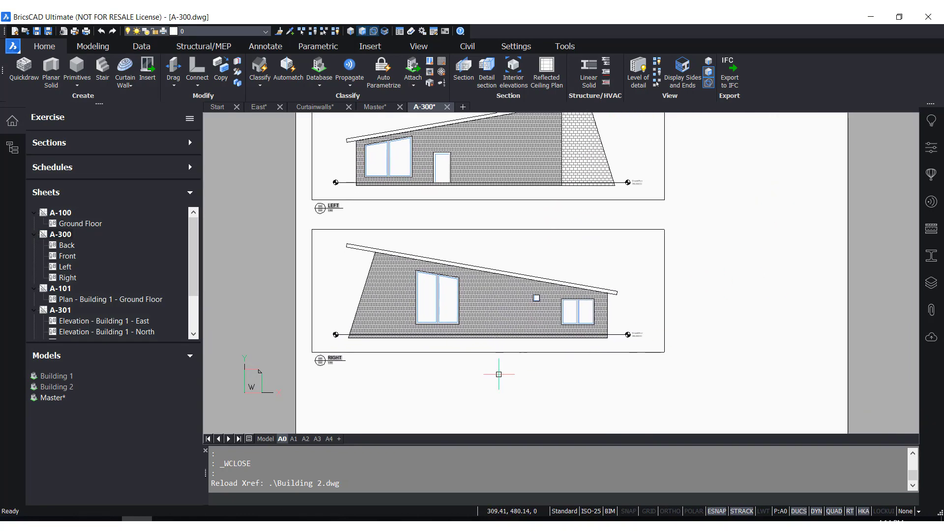
pyautogui.scroll(3, 497, 372)
pyautogui.scroll(-4, 543, 413)
pyautogui.moveTo(636, 303); pyautogui.dragTo(650, 369, button='middle')
pyautogui.scroll(4, 683, 266)
pyautogui.scroll(-3, 689, 267)
pyautogui.scroll(-3, 647, 344)
pyautogui.scroll(2, 643, 300)
pyautogui.moveTo(644, 315); pyautogui.dragTo(643, 287, button='middle')
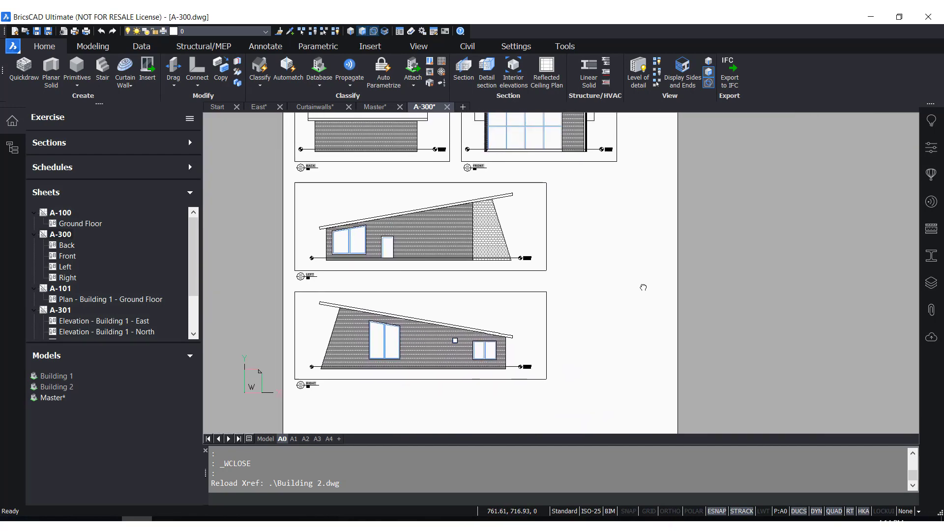
pyautogui.scroll(2, 642, 295)
pyautogui.scroll(-1, 641, 307)
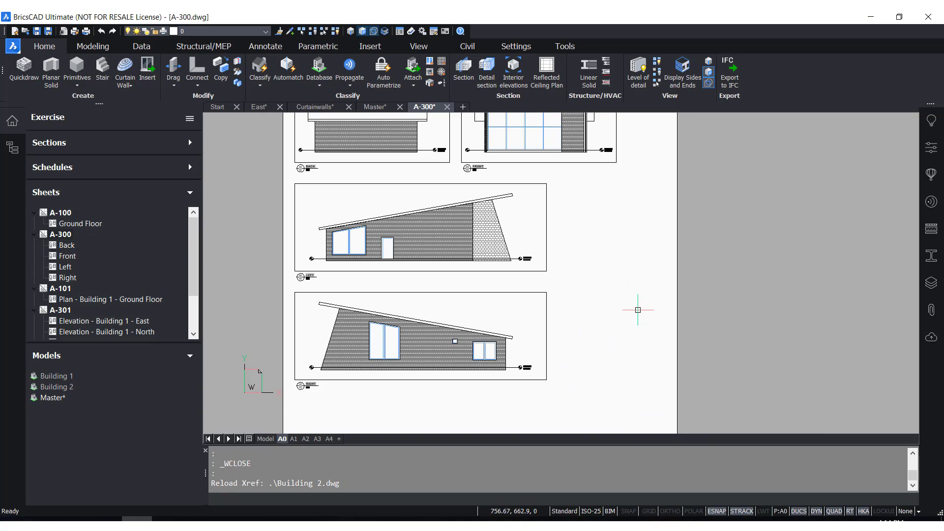
# Step: Show the project's schedules with the sheets and models lists collapsed, and start adding a new schedule
pyautogui.click(190, 166)
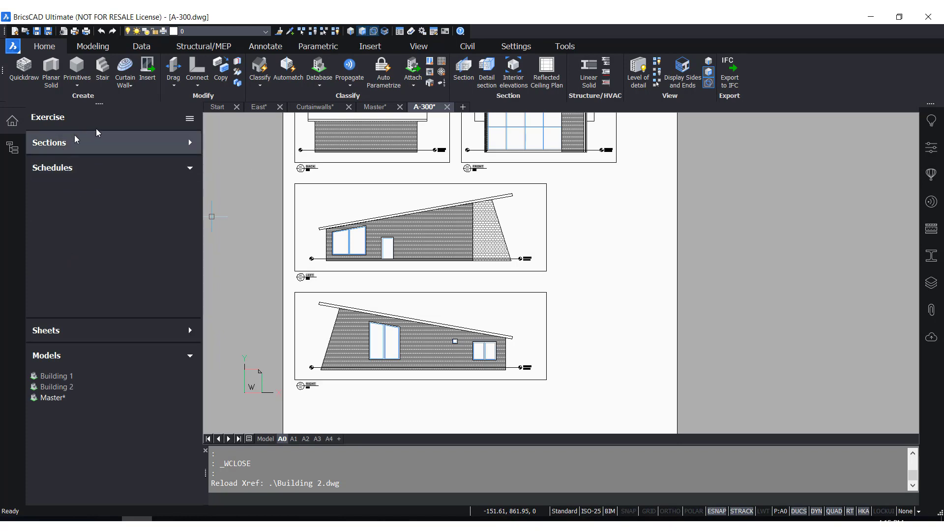
pyautogui.rightClick(95, 235)
pyautogui.click(69, 181)
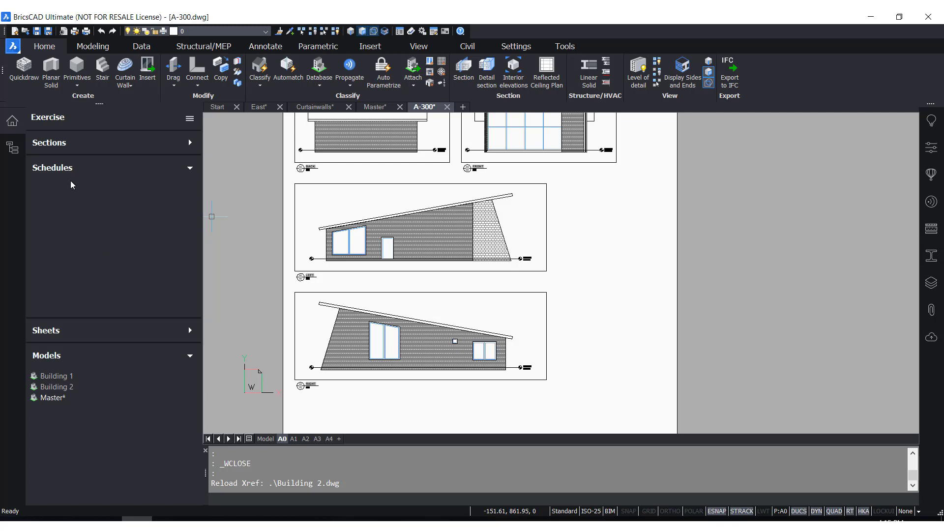
pyautogui.click(183, 171)
pyautogui.click(190, 216)
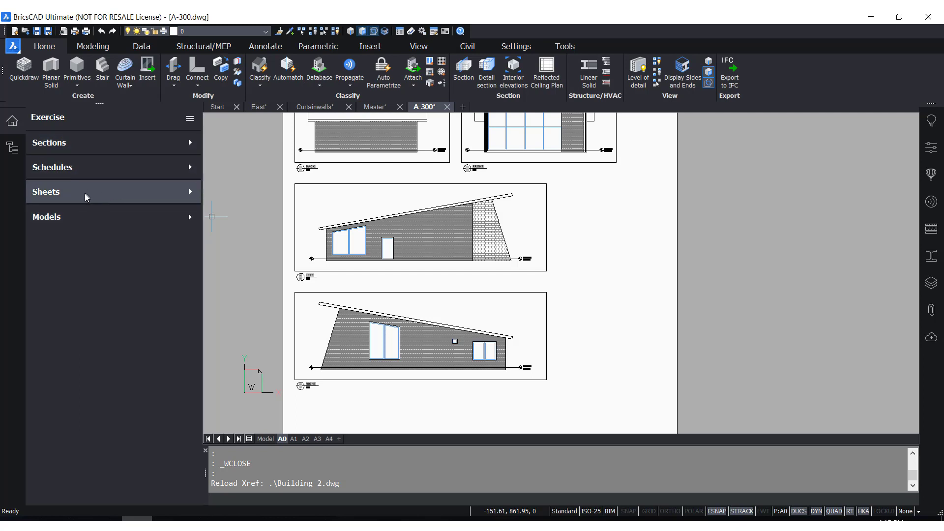
pyautogui.click(181, 171)
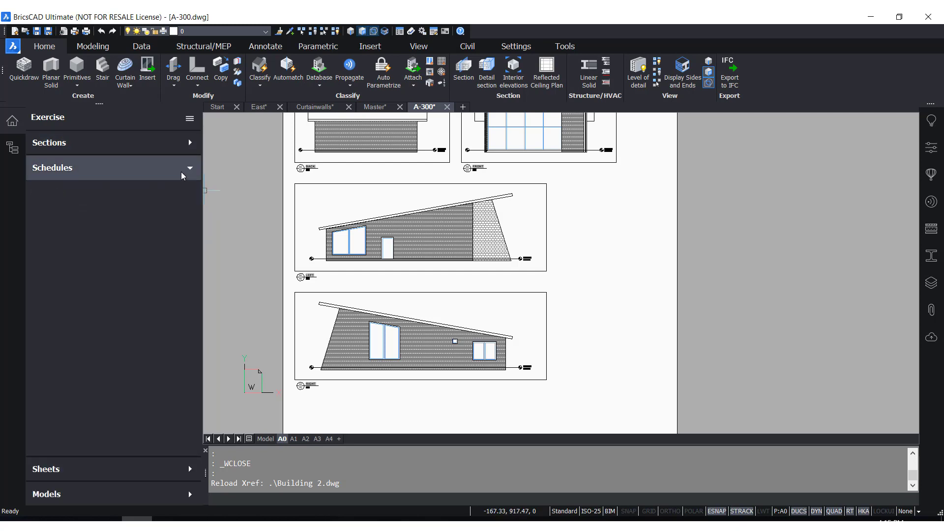
pyautogui.rightClick(53, 209)
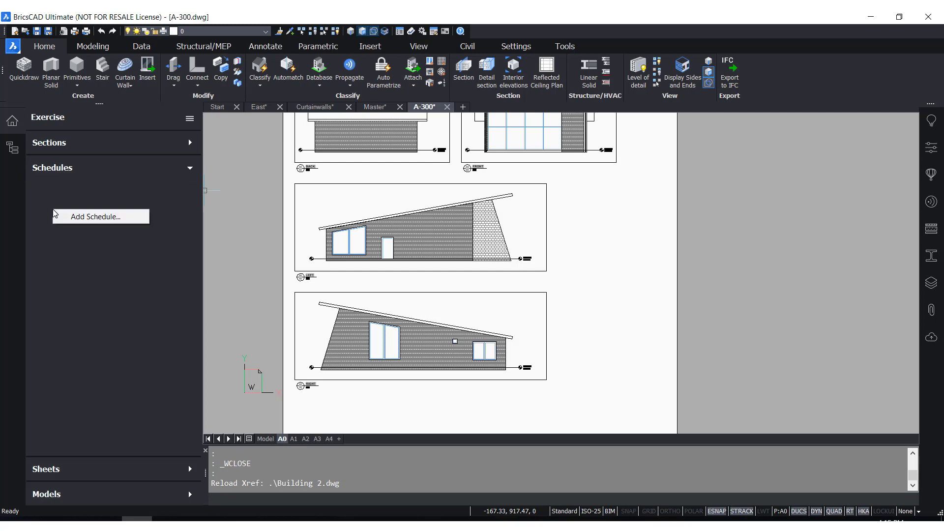
pyautogui.click(103, 220)
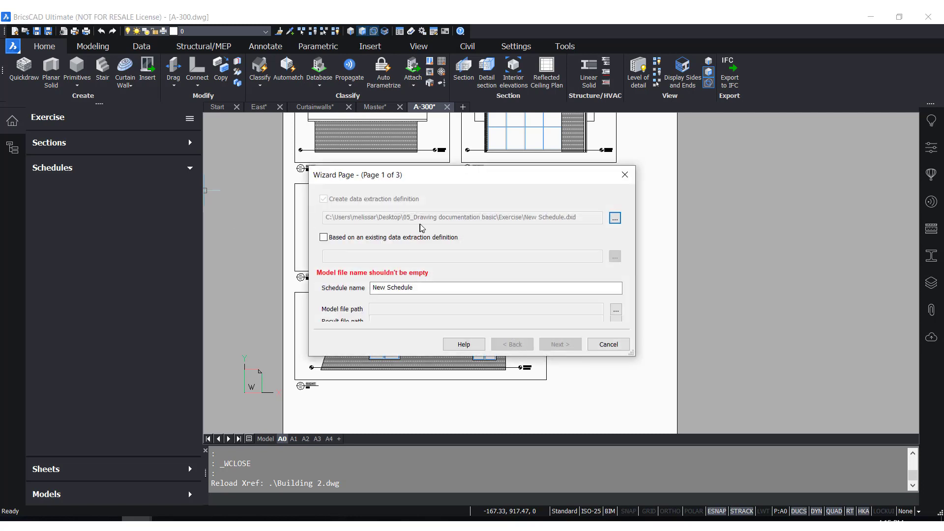
# Step: Name the schedule Doors and base it on the existing data extraction definition Doors (BIM).dxd
pyautogui.moveTo(422, 180); pyautogui.dragTo(424, 172)
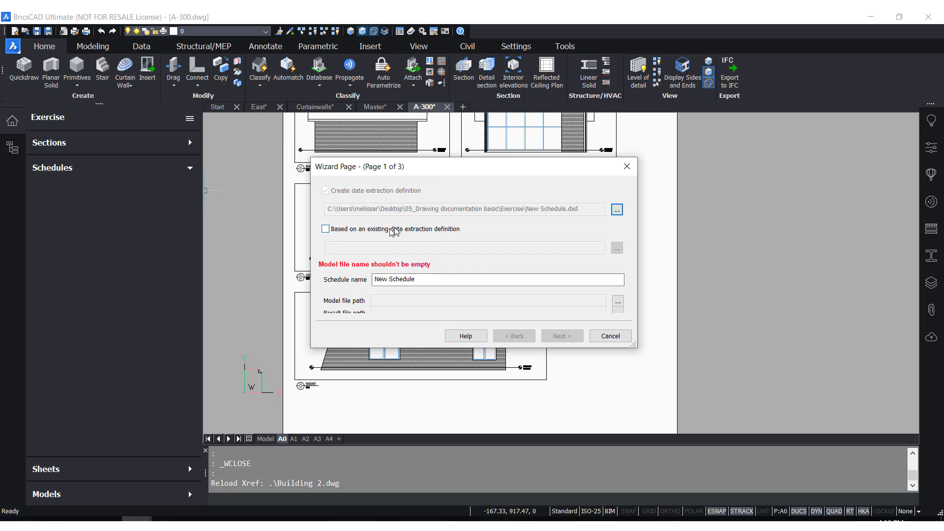
pyautogui.click(326, 229)
pyautogui.click(445, 279)
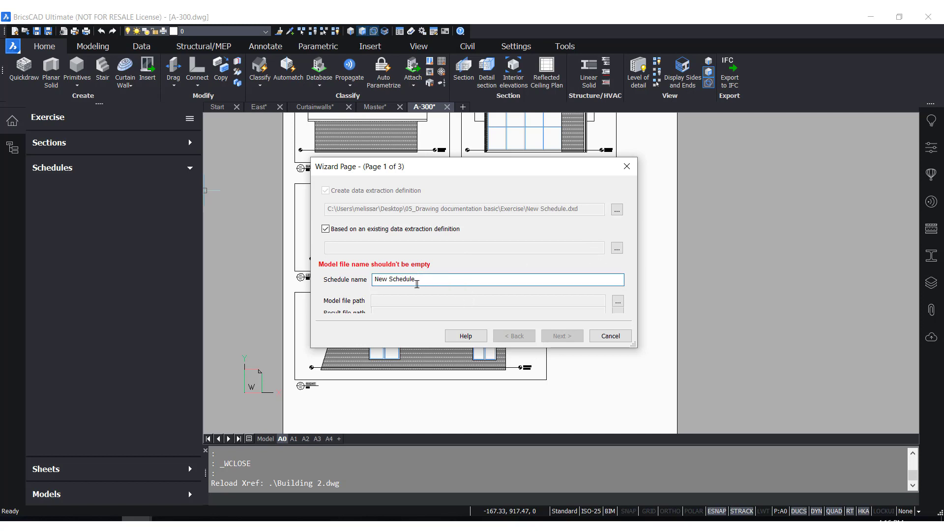
pyautogui.moveTo(417, 284); pyautogui.dragTo(372, 280)
pyautogui.write('Doors')
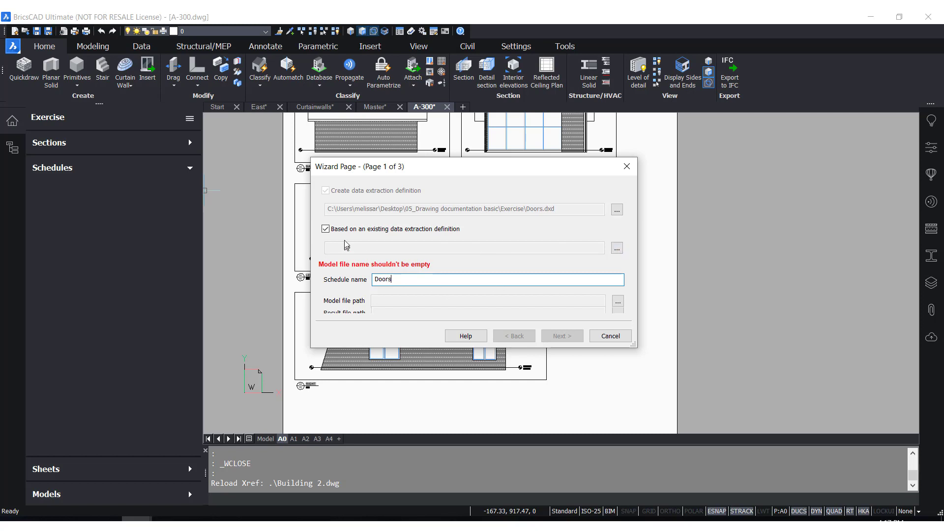
pyautogui.click(617, 248)
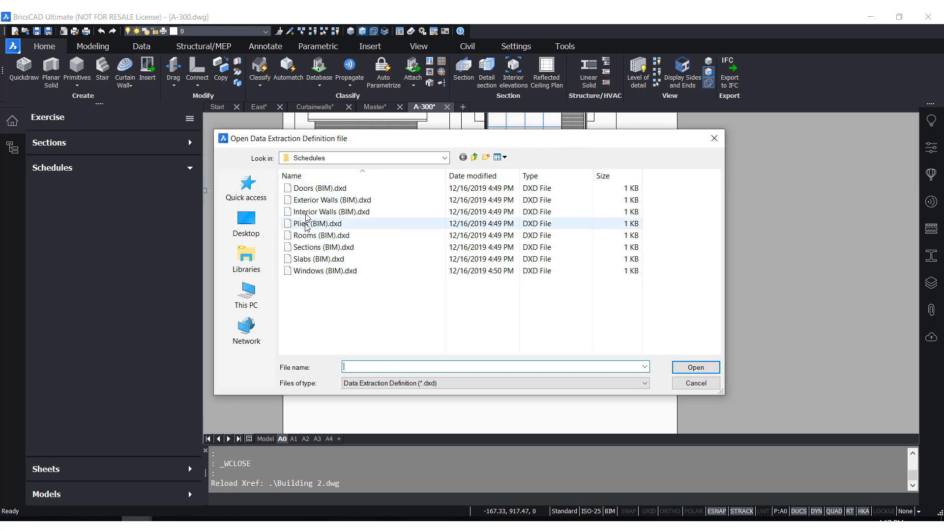
pyautogui.click(310, 188)
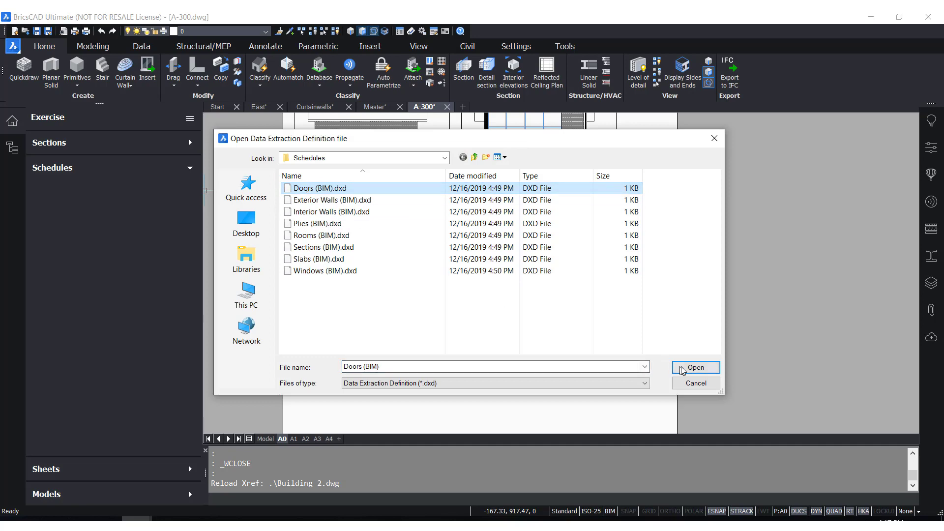
pyautogui.click(695, 367)
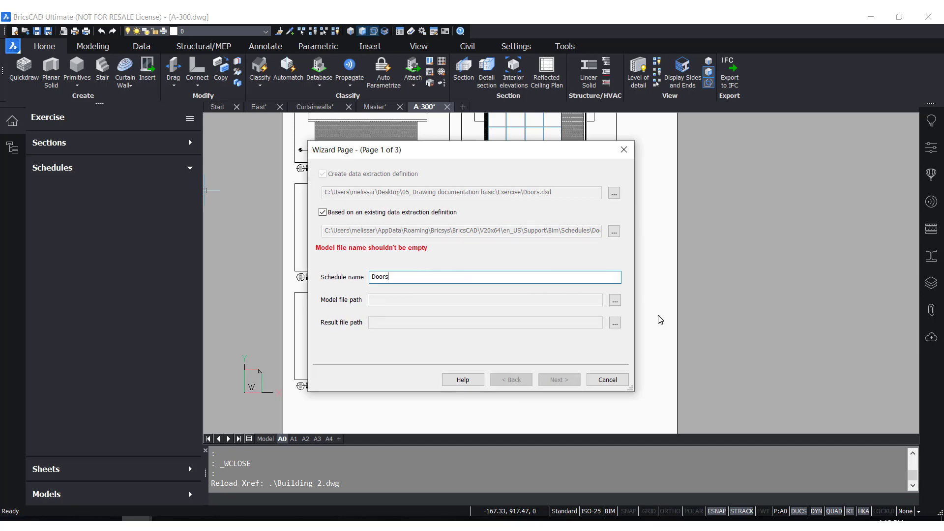
# Step: Set the schedule's model file to Building 2 from the Exercise folder of 05_Drawing documentation basic
pyautogui.click(615, 301)
pyautogui.click(475, 157)
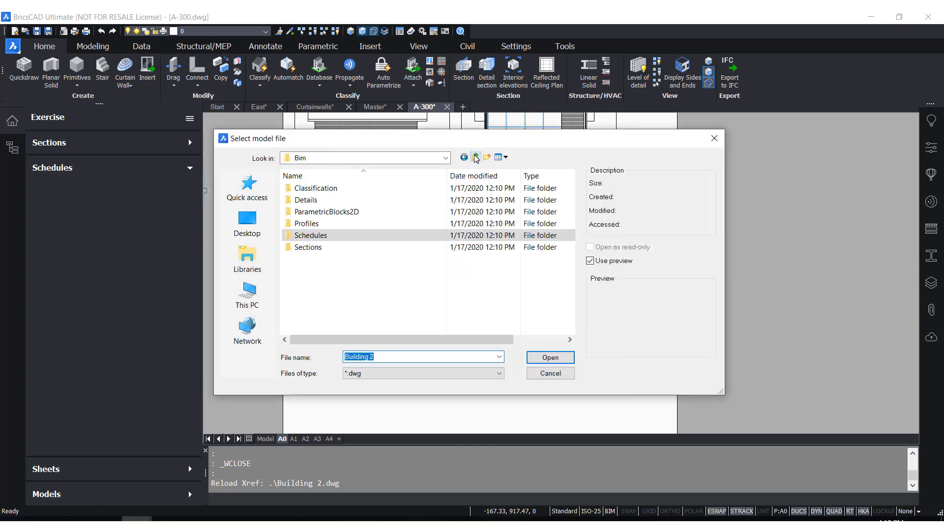
pyautogui.click(252, 231)
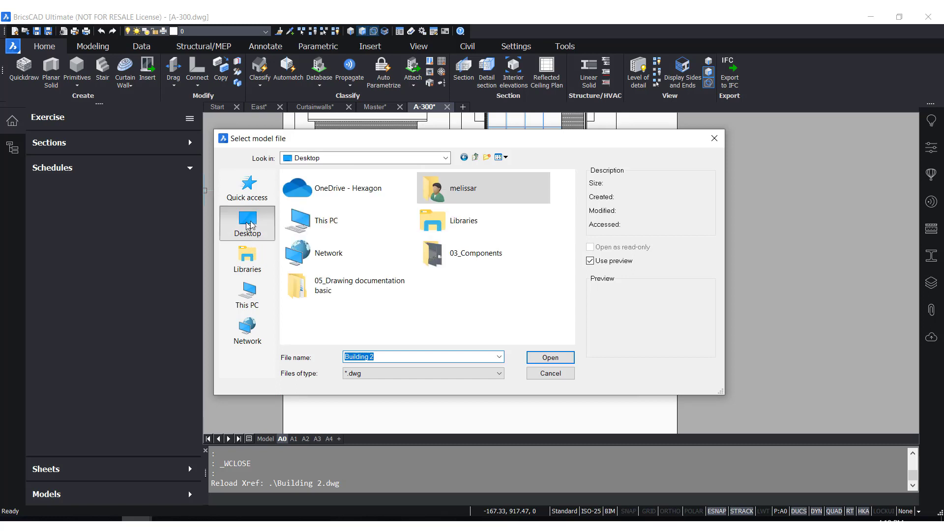
pyautogui.click(317, 294)
pyautogui.doubleClick(317, 293)
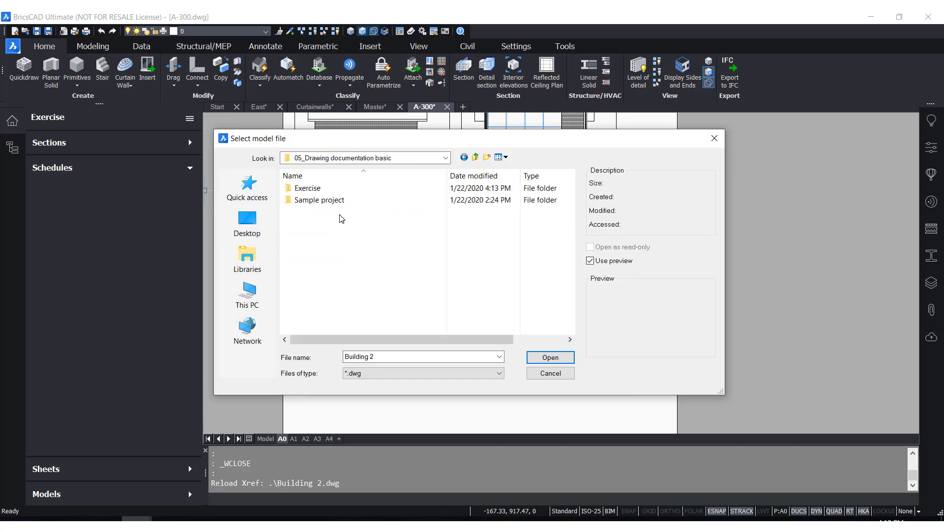
pyautogui.doubleClick(310, 188)
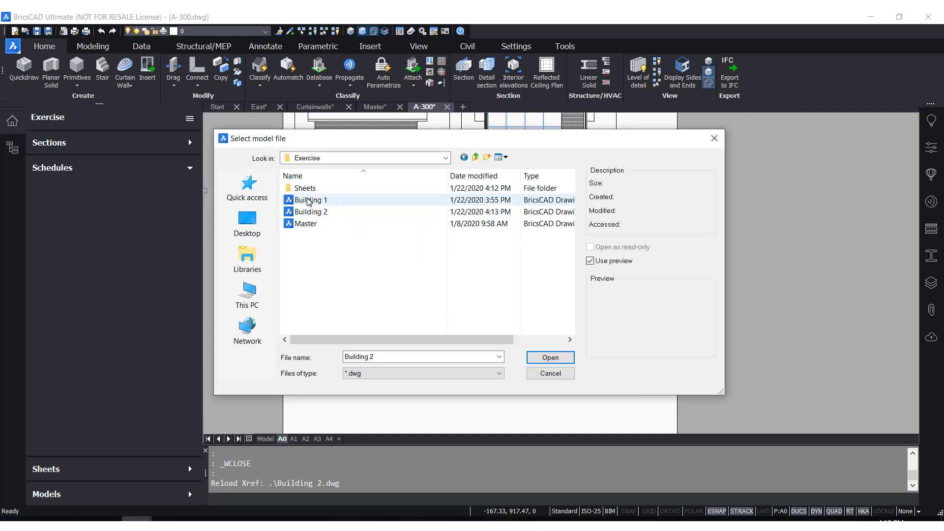
pyautogui.click(311, 216)
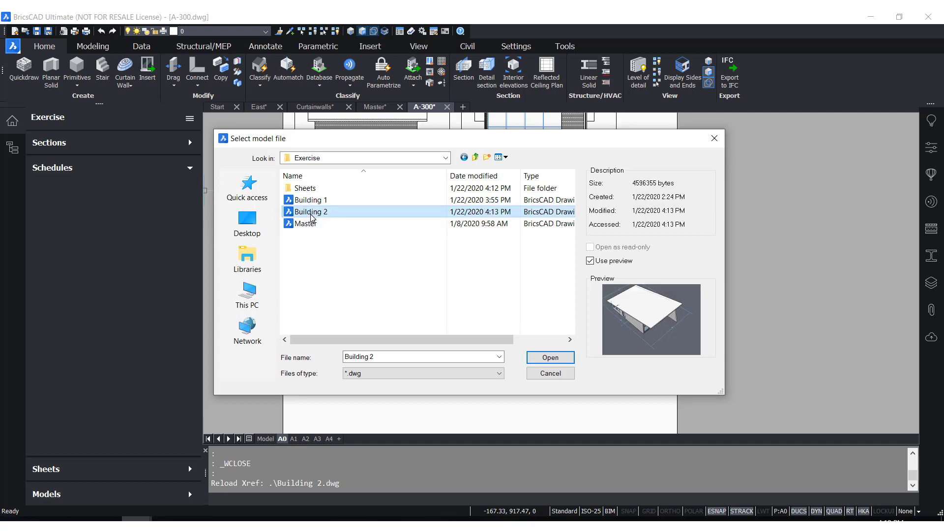
pyautogui.click(550, 358)
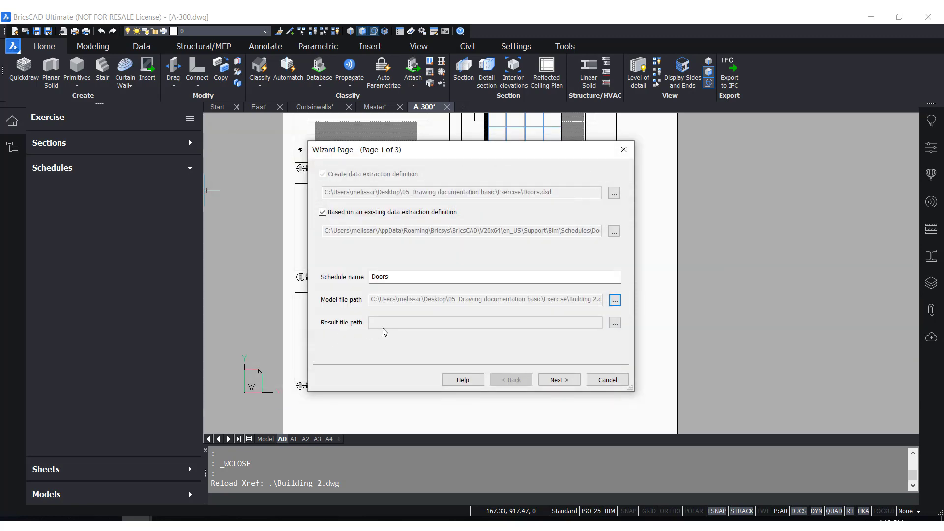
# Step: Set the schedule's result file to a new drawing in the Sheets folder, with a name beginning with S-1
pyautogui.click(615, 323)
pyautogui.click(616, 323)
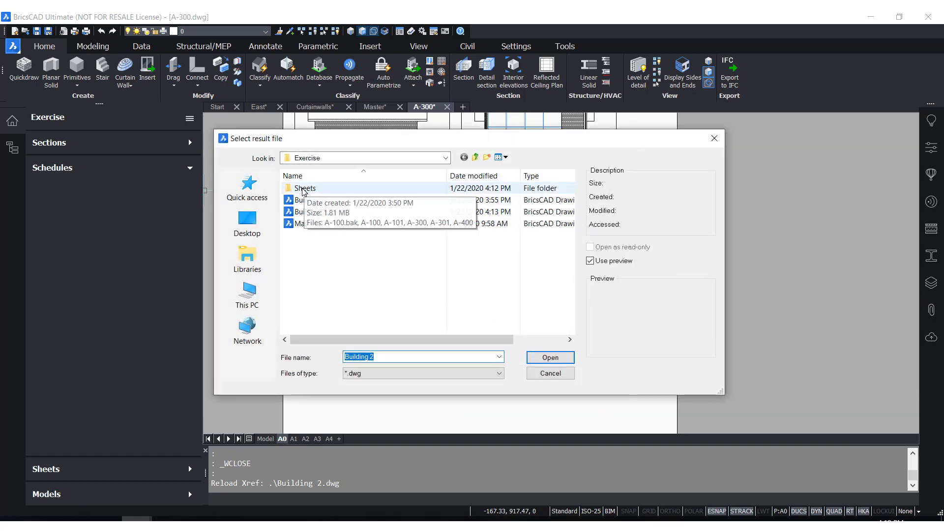
pyautogui.doubleClick(302, 189)
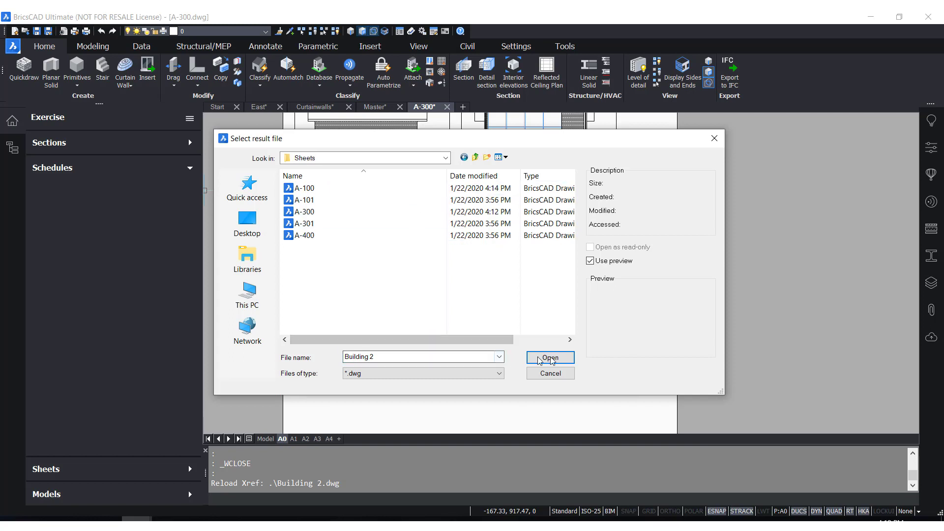
pyautogui.click(440, 358)
pyautogui.click(390, 359)
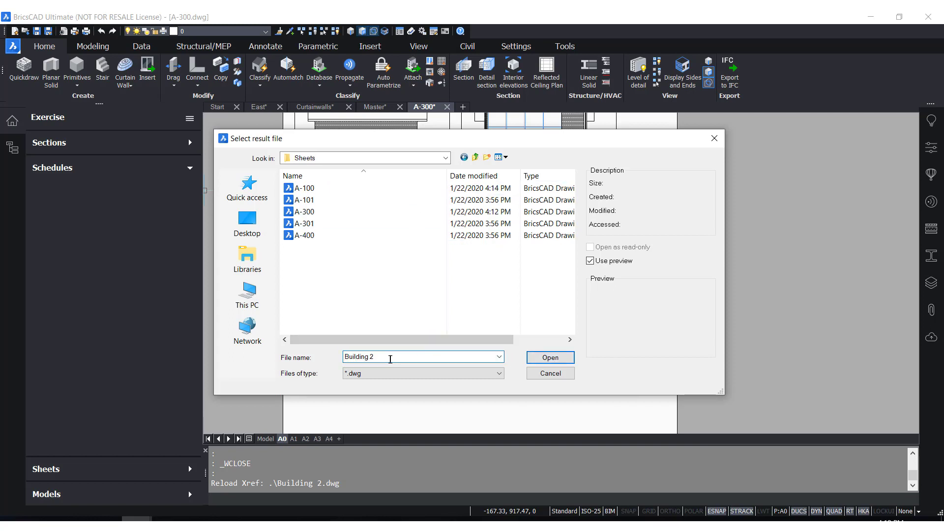
pyautogui.moveTo(493, 361); pyautogui.dragTo(297, 357)
pyautogui.press('BackSpace')
pyautogui.click(550, 358)
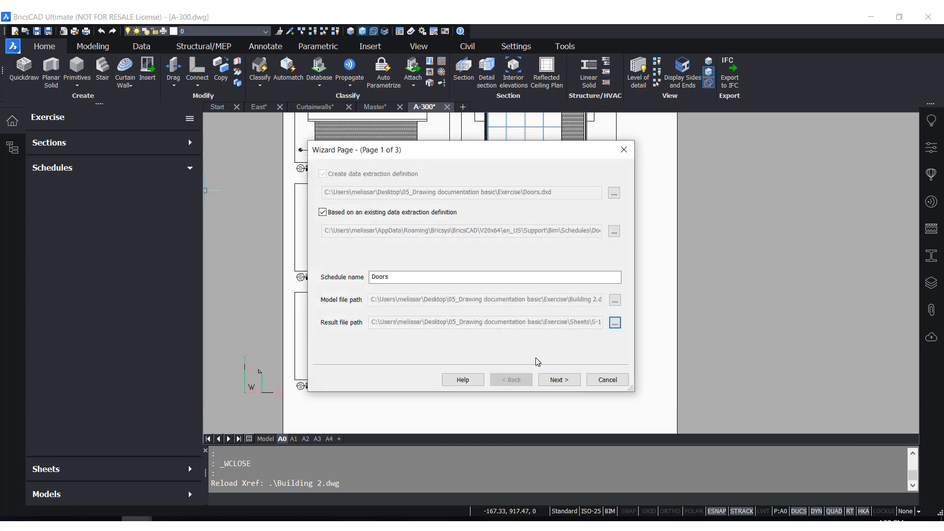
# Step: Keep the listed source drawings and extraction options, and review the door properties offered for the schedule
pyautogui.click(558, 380)
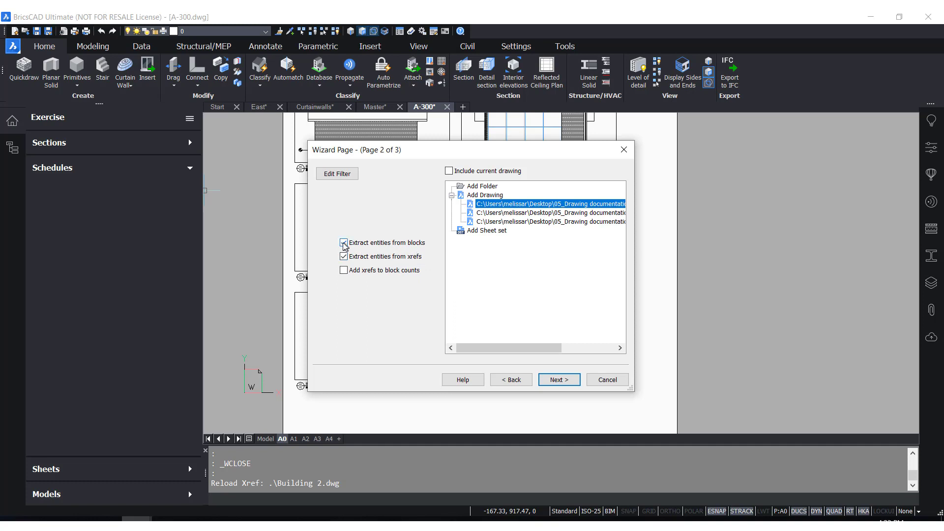
pyautogui.click(558, 382)
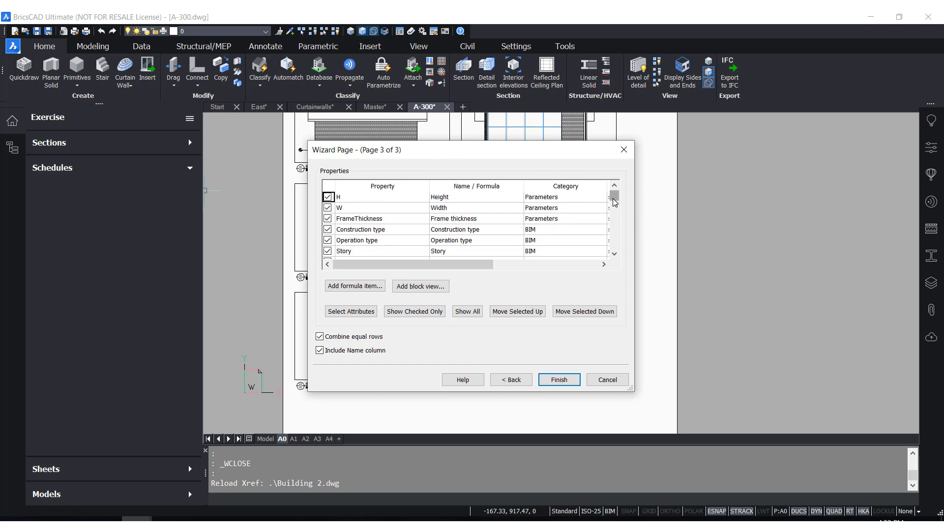
pyautogui.moveTo(614, 202)
pyautogui.mouseDown()
pyautogui.moveTo(619, 238)
pyautogui.moveTo(615, 196)
pyautogui.mouseUp()
pyautogui.click(614, 254)
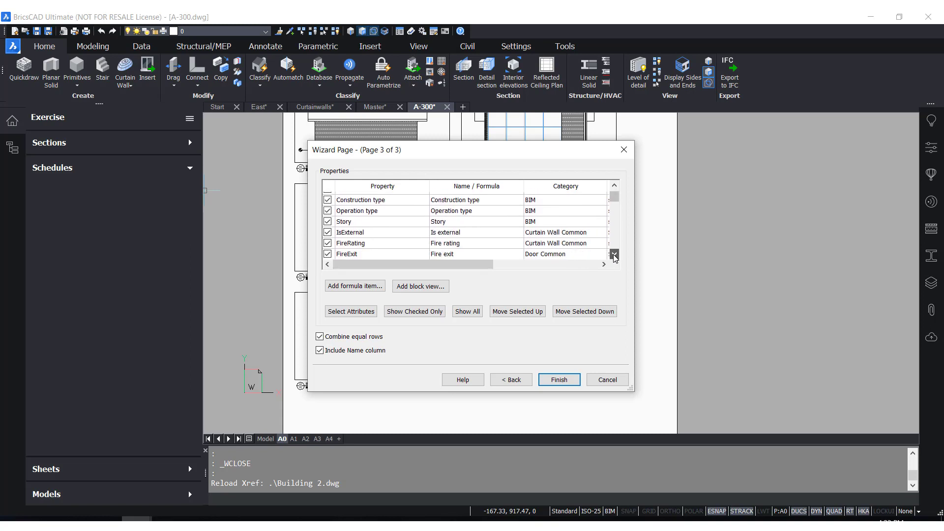
pyautogui.click(614, 254)
pyautogui.click(615, 253)
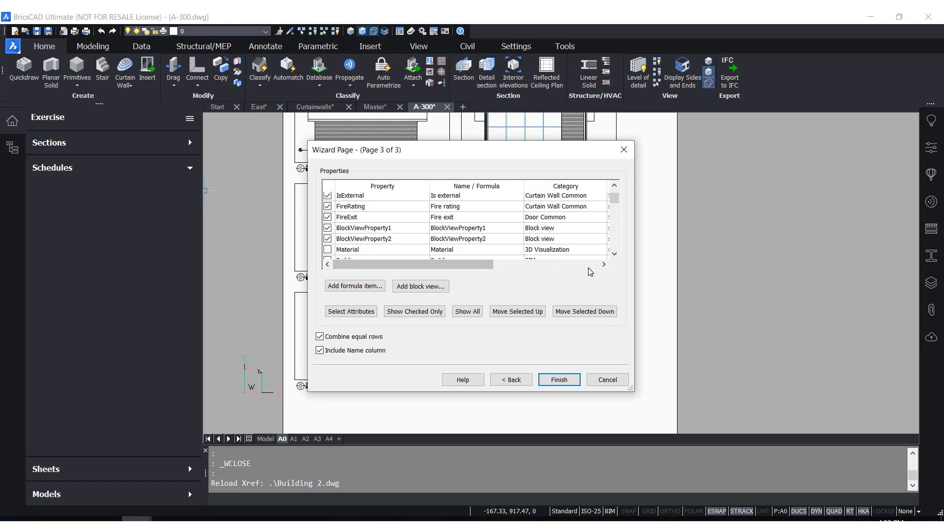
pyautogui.click(615, 186)
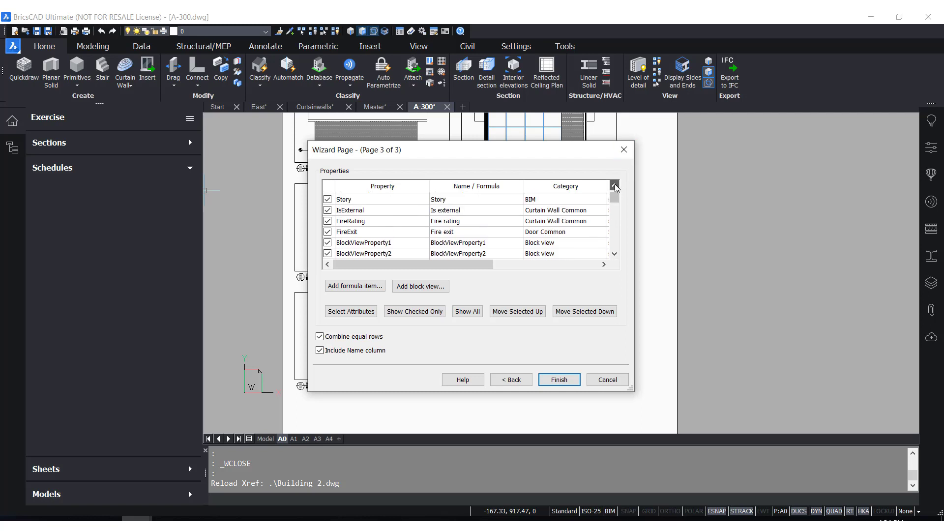
pyautogui.moveTo(614, 197); pyautogui.dragTo(614, 194)
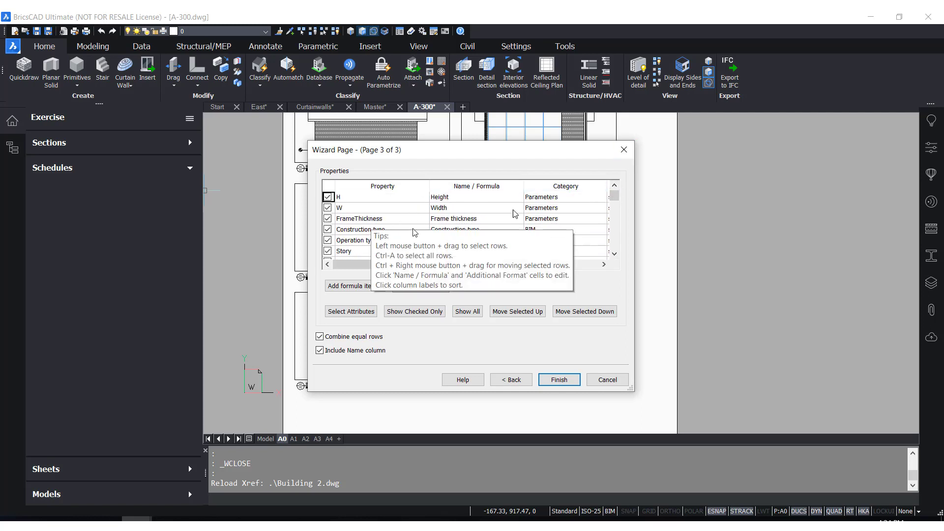
# Step: Exclude the FireRating and FireExit properties and finish creating the Doors schedule
pyautogui.click(614, 254)
pyautogui.click(615, 253)
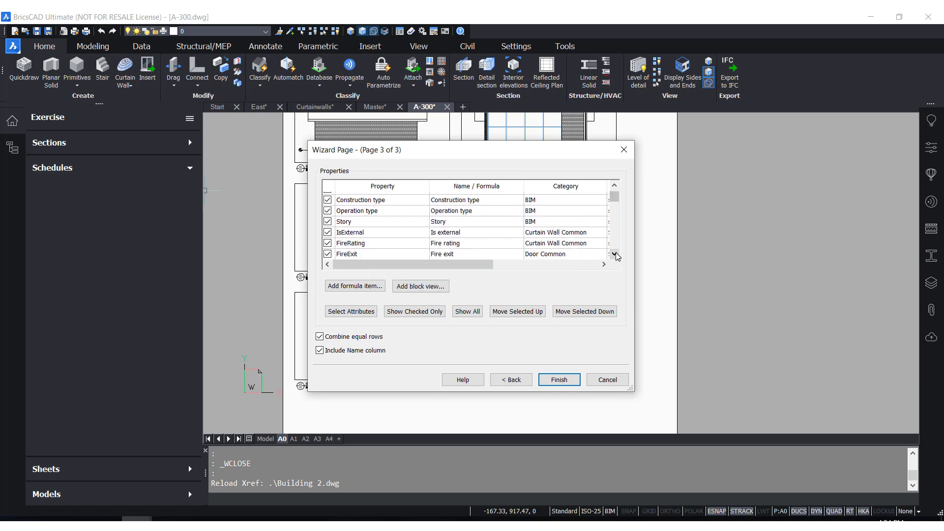
pyautogui.click(615, 254)
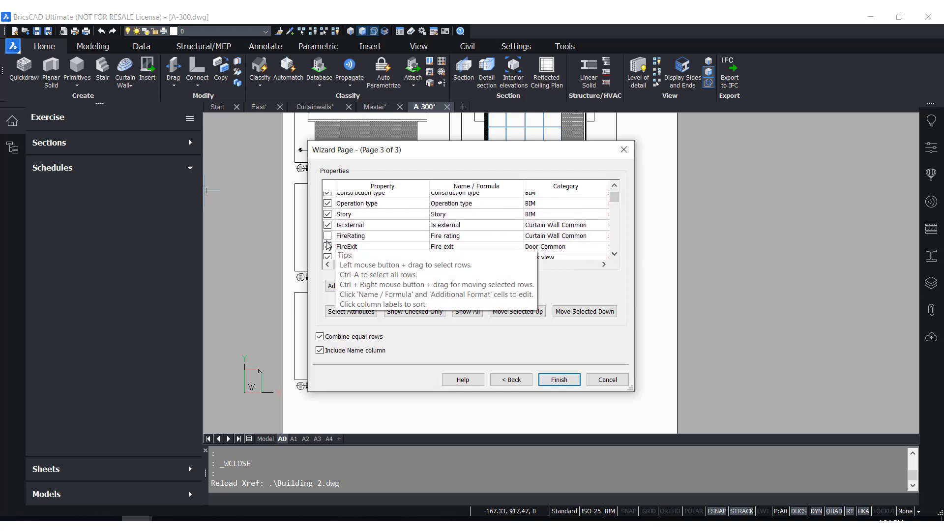
pyautogui.click(615, 254)
pyautogui.click(614, 254)
pyautogui.click(615, 255)
pyautogui.click(614, 255)
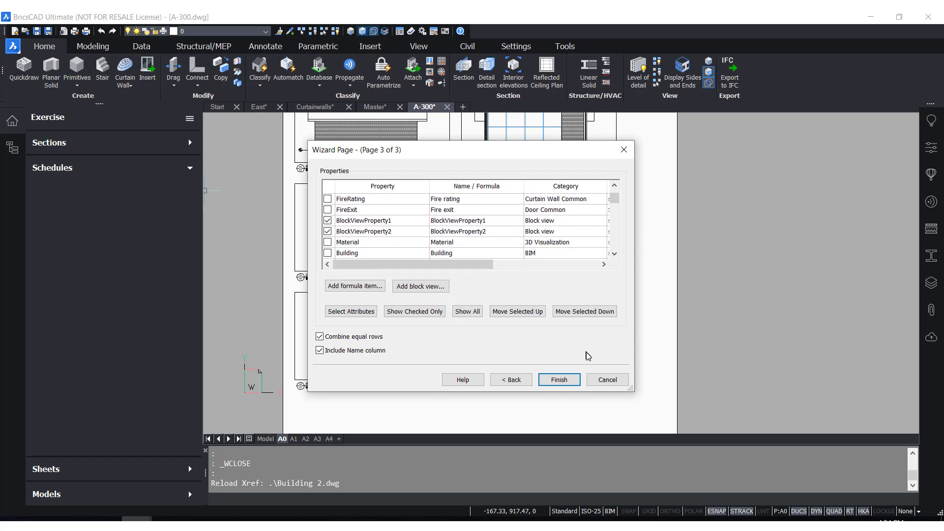
pyautogui.click(560, 381)
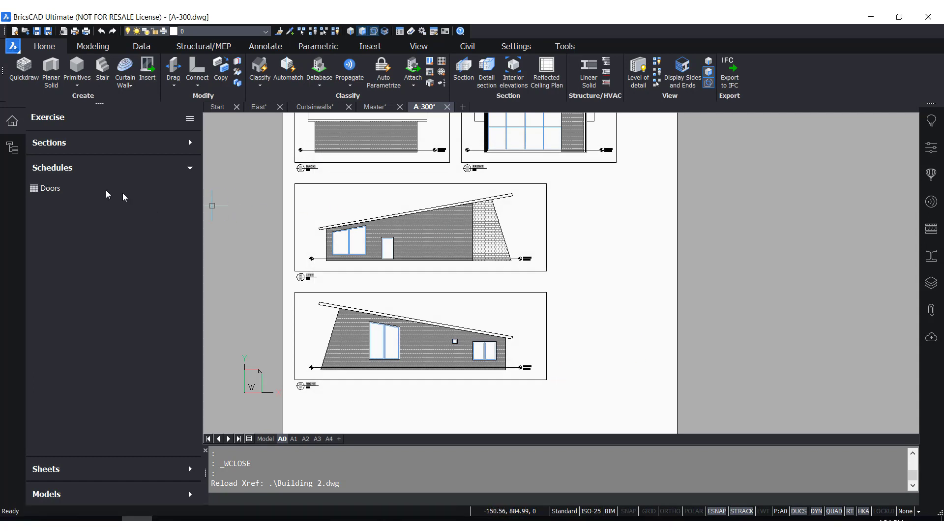
# Step: Update the Doors schedule and display the resulting schedule drawing
pyautogui.doubleClick(50, 190)
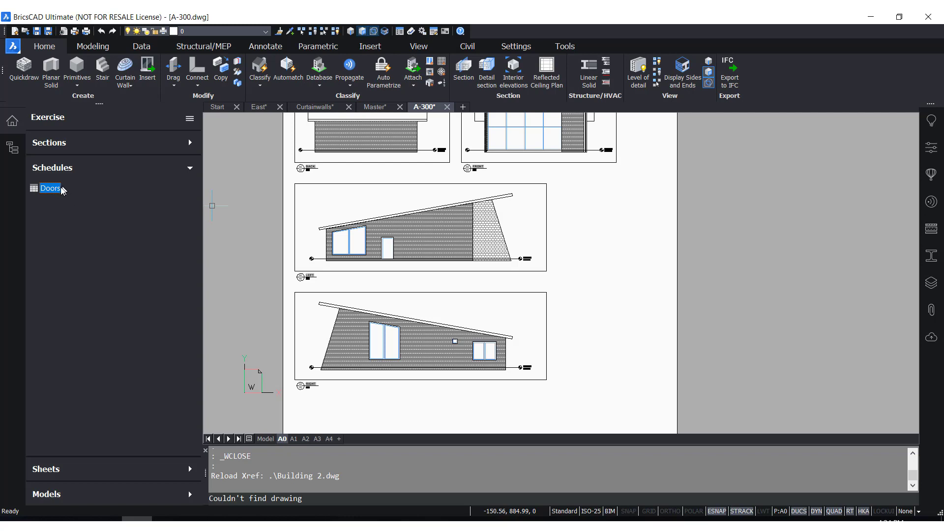
pyautogui.rightClick(63, 191)
pyautogui.click(67, 225)
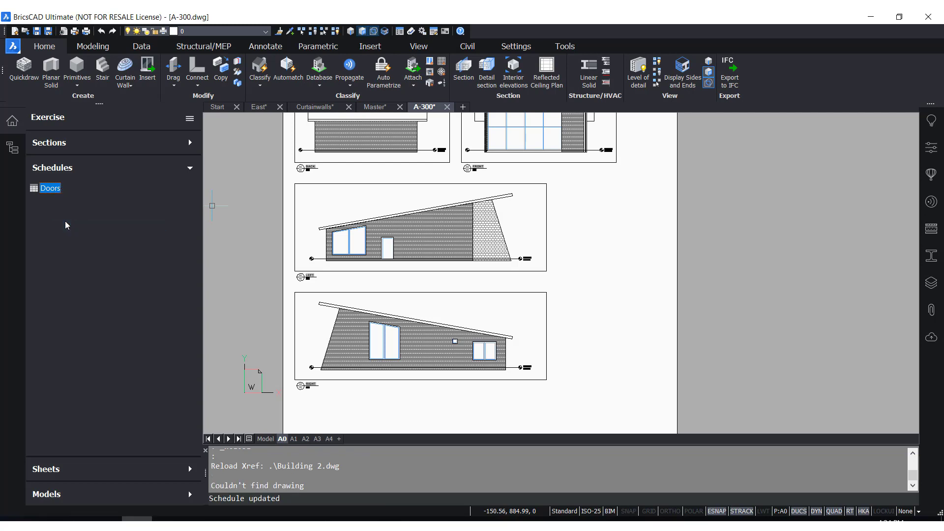
pyautogui.rightClick(43, 189)
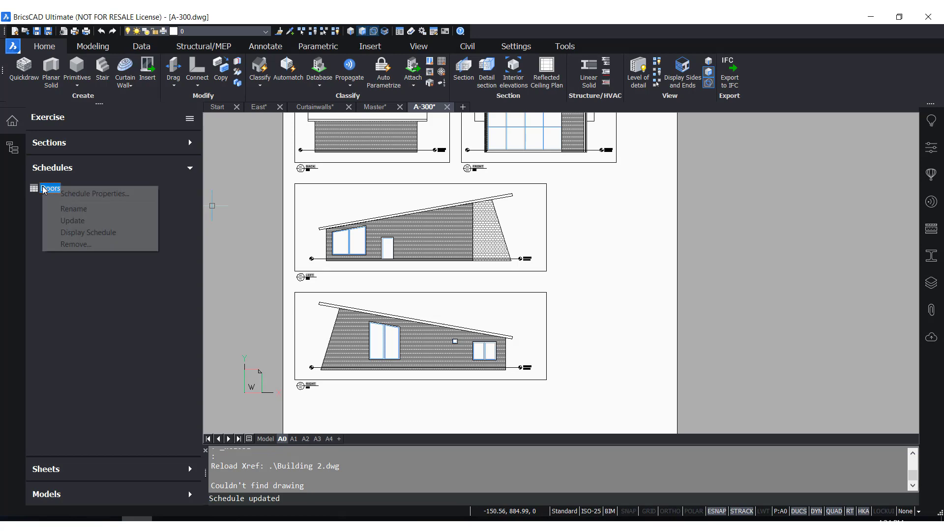
pyautogui.click(62, 234)
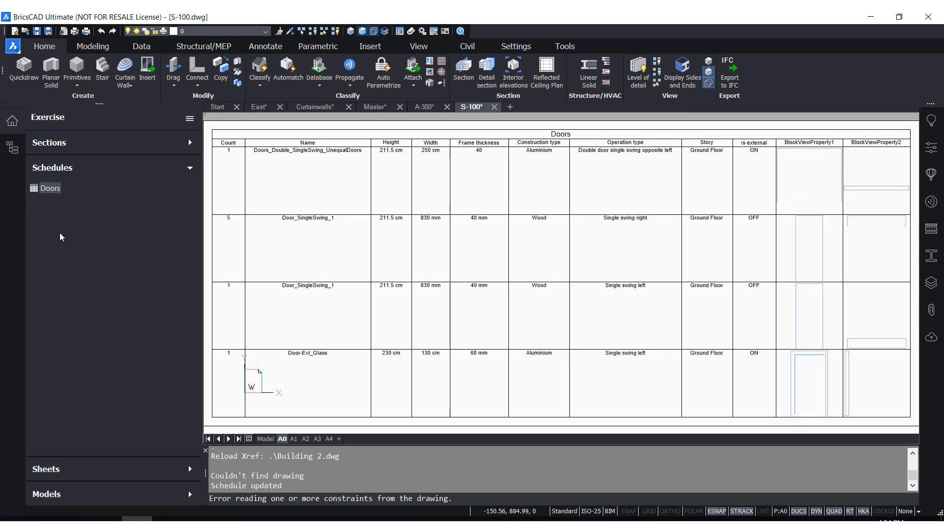
# Step: Examine the generated Doors table, including its property columns and the block view previews of each door type
pyautogui.scroll(-2, 492, 257)
pyautogui.scroll(4, 758, 333)
pyautogui.scroll(-1, 742, 338)
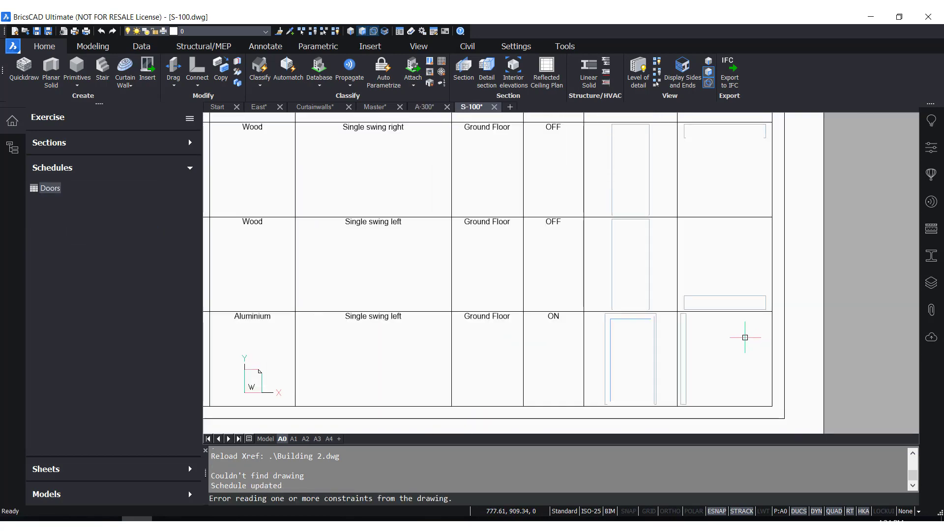
pyautogui.scroll(-3, 633, 261)
pyautogui.scroll(2, 678, 214)
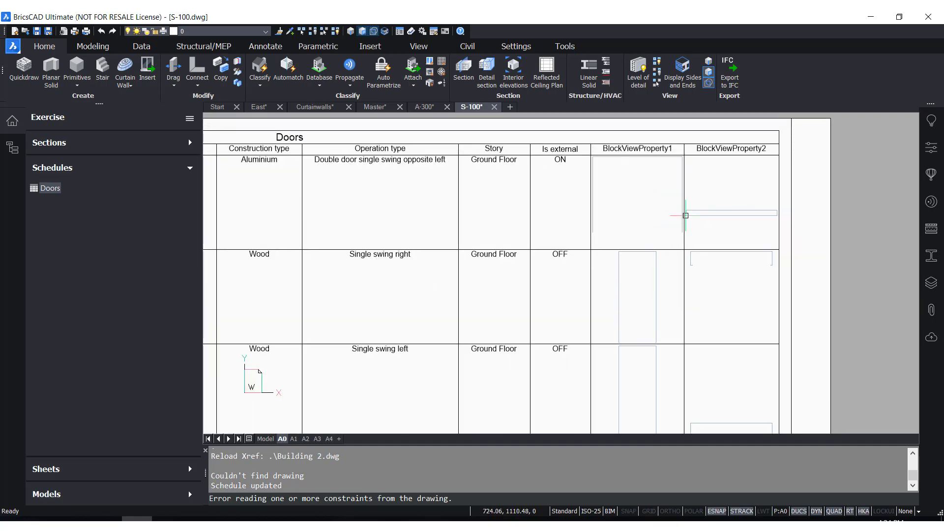
pyautogui.scroll(-2, 714, 216)
pyautogui.scroll(3, 544, 250)
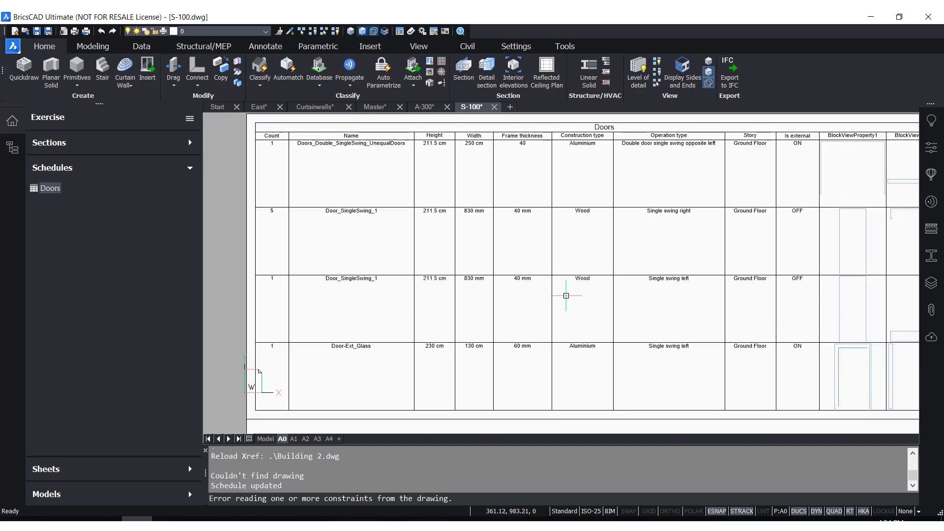
pyautogui.moveTo(565, 293); pyautogui.dragTo(502, 310, button='middle')
pyautogui.scroll(-1, 531, 300)
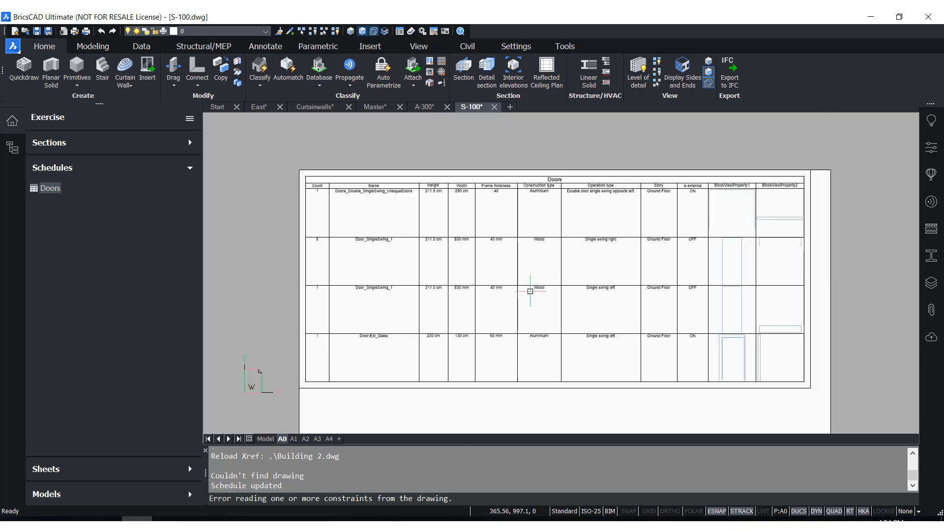
pyautogui.scroll(1, 530, 290)
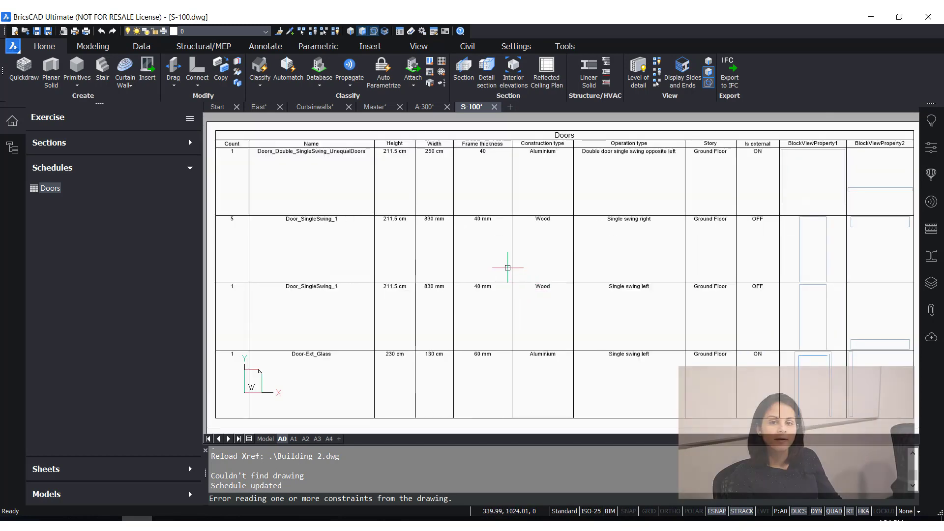